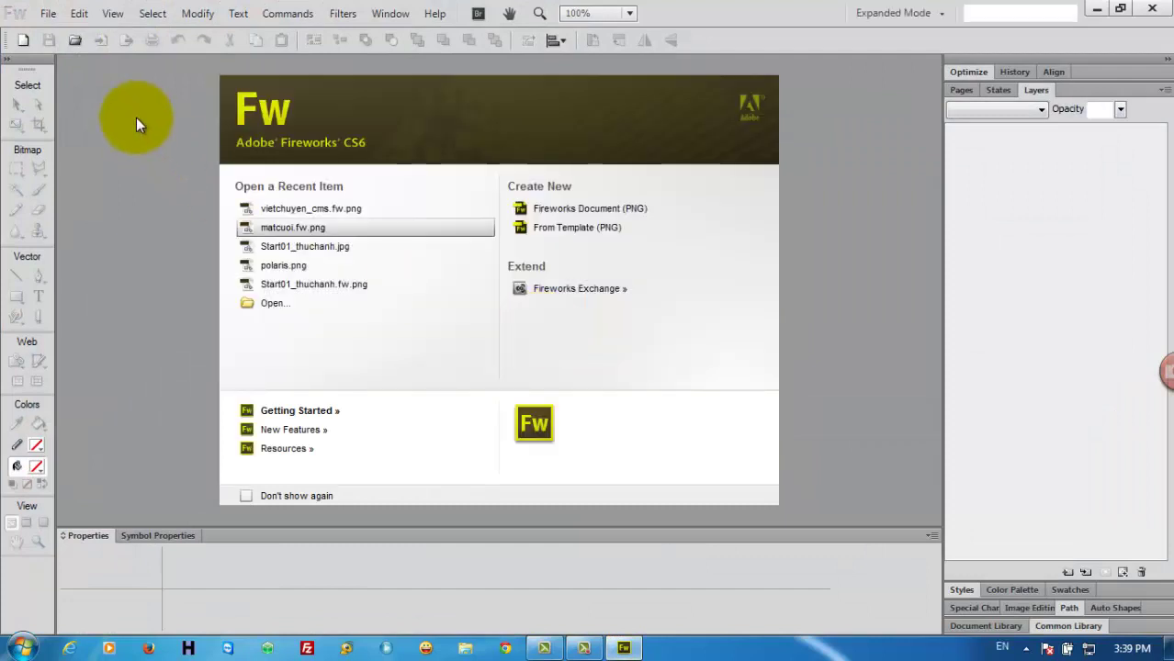
Browse the Open dialog and select the vietchuyen_cms.fw mockup file
left_click(74, 40)
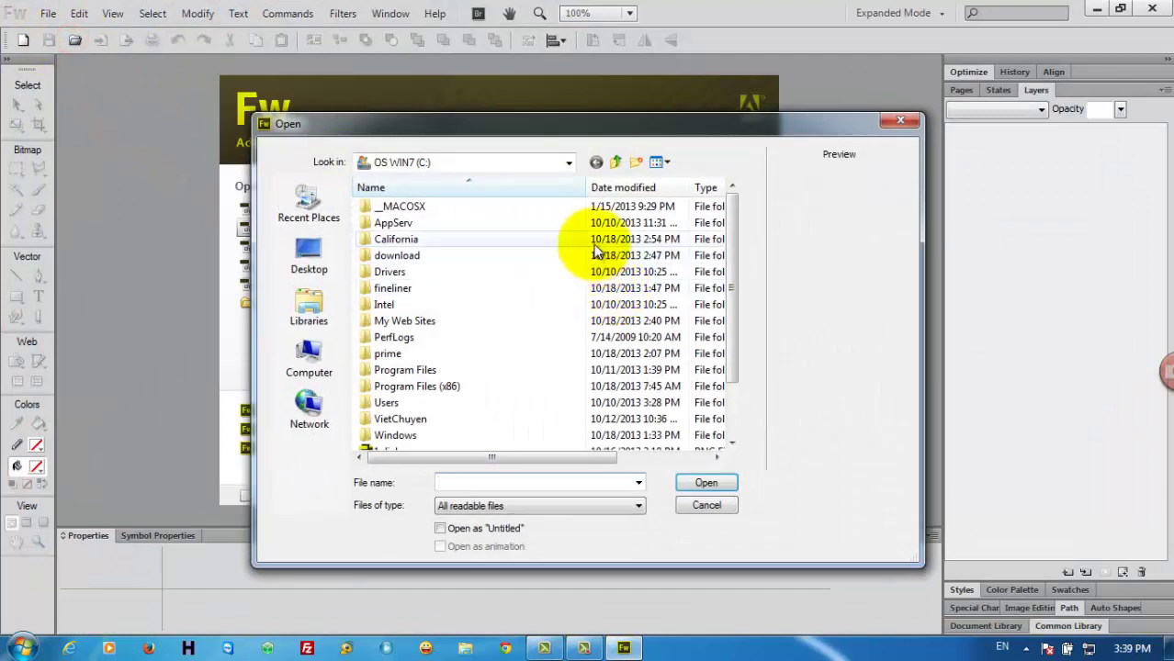
left_click_drag(734, 246, 734, 347)
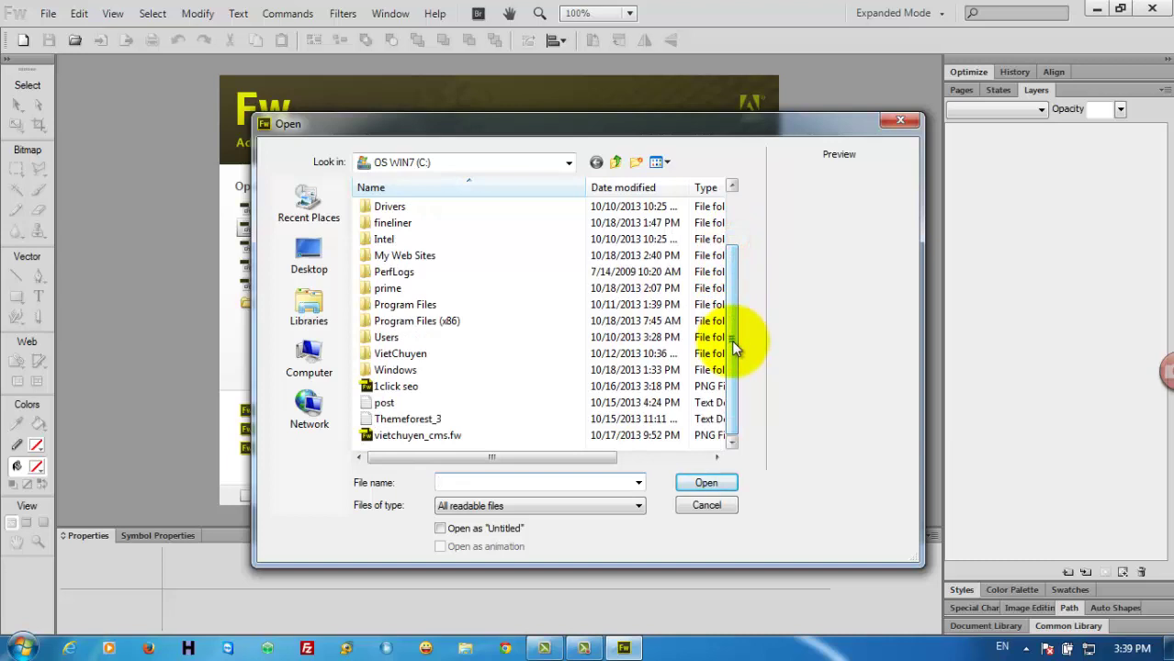
left_click(424, 435)
Open vietchuyen_cms.fw and scroll the canvas to the SAO HÀN ĐẾ XỨ VIỆT sidebar box
left_click(706, 482)
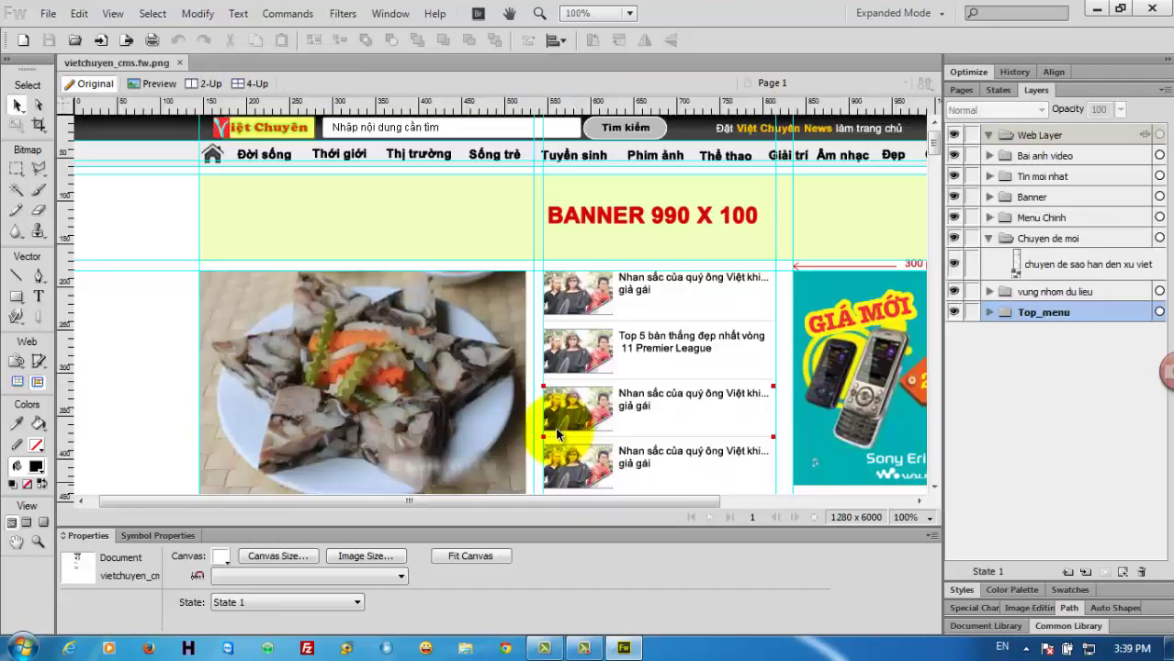
left_click_drag(589, 500, 758, 500)
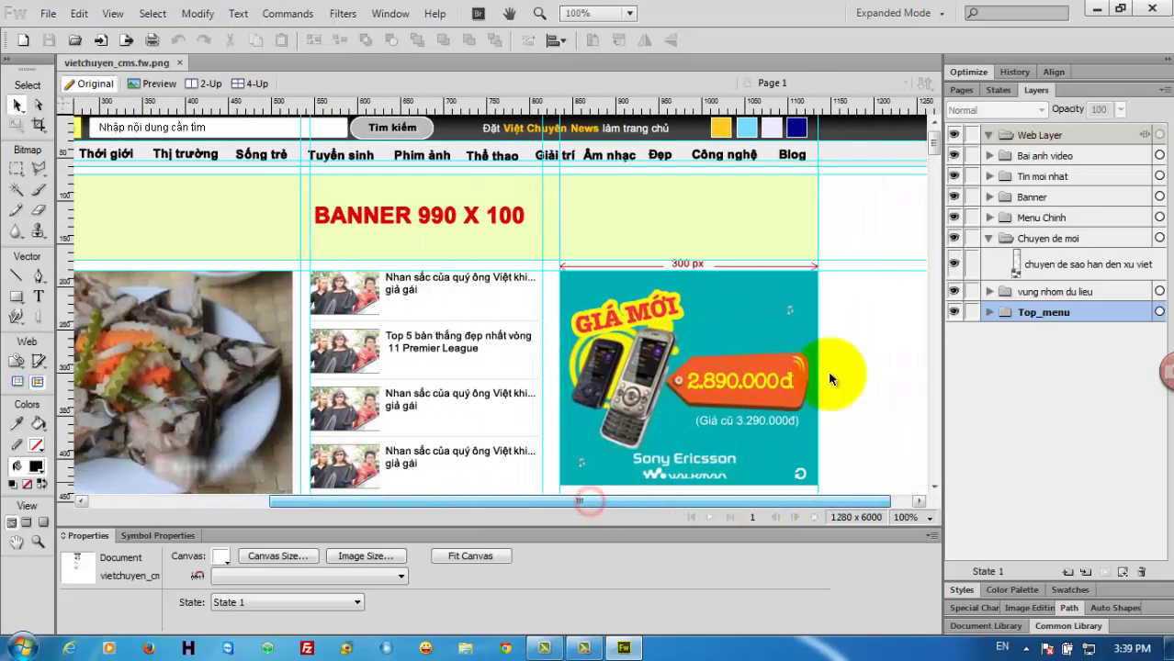
left_click_drag(934, 151, 953, 204)
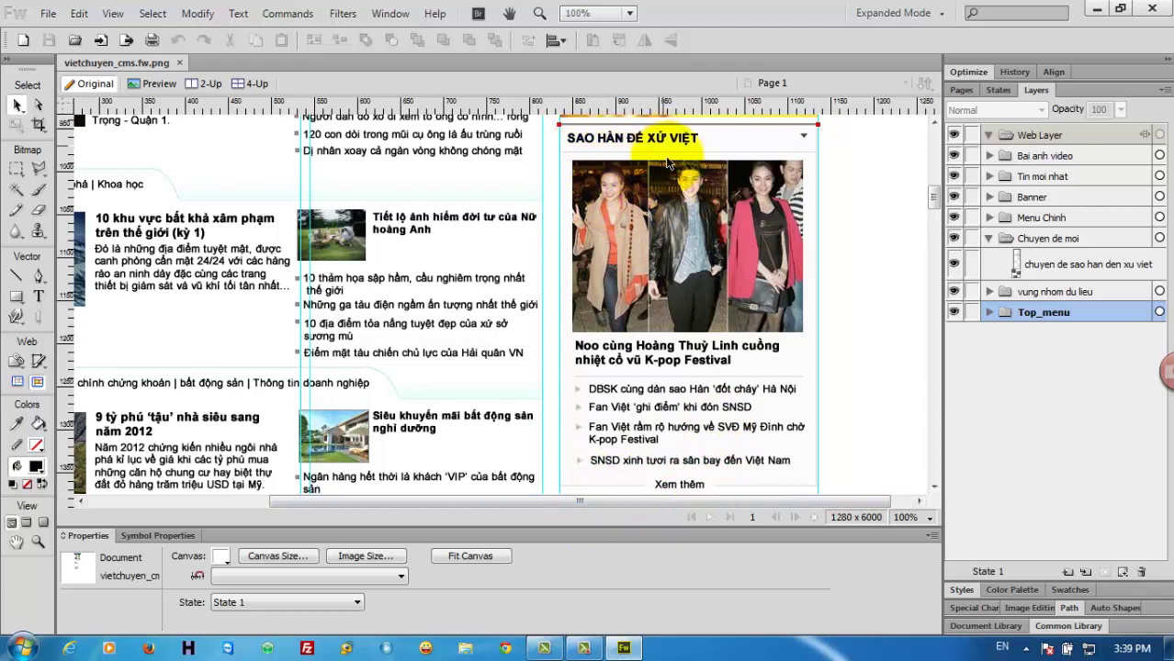
left_click(505, 646)
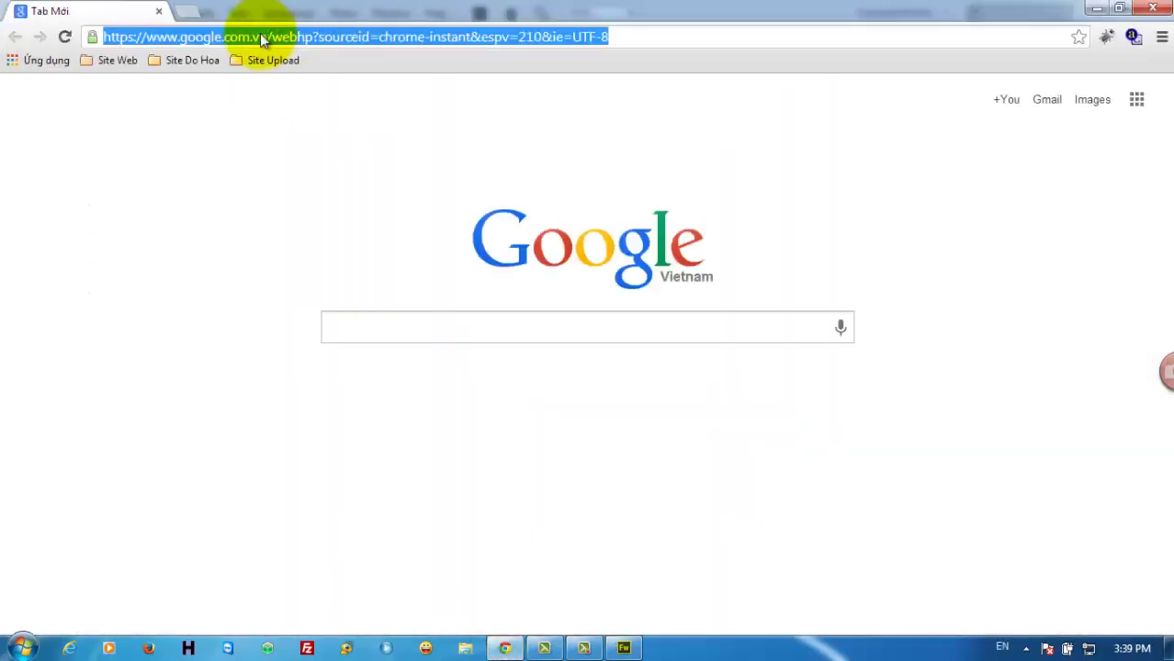
Load the live Viet Chuyen News site in Chrome and scroll down to its sidebar
type("nguyen")
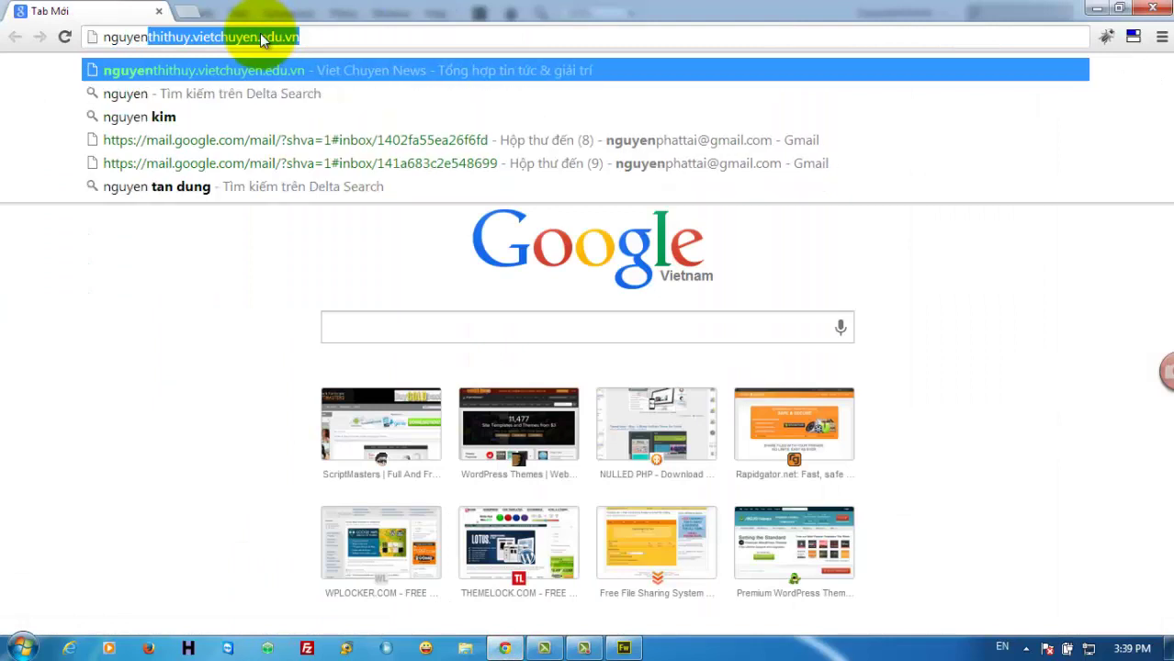
left_click(189, 72)
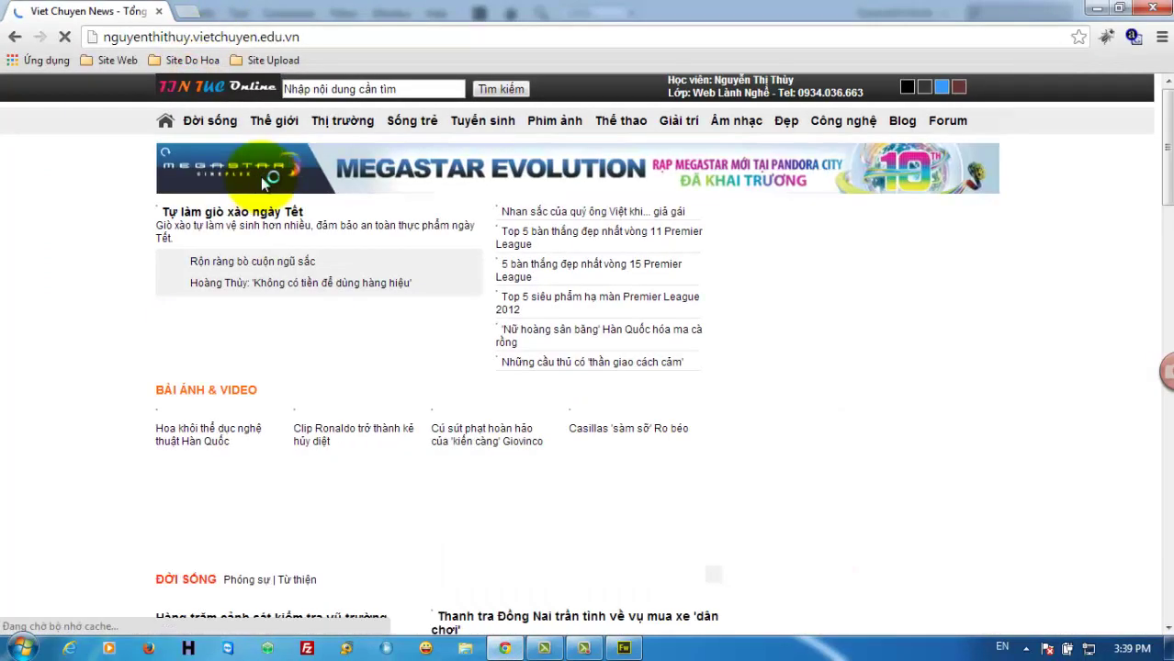
scroll(437, 356, "down", 4)
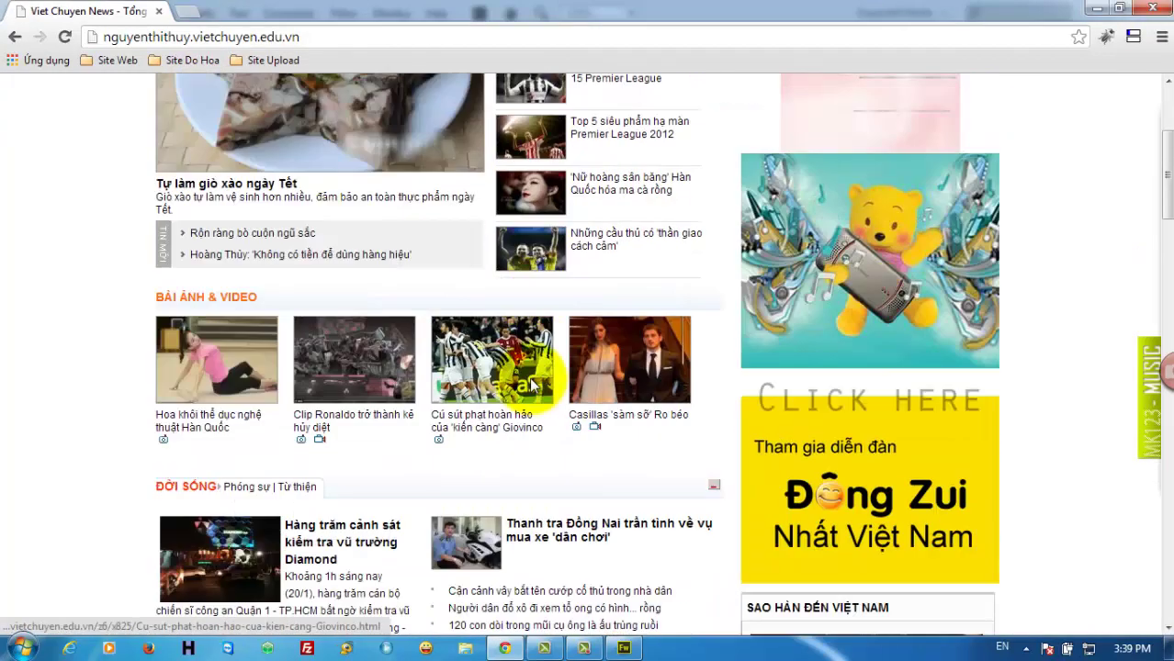
scroll(514, 378, "down", 4)
scroll(532, 382, "down", 1)
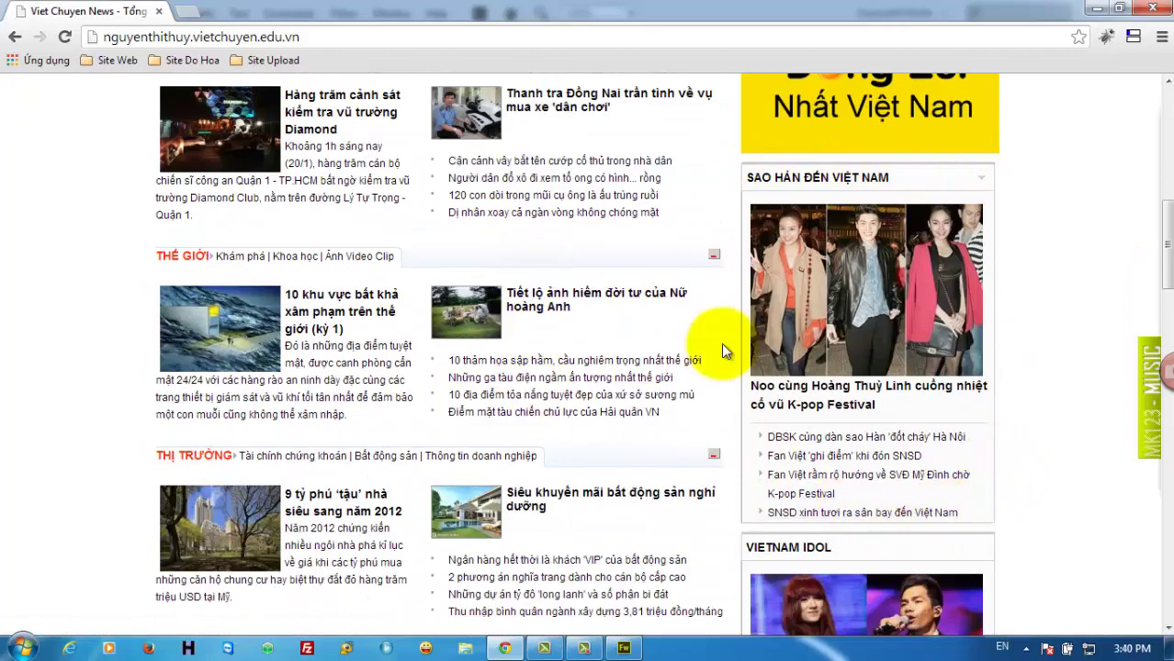
scroll(726, 349, "down", 1)
scroll(698, 296, "down", 3)
Review the sidebar boxes down to VIETNAM IDOL and K-POP, then return to Fireworks
scroll(698, 297, "up", 1)
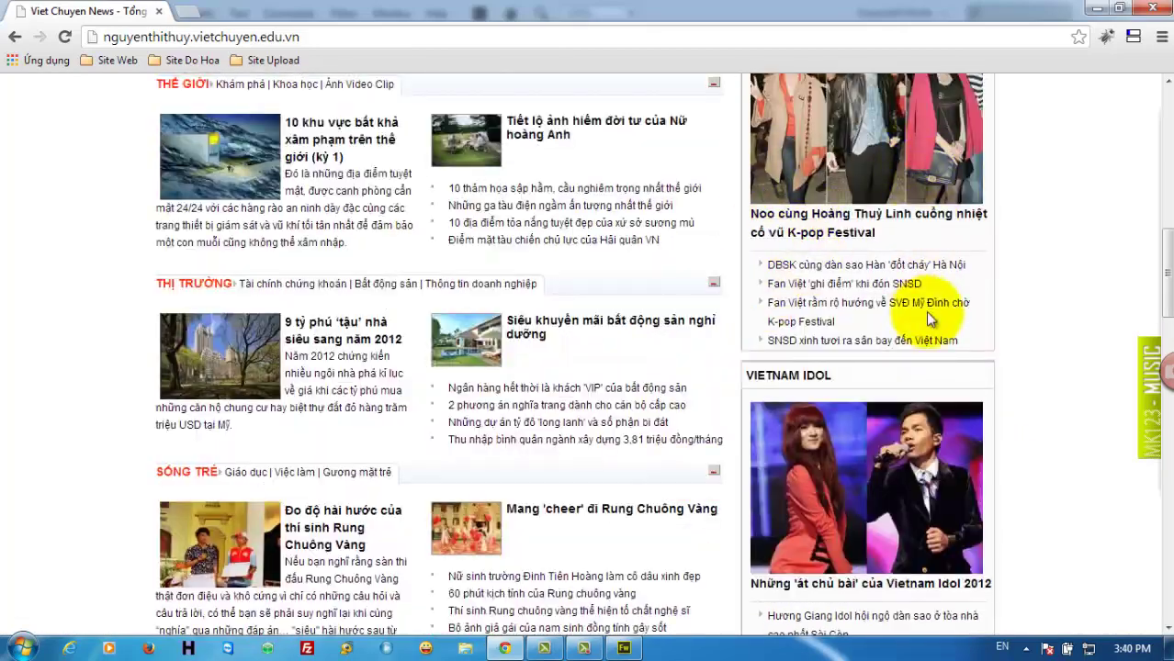
scroll(925, 311, "down", 1)
scroll(925, 311, "down", 3)
scroll(925, 310, "down", 4)
scroll(864, 320, "down", 2)
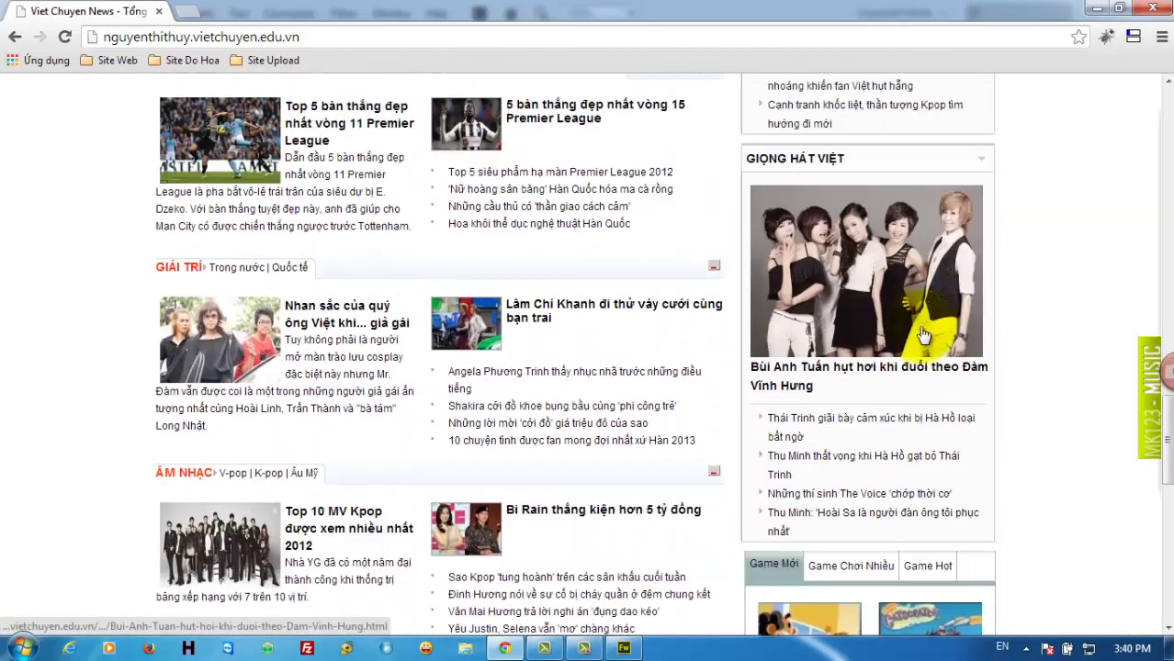
scroll(865, 364, "up", 5)
scroll(865, 365, "up", 3)
scroll(826, 339, "up", 1)
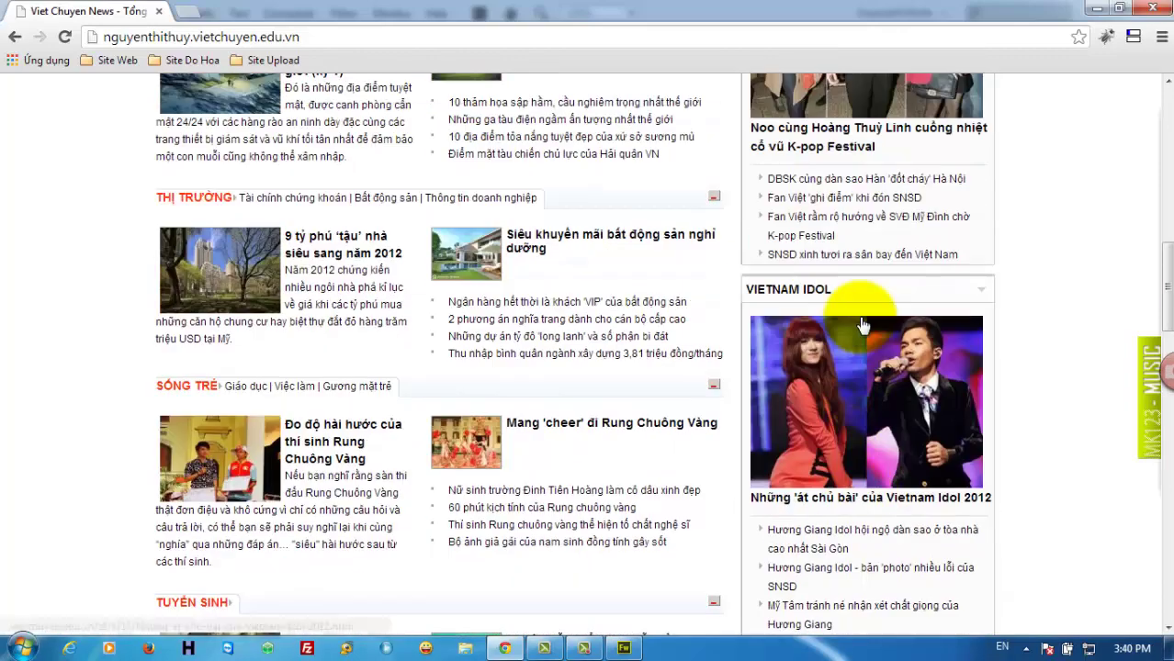
scroll(799, 317, "up", 3)
scroll(780, 275, "up", 2)
scroll(854, 294, "down", 2)
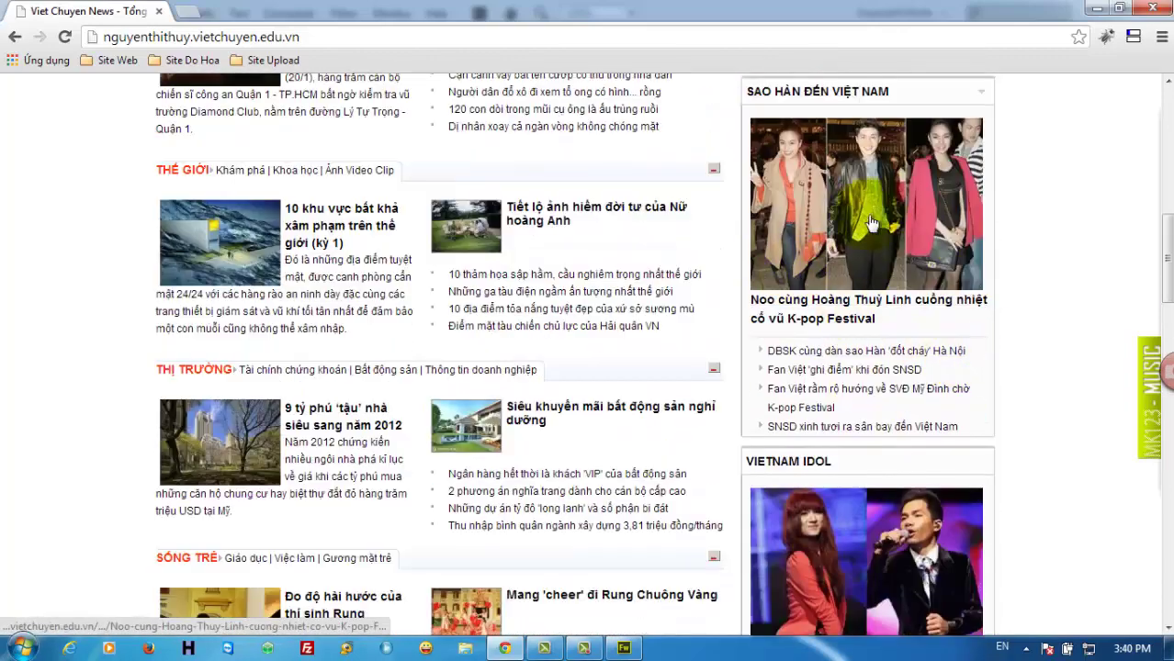
scroll(909, 322, "down", 2)
scroll(929, 340, "down", 1)
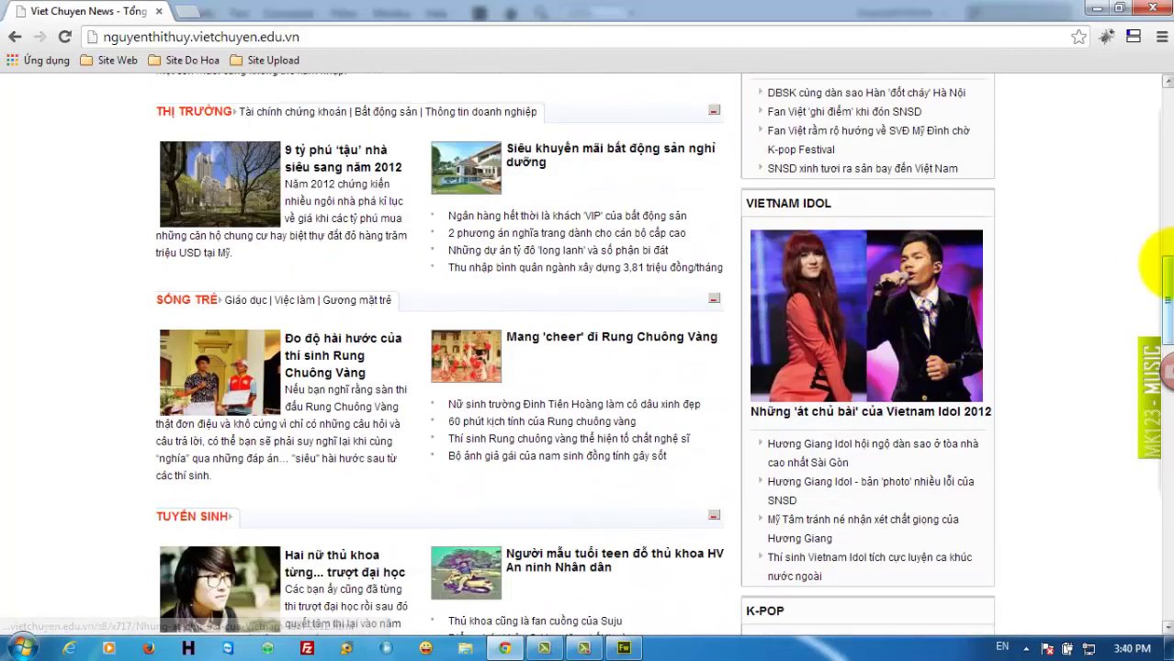
scroll(1152, 266, "down", 1)
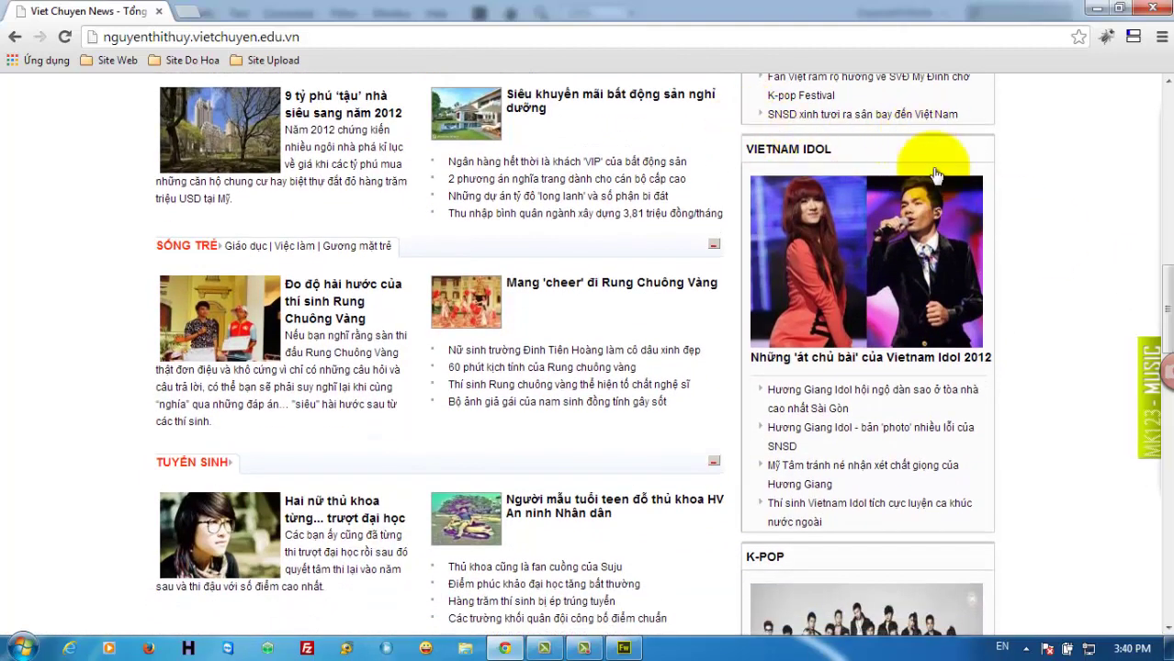
left_click(634, 643)
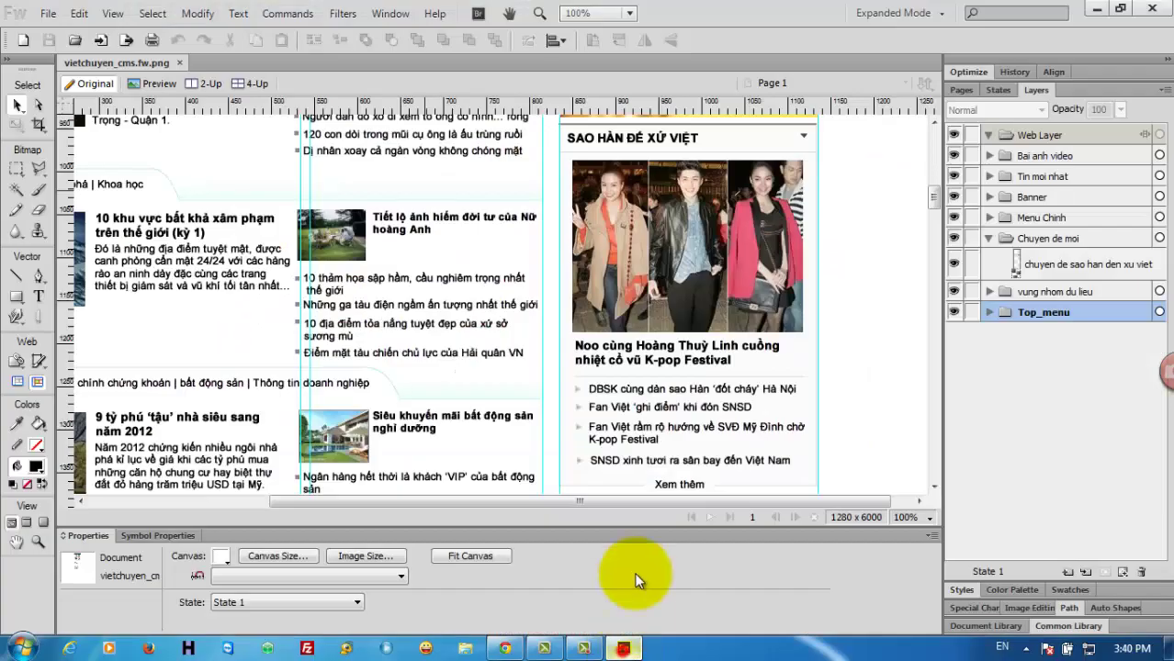
Select the 'chuyen de sao han den xu viet' group layer in the Chuyen de moi folder
left_click(1015, 239)
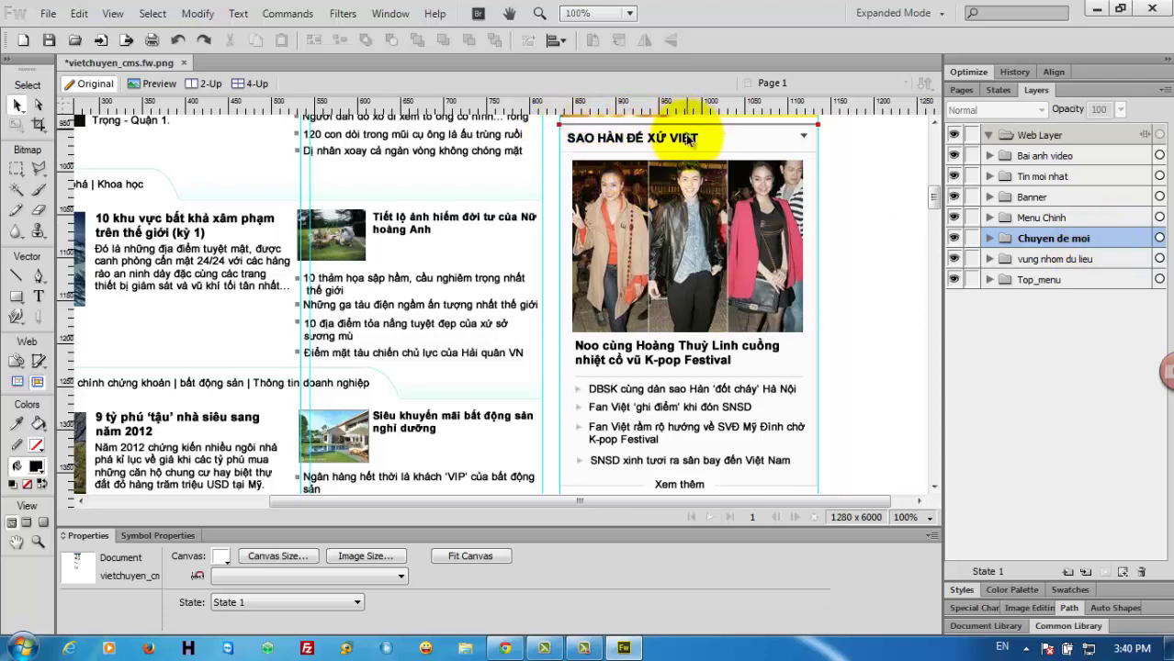
scroll(932, 209, "down", 1)
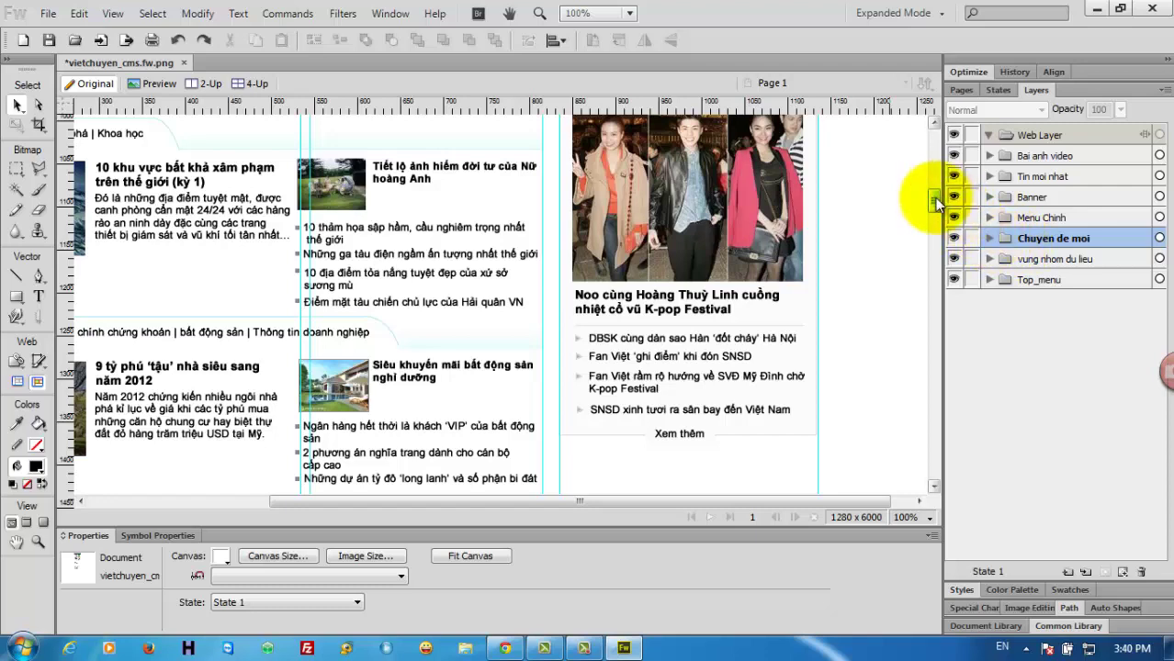
scroll(937, 202, "up", 1)
left_click(987, 237)
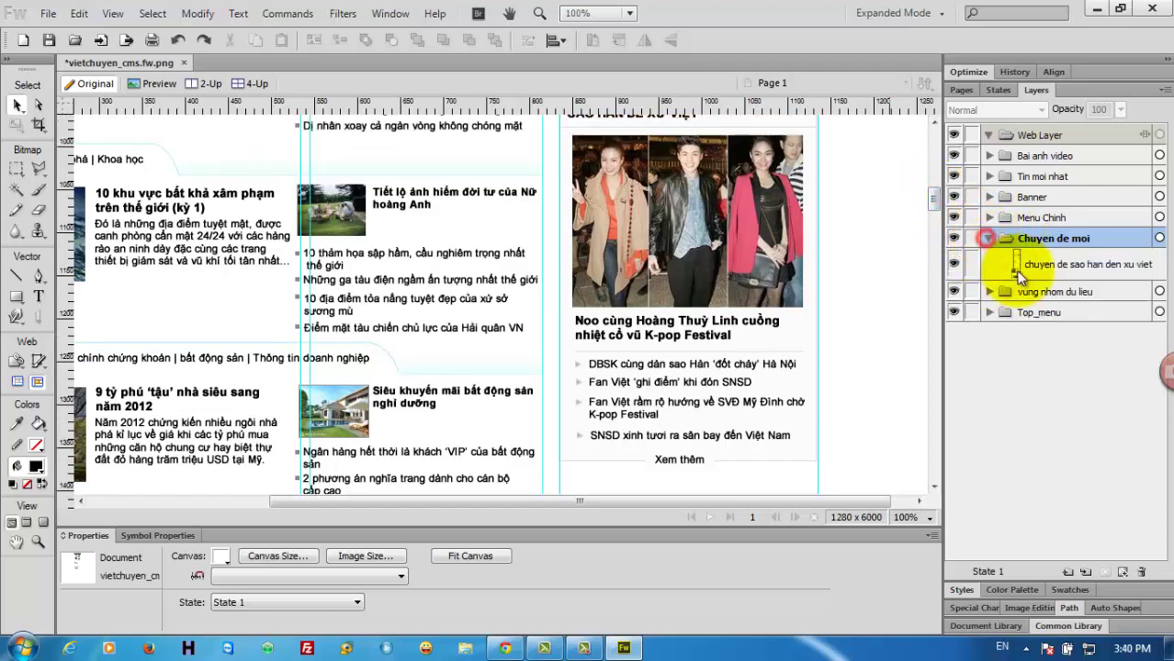
left_click(1031, 267)
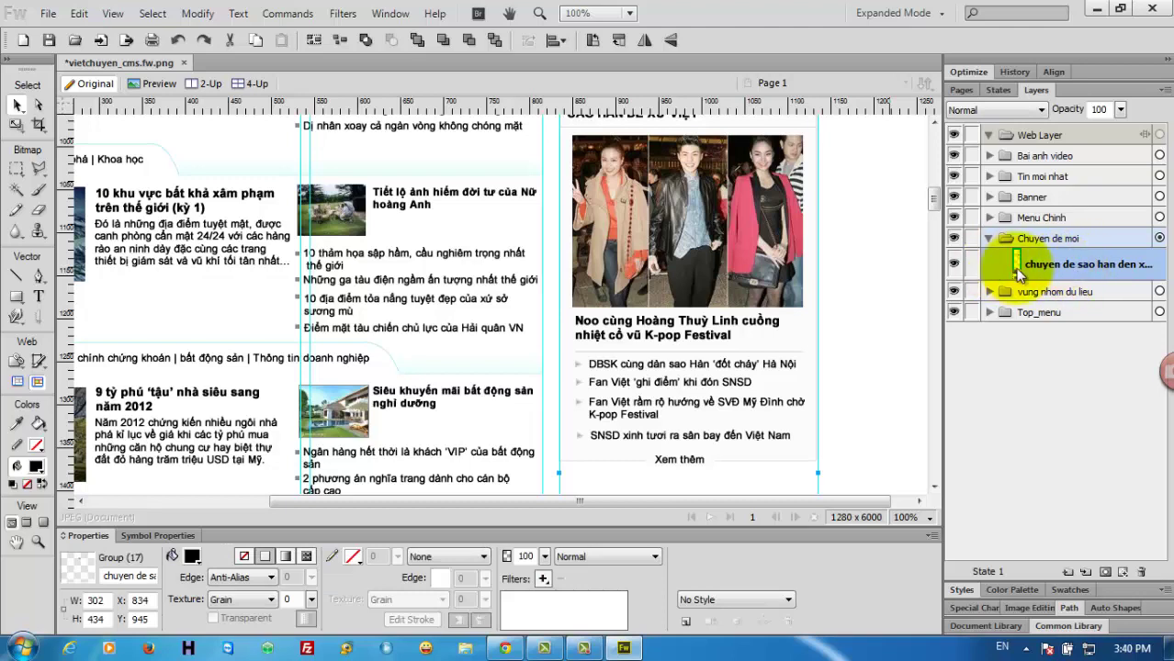
mouse_move(933, 210)
left_mouse_down()
mouse_move(930, 197)
mouse_move(931, 206)
left_mouse_up()
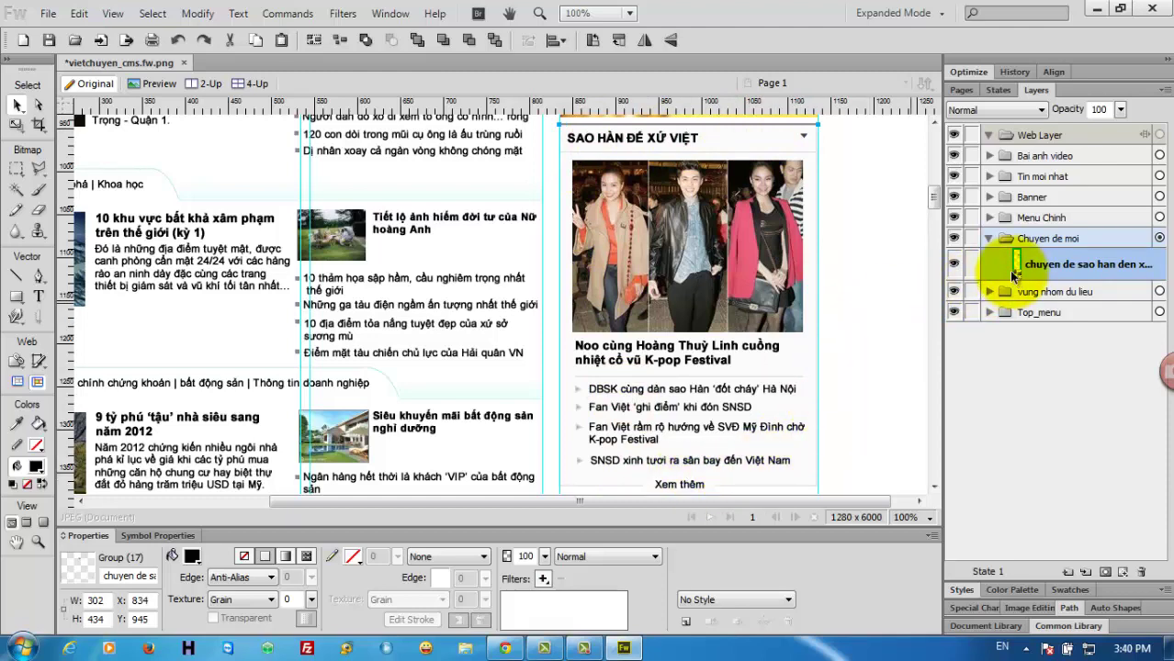
Duplicate the SAO HÀN ĐẾ XỨ VIỆT box group and snap the copy just below the original
key("ctrl+shift+d")
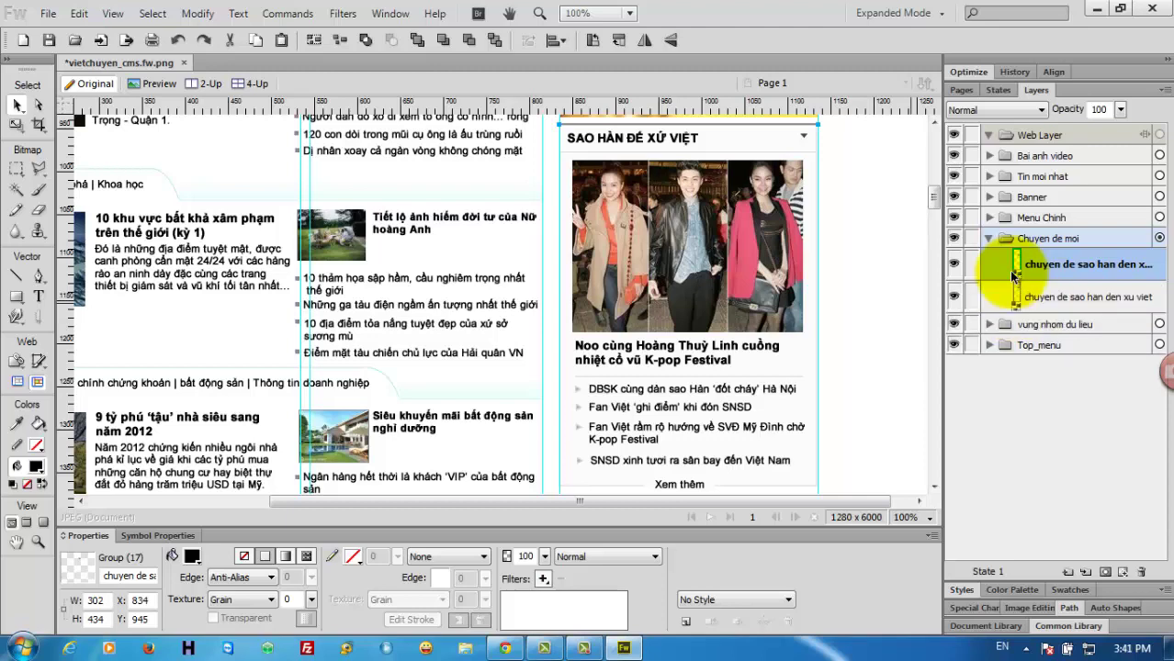
left_click_drag(1013, 276, 1021, 308)
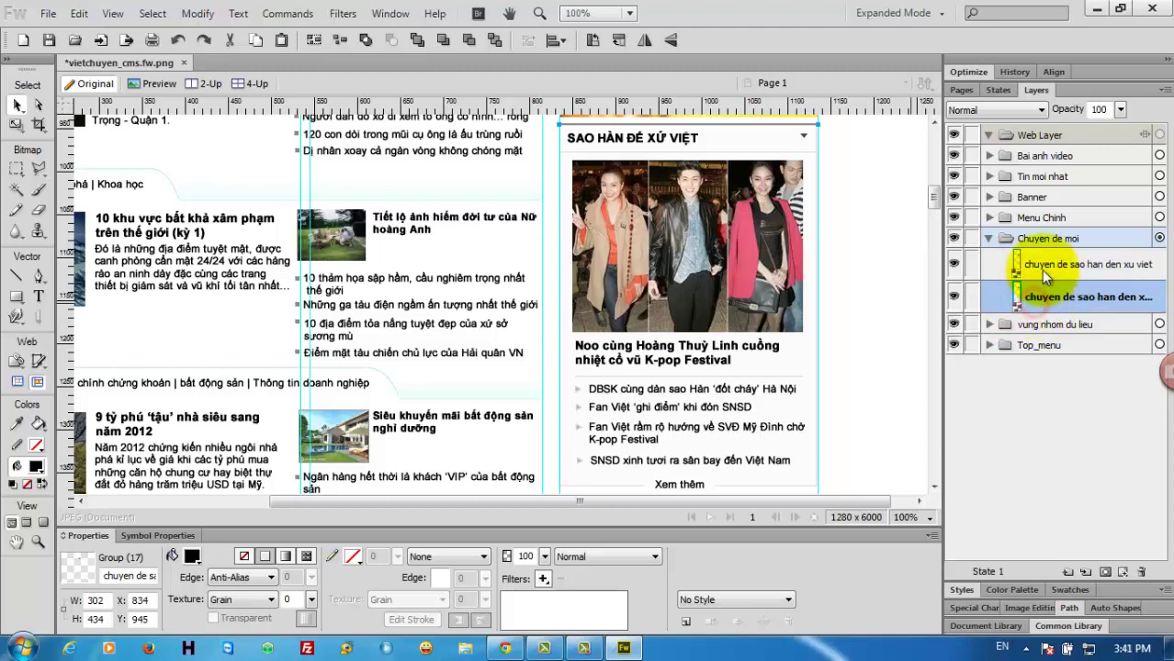
left_click(1044, 276)
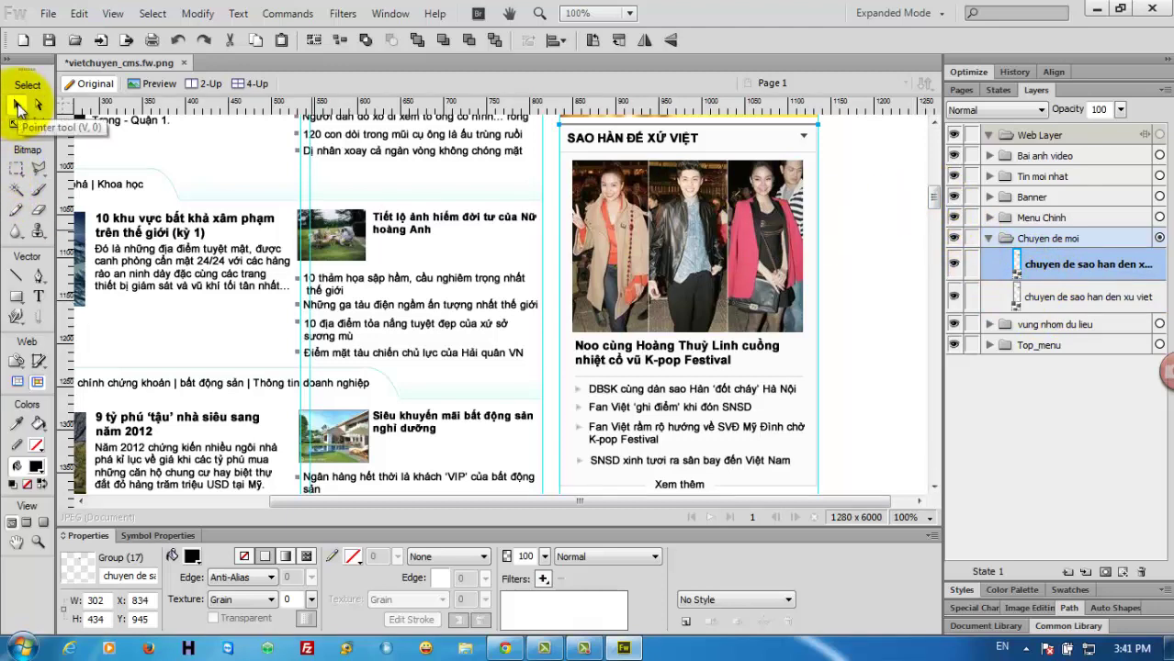
left_click(17, 108)
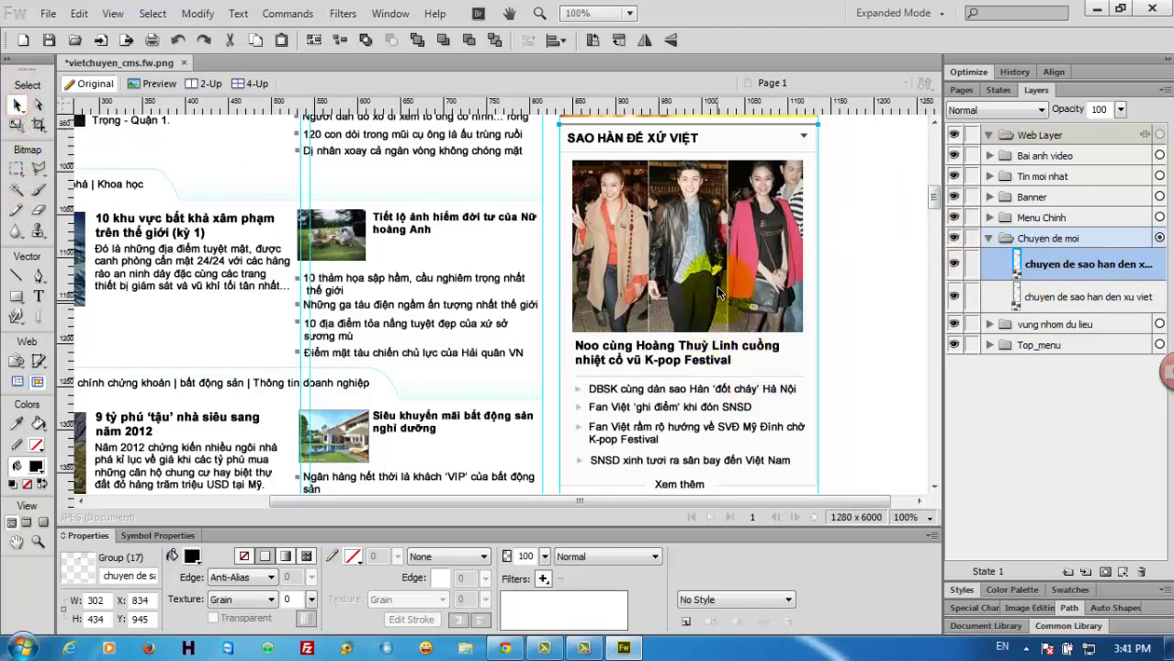
mouse_move(719, 280)
left_mouse_down()
mouse_move(704, 405)
mouse_move(705, 294)
left_mouse_up()
scroll(704, 374, "down", 3)
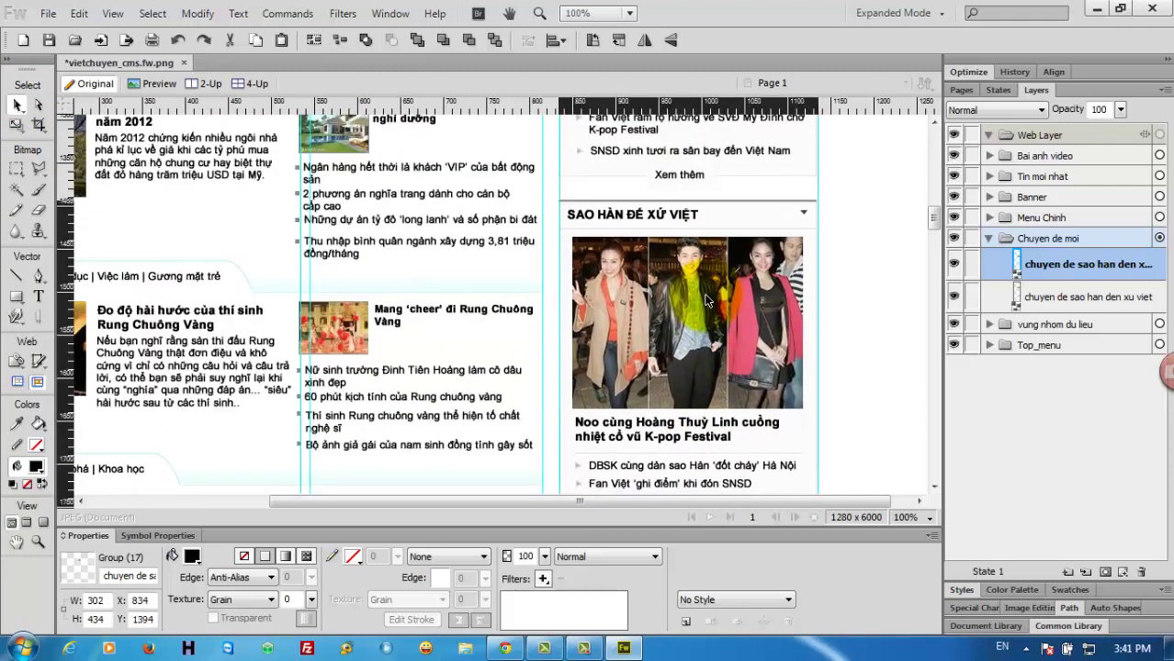
left_click_drag(705, 294, 705, 292)
left_click(807, 320)
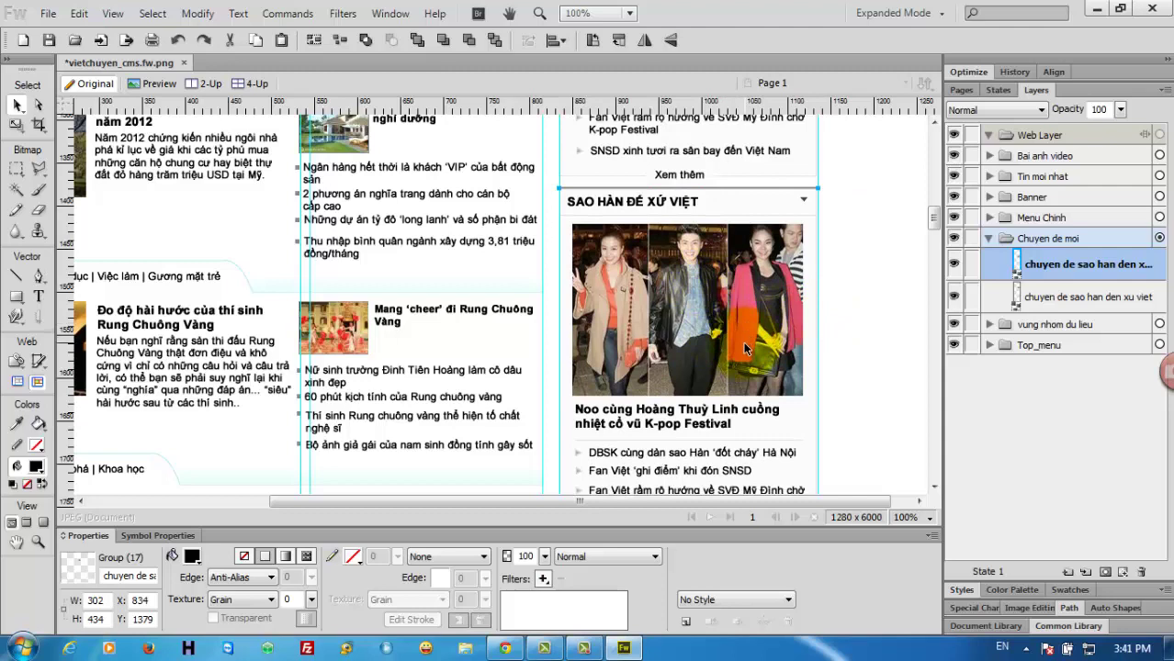
Toggle the copy's visibility off and on, select its layer, and view the live site
left_click(953, 263)
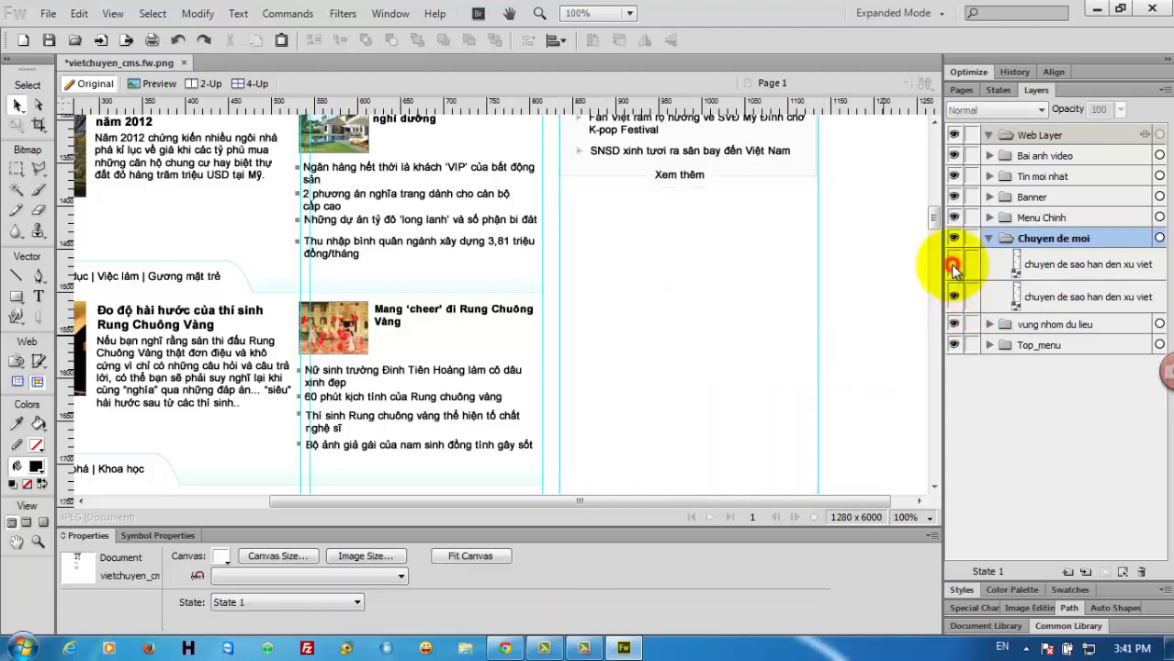
left_click(953, 264)
left_click(1016, 268)
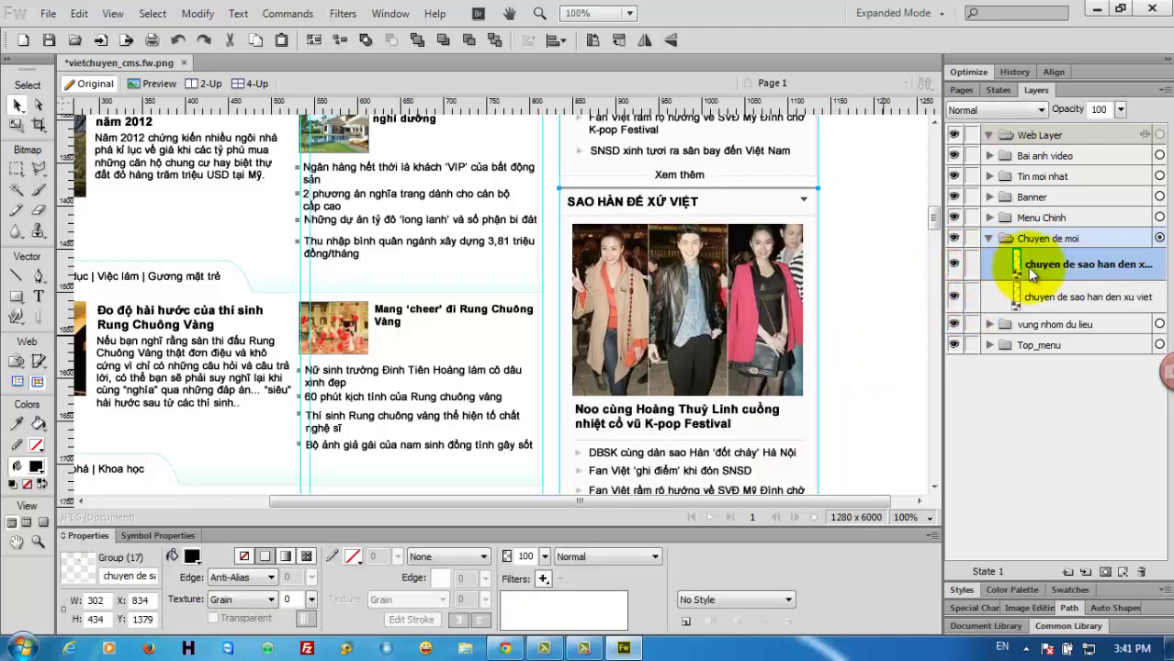
left_click(508, 647)
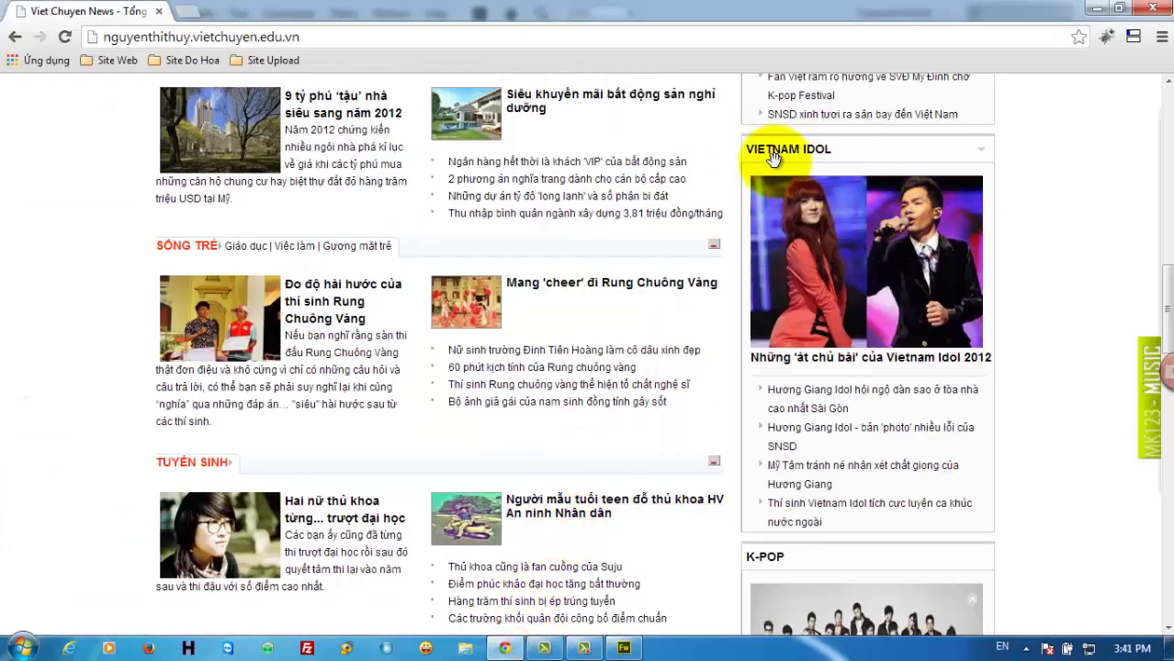
Rename the duplicated box group layer to 'vietnam idol'
left_click(623, 647)
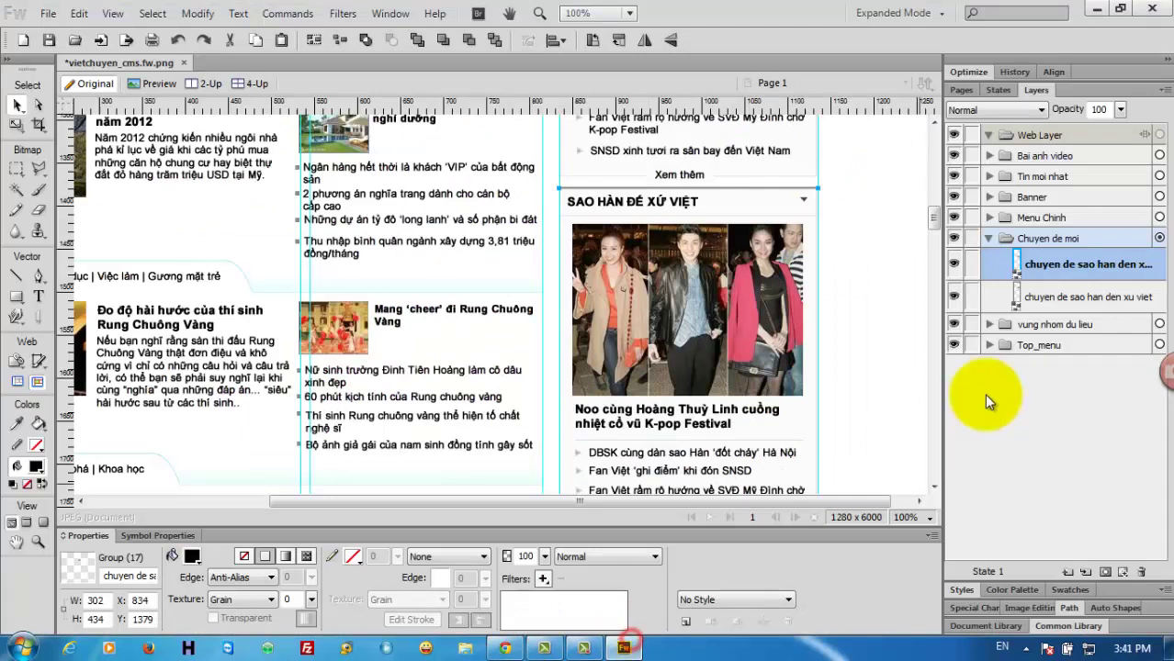
double_click(1026, 267)
type("vietnam idol")
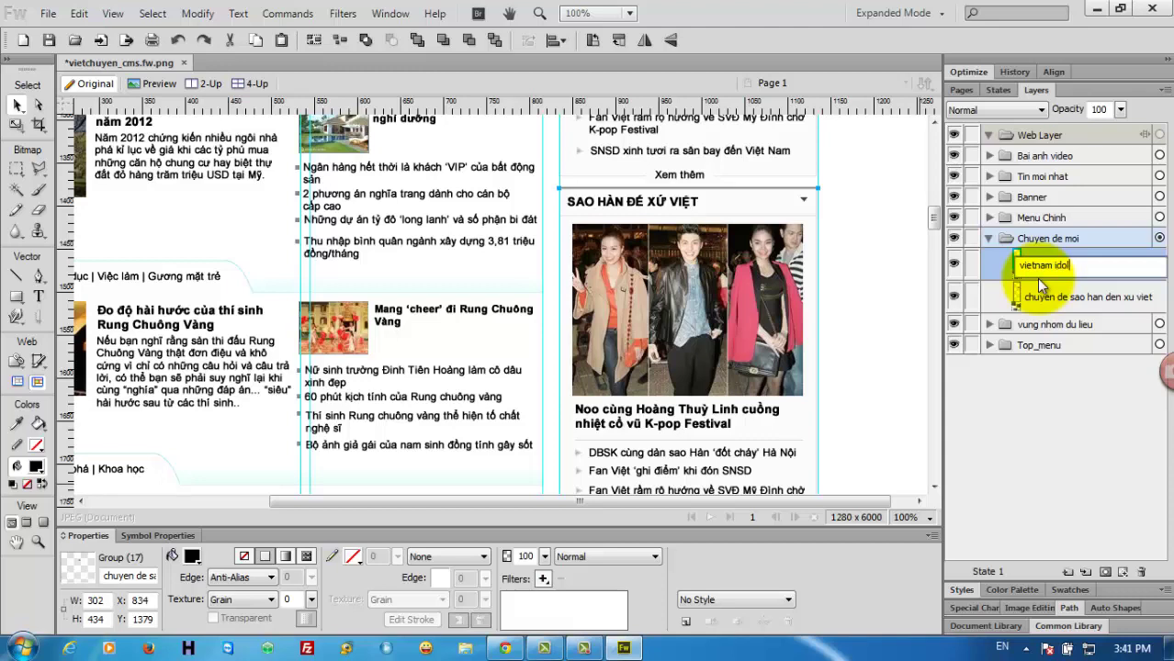
key("Return")
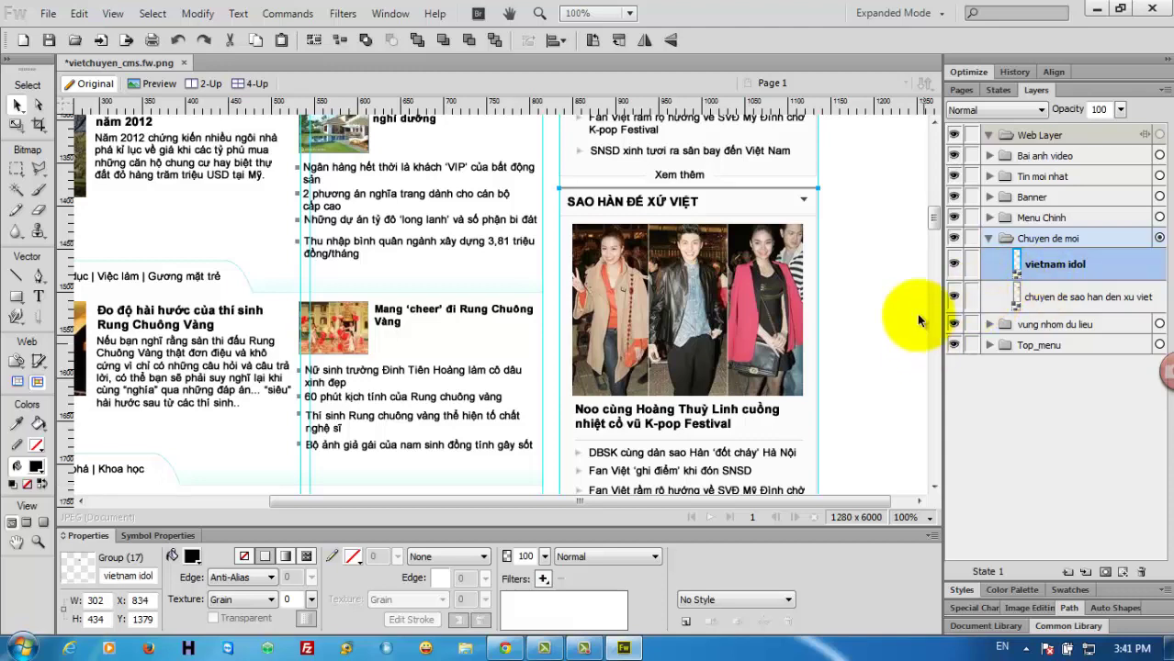
left_click_drag(933, 223, 932, 223)
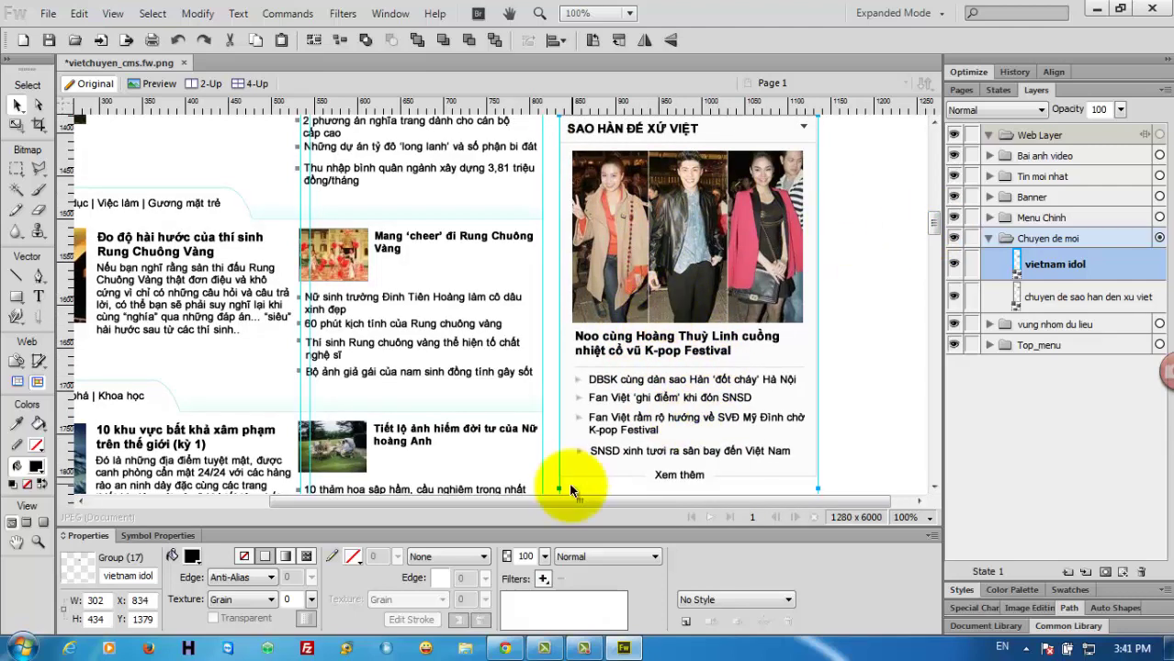
left_click(507, 647)
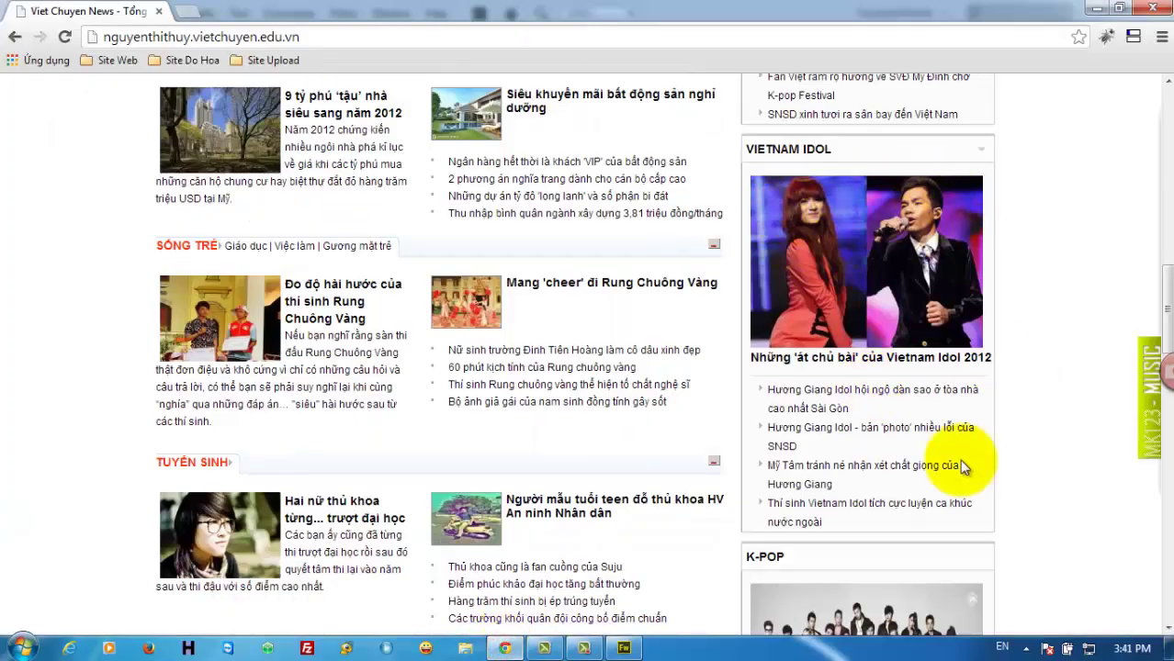
Bring the Fireworks mockup with the 'vietnam idol' group back to the front
left_click(624, 646)
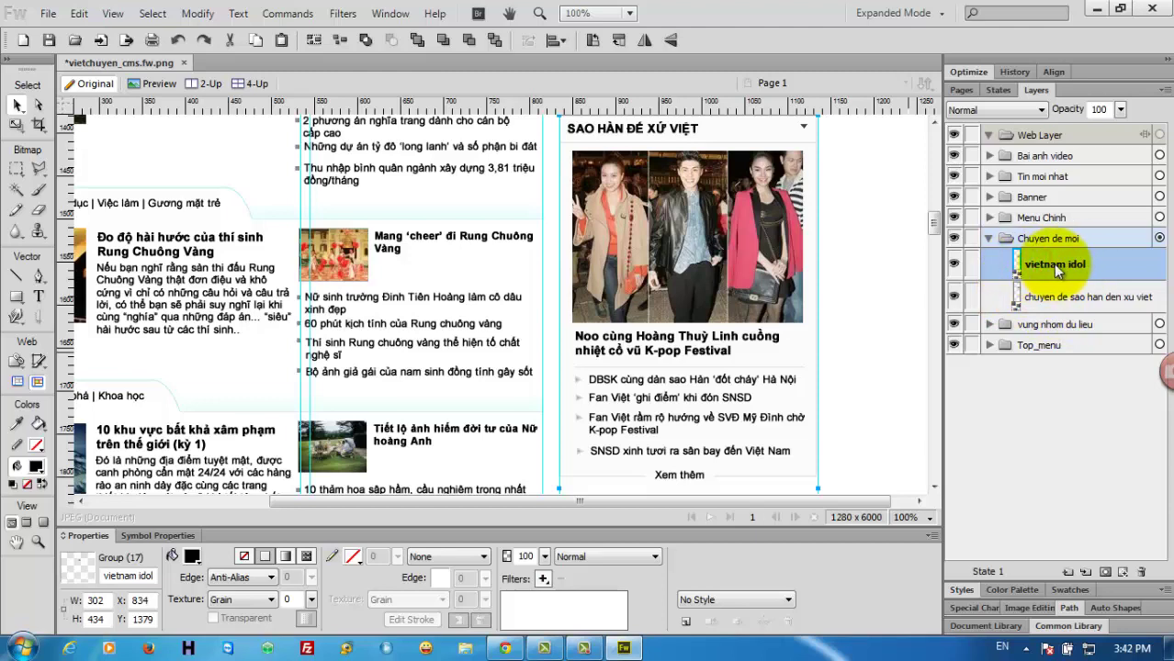
Ungroup the copied box into separate objects with Modify > Ungroup
left_click(197, 13)
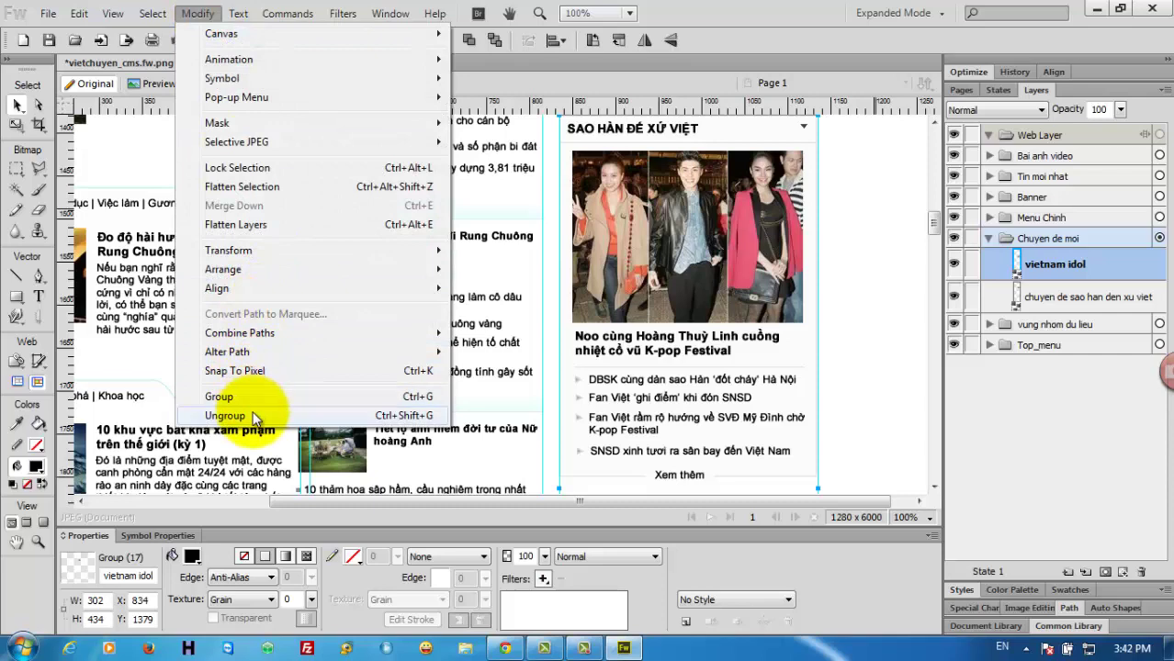
left_click(225, 415)
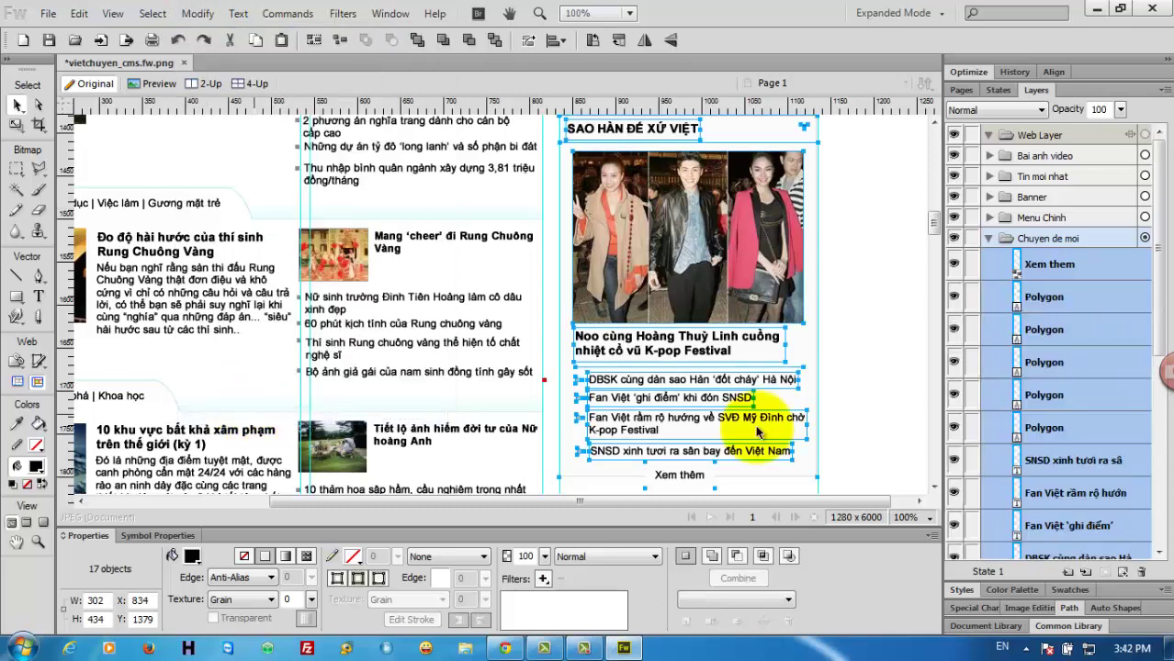
left_click_drag(1155, 251, 1164, 355)
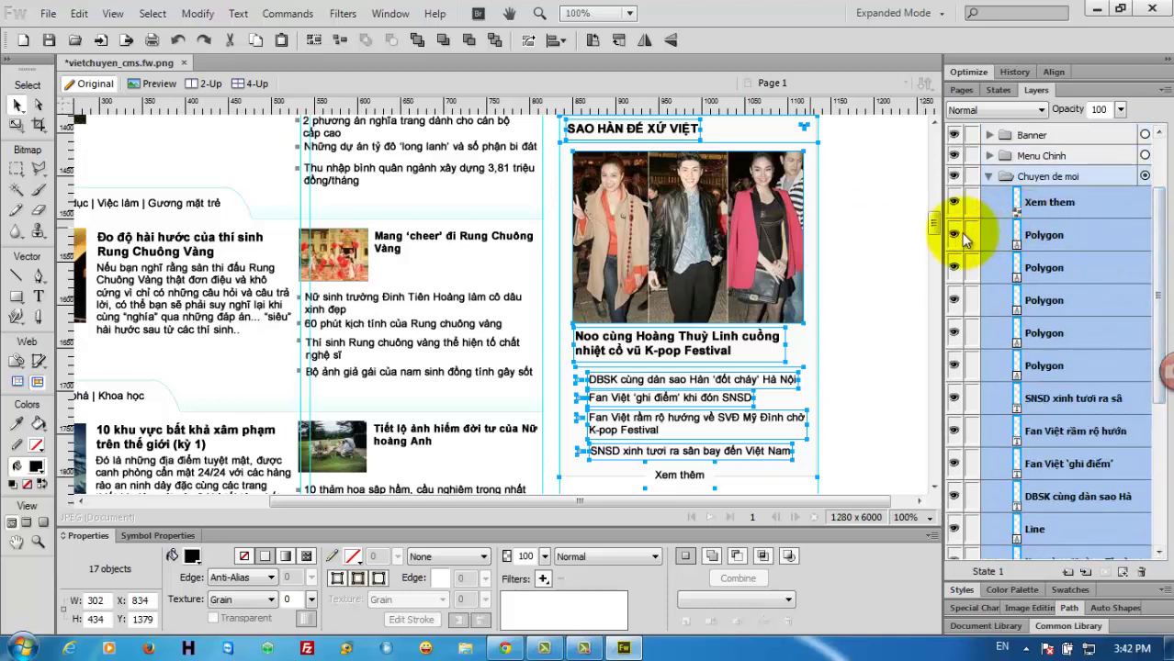
left_click_drag(934, 225, 935, 218)
Replace the SAO HÀN ĐẾ XỨ VIỆT heading text with 'VIETNAM IDOL'
double_click(585, 236)
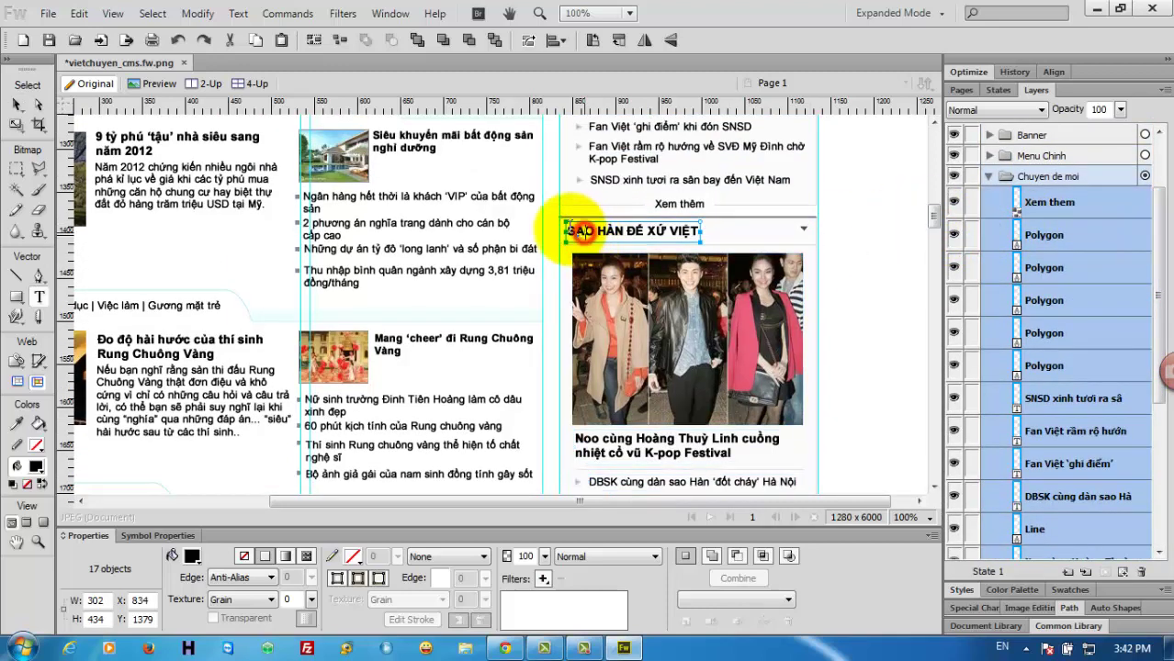
left_click_drag(566, 230, 691, 231)
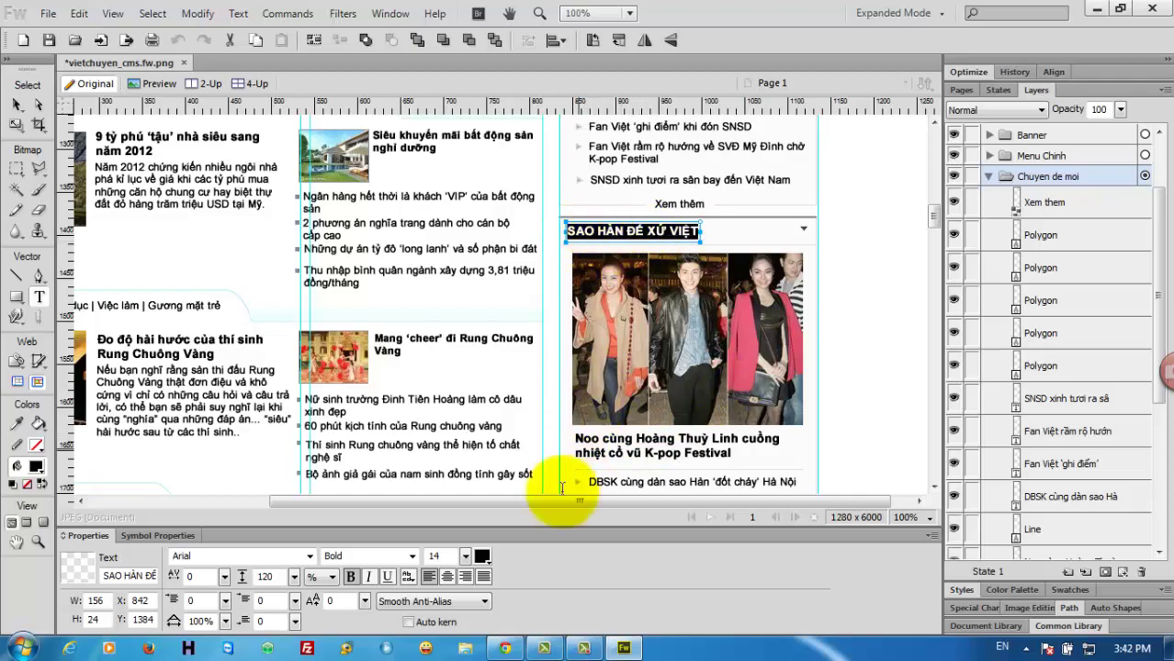
left_click(514, 648)
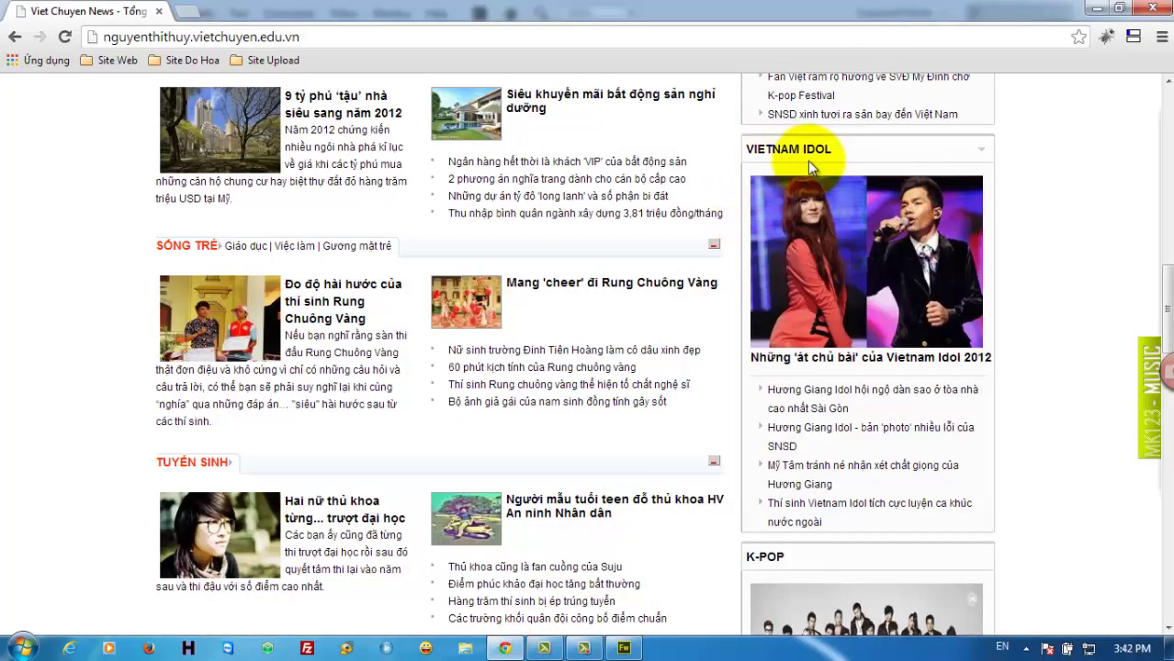
left_click(623, 647)
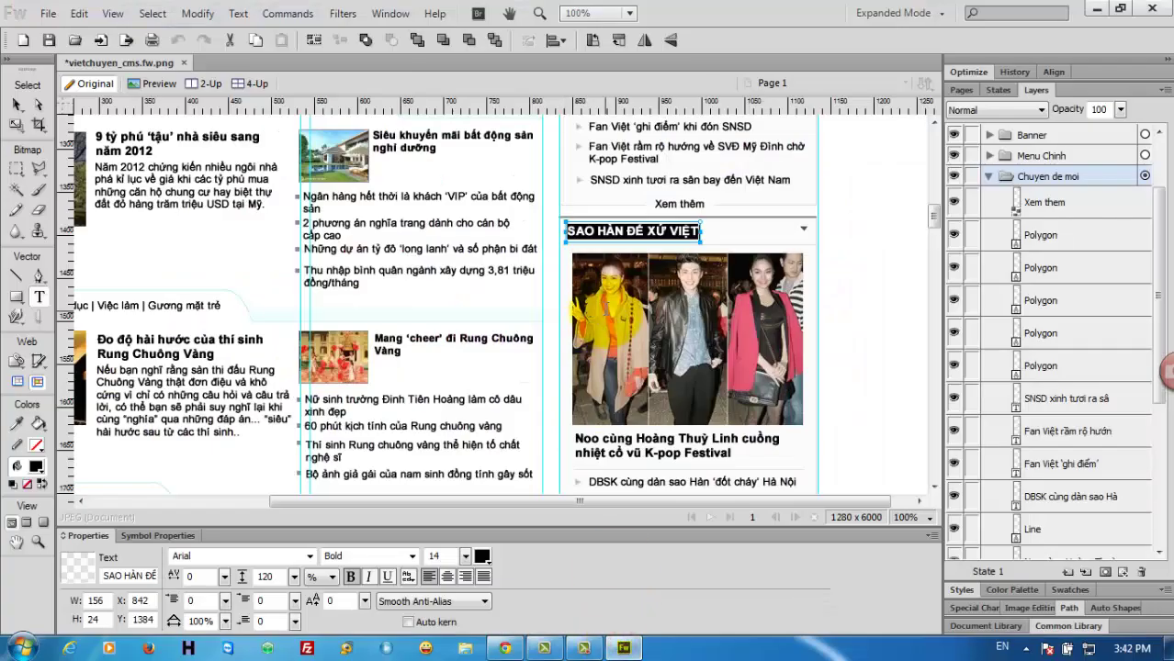
type("VIETNAM IDOL")
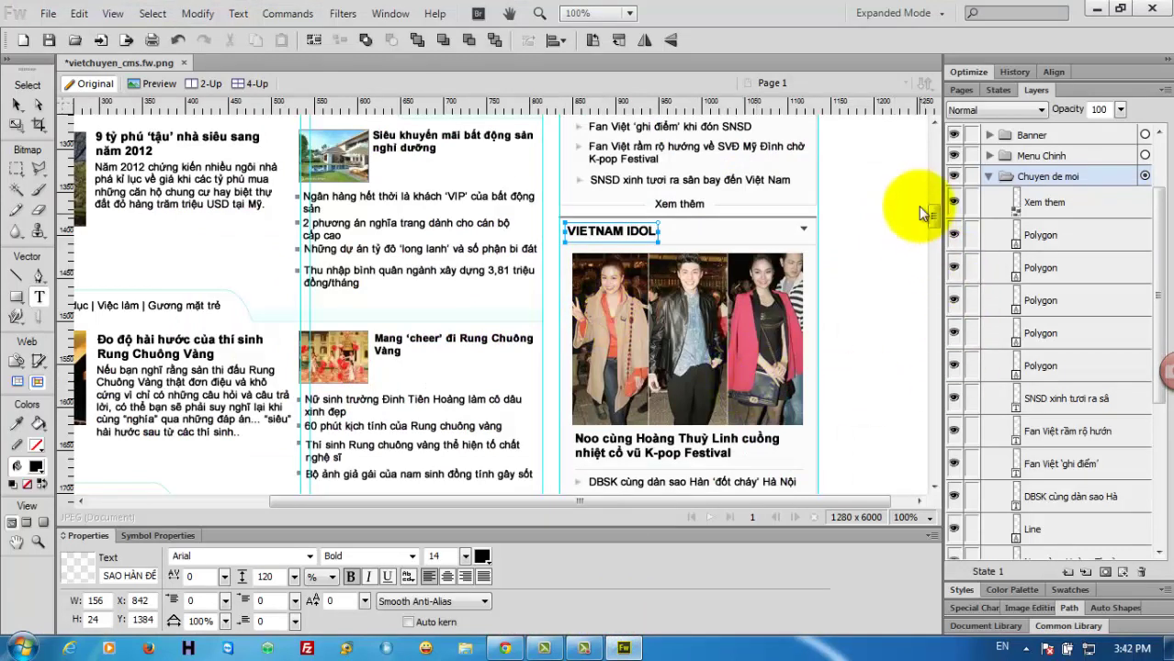
scroll(935, 218, "down", 1)
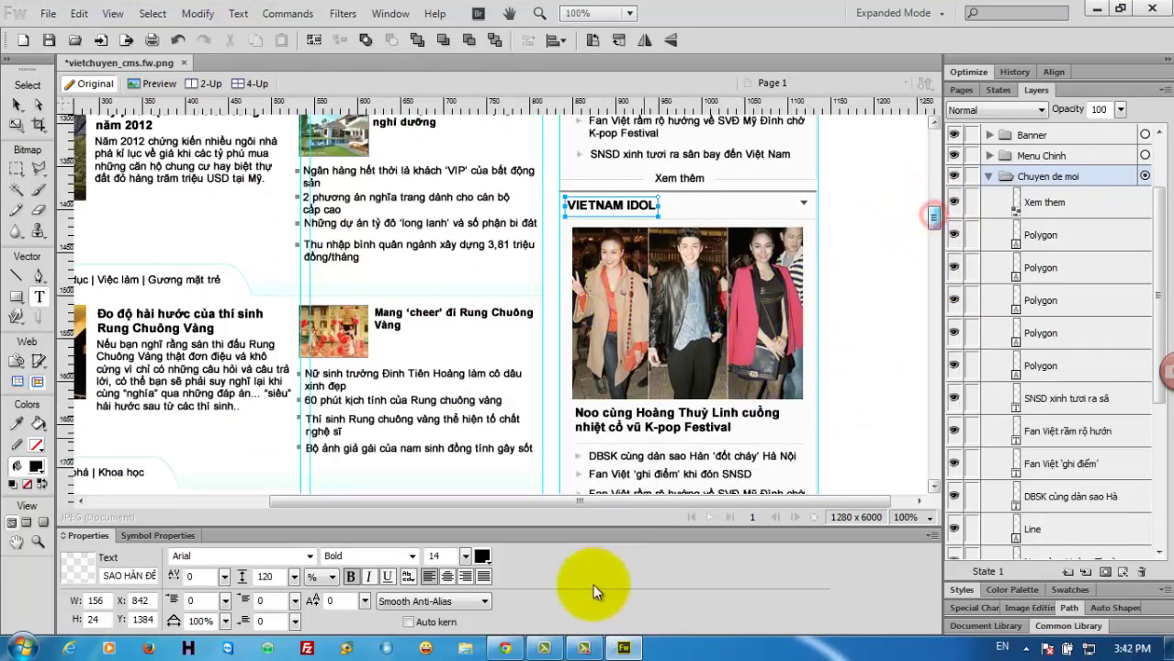
Capture the live site's VIETNAM IDOL photo as a Snagit region
left_click(505, 649)
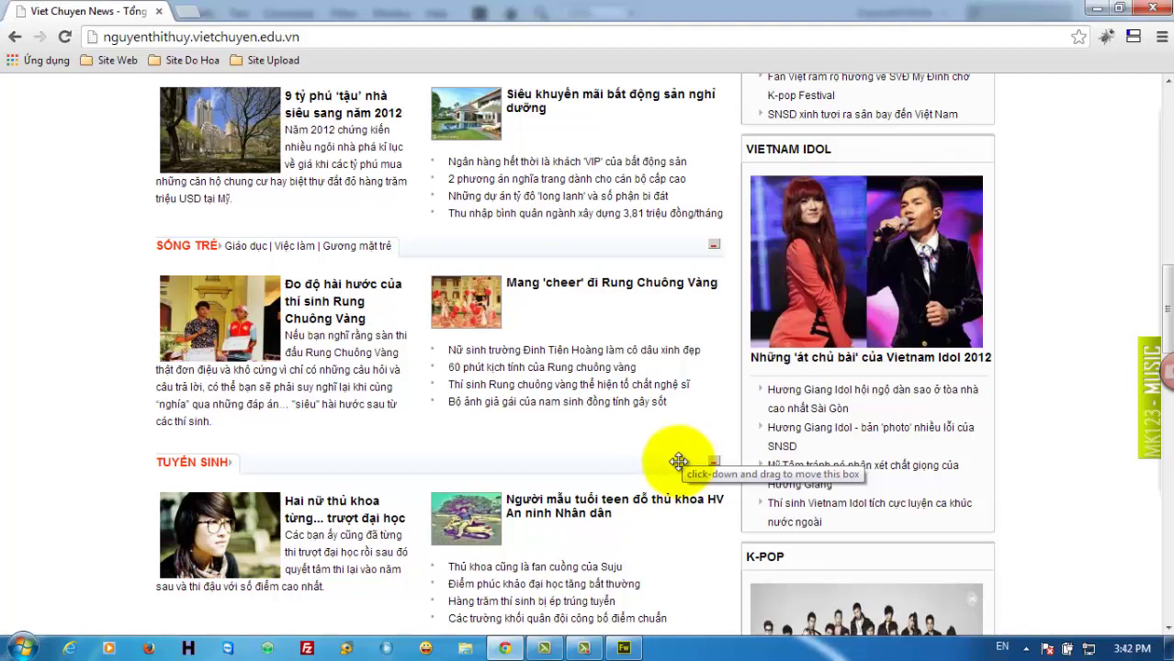
key("Print")
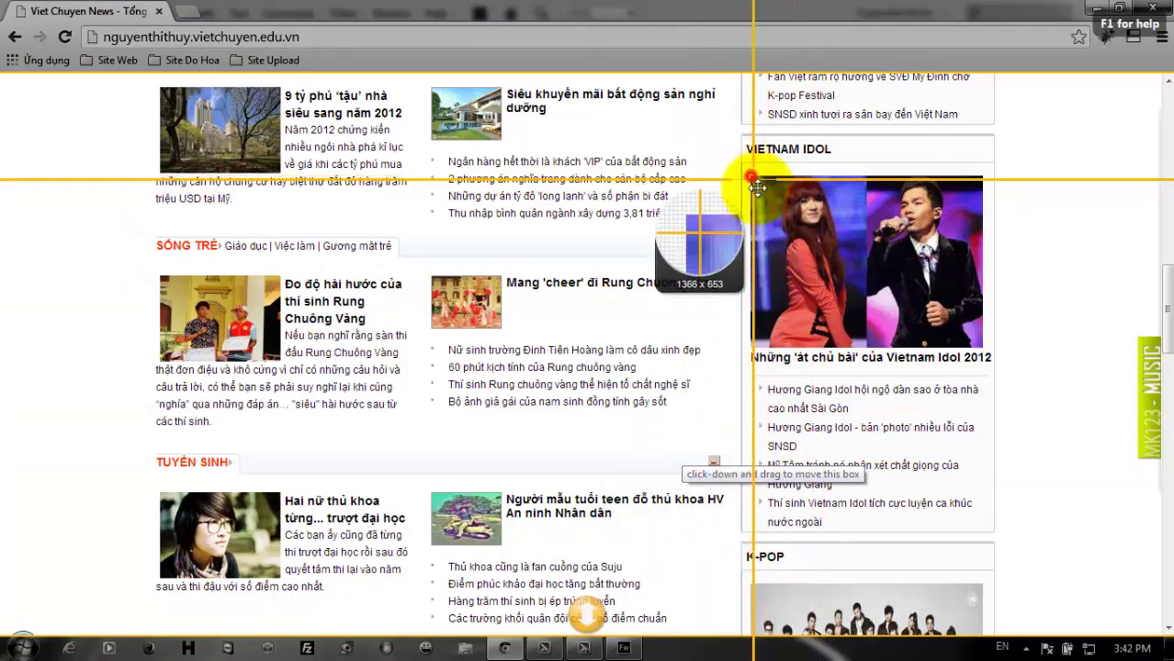
left_click_drag(750, 175, 982, 346)
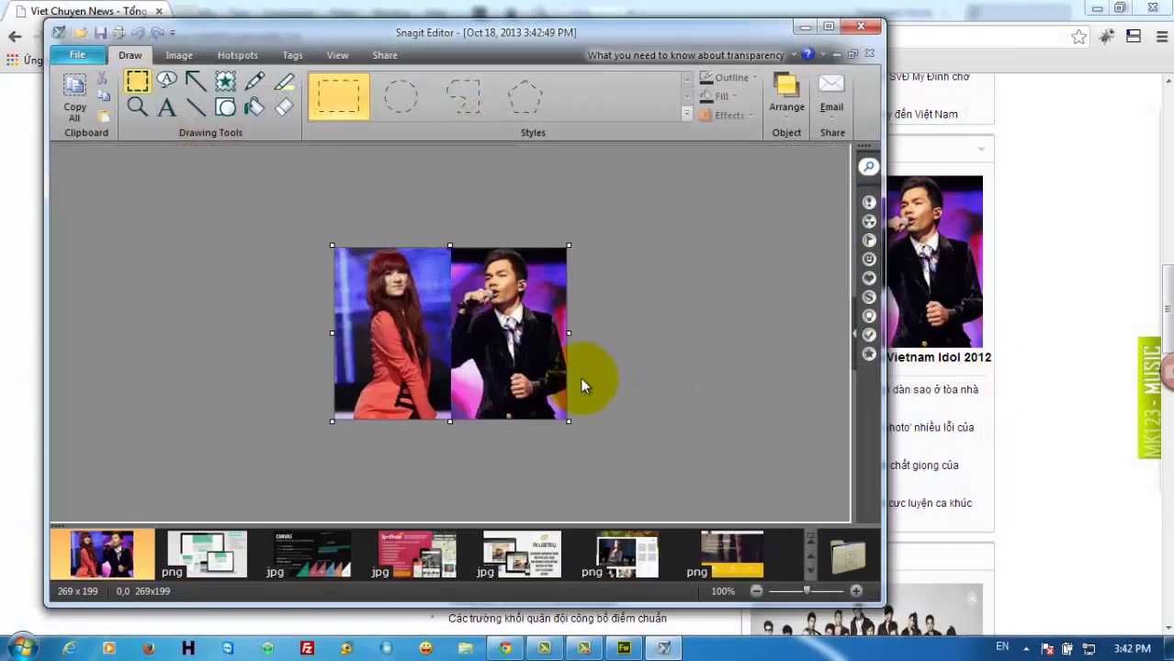
Copy the 269×199 VIETNAM IDOL capture to the clipboard and return to Fireworks
left_click(77, 92)
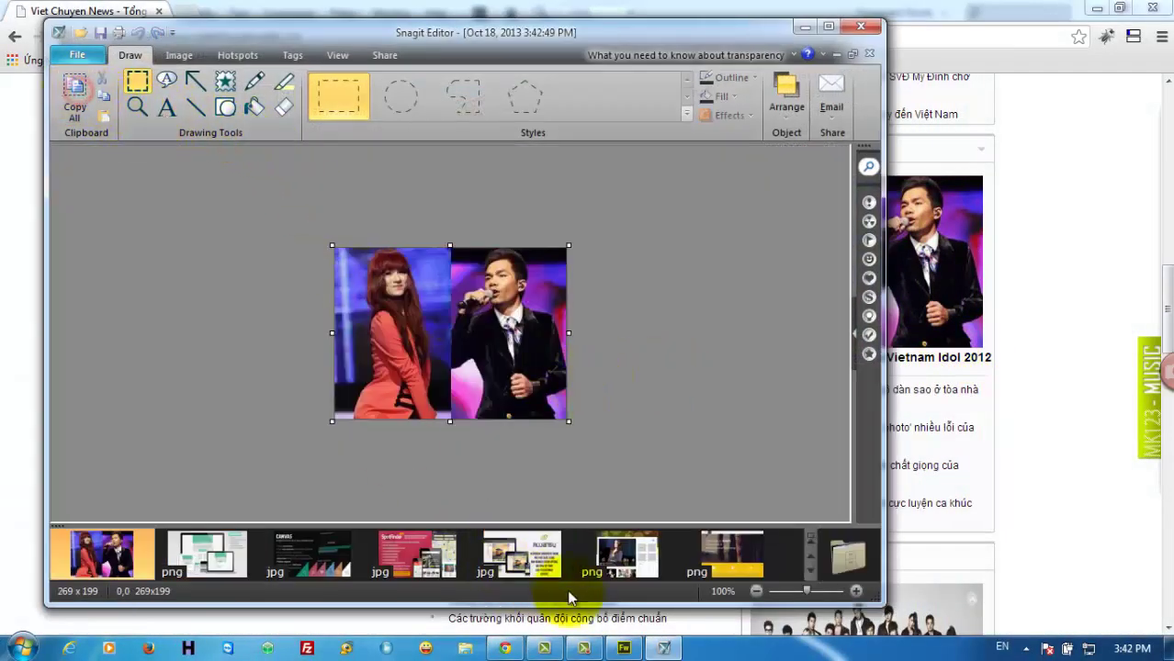
left_click(624, 648)
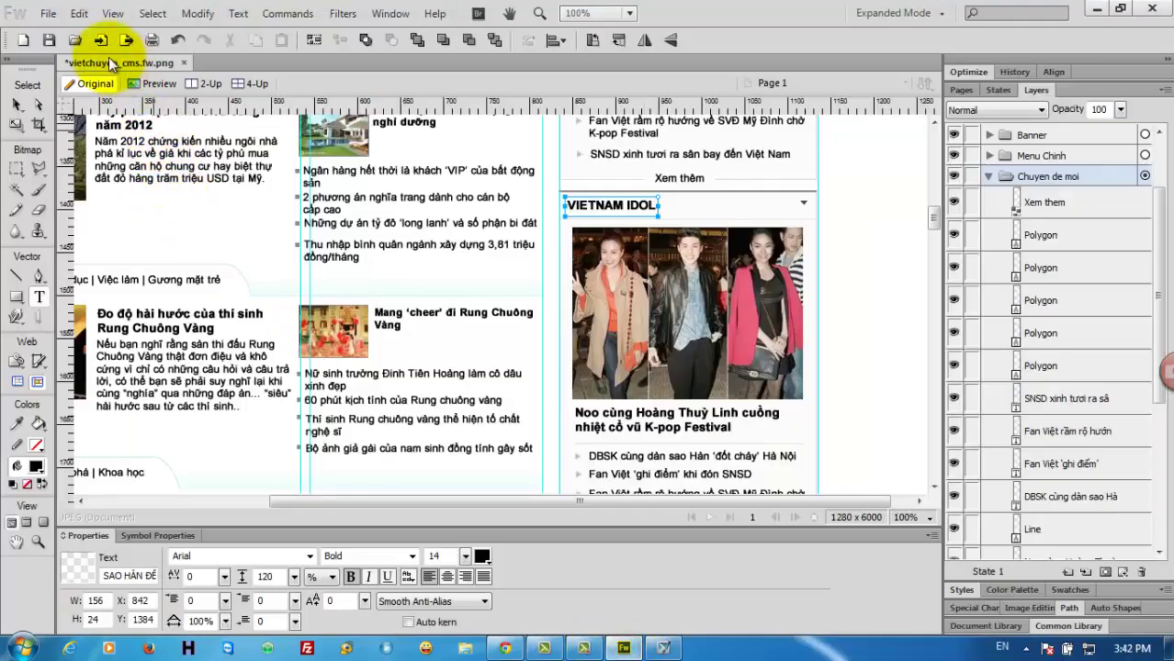
left_click(79, 13)
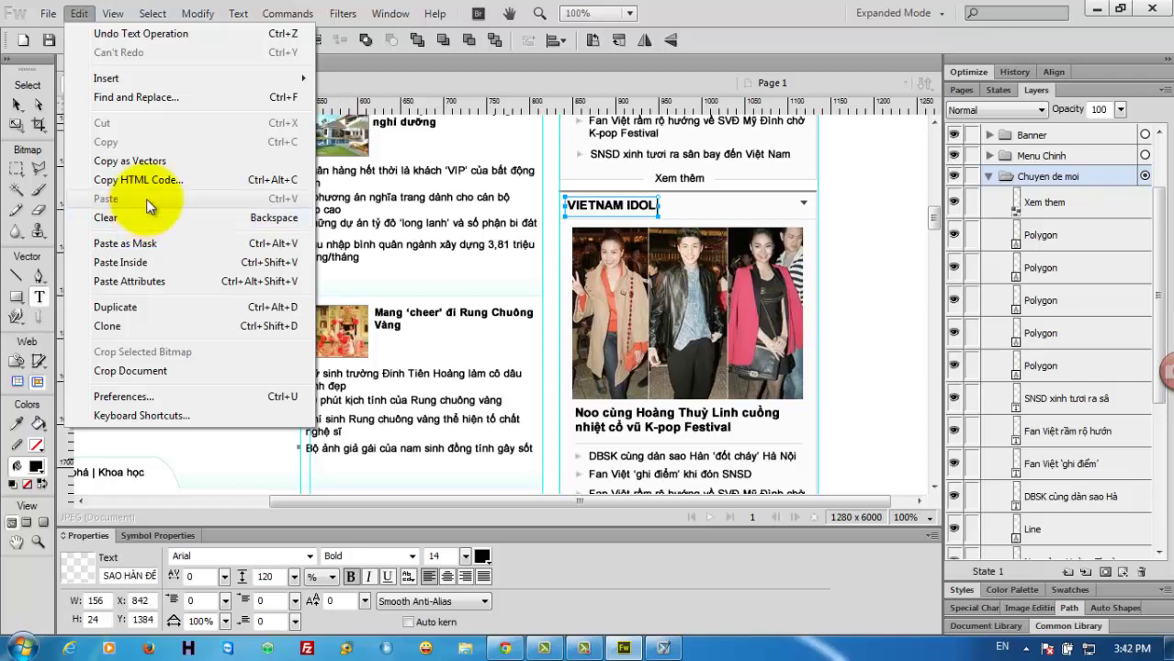
left_click(663, 648)
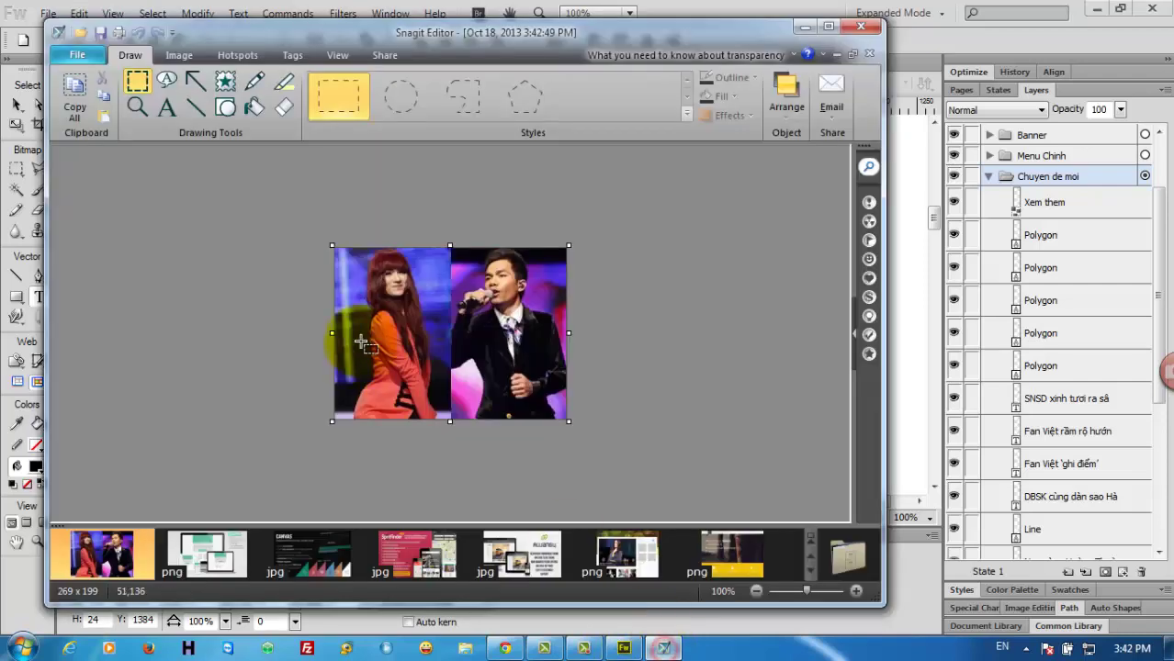
left_click(131, 55)
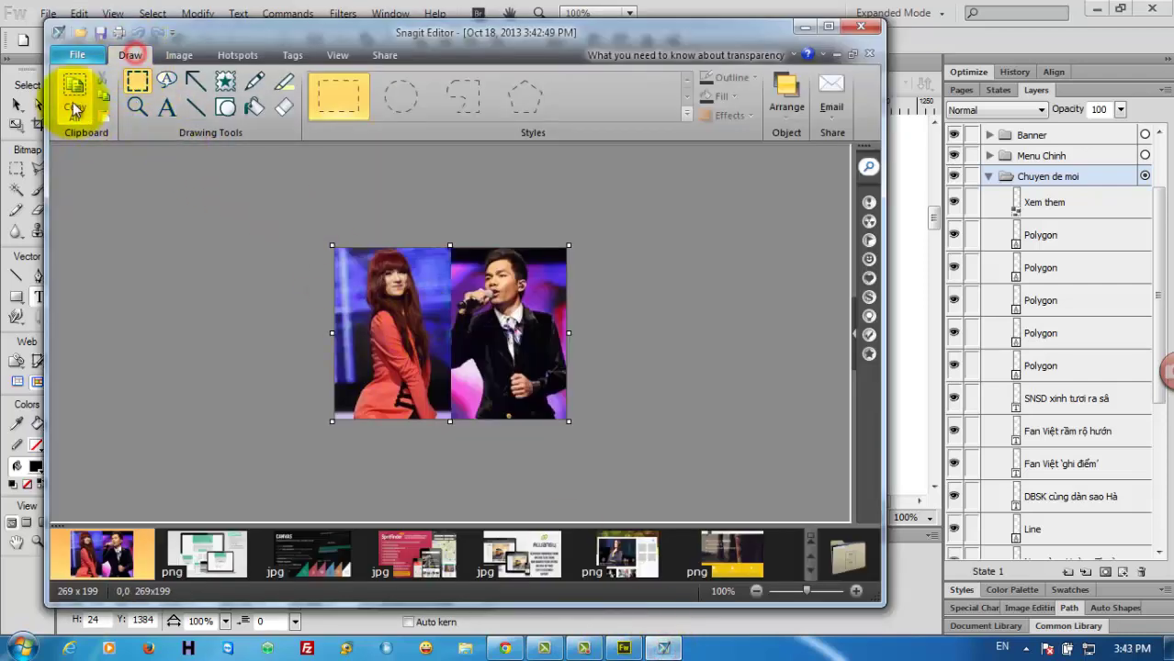
left_click(74, 105)
left_click(624, 648)
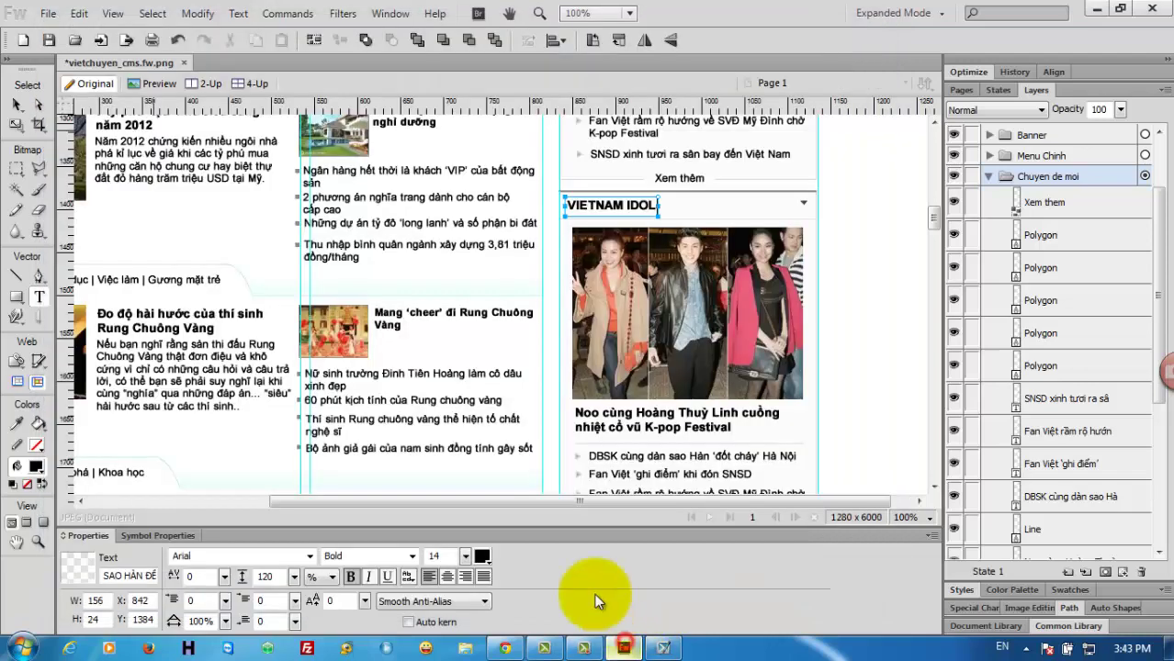
Paste the copied Vietnam Idol singers photo into the mockup, choosing Resample
left_click(79, 13)
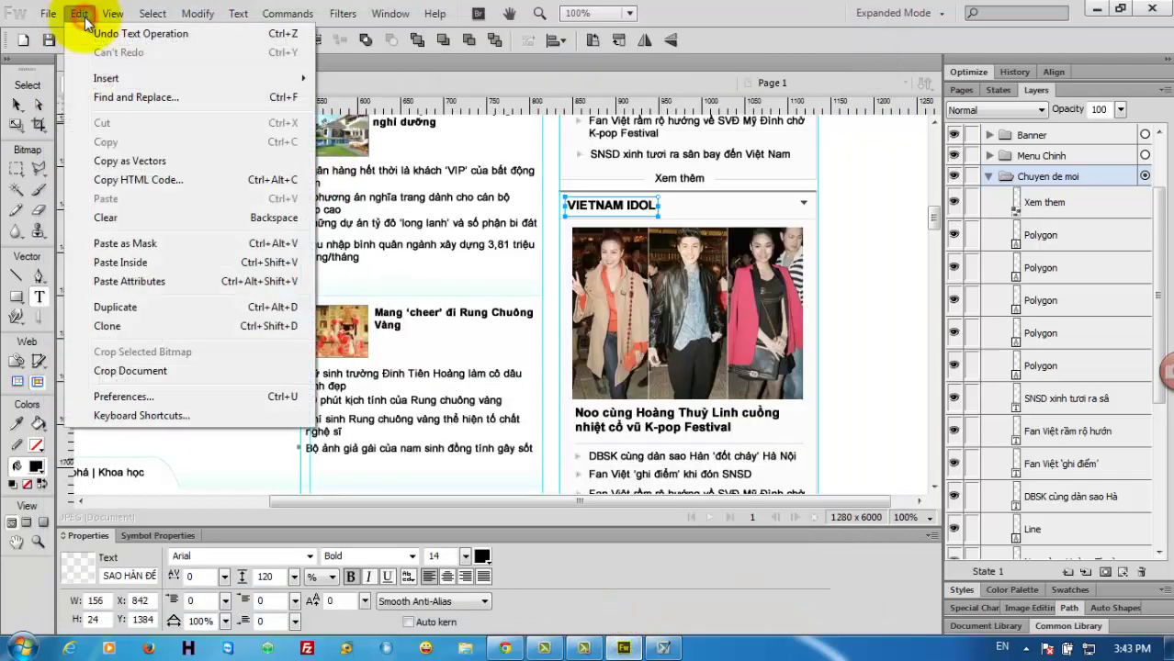
left_click(860, 284)
scroll(860, 284, "down", 5)
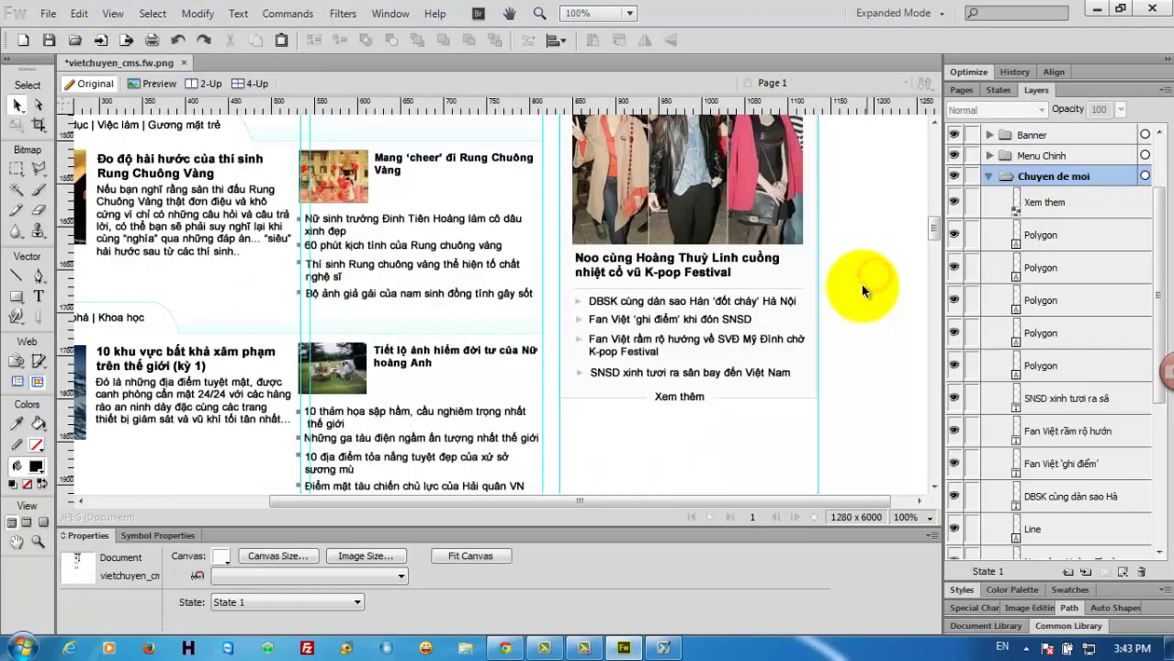
scroll(860, 287, "down", 5)
scroll(861, 287, "up", 5)
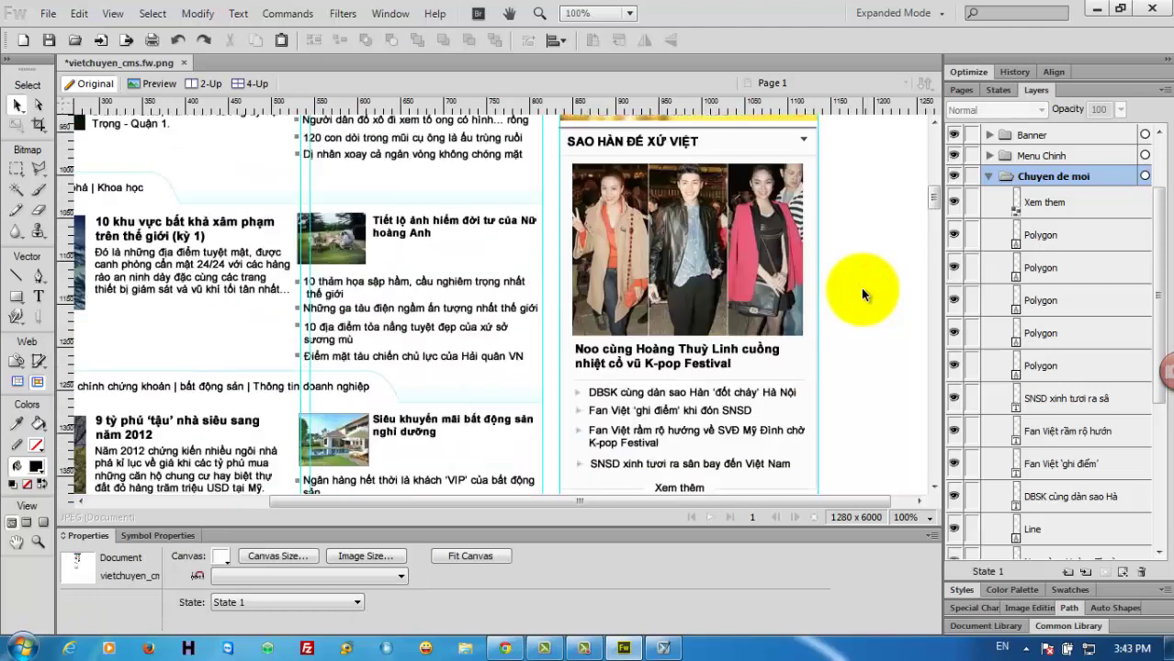
left_click(79, 13)
left_click(147, 198)
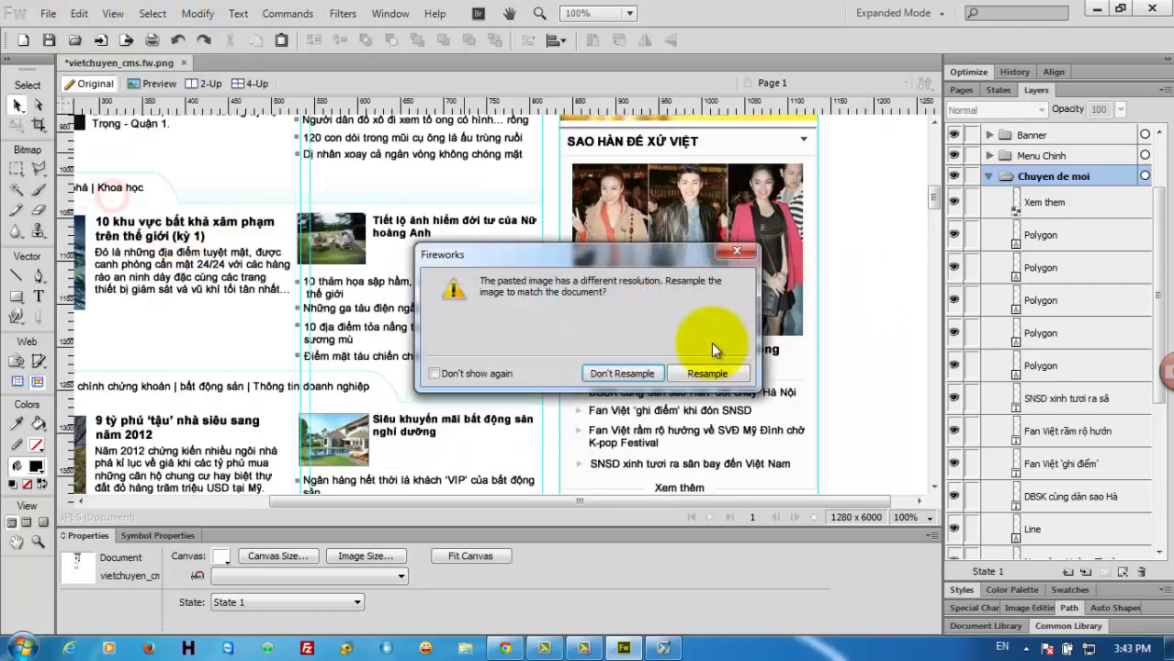
left_click(622, 374)
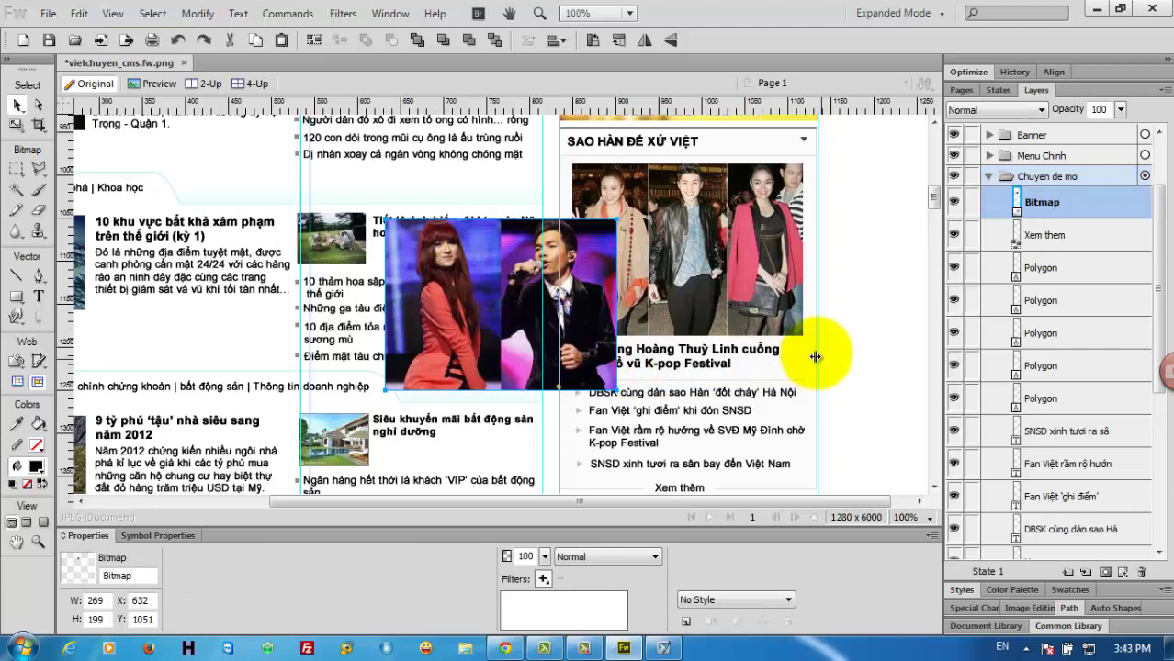
Delete the old VIETNAM IDOL photo and align the new one under the heading at X 849, Y 1425
left_click(668, 256)
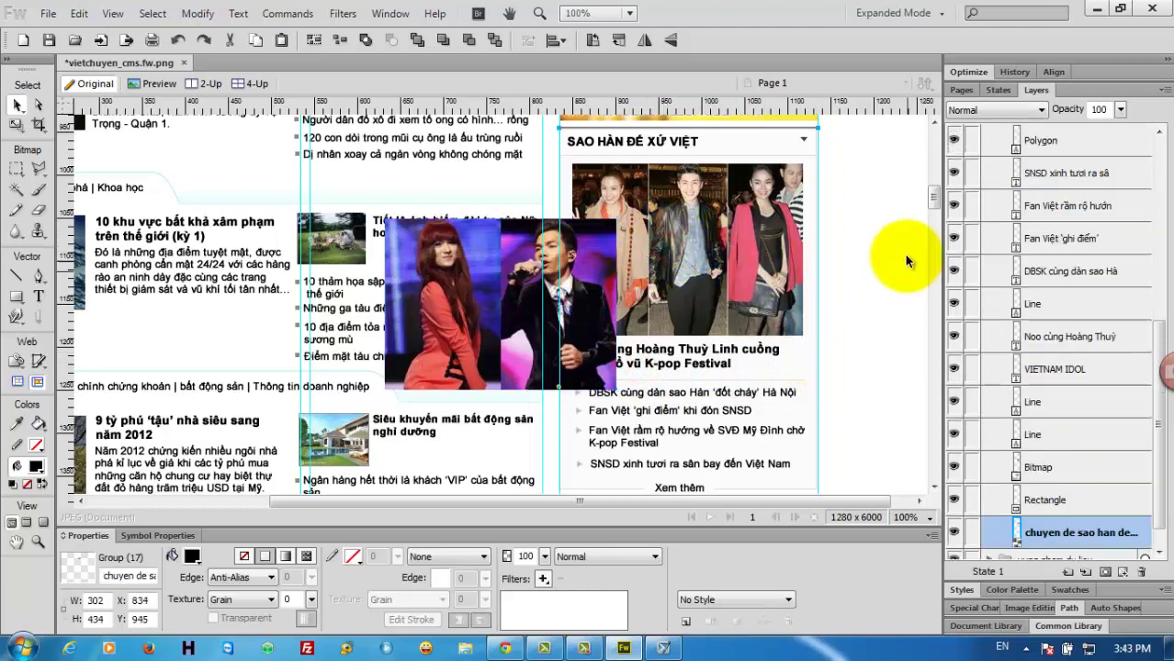
left_click_drag(933, 209, 934, 222)
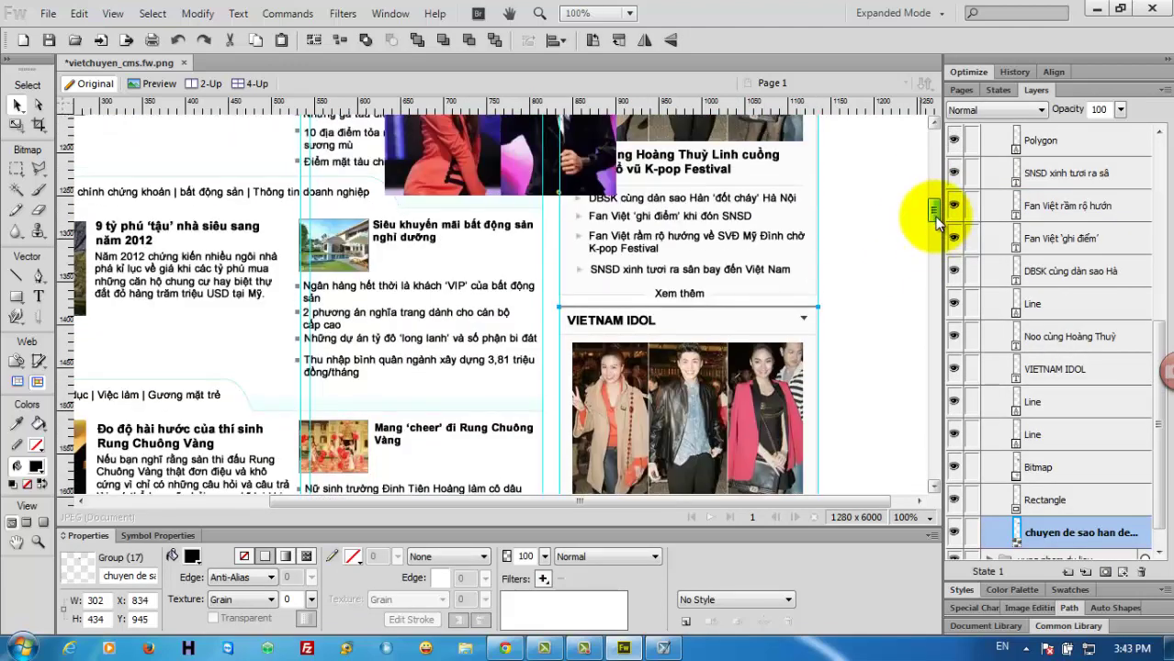
left_click_drag(494, 191, 437, 468)
scroll(437, 413, "down", 3)
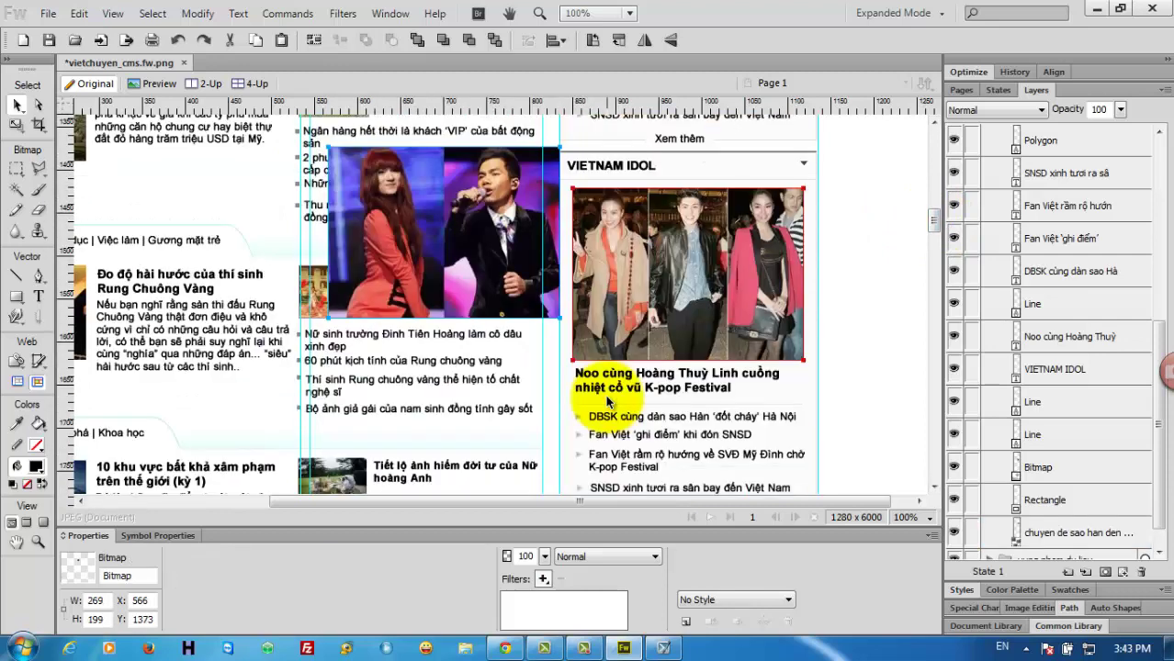
left_click(721, 267)
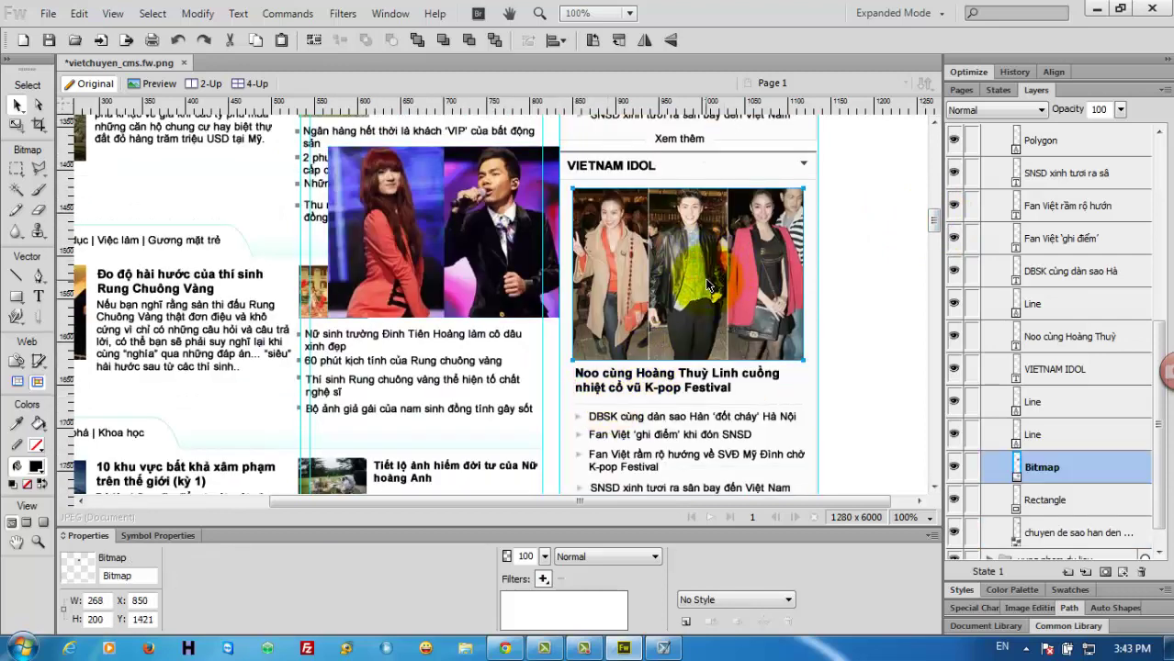
key("Delete")
mouse_move(470, 220)
left_mouse_down()
mouse_move(702, 264)
mouse_move(713, 256)
left_mouse_up()
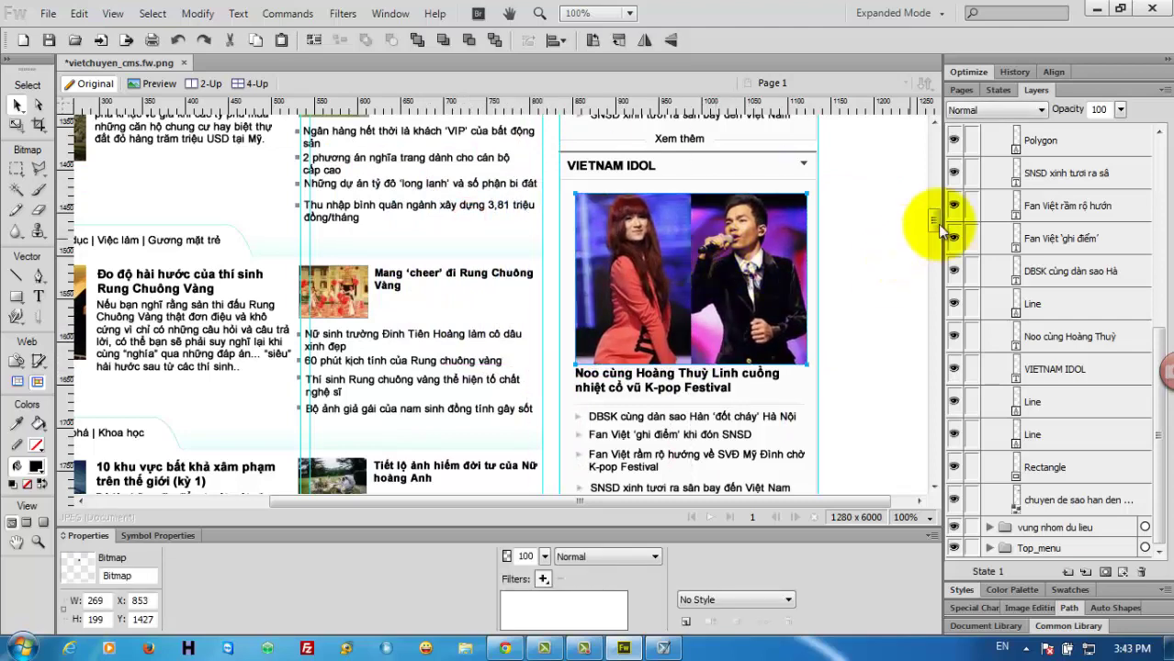
left_click_drag(938, 228, 936, 213)
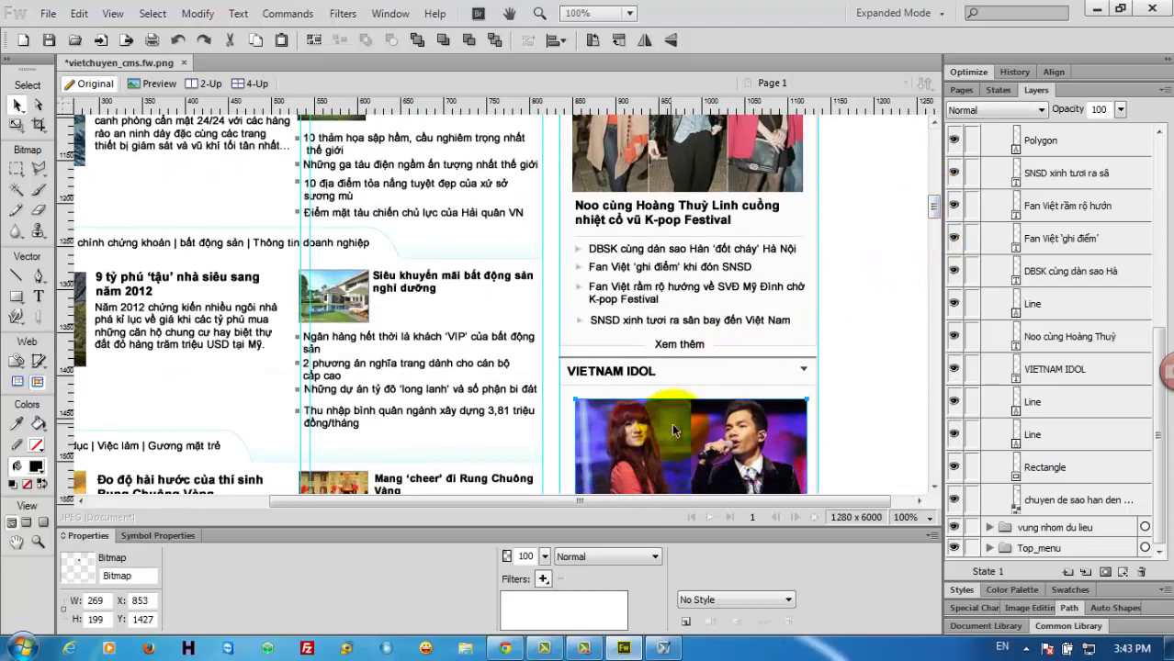
left_click_drag(682, 430, 677, 428)
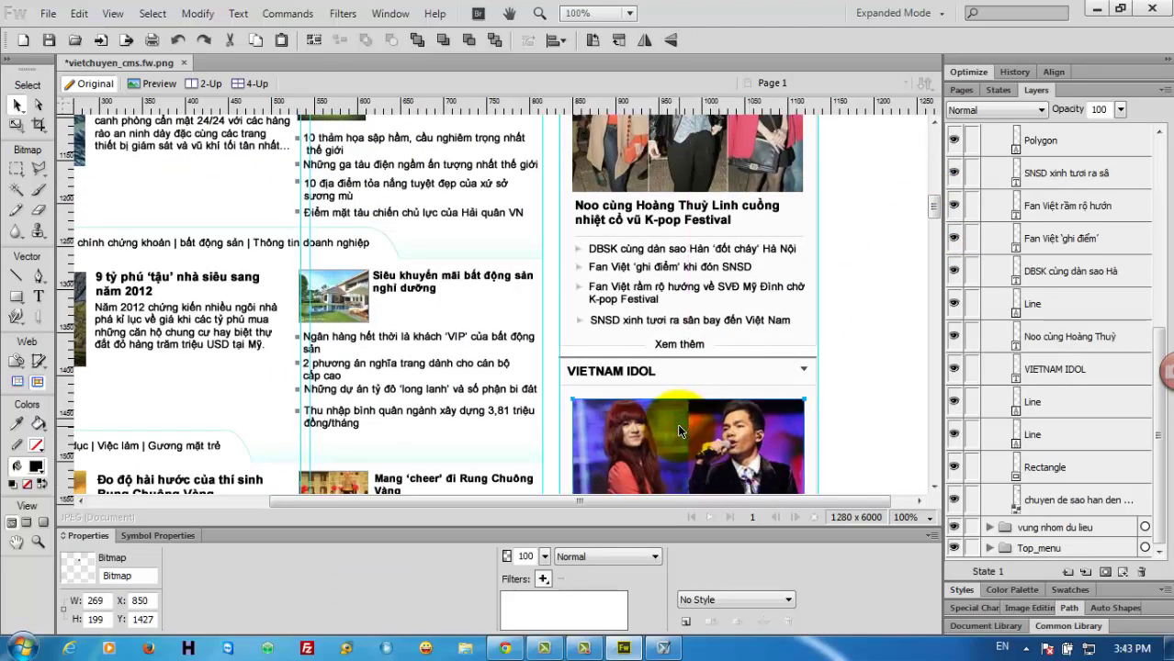
key("Up")
key("Up")
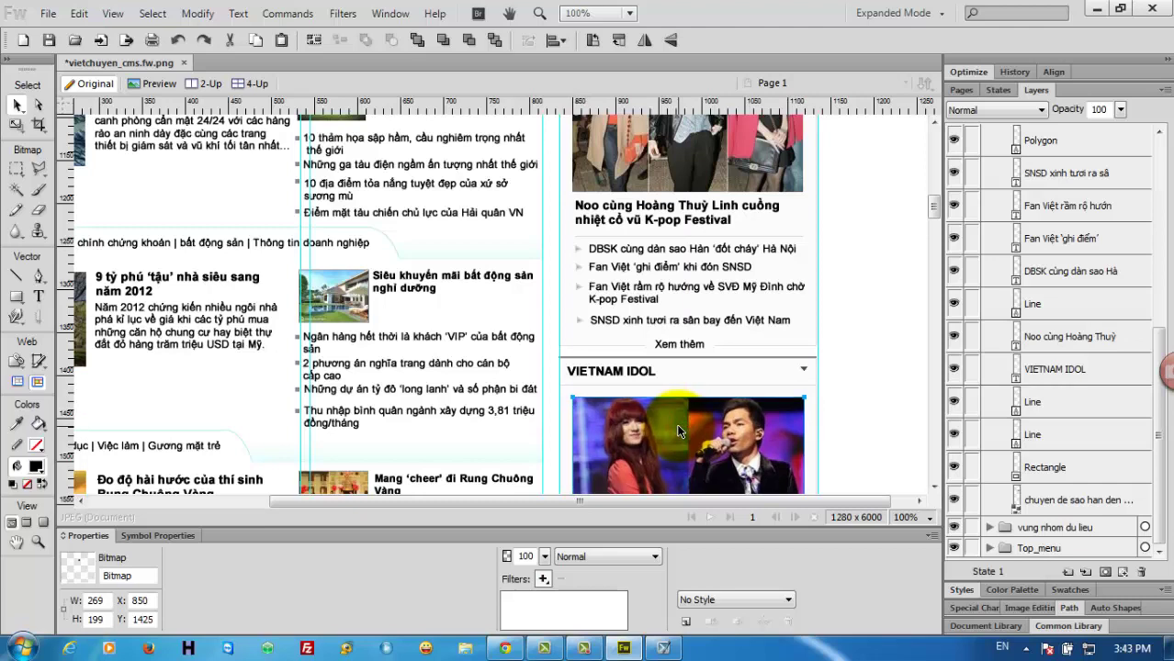
key("Left")
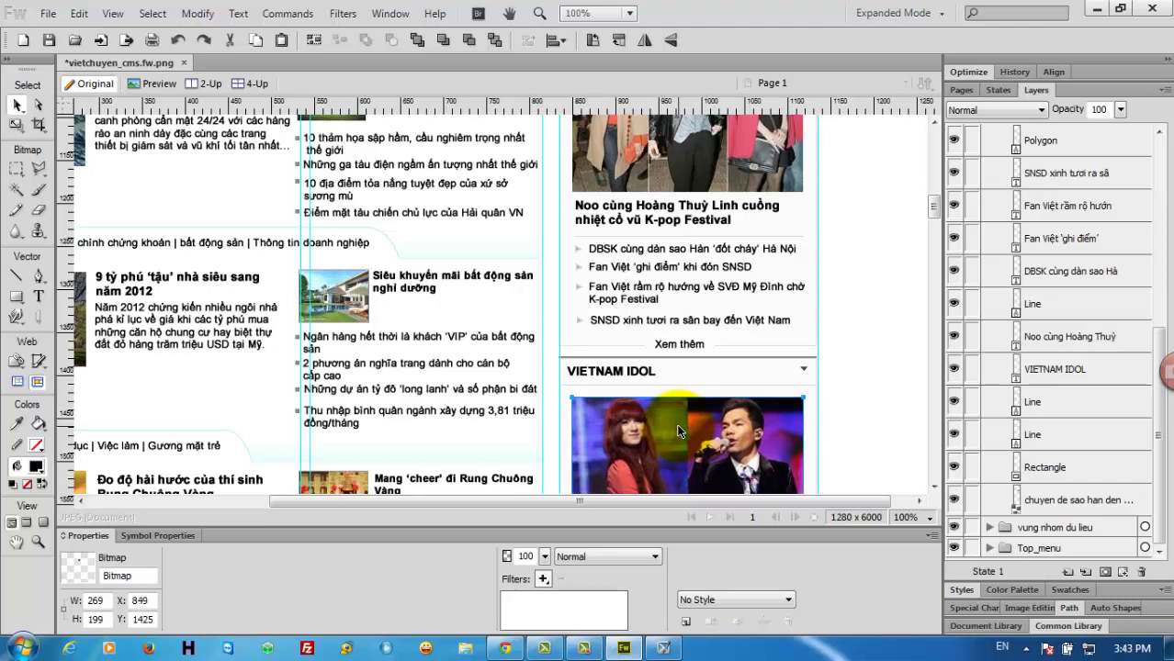
scroll(749, 391, "down", 5)
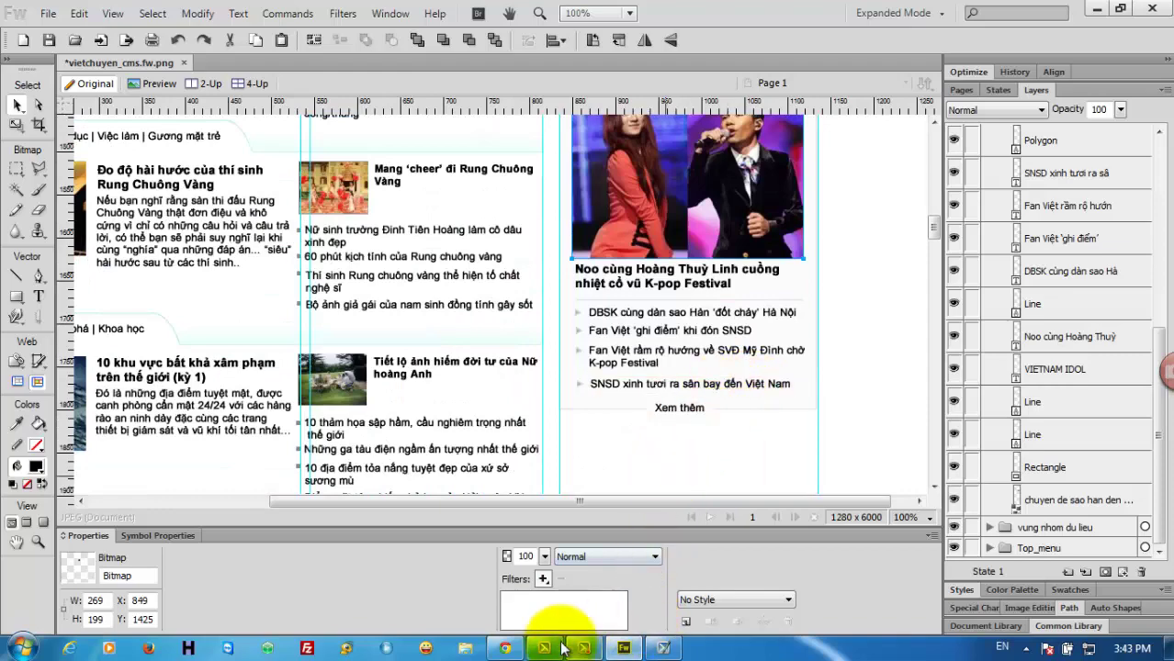
Copy the Vietnam Idol photo caption from the live news site
left_click(506, 649)
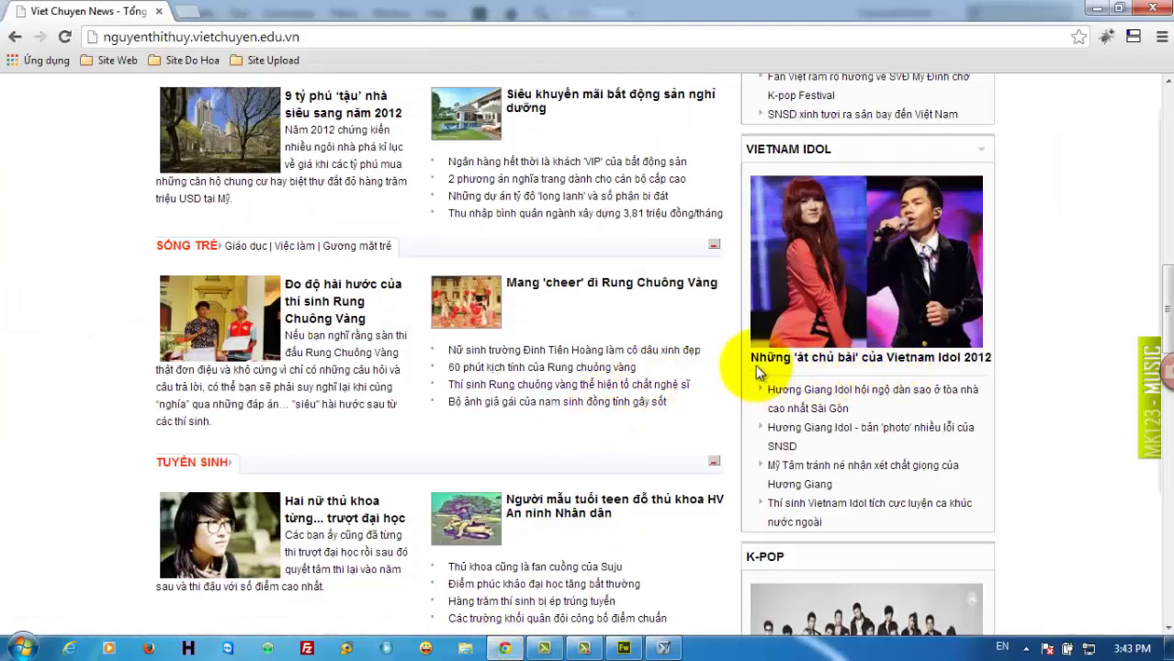
left_click_drag(746, 361, 981, 361)
key("ctrl+c")
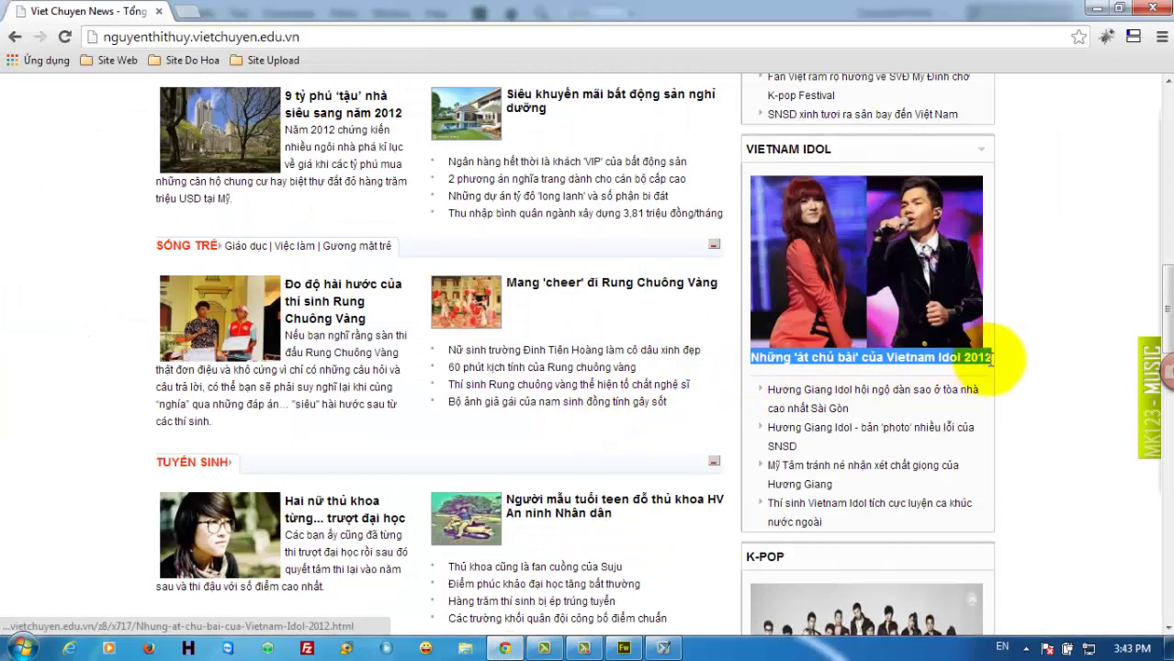
right_click(981, 363)
left_click(812, 466)
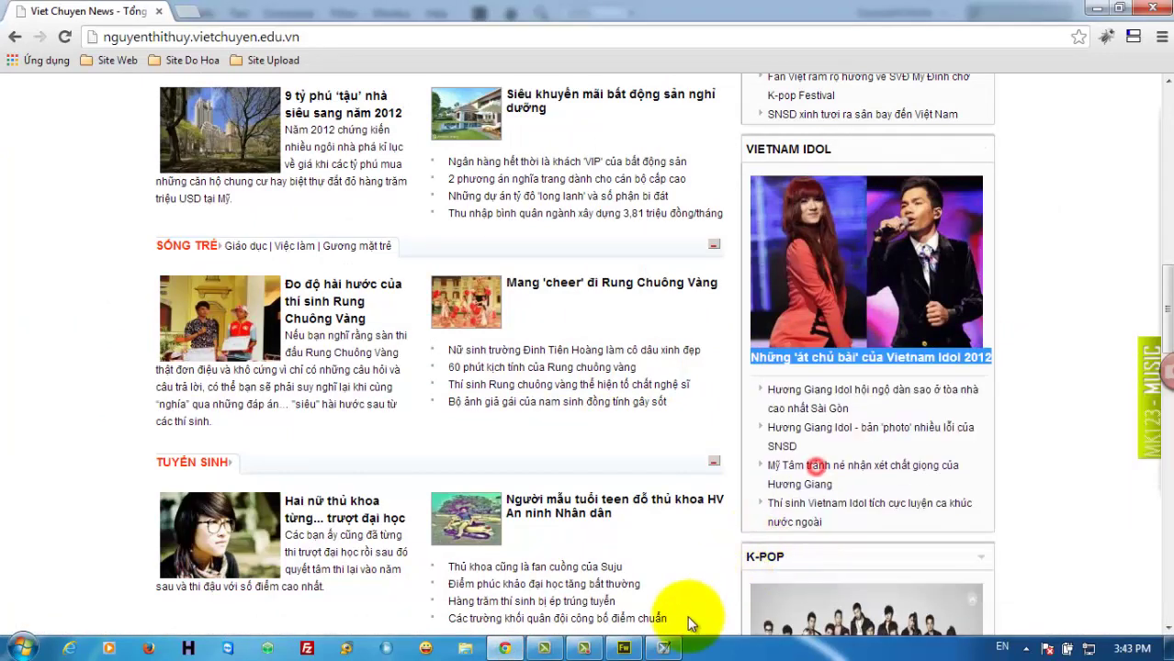
left_click(624, 648)
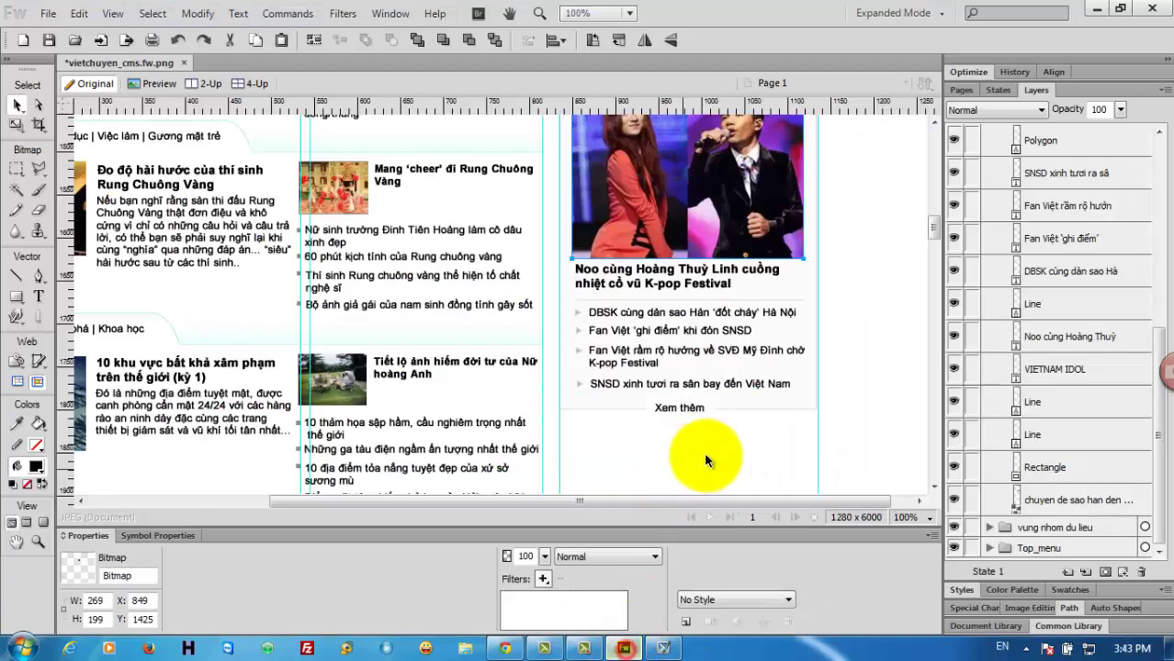
Replace the photo caption with the pasted 'Những 'át chủ bài' của Vietnam Idol 2012'
left_click(637, 282)
double_click(636, 283)
left_click_drag(753, 290, 564, 264)
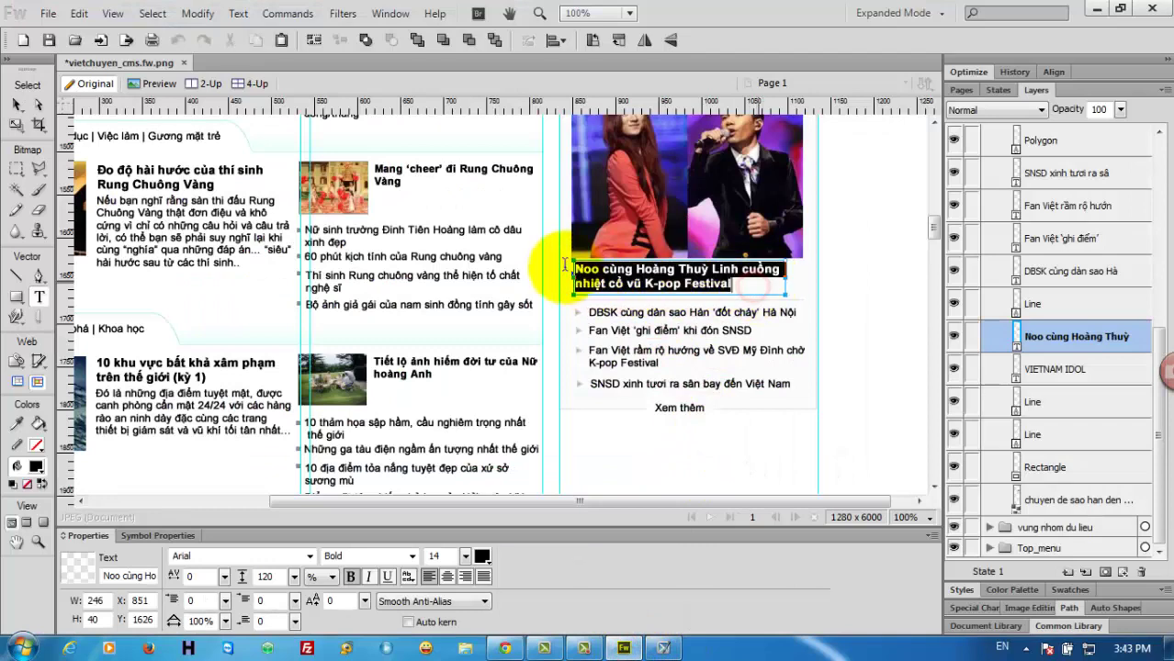
key("ctrl+v")
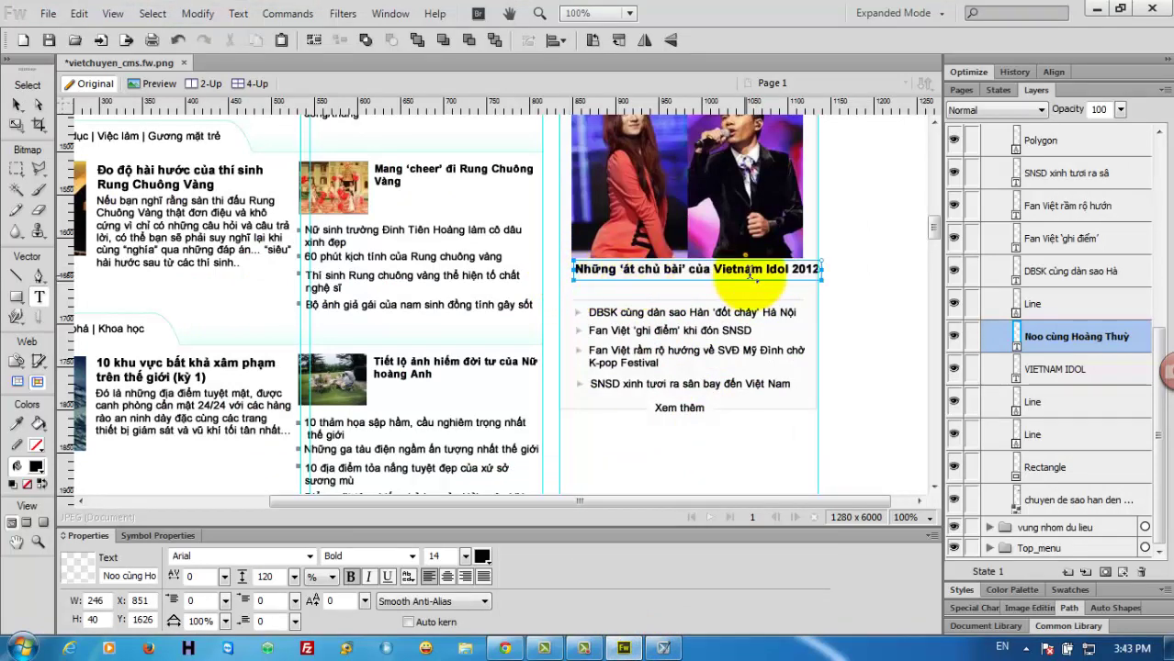
left_click(792, 271)
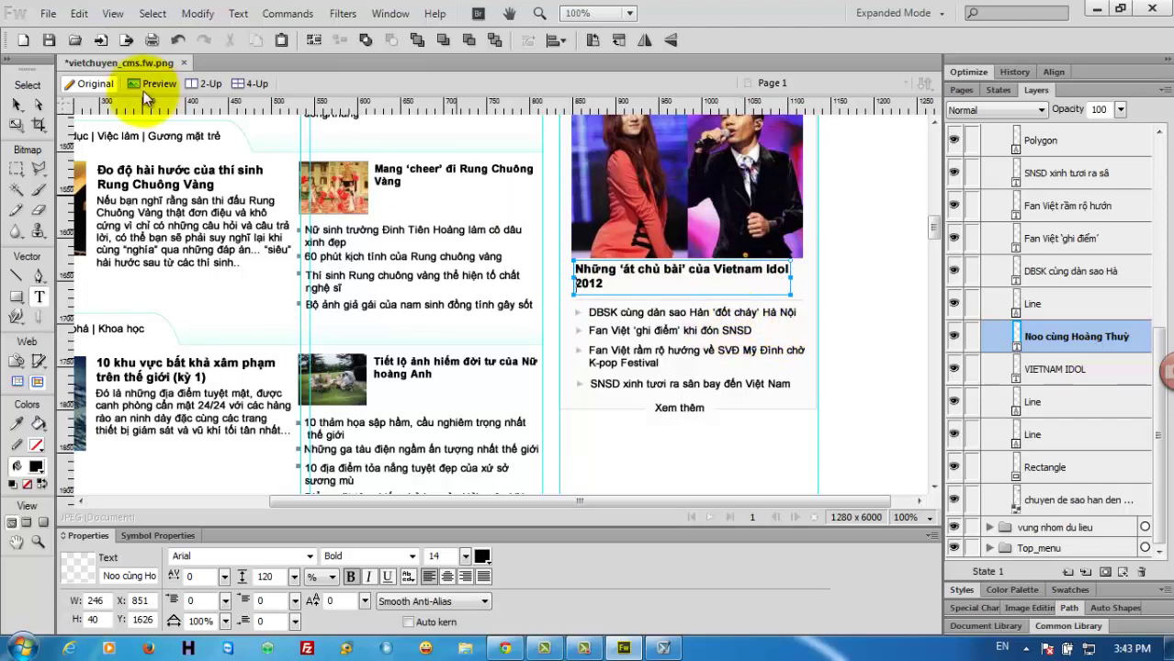
left_click(18, 104)
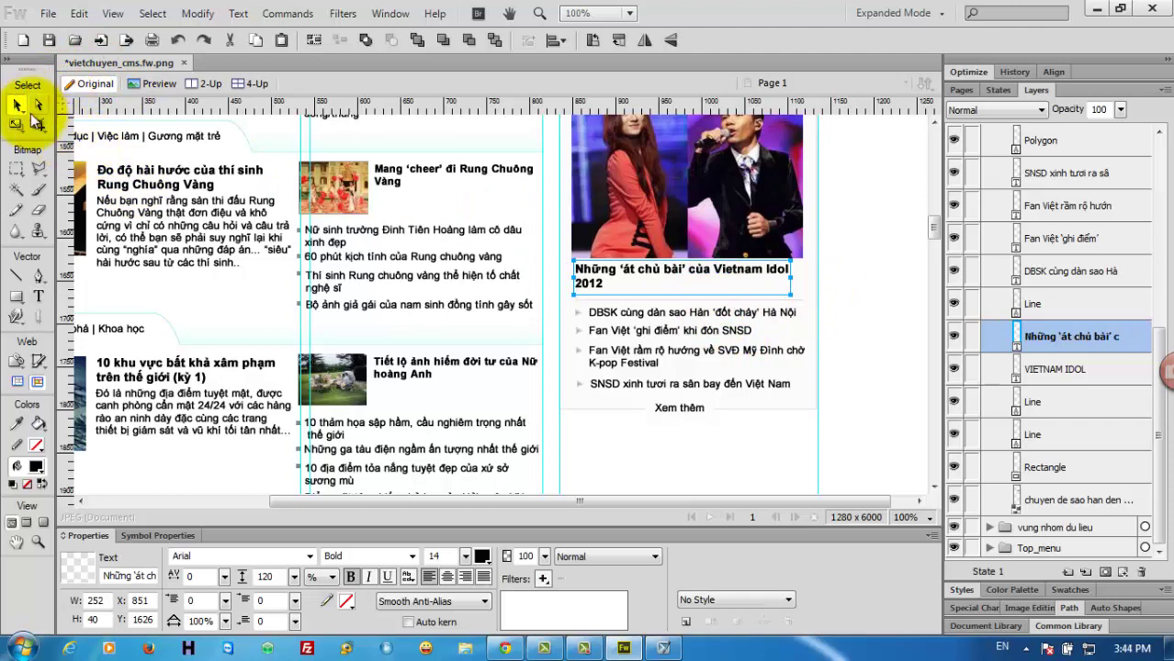
Copy the first Vietnam Idol headline link from the live site
left_click(507, 649)
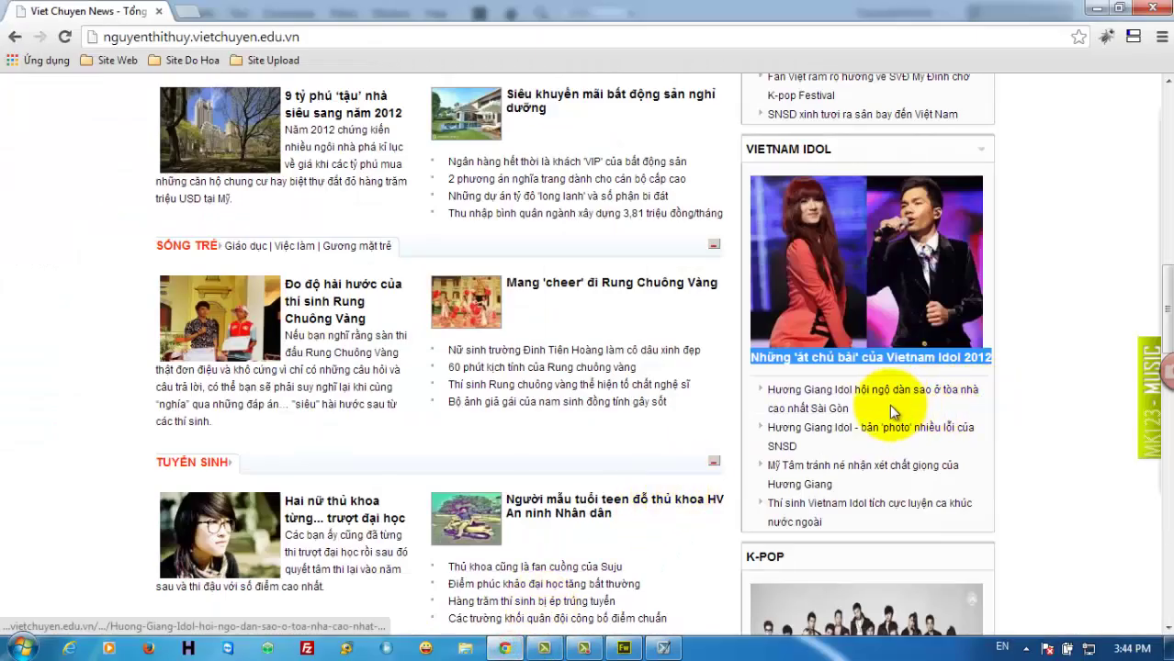
left_click_drag(867, 415, 755, 395)
key("ctrl+c")
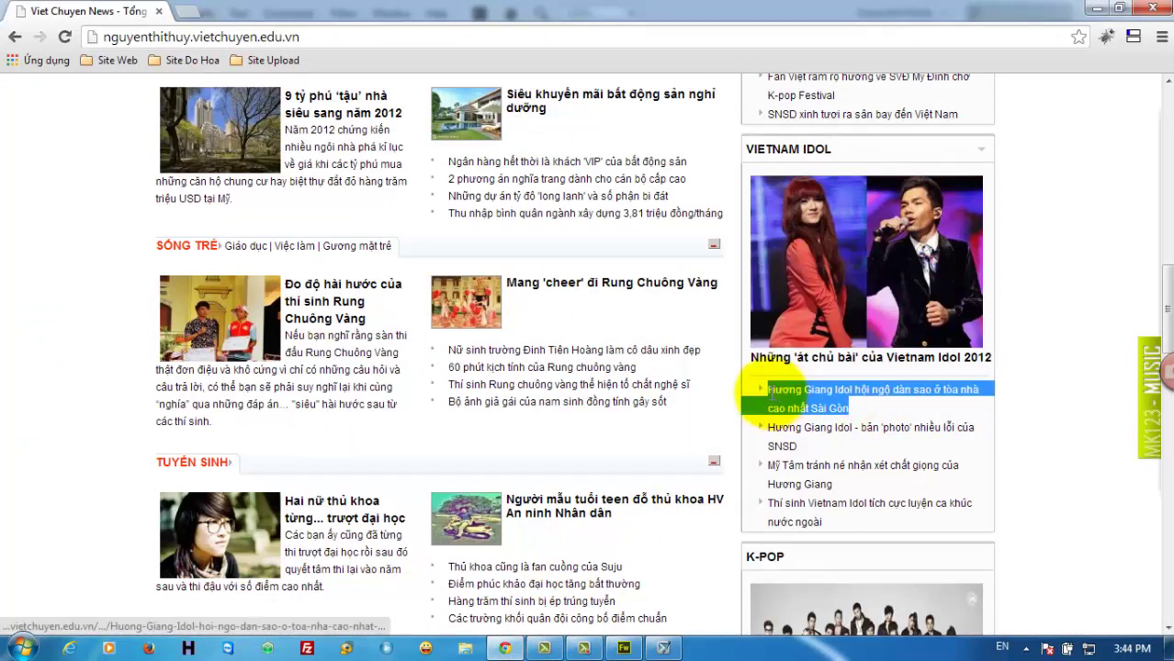
right_click(772, 401)
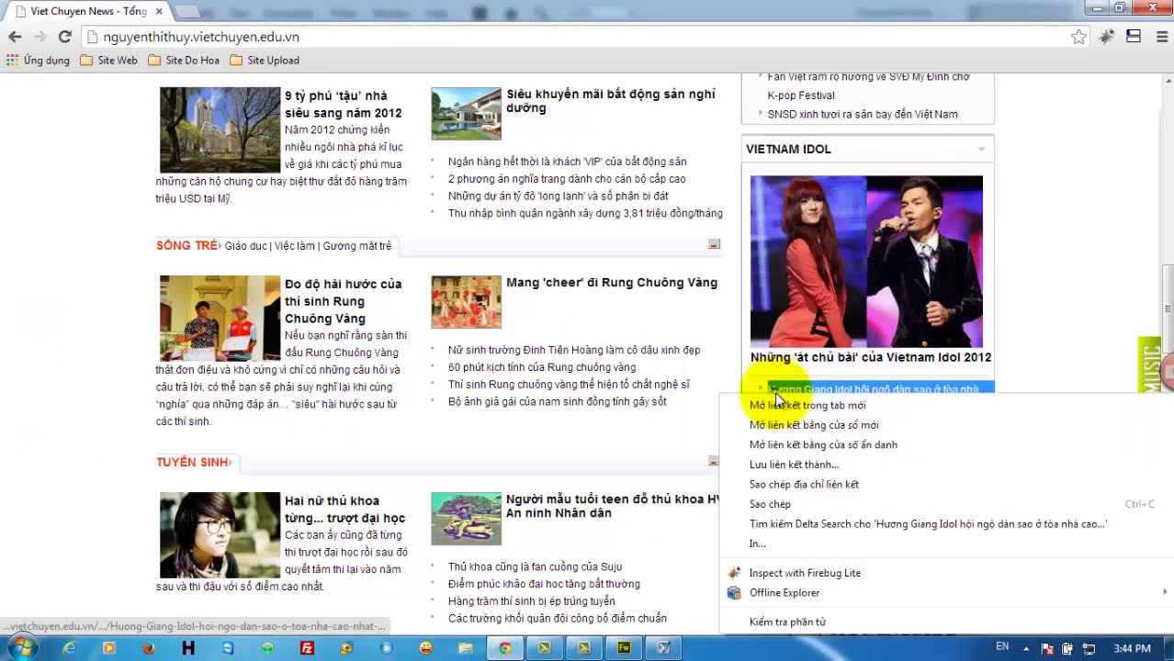
left_click(778, 498)
left_click(624, 648)
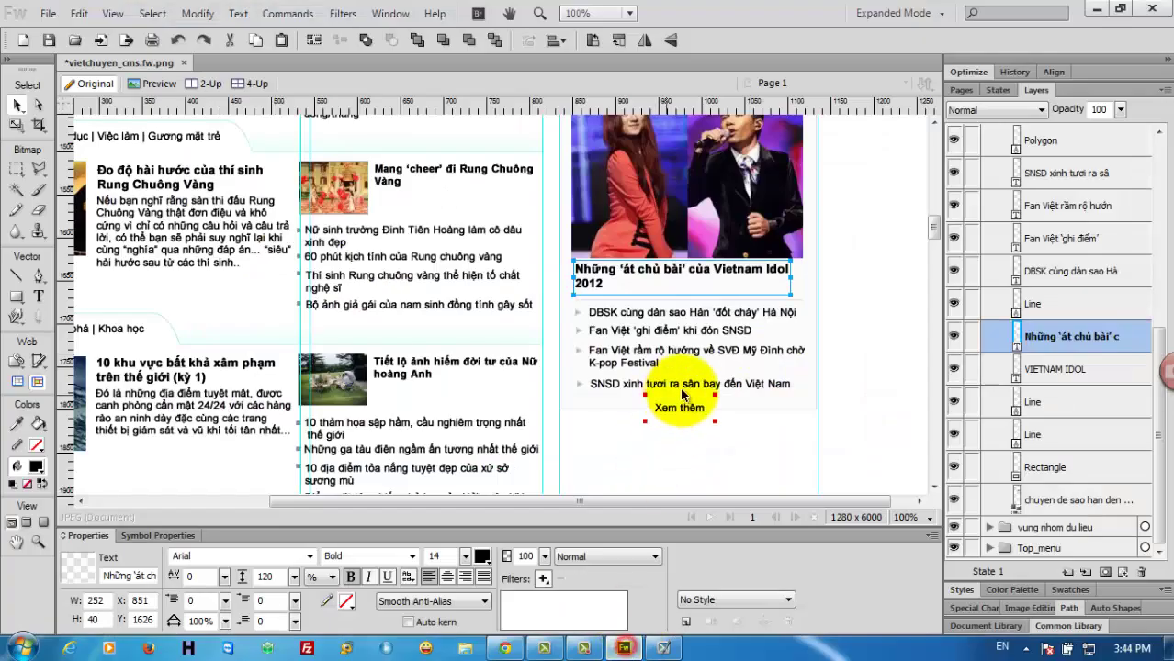
Replace the first headline with the copied Hương Giang Idol headline
left_click(648, 314)
double_click(647, 314)
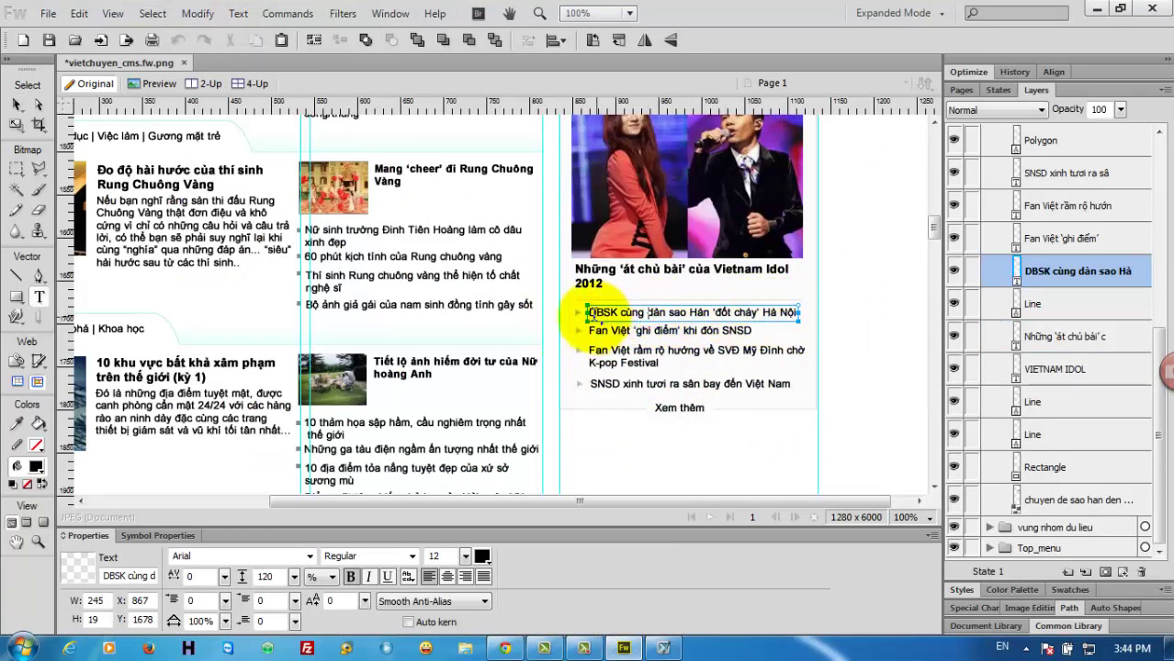
left_click_drag(589, 312, 799, 312)
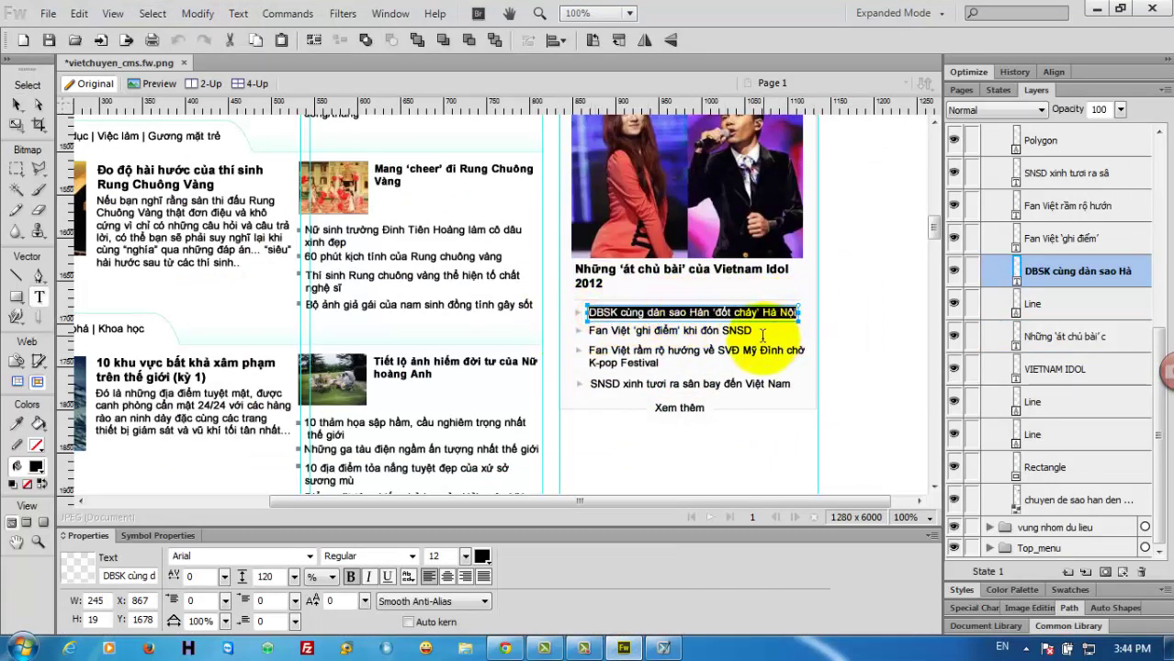
key("ctrl+v")
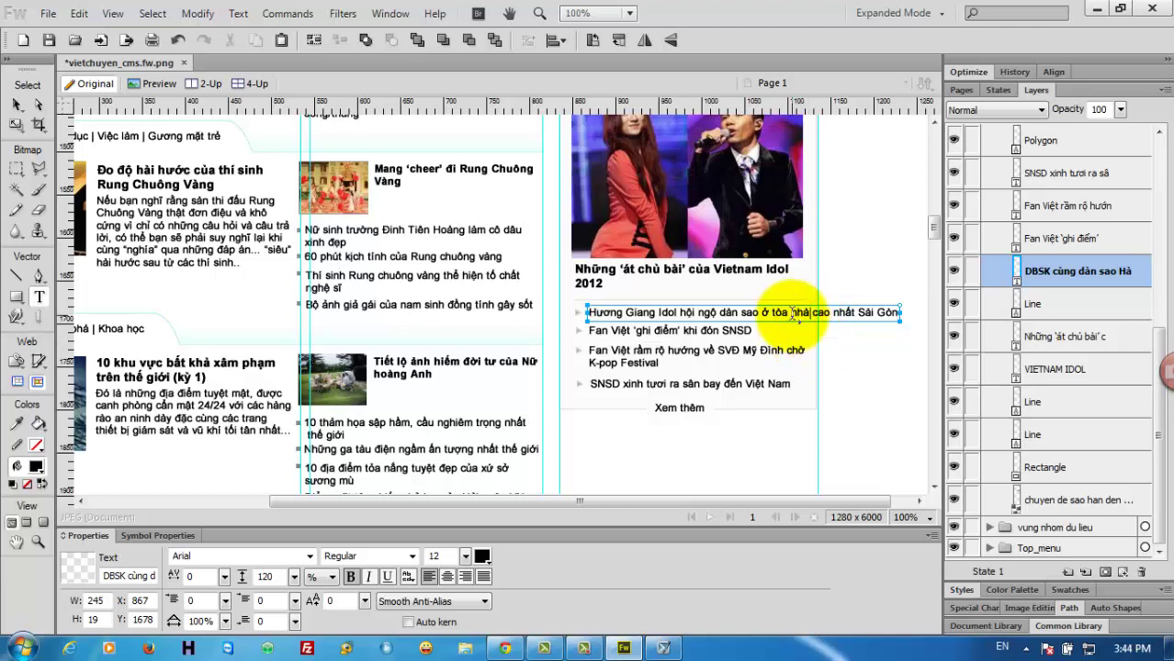
left_click(792, 314)
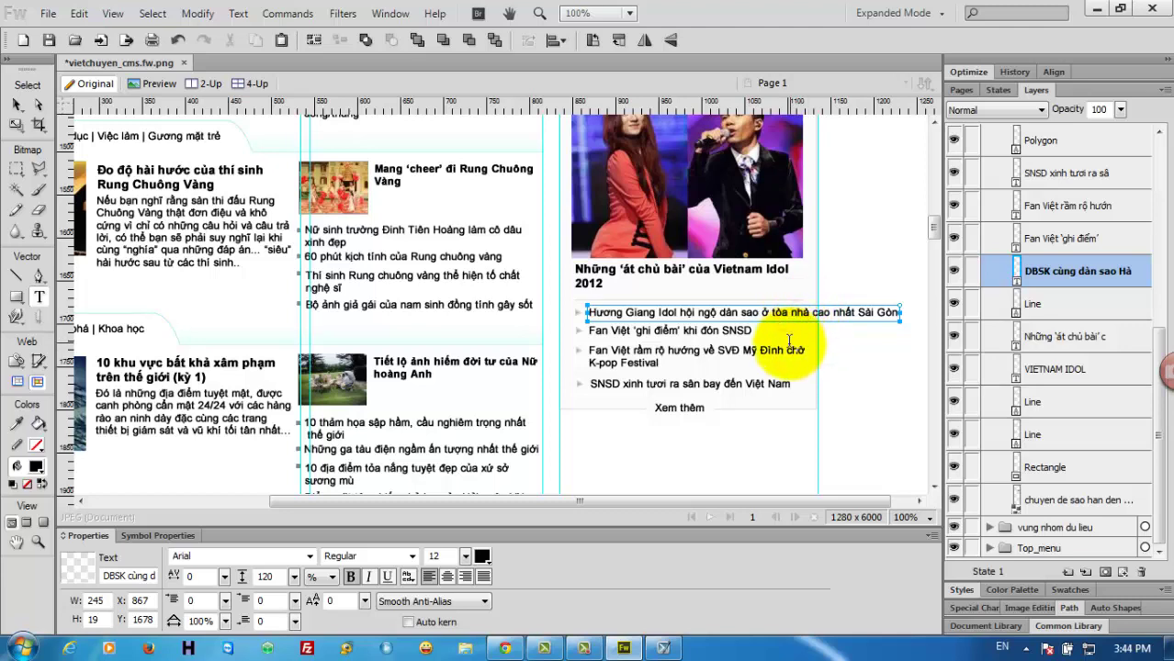
left_click(16, 104)
Nudge the SNSD, Fan Việt rầm rộ and Fan Việt 'ghi điểm' headlines down slightly
left_click(698, 375)
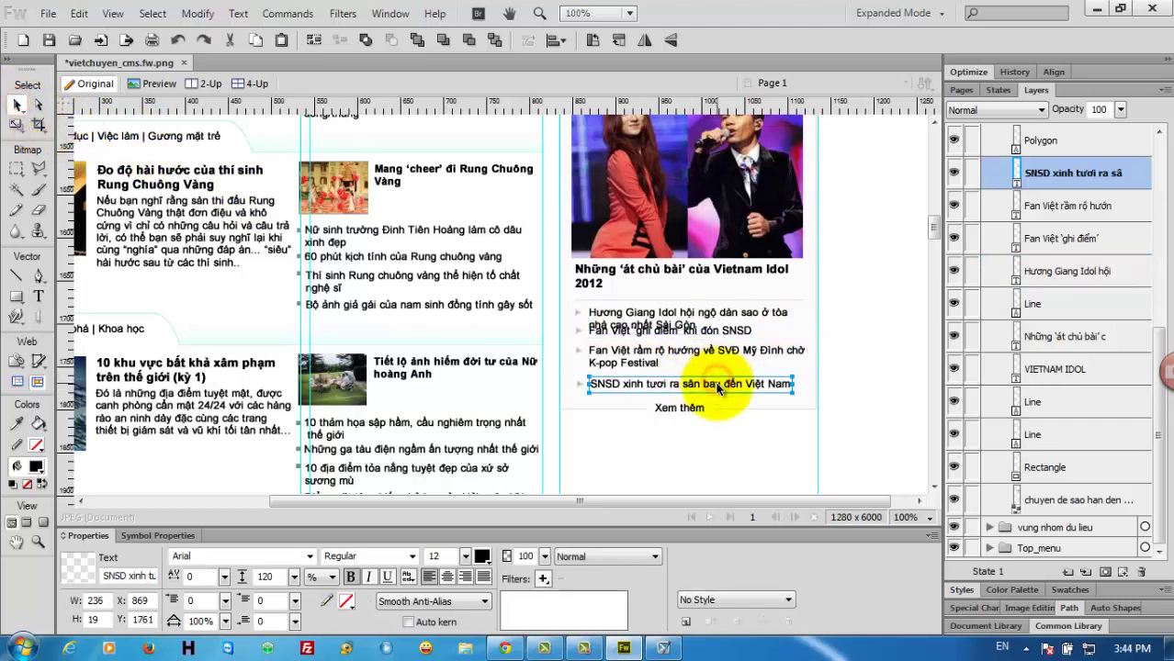
key("Down")
key("Down")
key("Down")
key("Down")
key("Down")
key("Down")
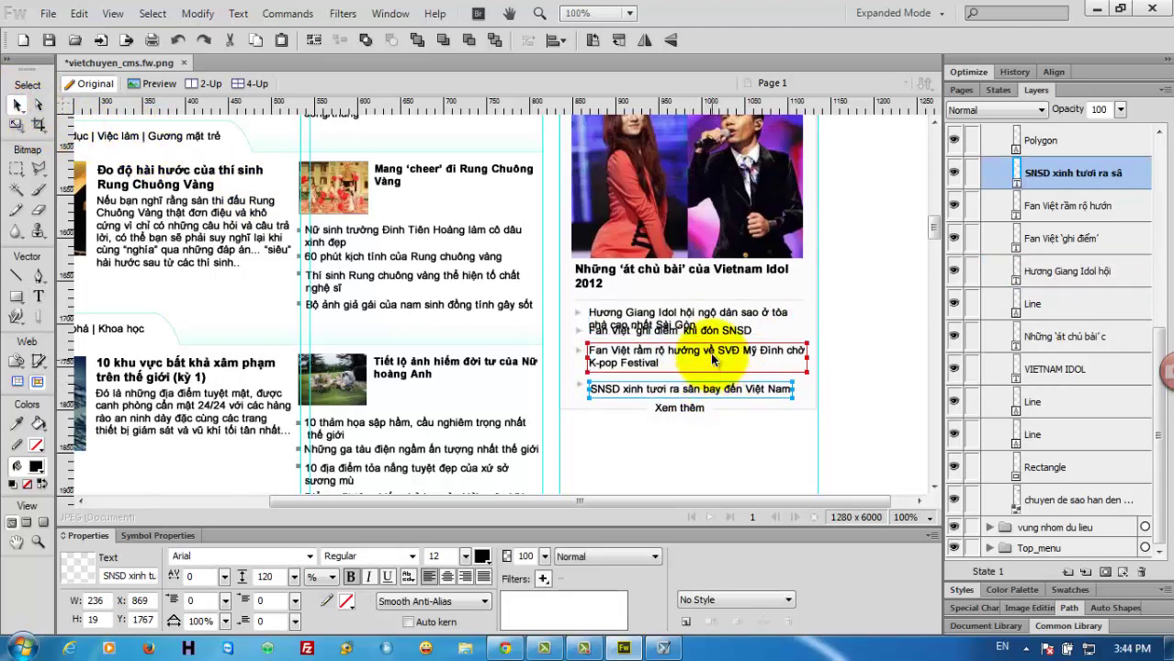
left_click(712, 358)
key("Down")
key("Down")
key("Down")
key("Down")
key("Down")
key("Down")
key("Down")
key("Down")
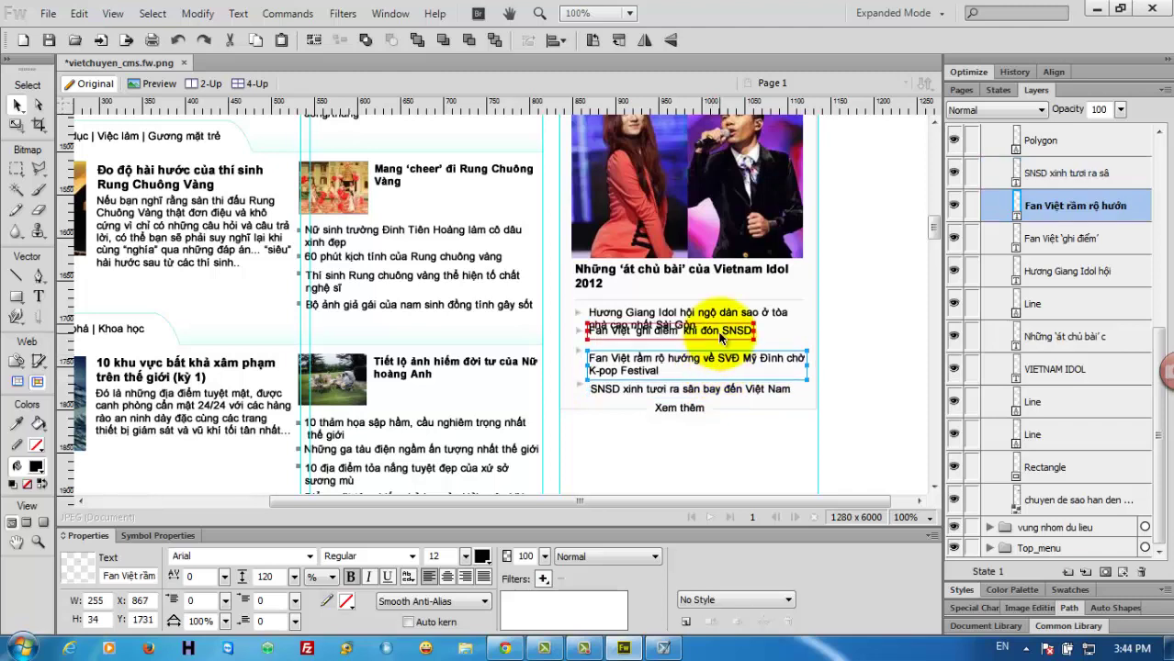
left_click(721, 336)
key("Down")
key("Down")
key("Down")
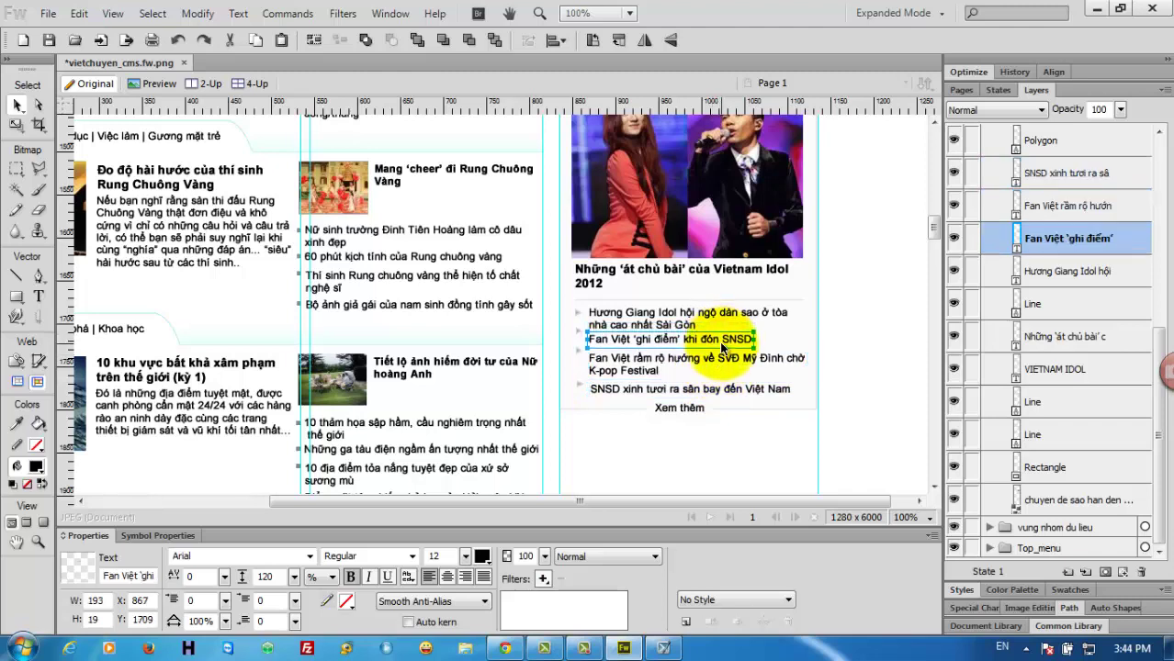
key("Down")
key("Down")
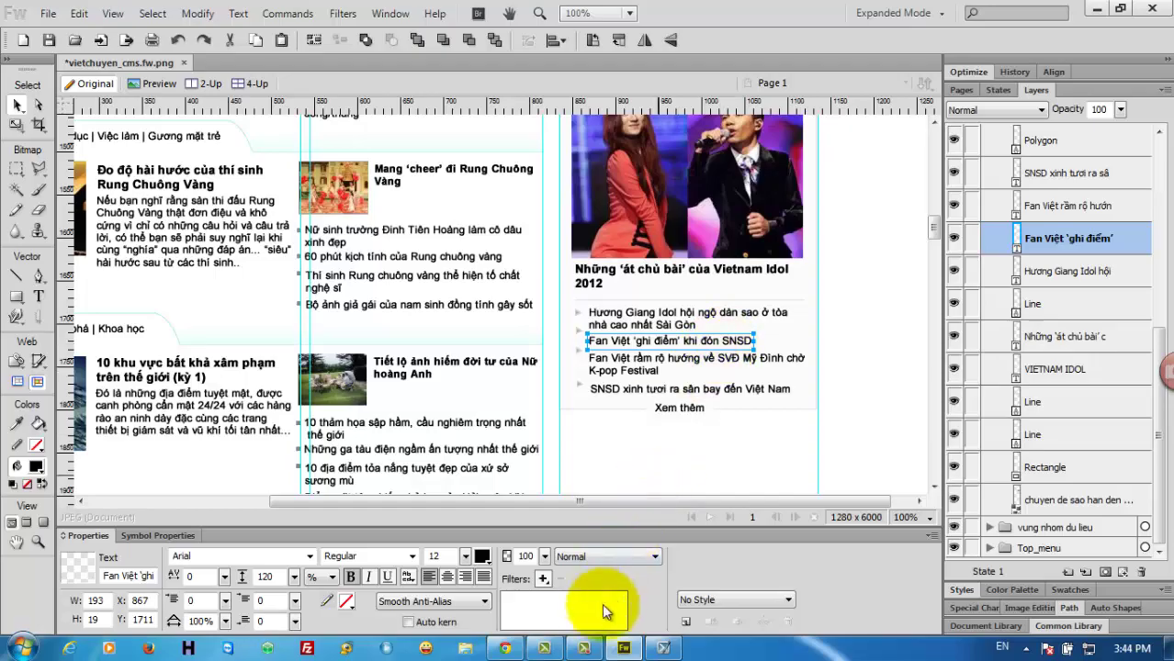
Replace the Fan Việt 'ghi điểm' headline with 'Hương Giang Idol - bản 'photo' nhiều lỗi của SNSD', wrapped onto two lines
left_click(507, 648)
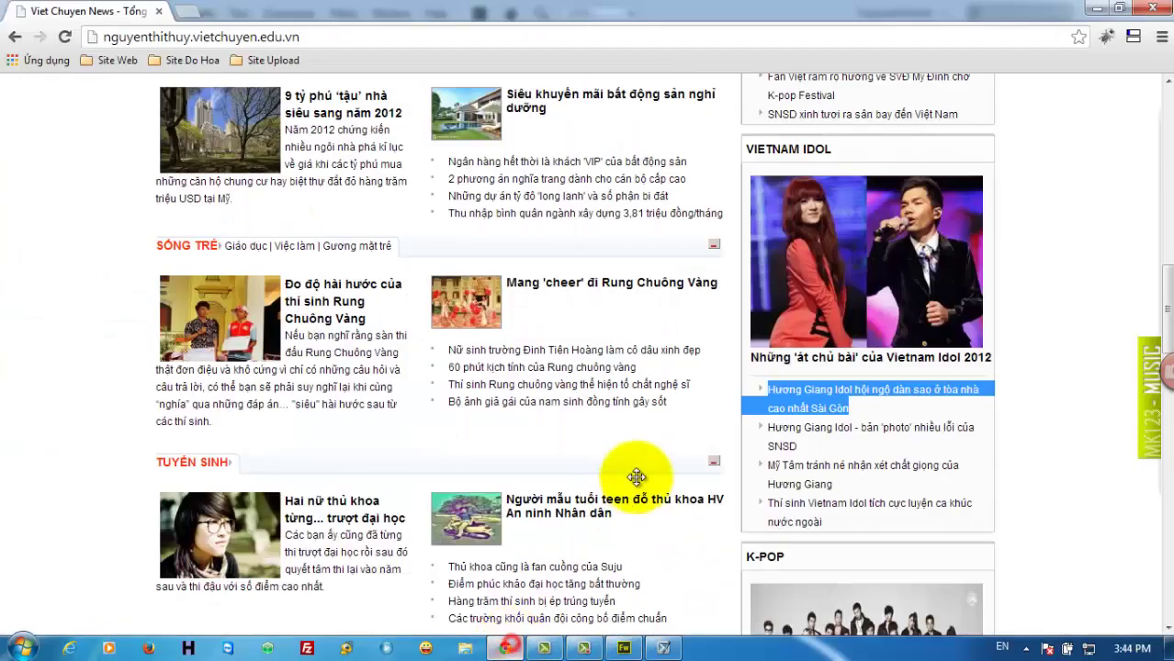
right_click(771, 439)
left_click(767, 301)
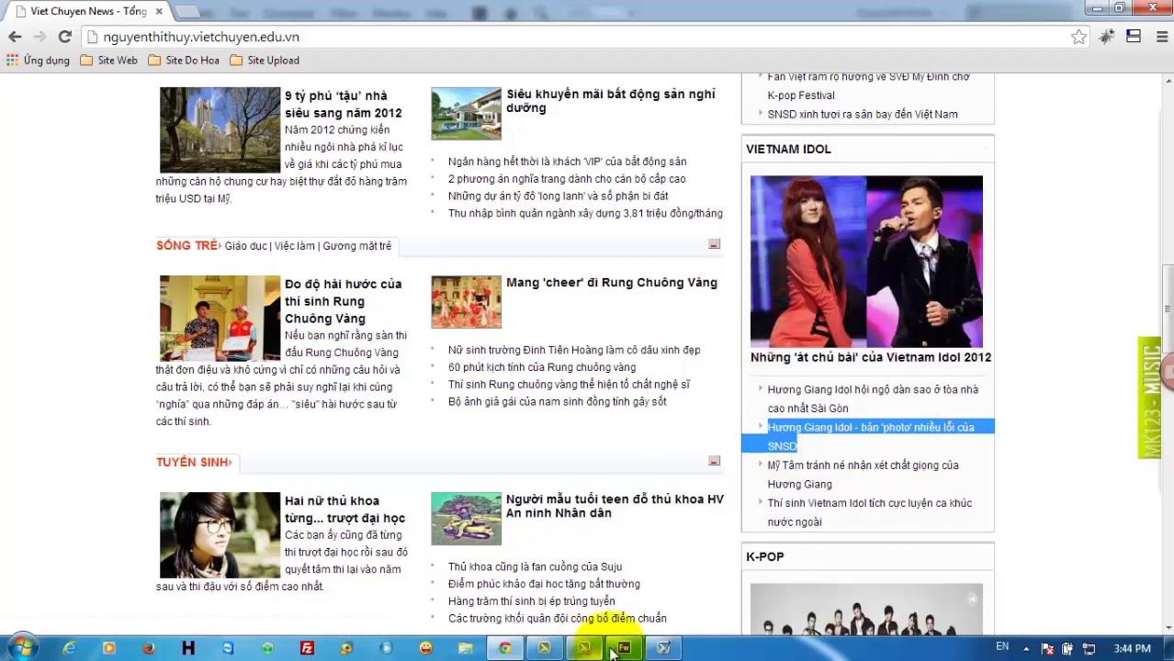
left_click(623, 648)
double_click(615, 342)
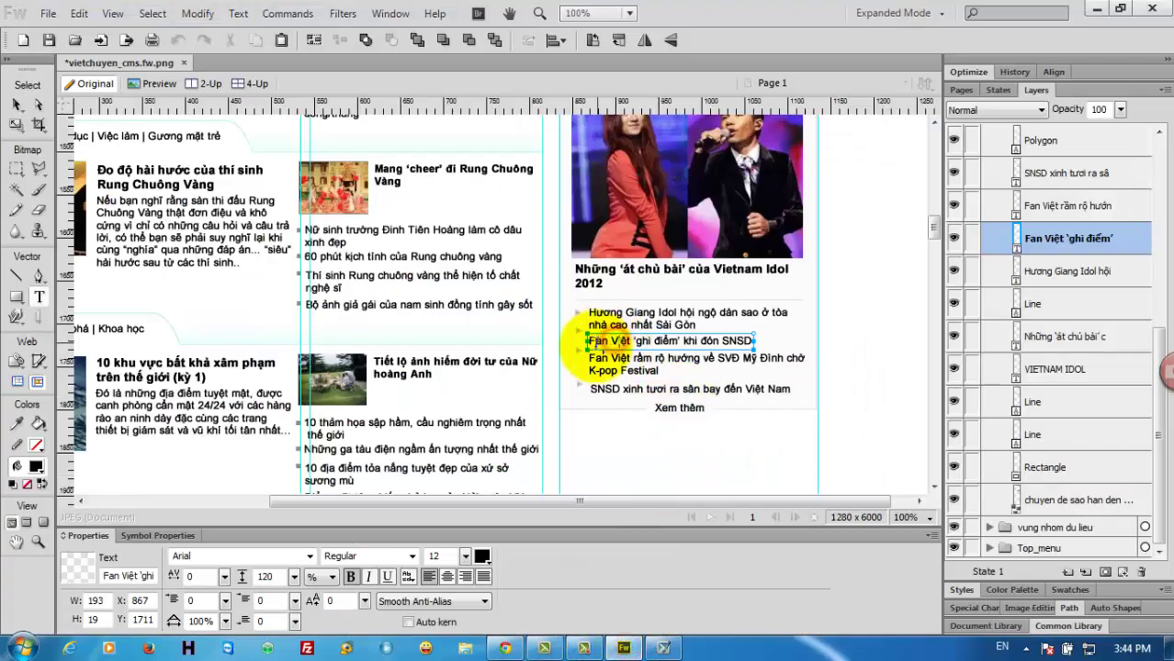
left_click_drag(585, 341, 755, 342)
type("Hương Giang Idol - bản ‘photo’ nhiều lỗi của SNSD")
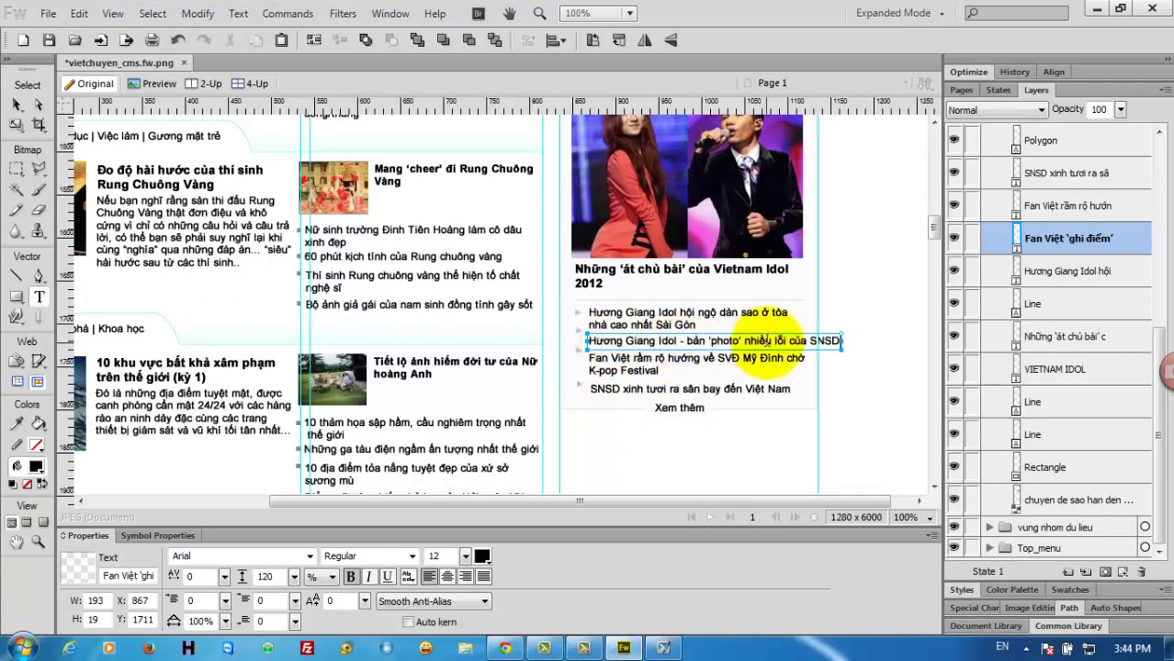
left_click(787, 340)
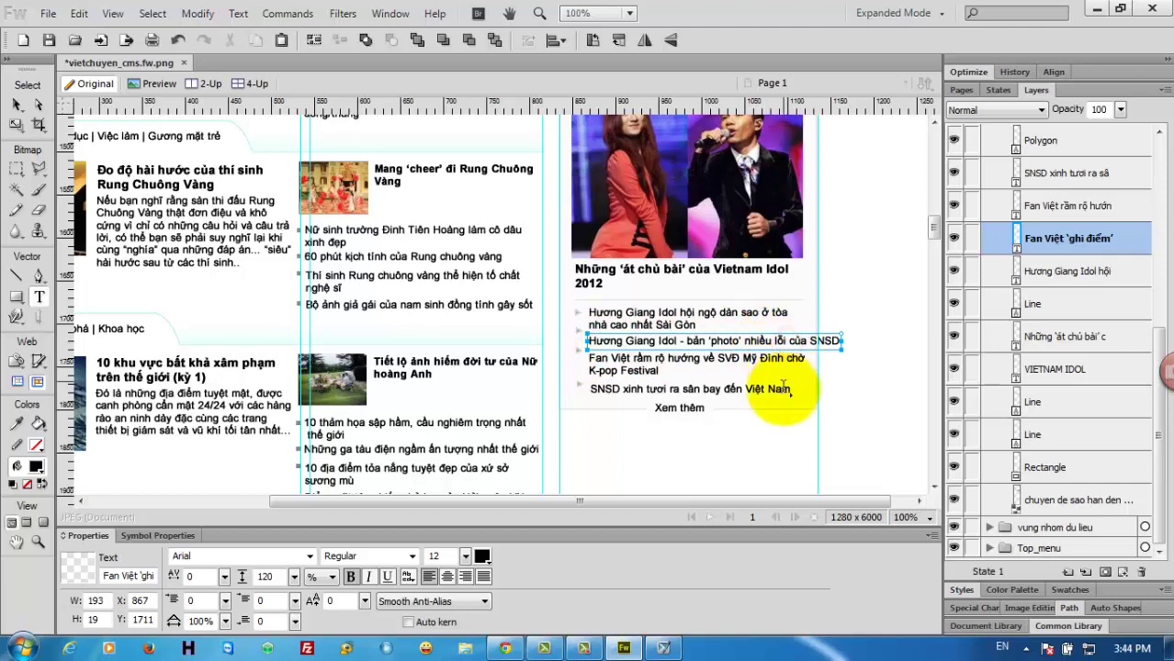
left_click_drag(783, 385, 782, 385)
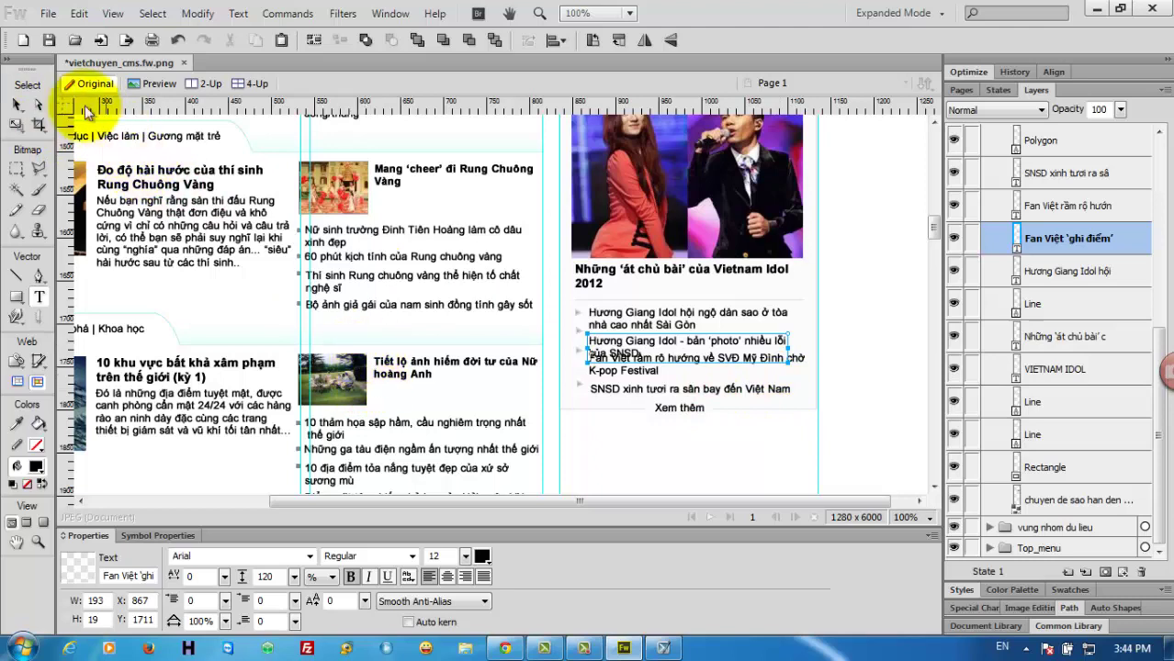
Drag the Xem thêm link group lower and shift the SNSD headline slightly
left_click(17, 105)
left_click(677, 407)
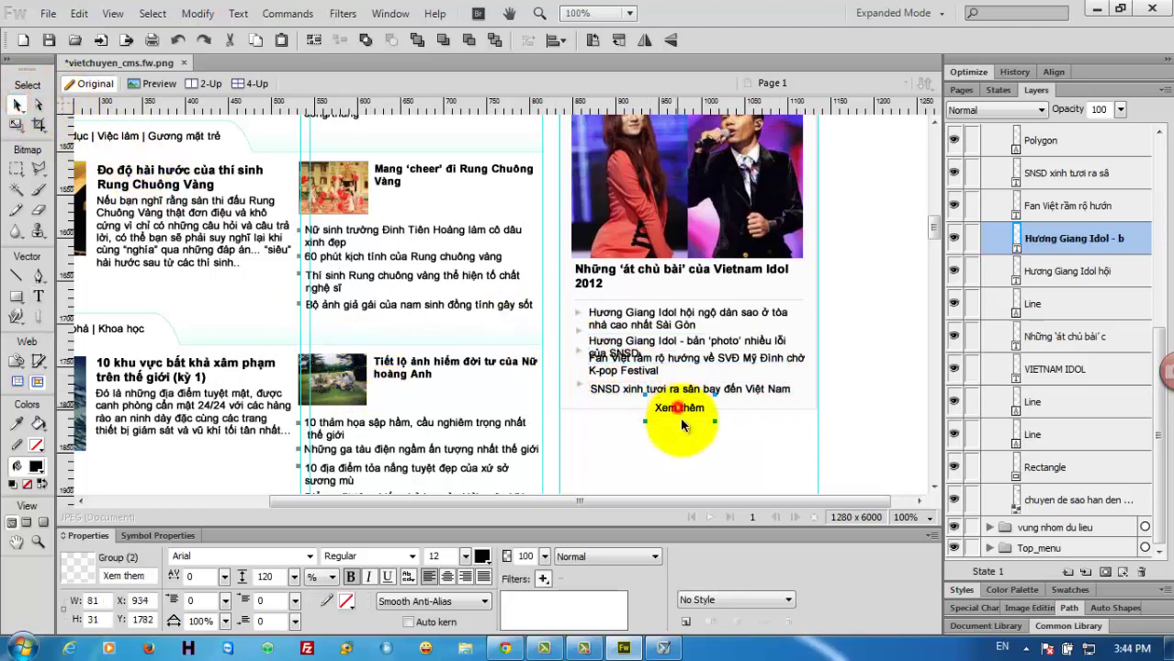
left_click_drag(682, 413, 687, 443)
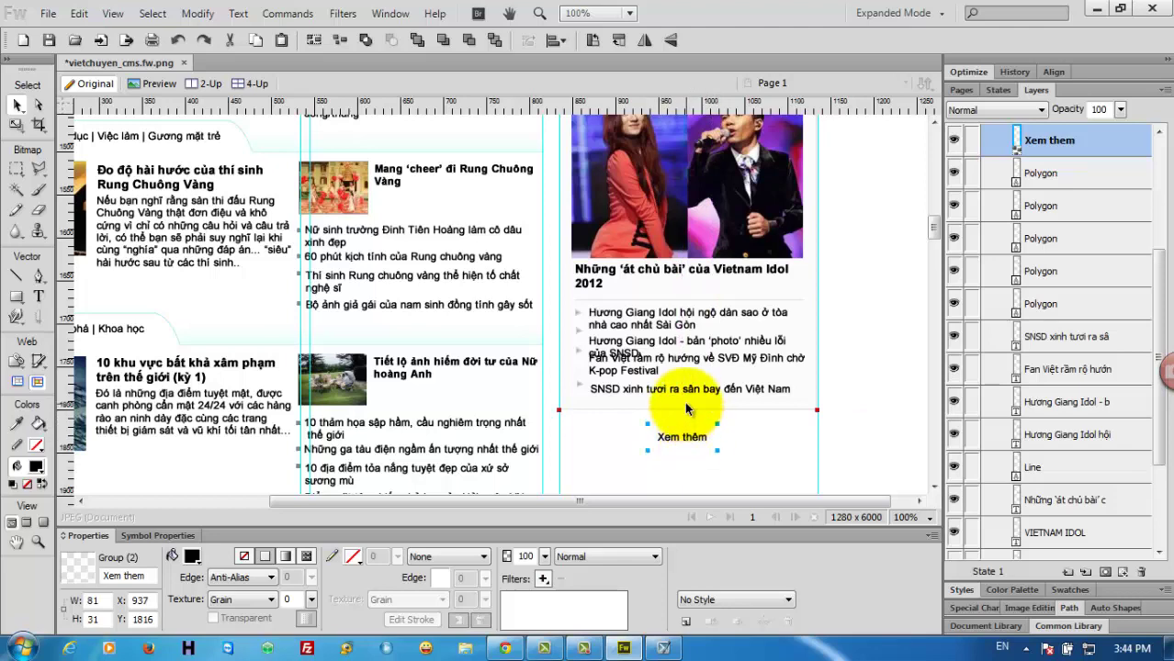
left_click_drag(684, 391, 700, 372)
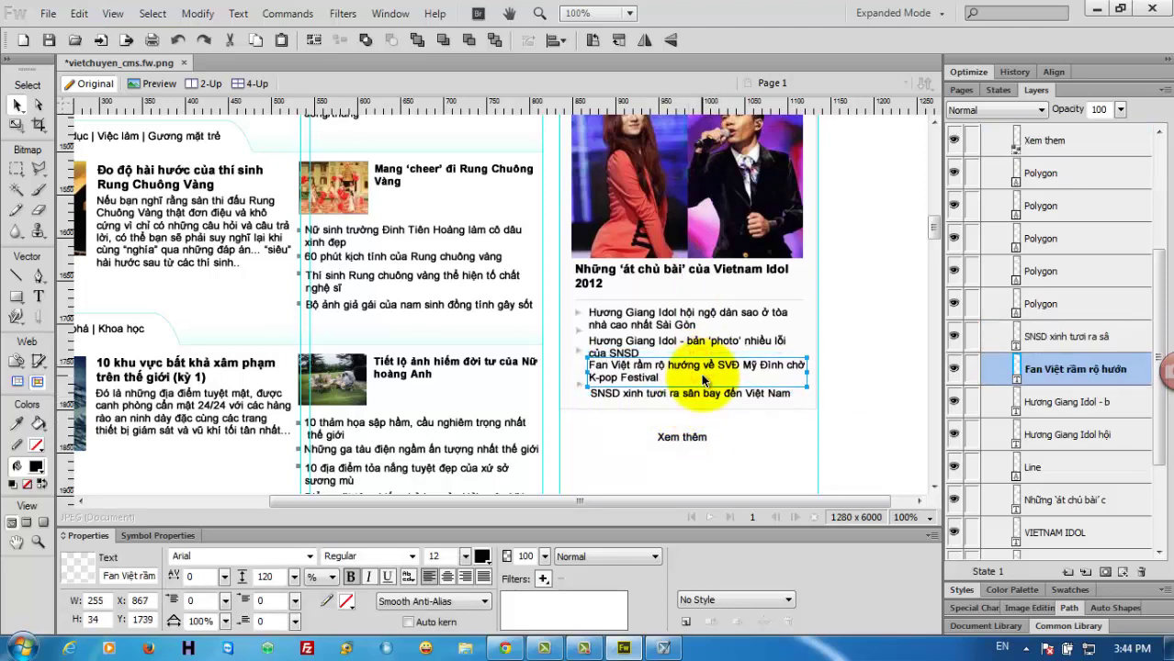
Paste the copied Mỹ Tâm link over the Fan Việt rầm rộ headline, then undo the pasted web address
left_click(505, 649)
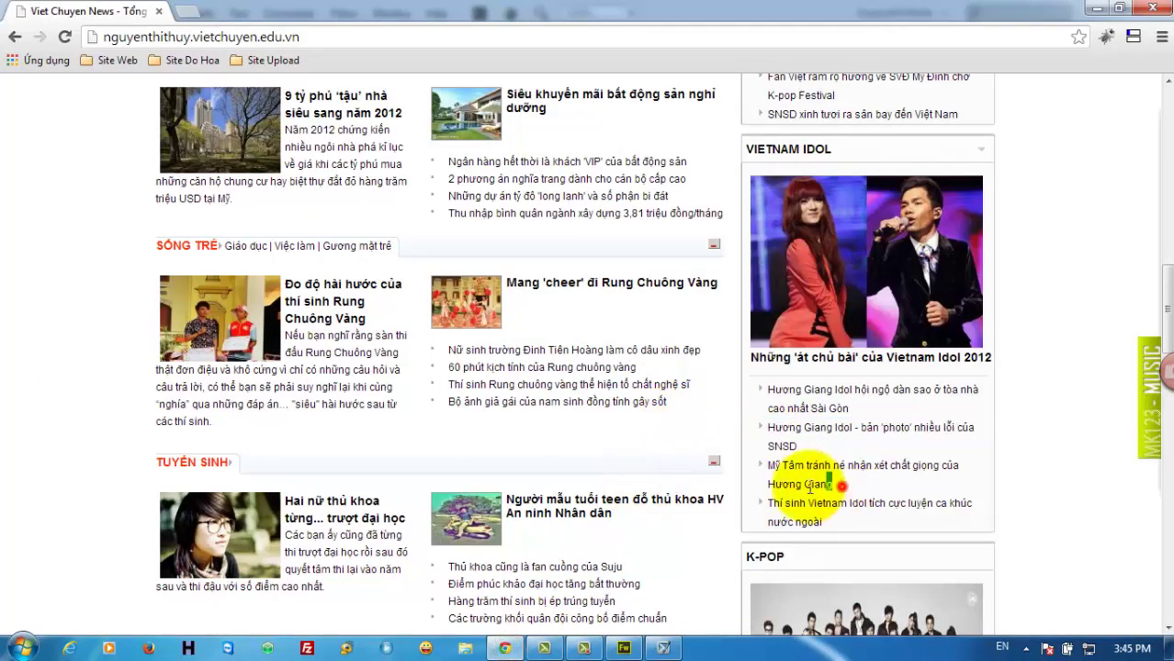
left_click_drag(843, 486, 776, 471)
key("ctrl+c")
right_click(776, 473)
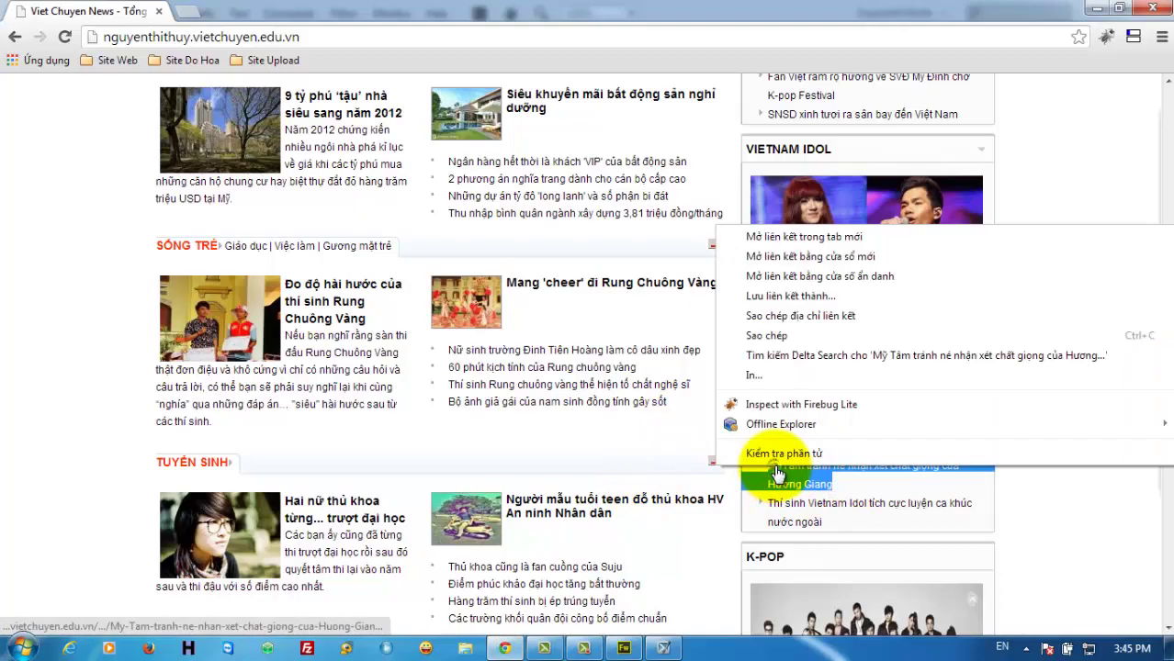
left_click(792, 316)
left_click(625, 648)
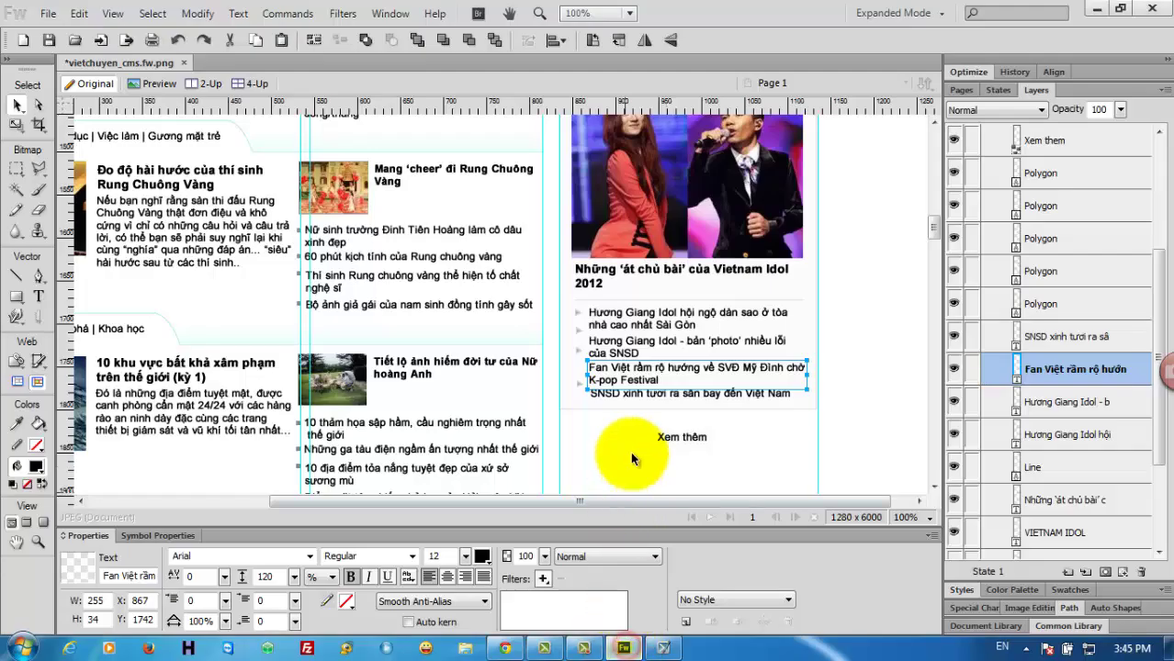
double_click(667, 381)
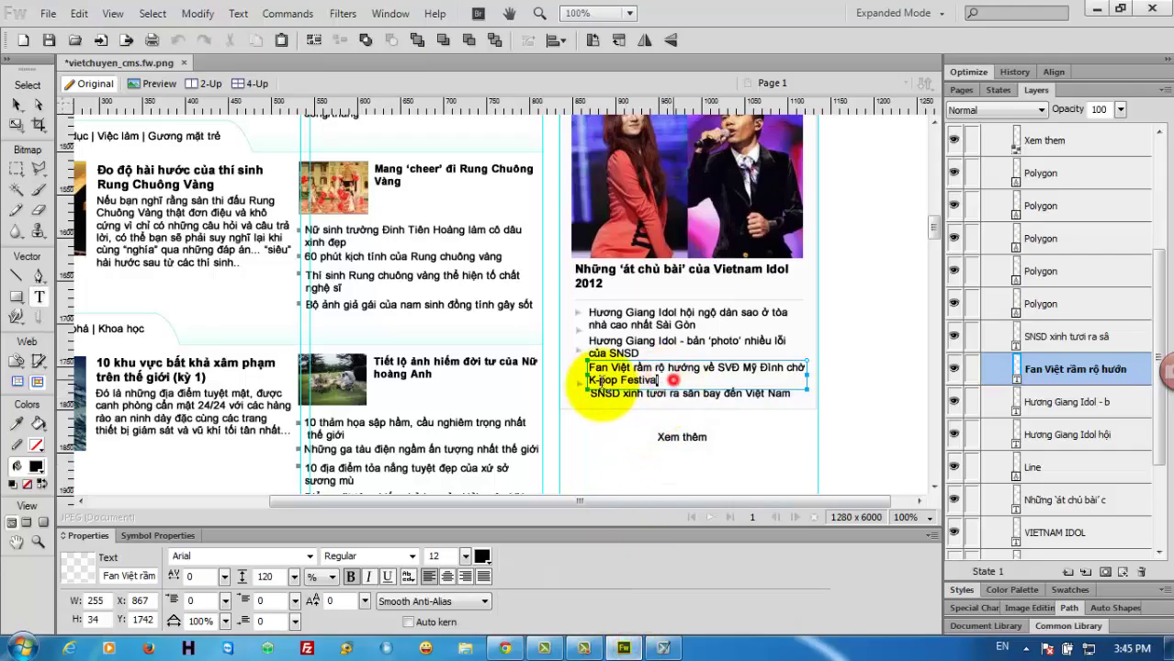
key("ctrl+v")
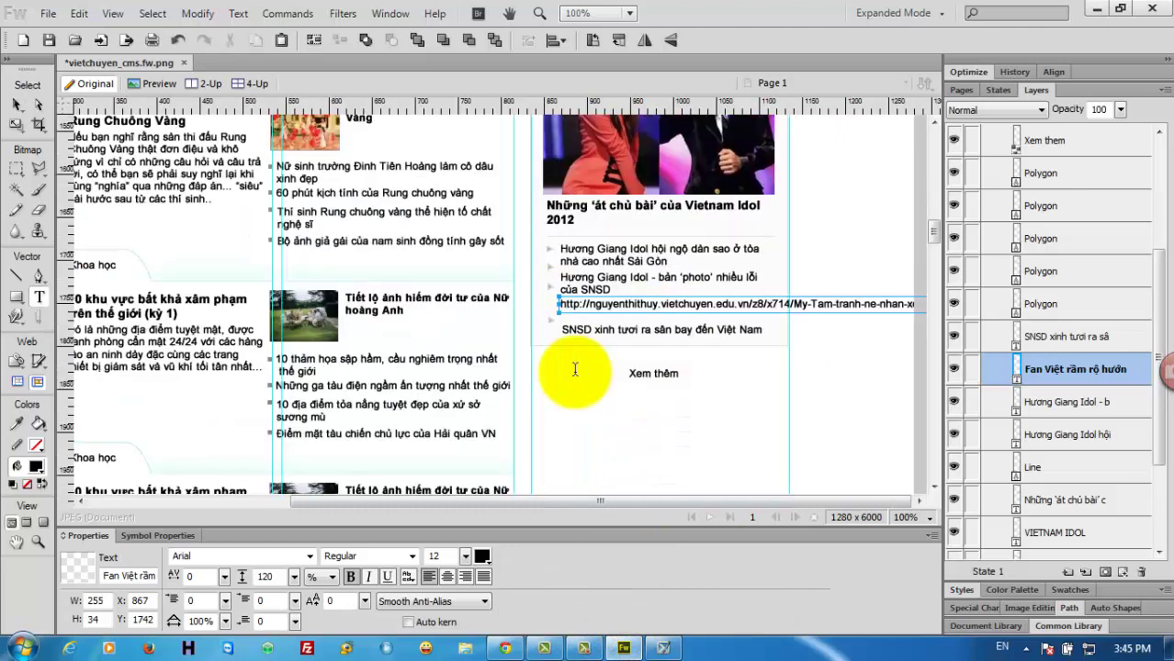
key("ctrl+z")
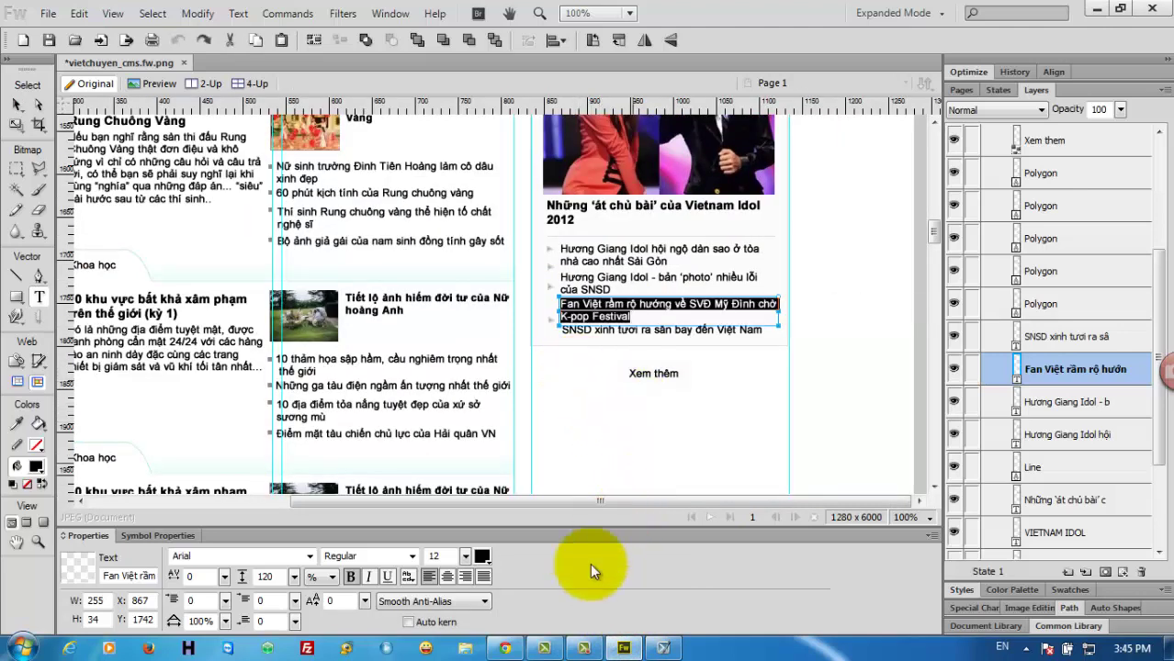
Recopy the Mỹ Tâm headline text from the site and paste it as the third headline
left_click(505, 648)
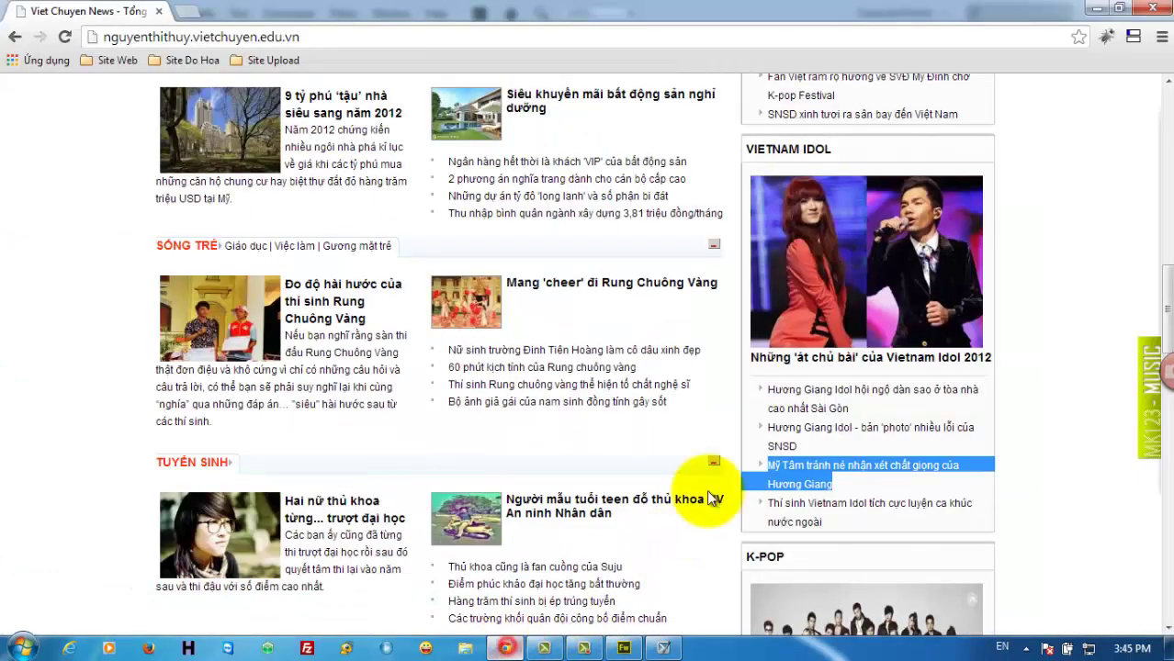
right_click(797, 472)
left_click(907, 486)
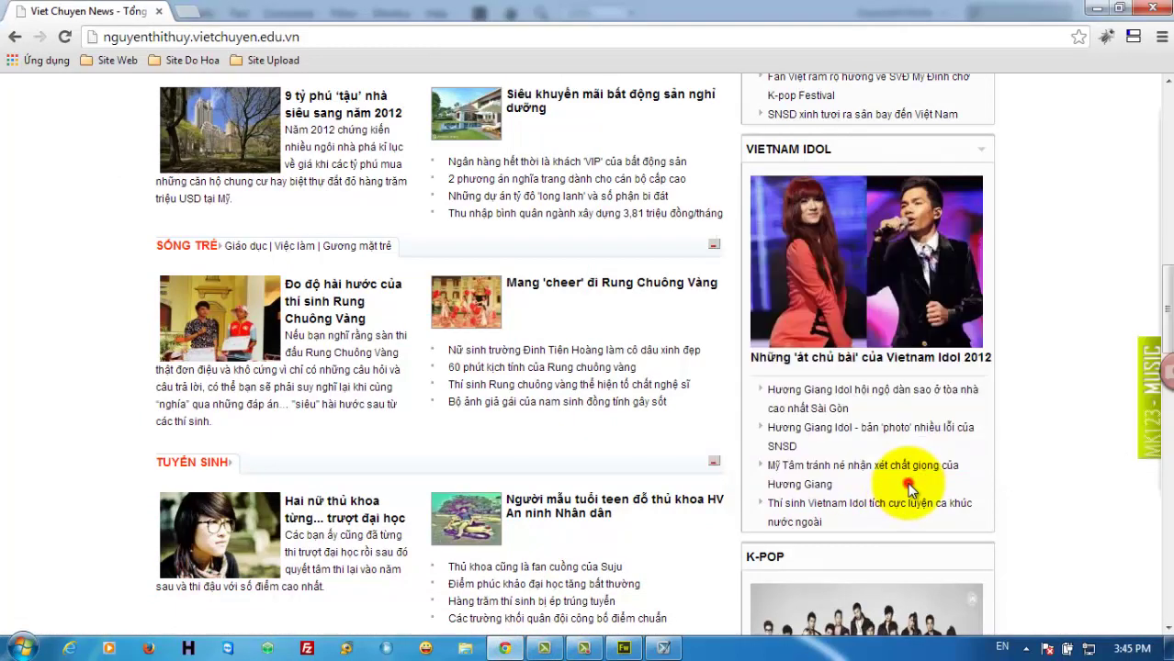
left_click_drag(804, 477, 770, 465)
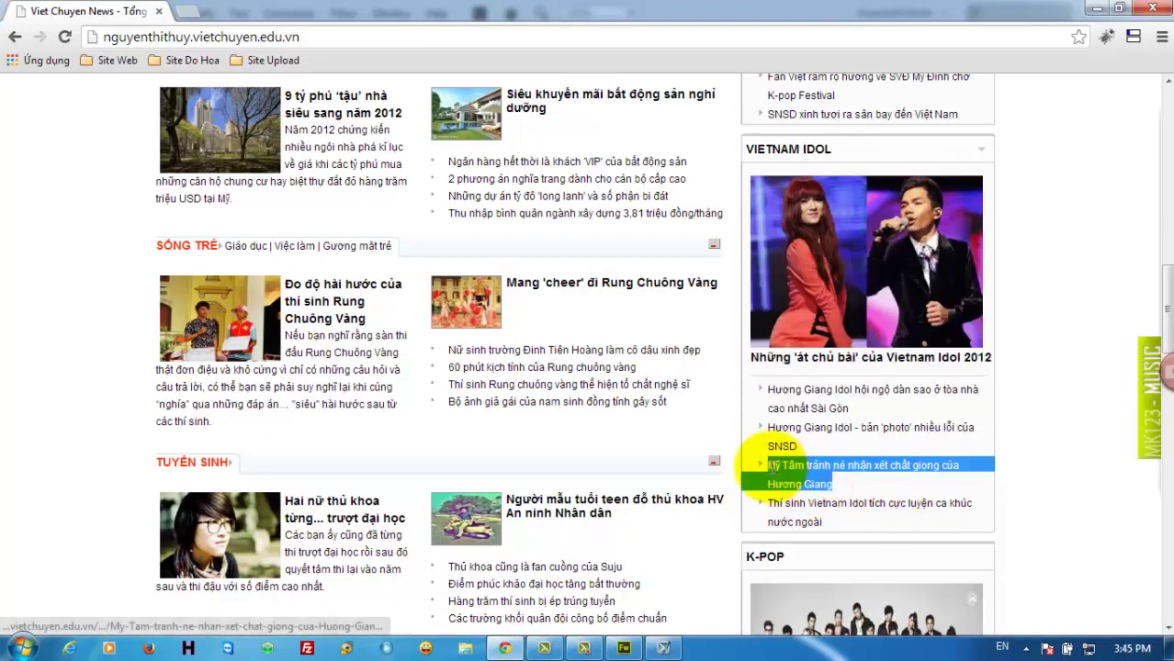
right_click(771, 465)
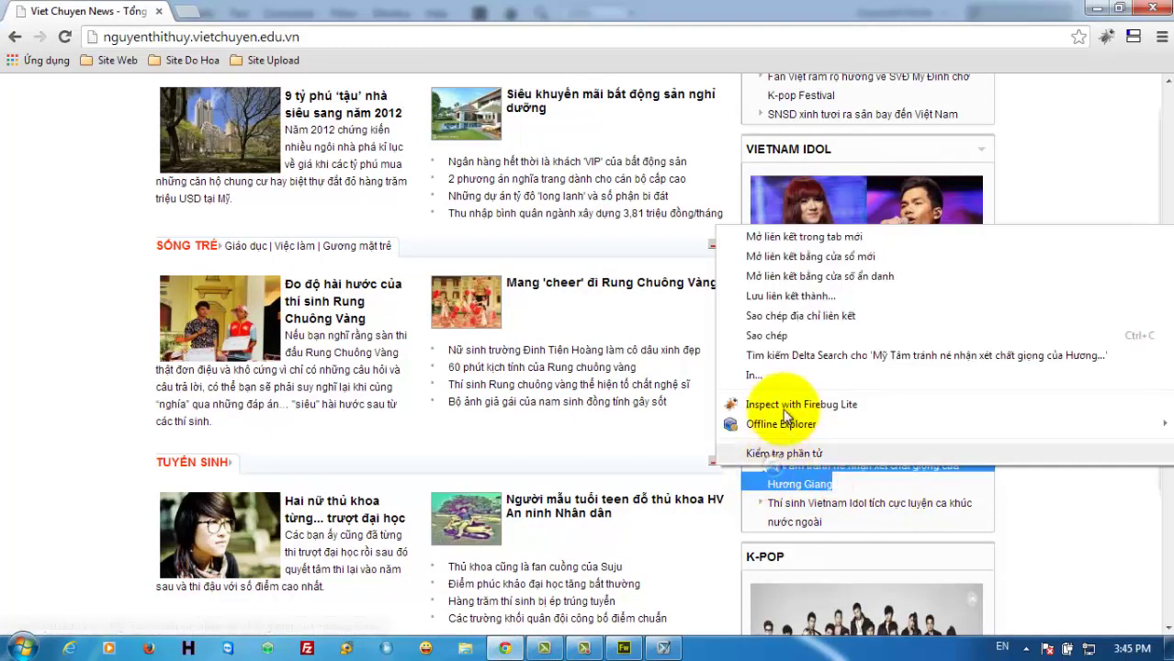
left_click(769, 336)
left_click(624, 648)
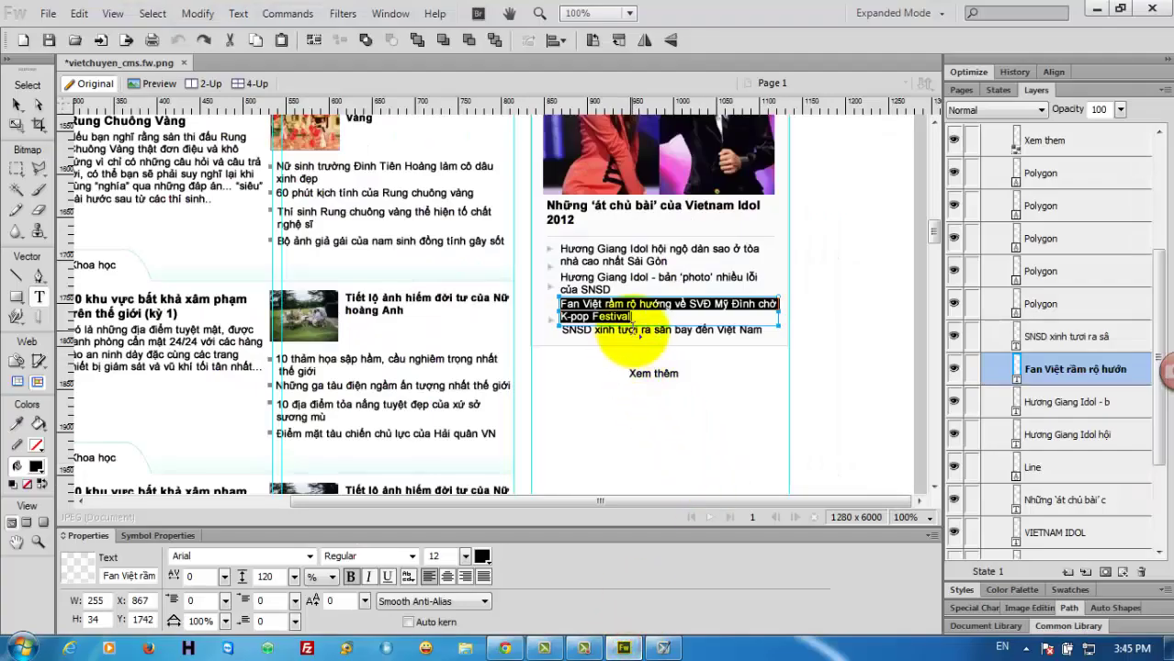
key("ctrl+v")
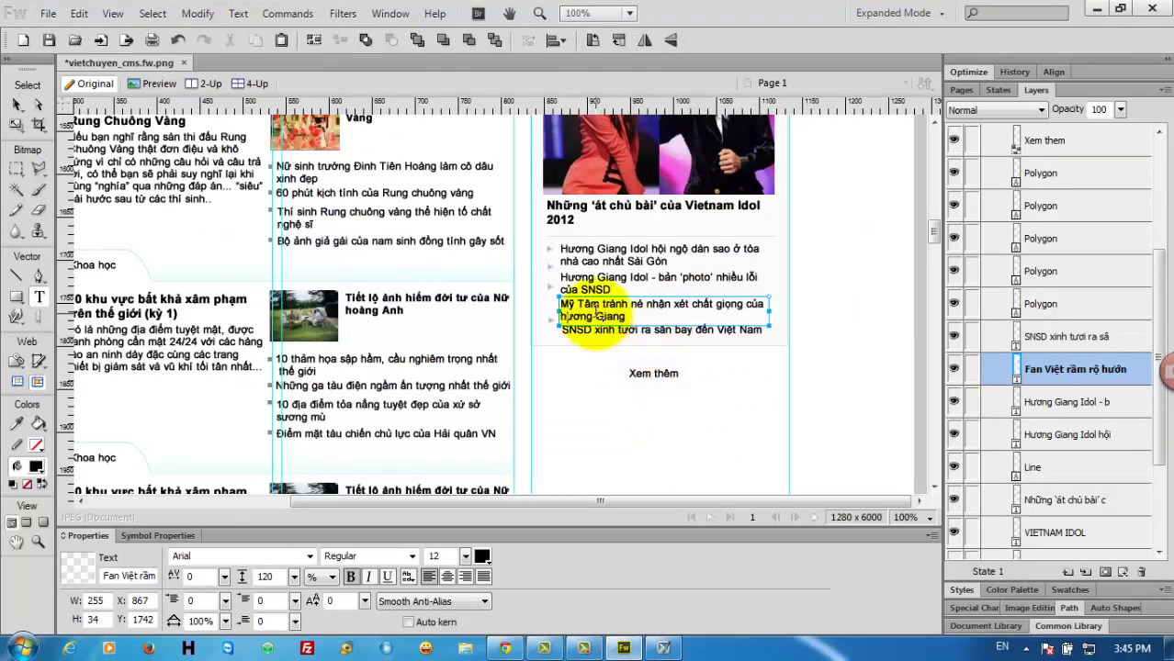
left_click(505, 648)
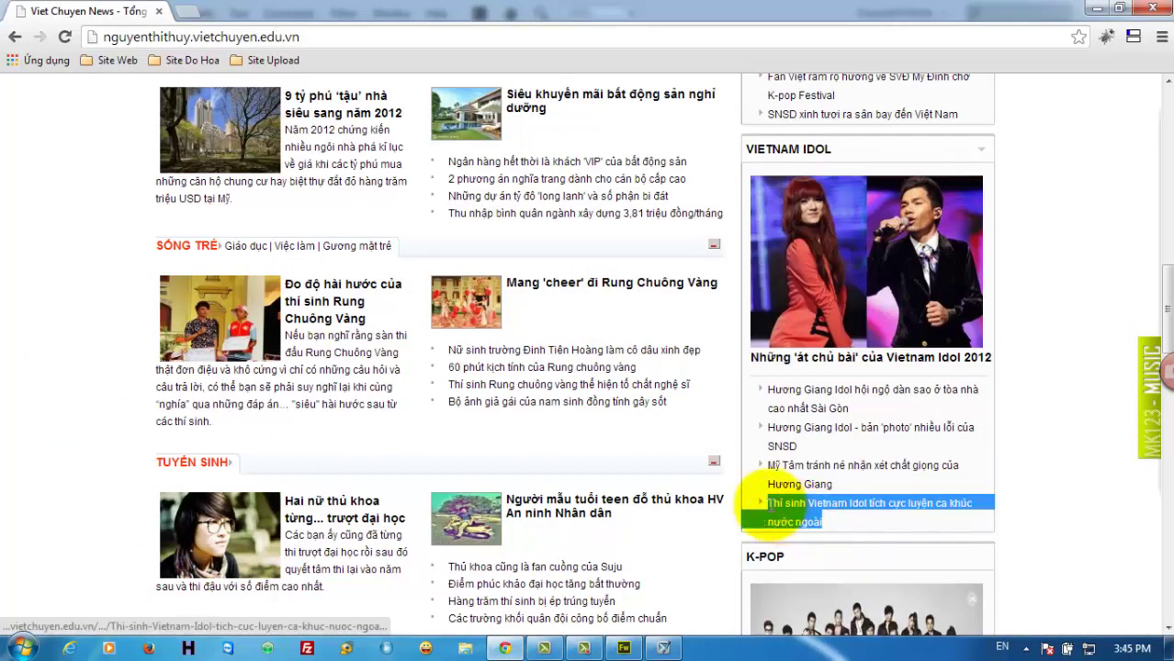
Replace the SNSD headline with 'Thí sinh Vietnam Idol tích cực luyện ca khúc nước ngoài', breaking after 'ca'
right_click(774, 510)
left_click(776, 369)
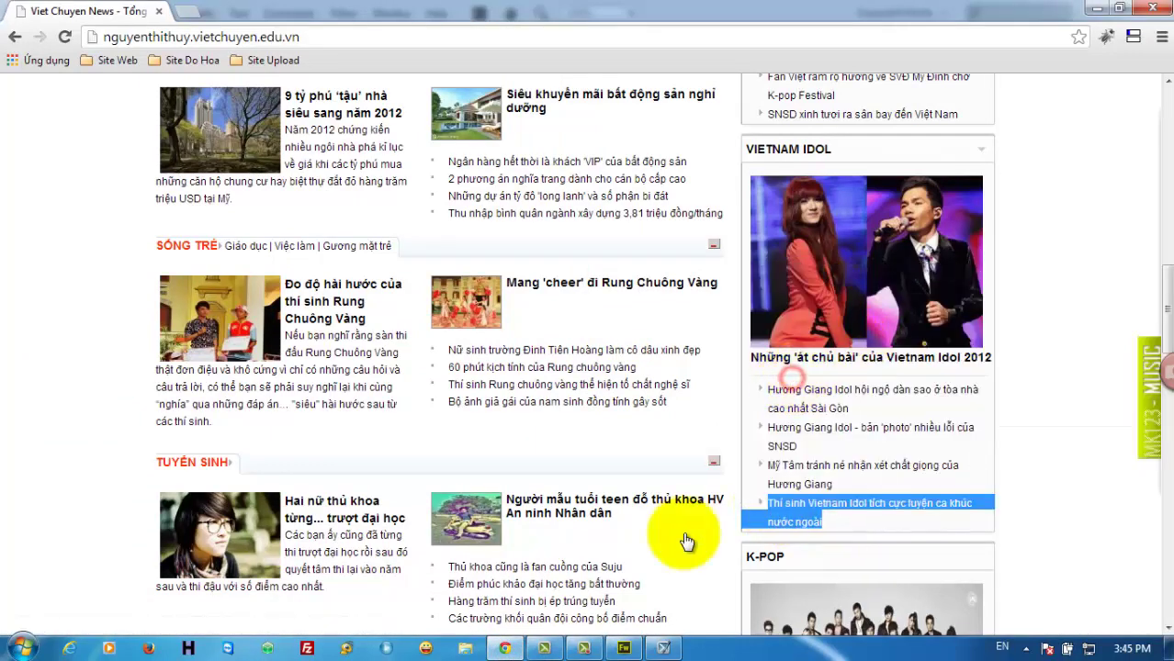
mouse_move(623, 648)
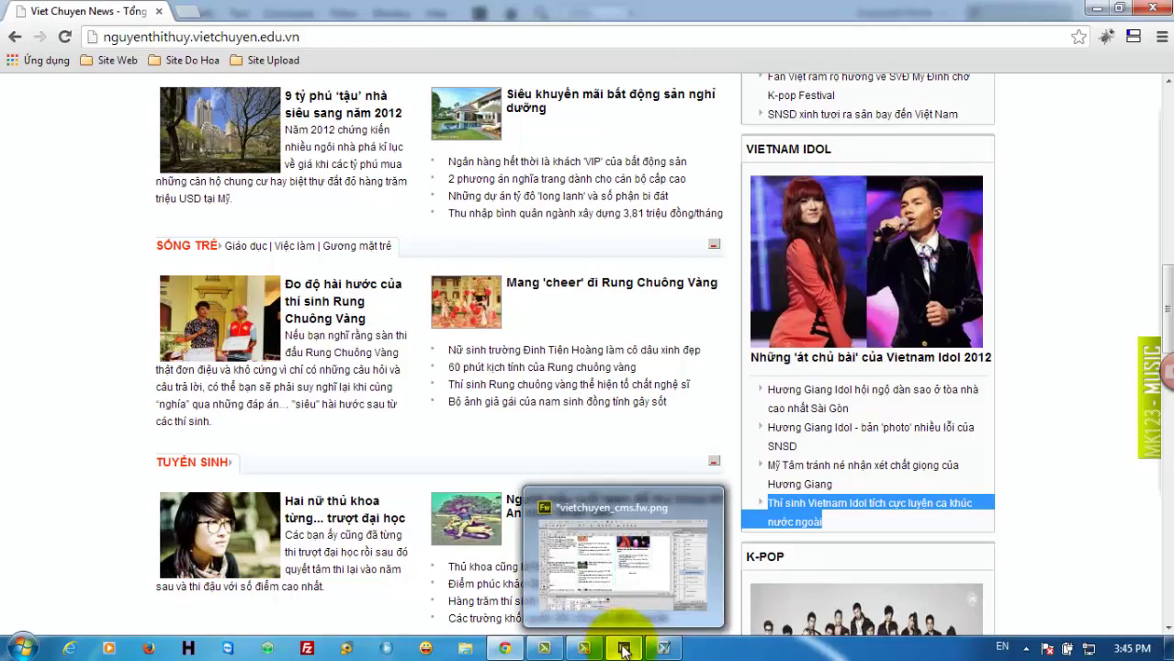
left_click(624, 650)
left_click(565, 330)
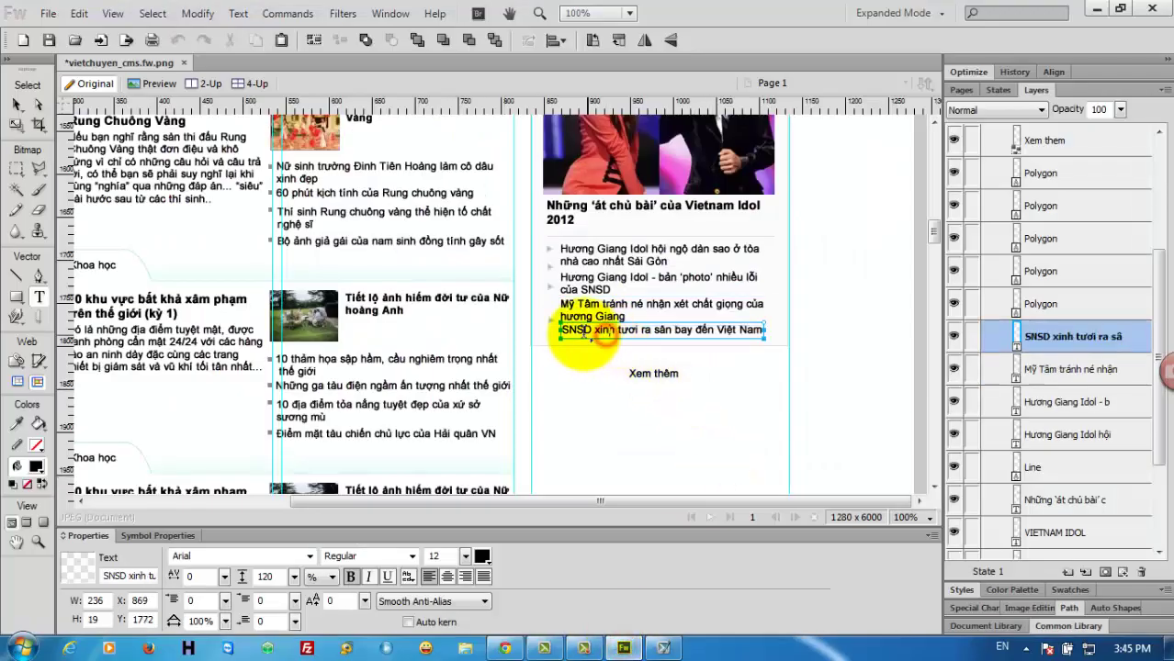
left_click_drag(573, 334, 756, 338)
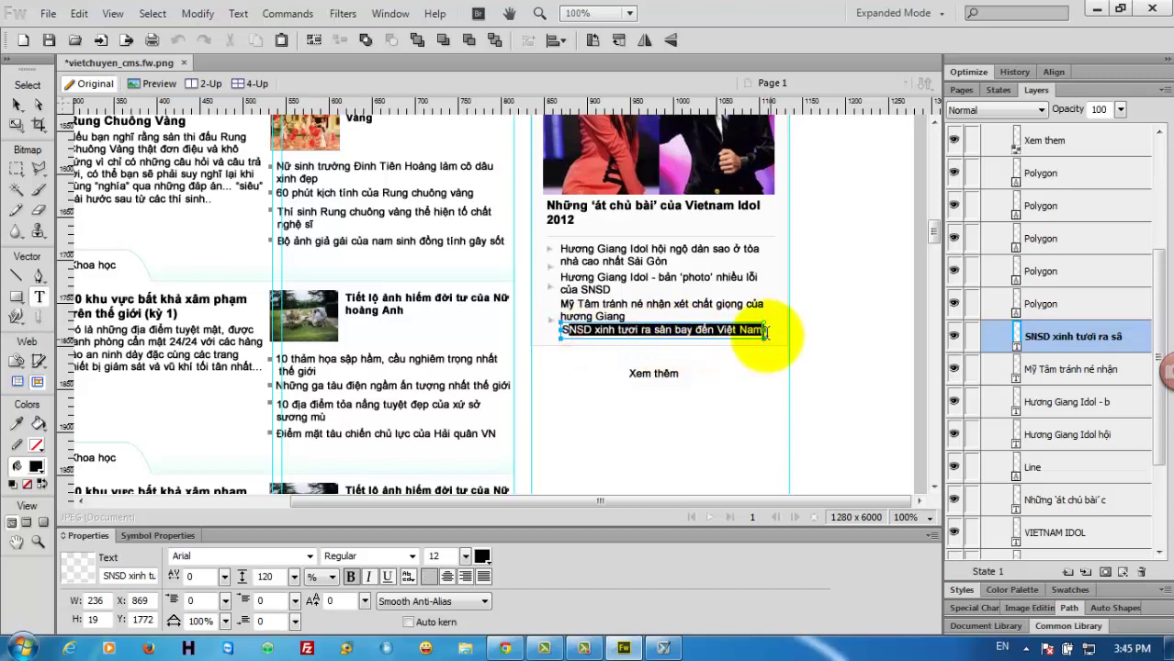
key("BackSpace")
type("Thí sinh Vietnam Idol tích cực luyện ca khúc nước ngoài")
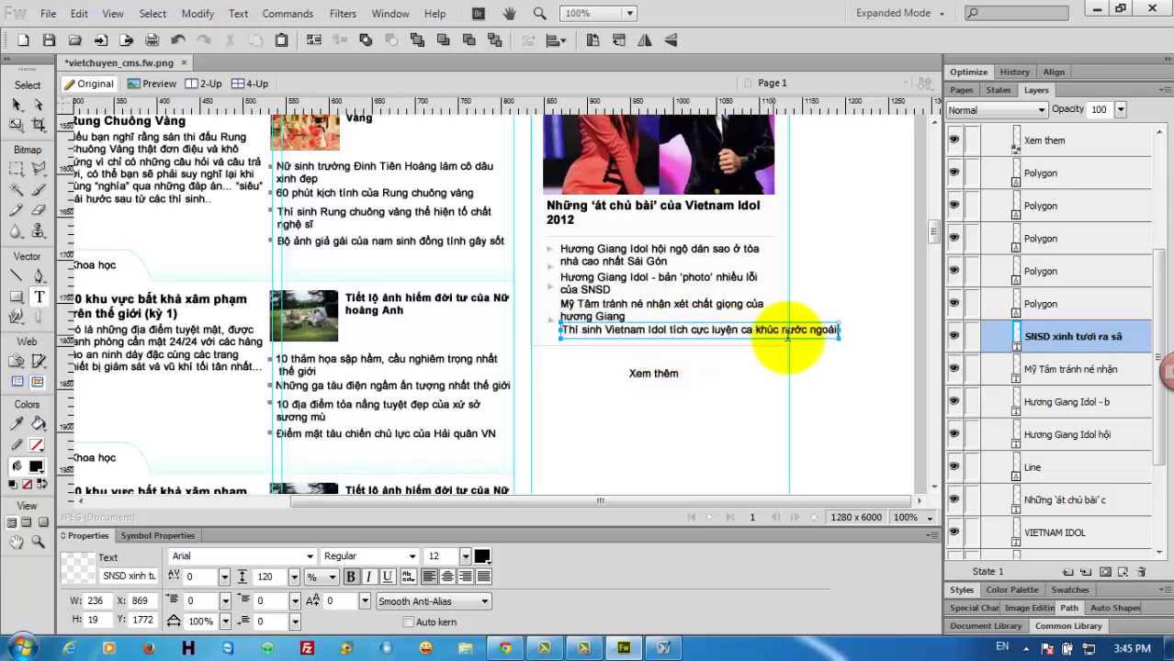
left_click(758, 331)
key("Return")
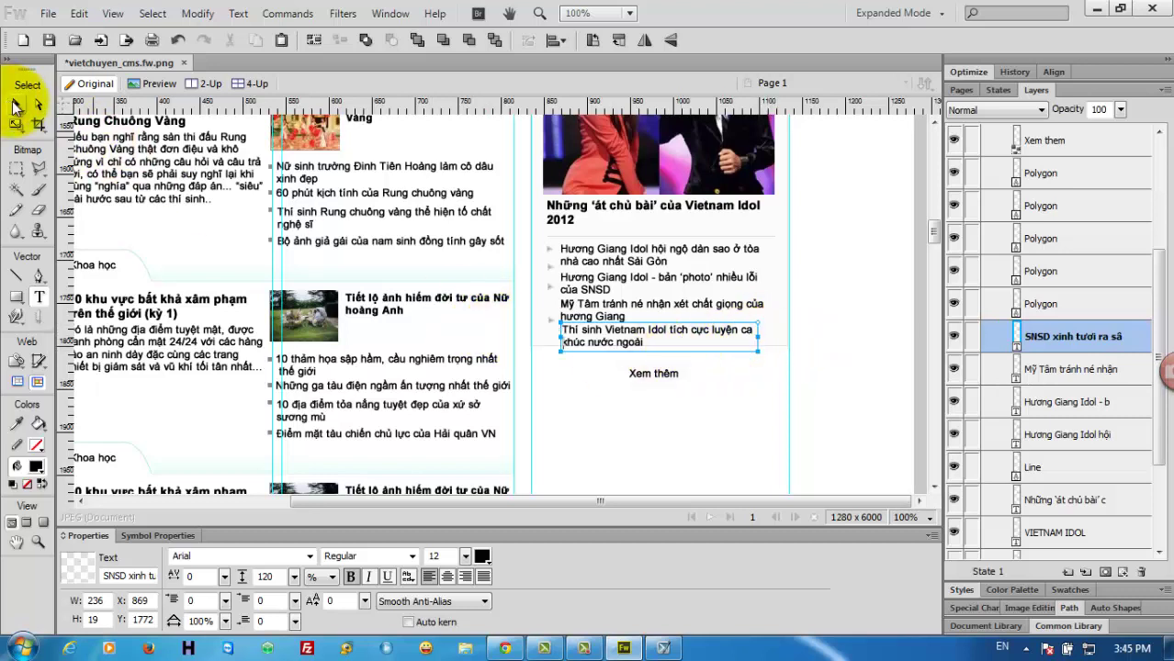
Scale the VIETNAM IDOL background rectangle from height 420 to 452 to enclose Xem thêm
left_click(15, 104)
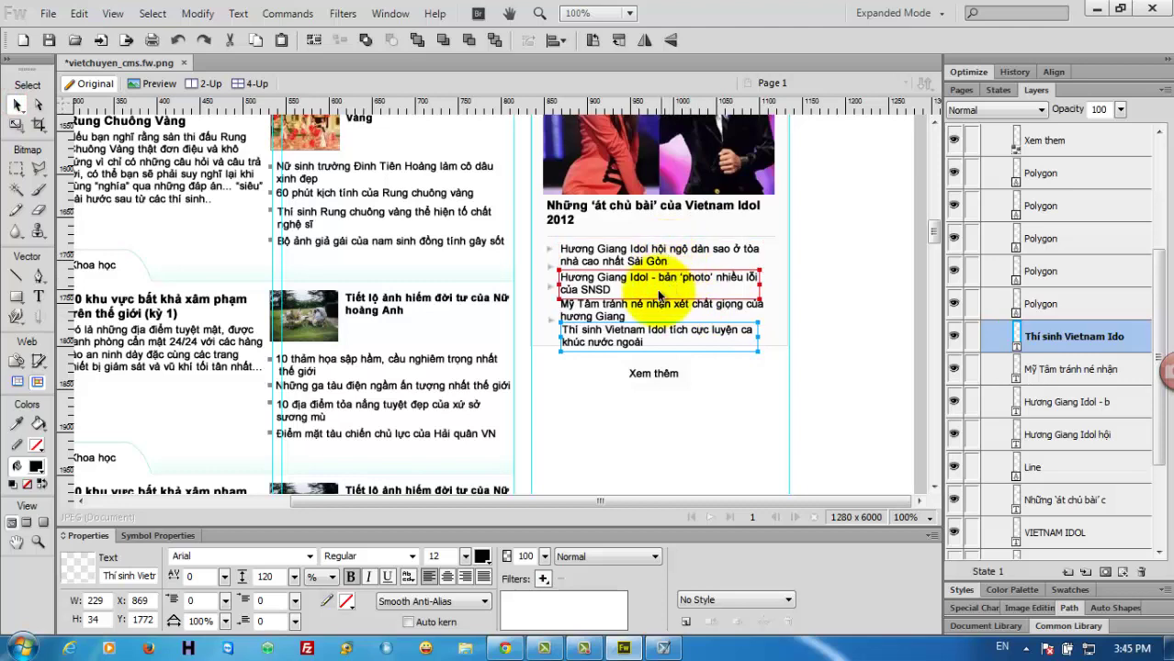
left_click(659, 288)
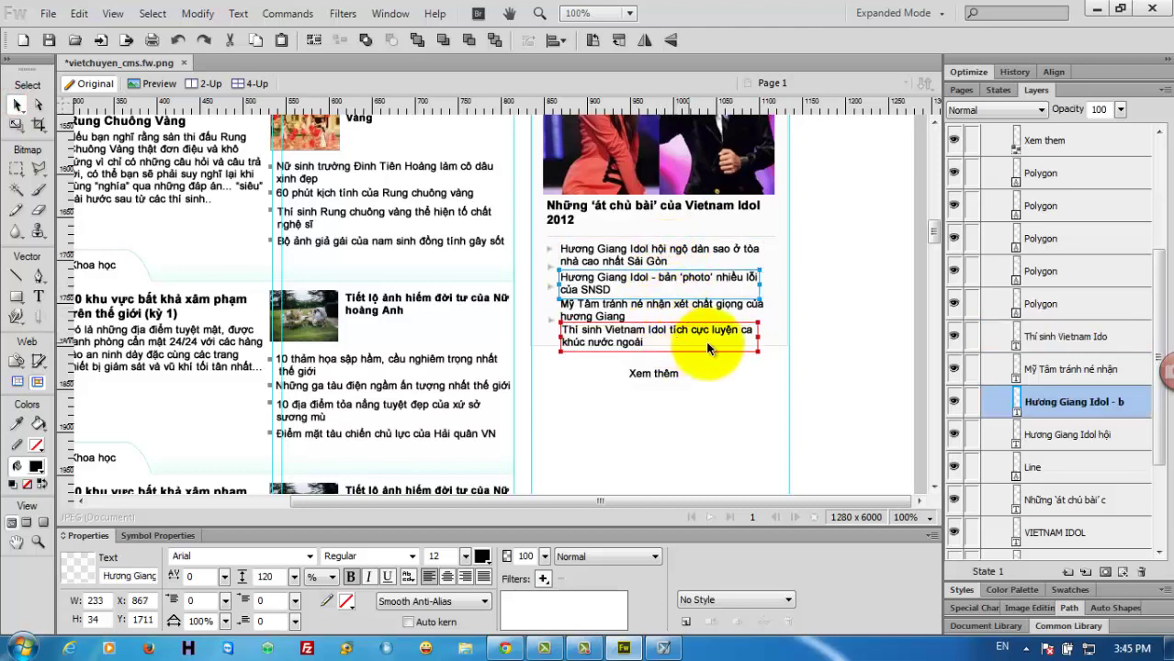
left_click(774, 328)
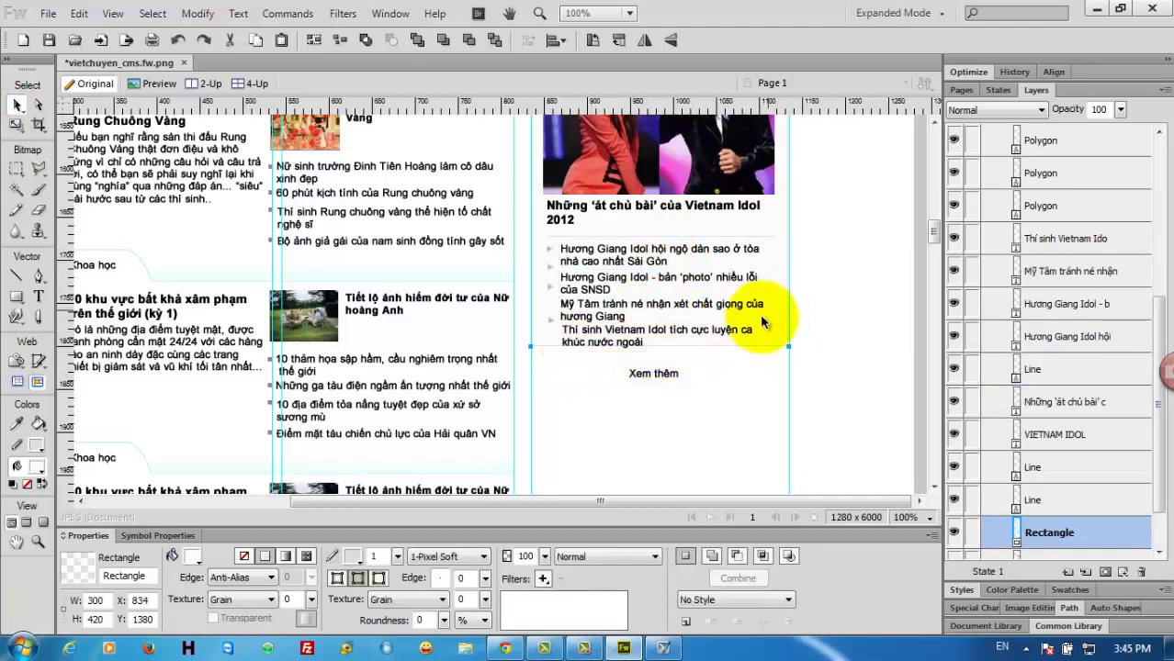
scroll(711, 370, "up", 3)
scroll(709, 368, "down", 3)
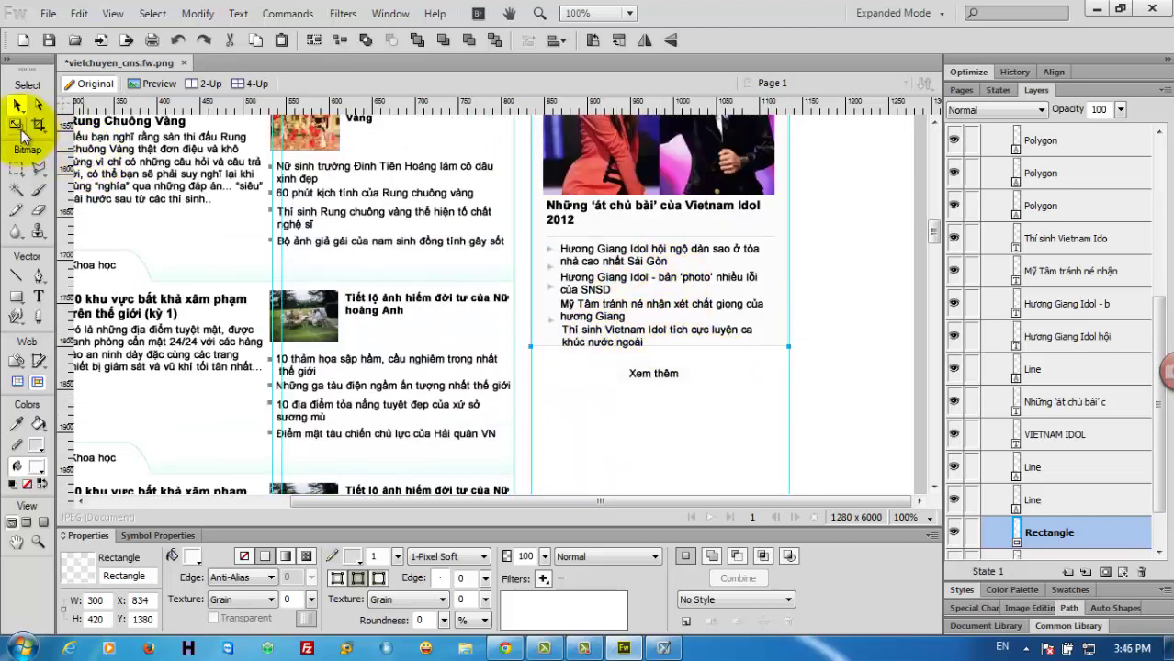
left_click(18, 129)
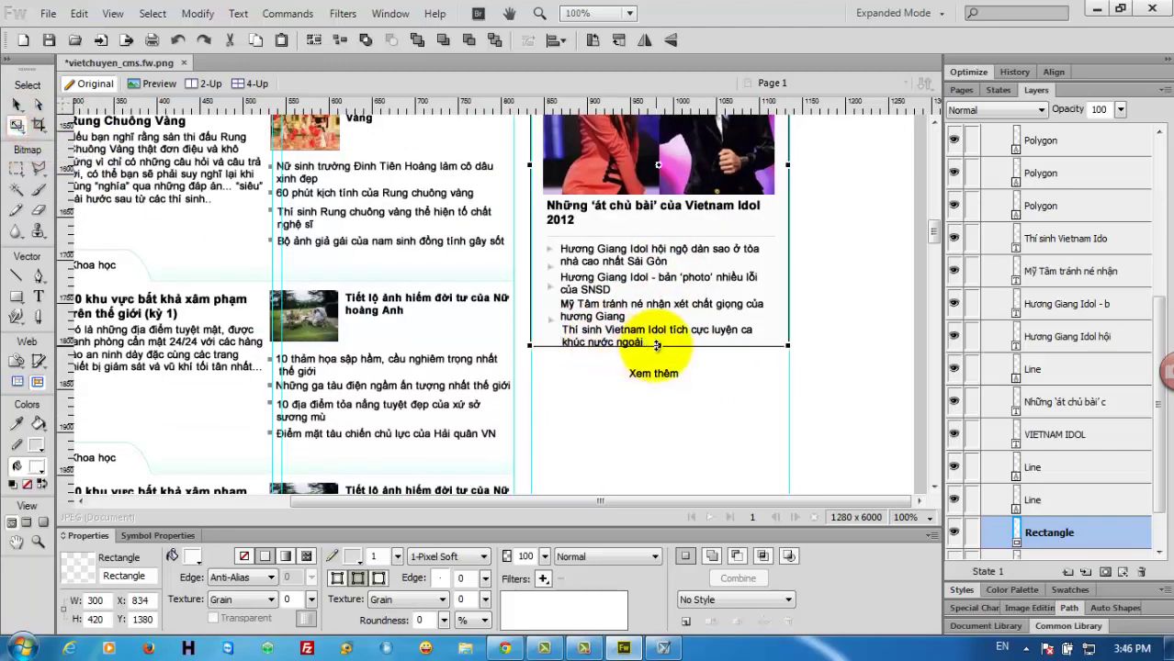
left_click_drag(658, 345, 665, 373)
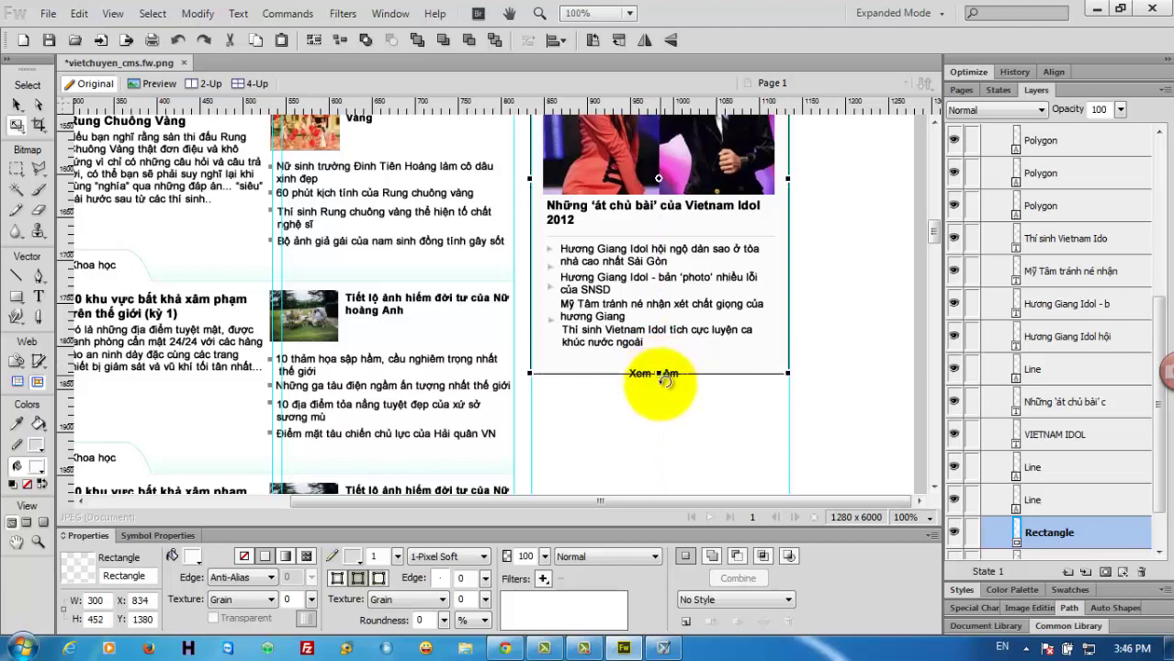
left_click(16, 104)
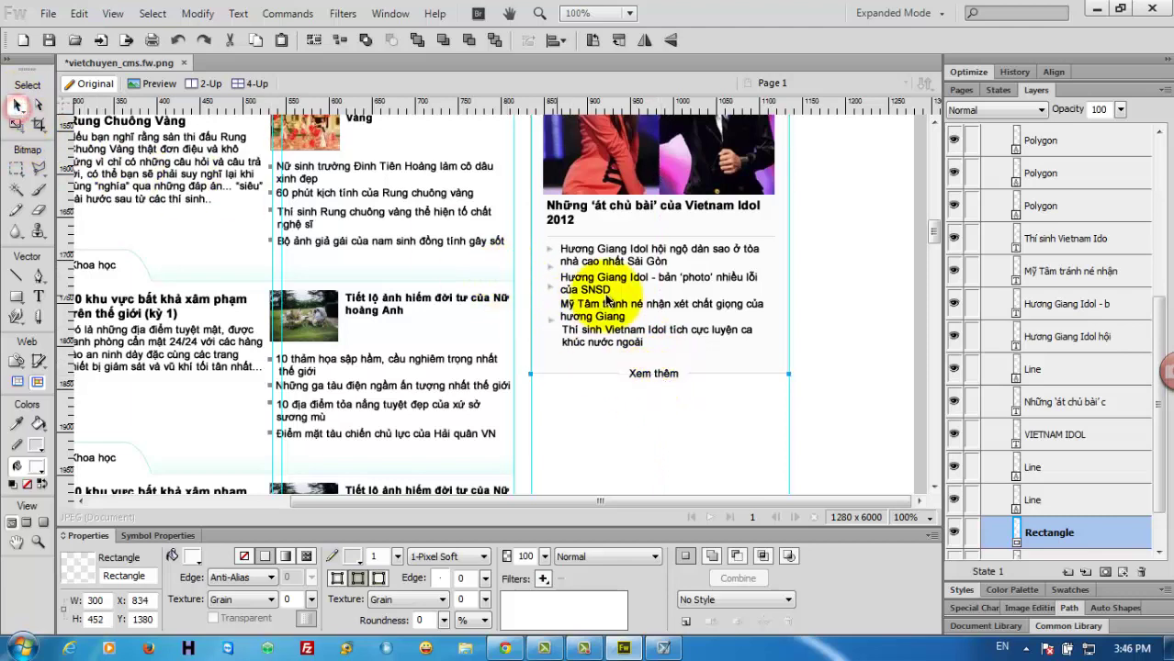
Nudge the Thí sinh, Mỹ Tâm and second headlines down for even spacing
left_click(628, 346)
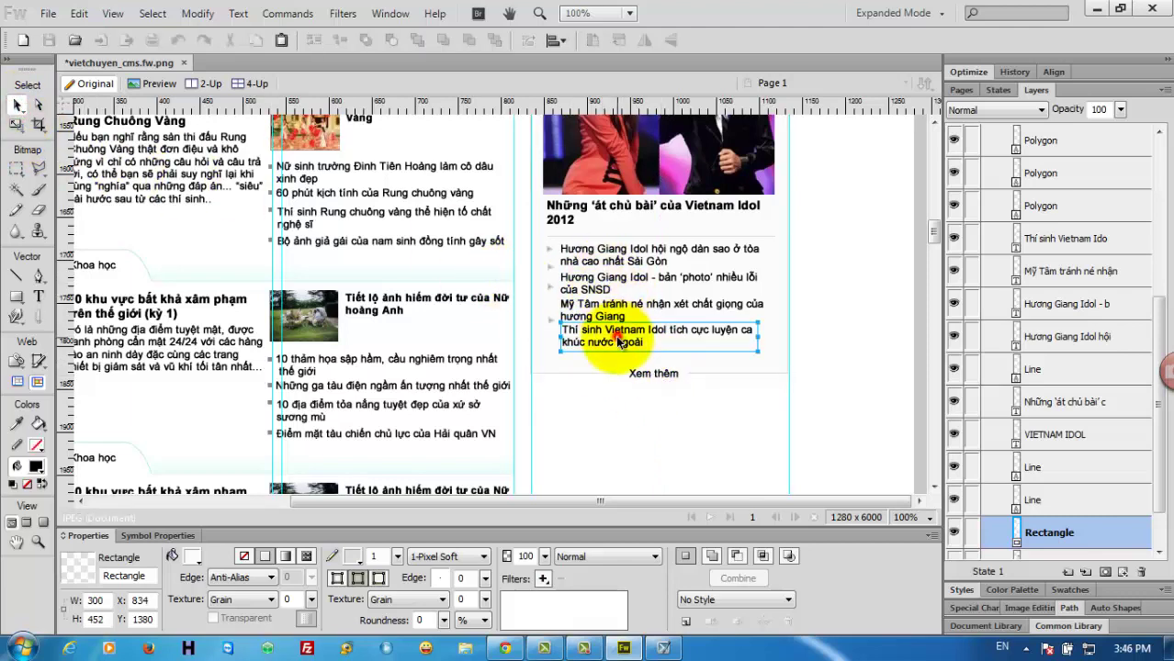
key("Down")
key("Down")
key("Down")
key("Down")
key("Down")
key("Down")
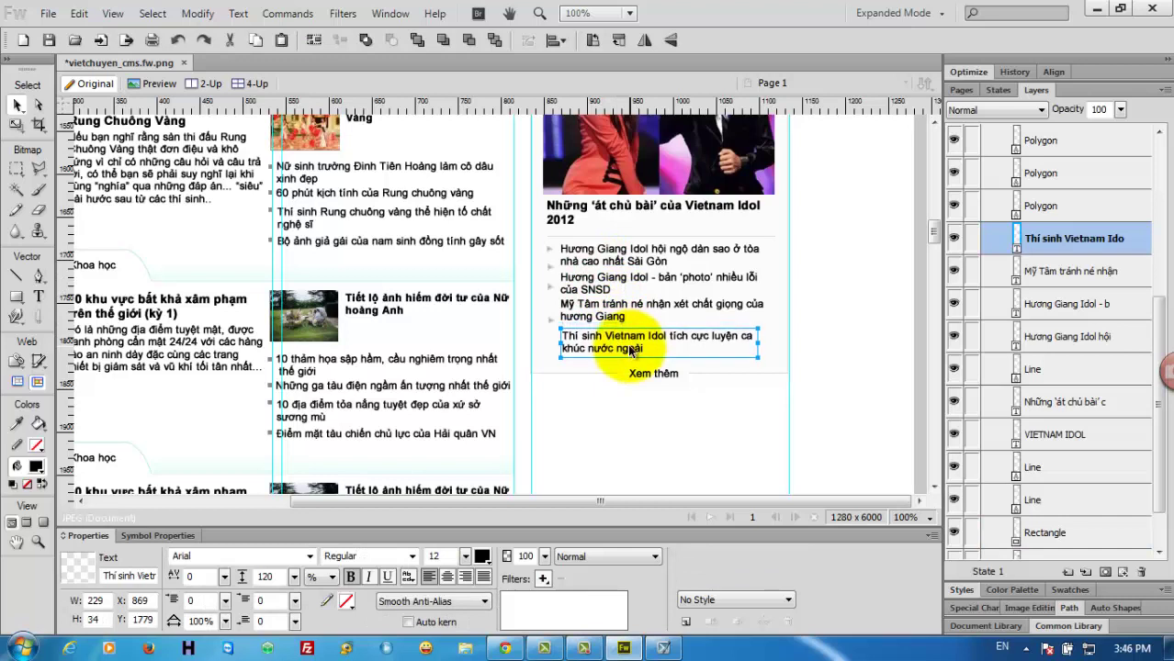
key("Down")
key("Down")
key("Down")
key("Down")
key("Down")
left_click(635, 322)
key("Down")
key("Down")
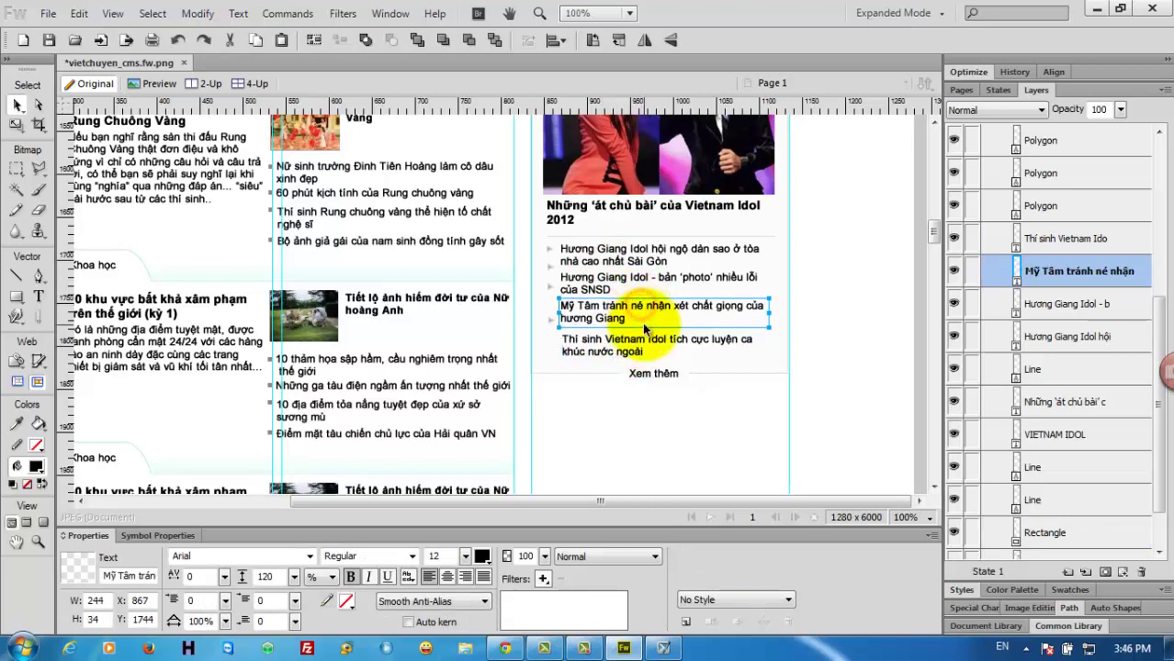
key("Down")
key("Down")
key("Down")
key("Down")
key("Down")
left_click(641, 290)
key("Down")
key("Down")
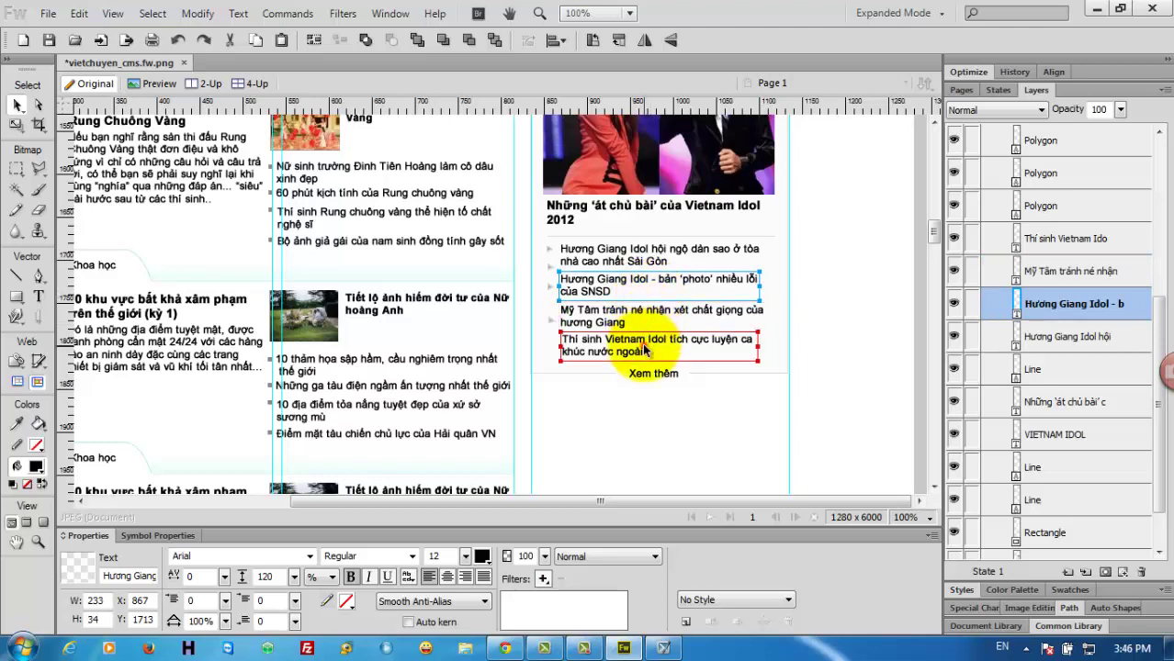
left_click(643, 345)
Duplicate a bullet arrow and nudge the arrows into place beside each headline
left_click(548, 321)
key("ctrl+c")
key("ctrl+v")
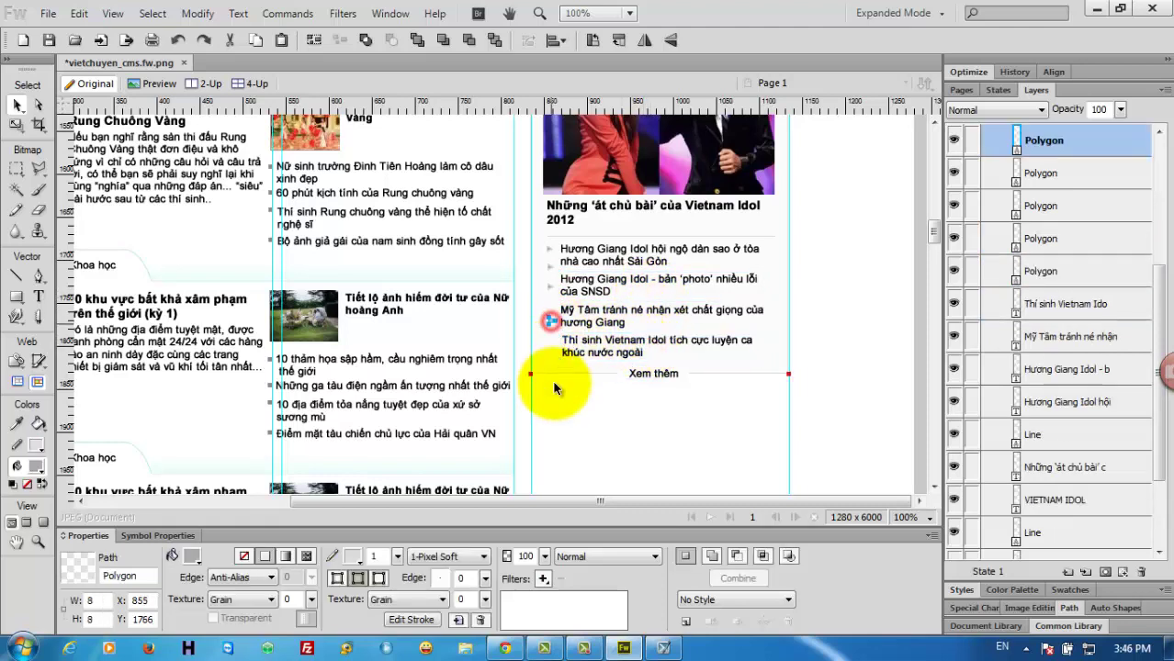
key("Down")
key("Down")
key("Down")
key("Down")
key("Down")
key("Down")
key("Down")
key("Down")
key("Down")
key("Down")
key("Down")
key("Down")
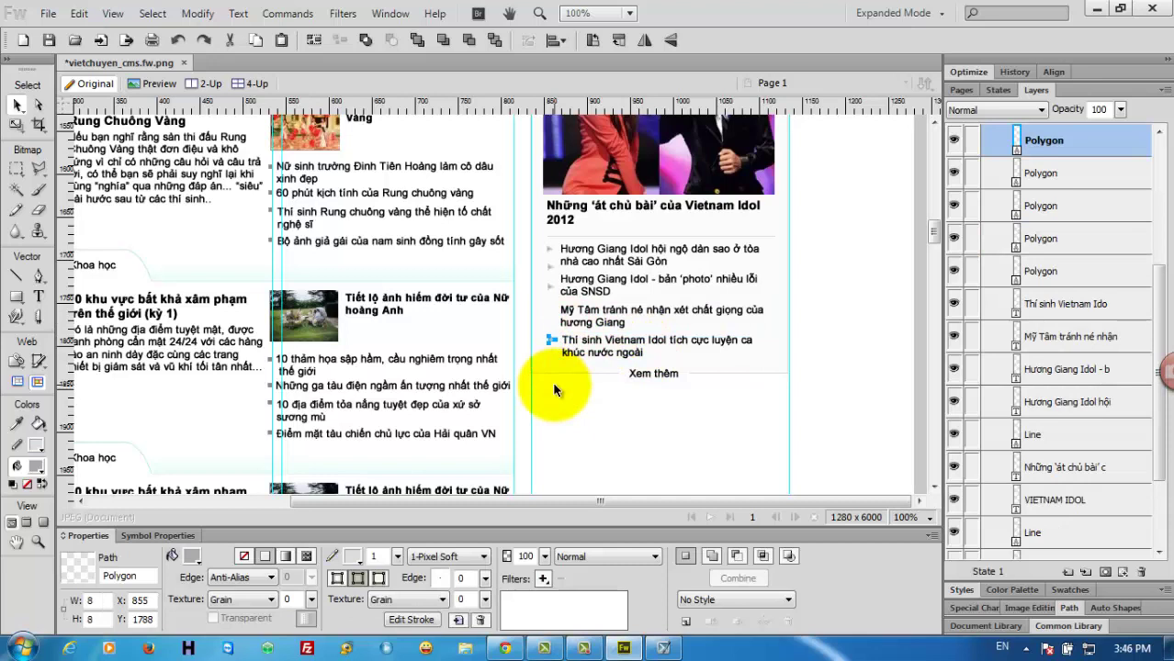
key("Down")
left_click(550, 310)
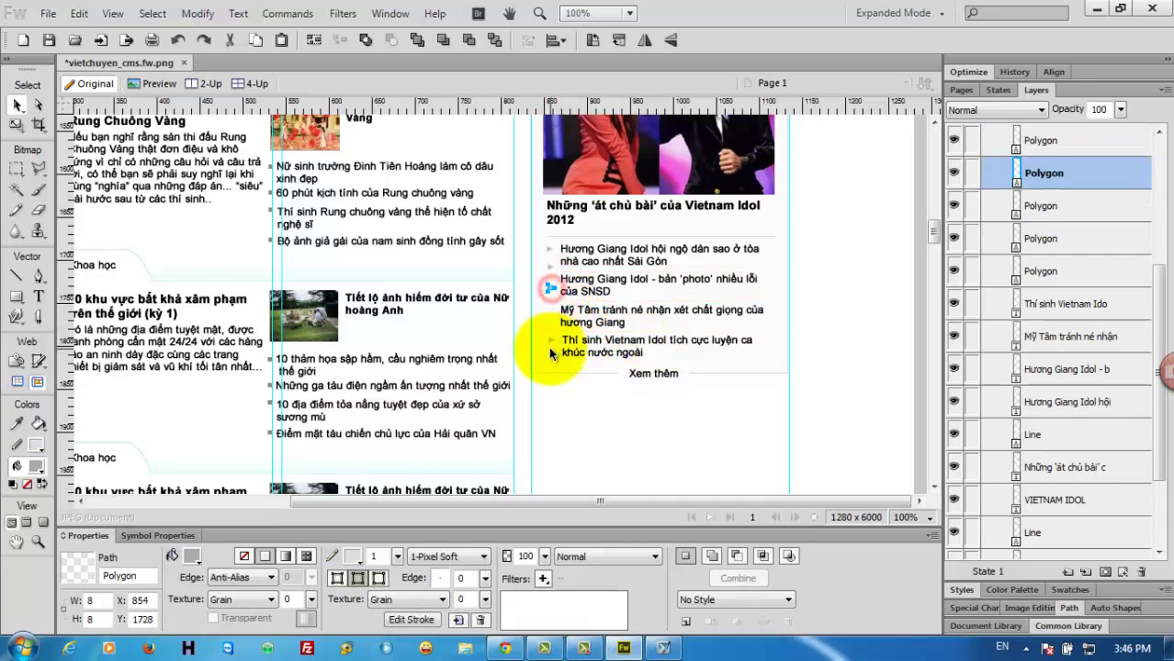
left_click(549, 265)
key("Down")
key("Down")
key("Down")
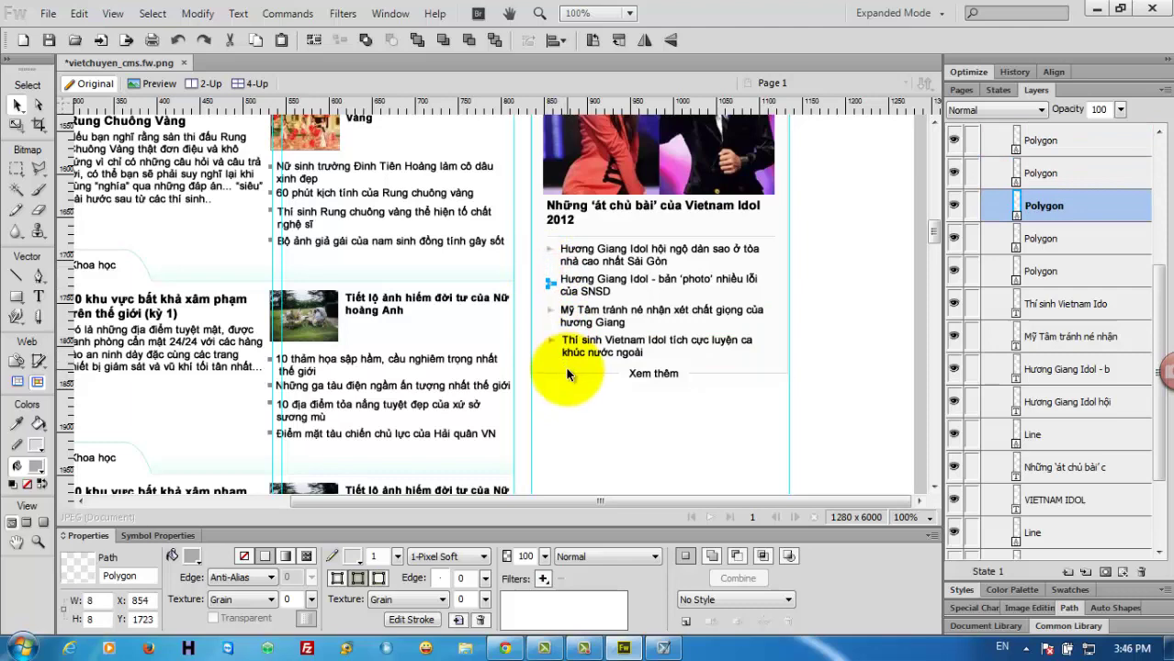
key("Up")
key("Up")
key("Up")
key("Up")
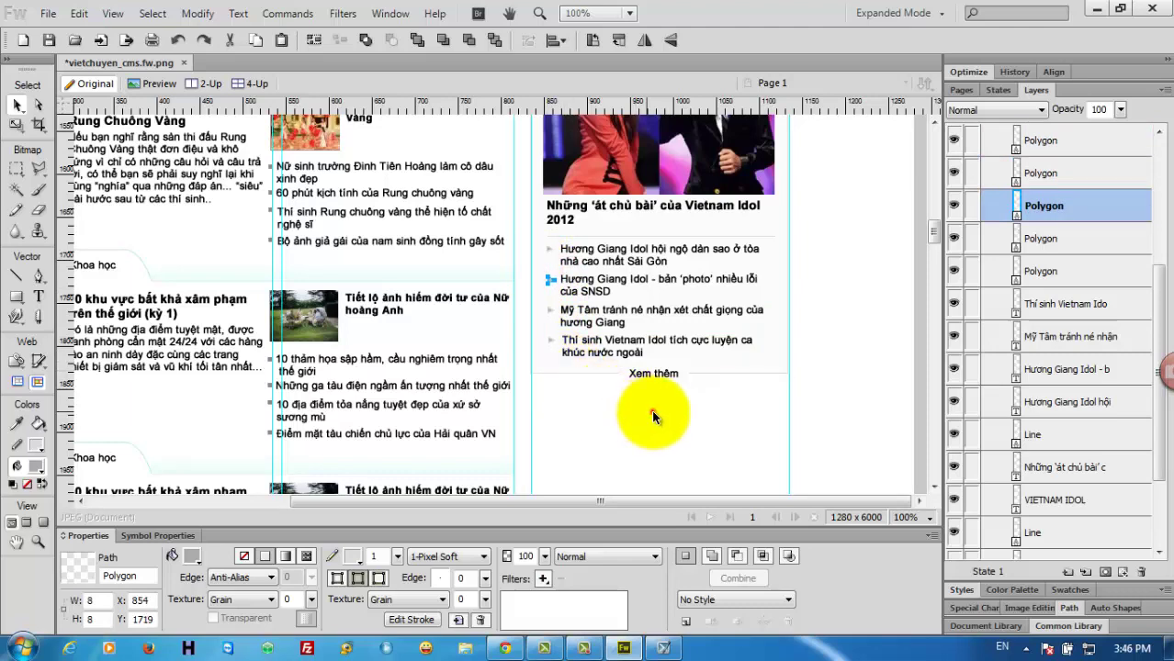
left_click(652, 416)
left_click(657, 377)
left_click(675, 415)
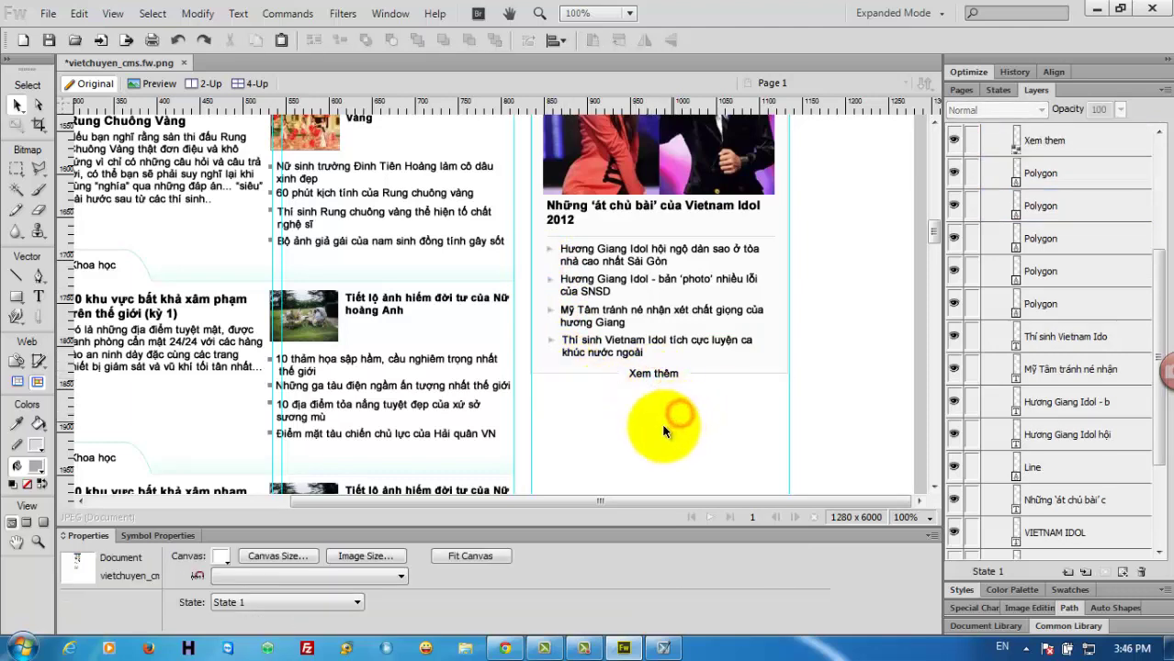
scroll(661, 423, "down", 3)
scroll(661, 413, "up", 3)
left_click(647, 372)
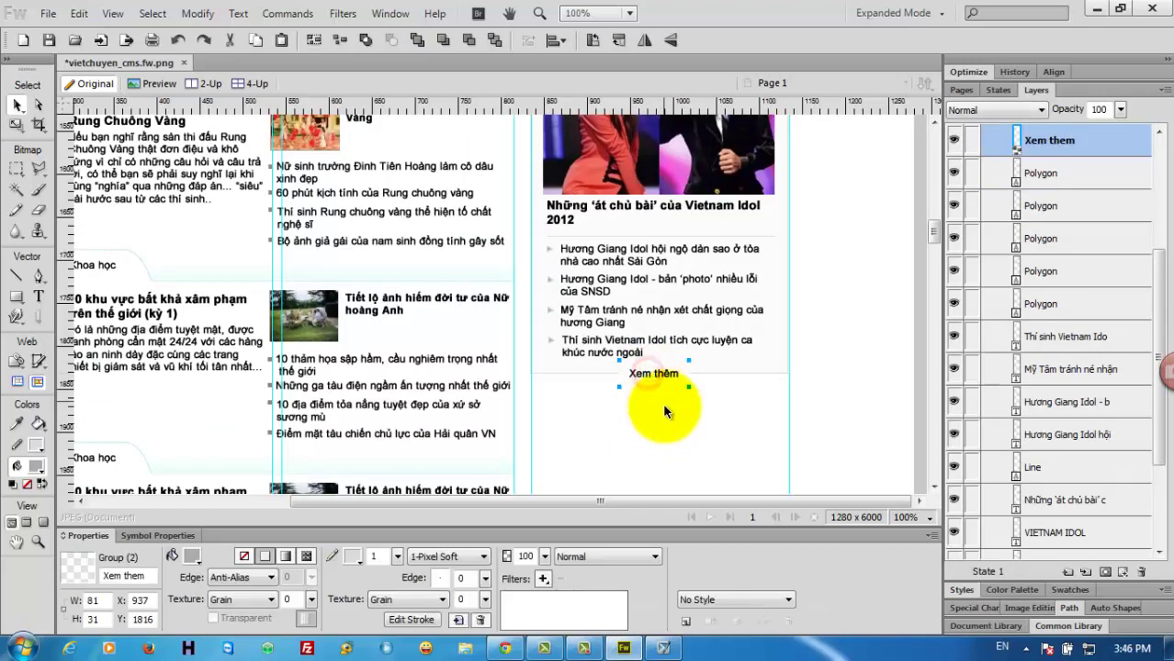
left_click(689, 448)
scroll(698, 454, "up", 3)
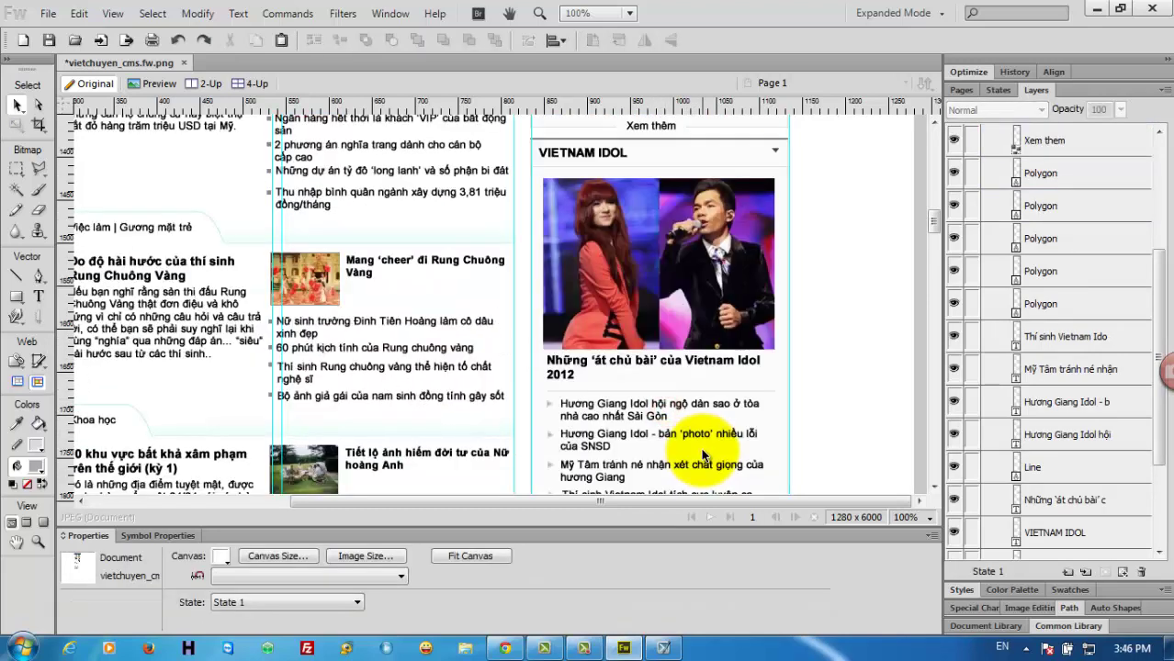
scroll(753, 395, "up", 6)
scroll(725, 391, "up", 4)
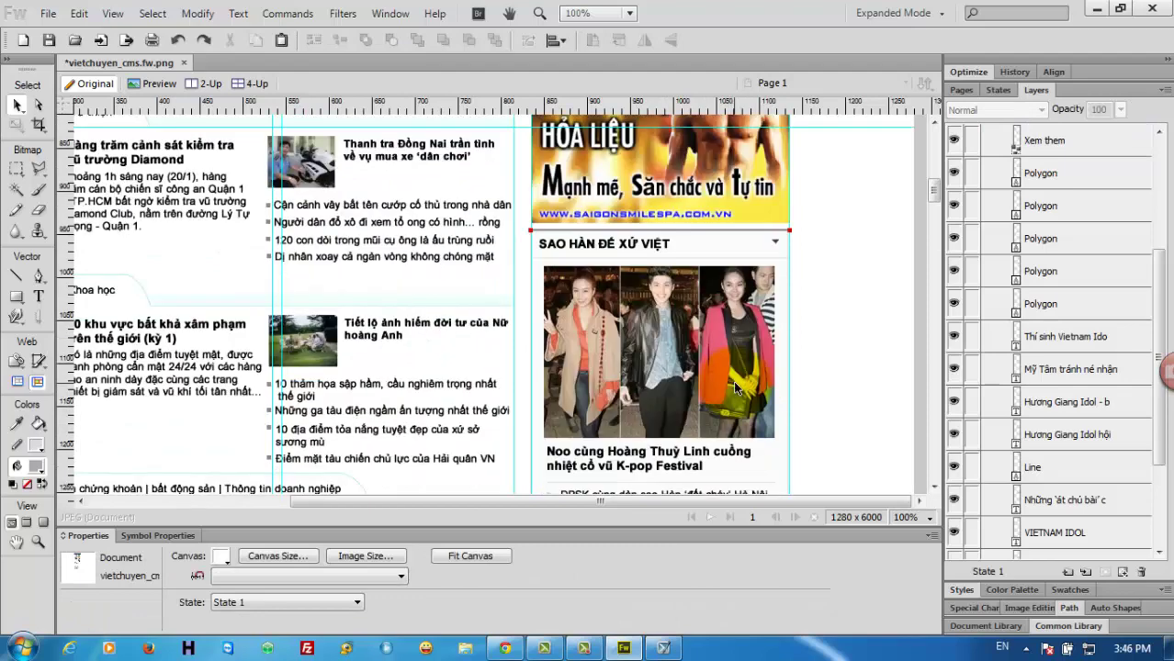
scroll(694, 371, "down", 10)
scroll(693, 367, "up", 1)
scroll(694, 365, "up", 3)
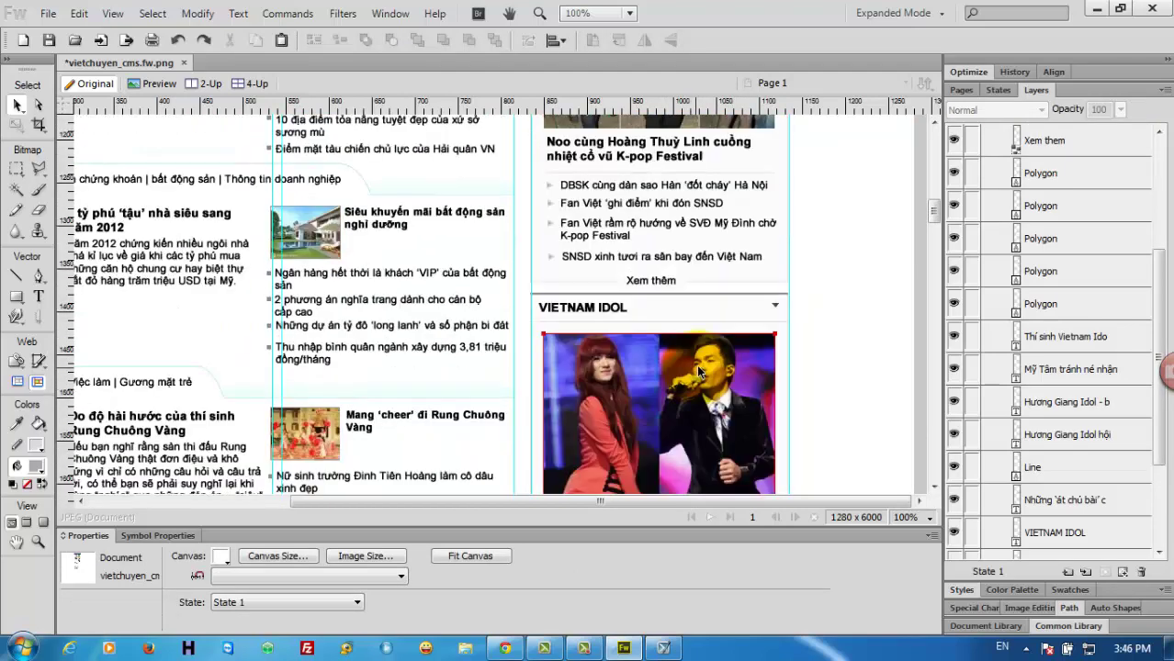
scroll(704, 369, "down", 3)
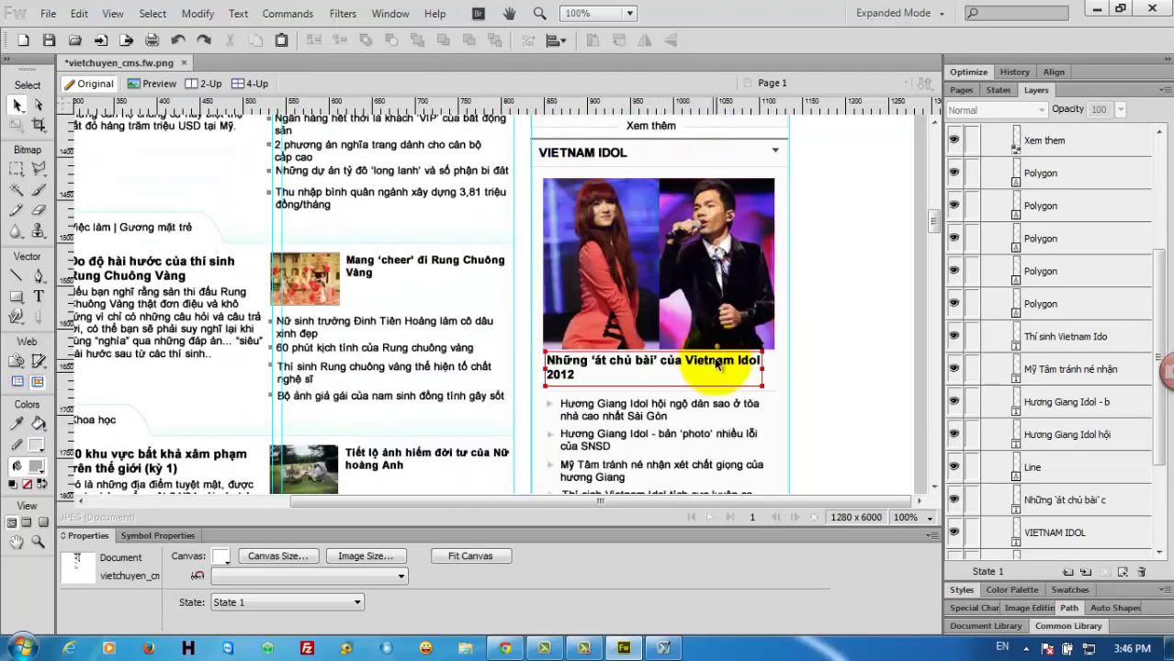
scroll(749, 236, "down", 2)
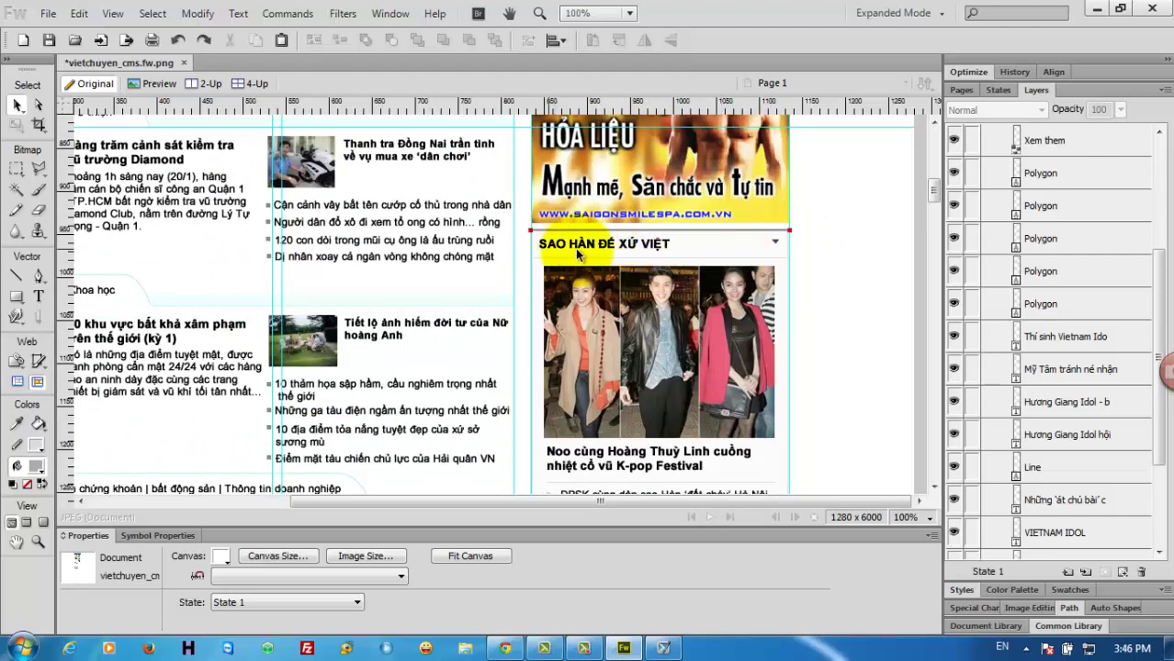
scroll(771, 305, "up", 2)
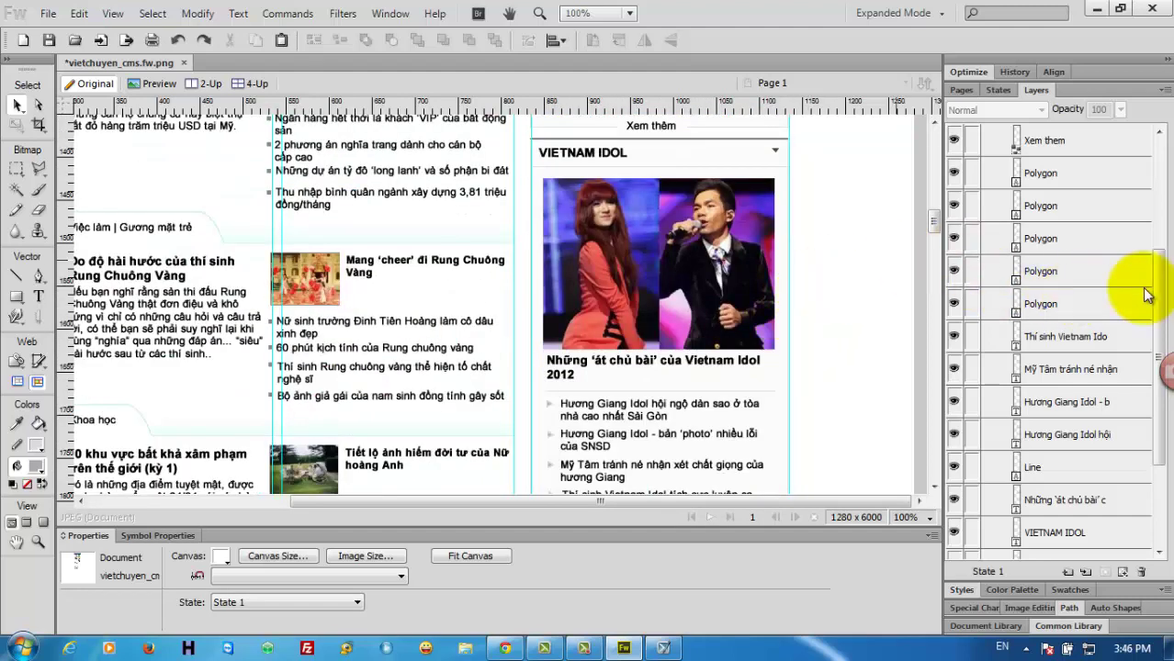
left_click_drag(933, 217, 937, 225)
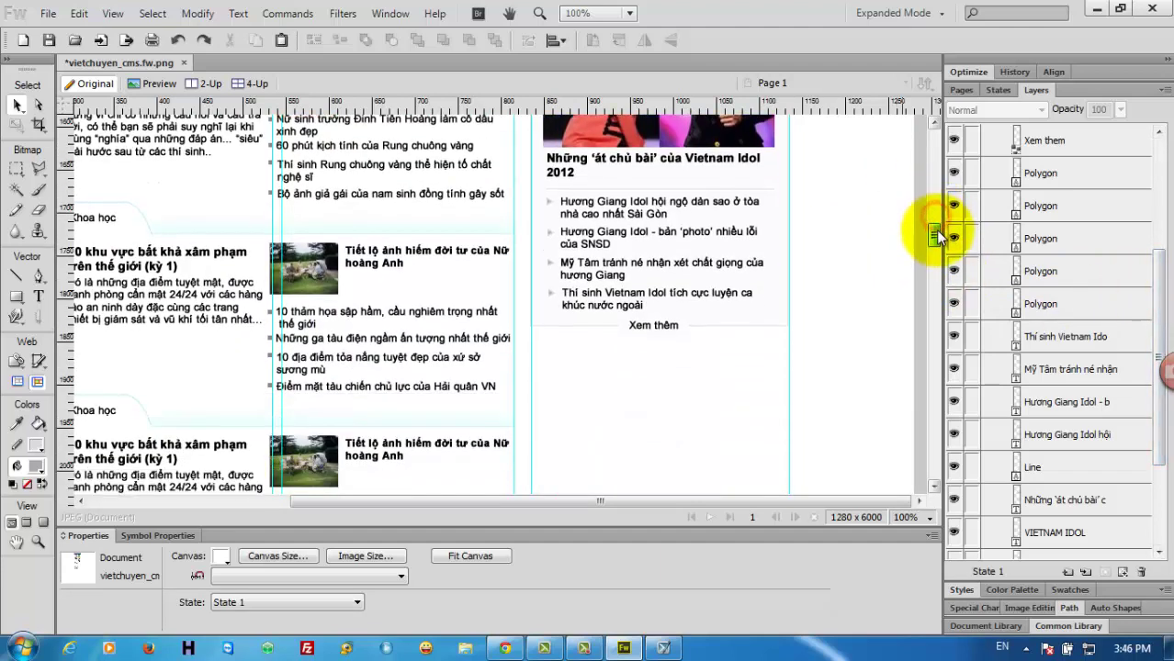
scroll(937, 225, "up", 2)
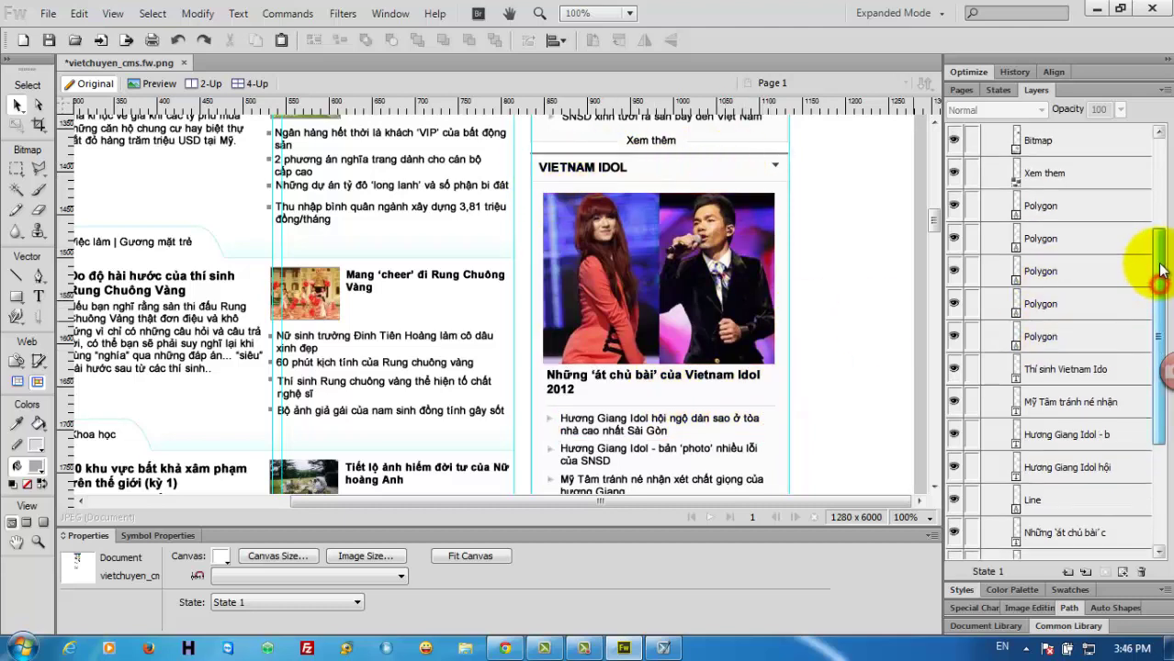
scroll(1162, 242, "up", 2)
Select the Bitmap, Xem them, Polygon and first headline layers in the Layers panel
left_click(1045, 183)
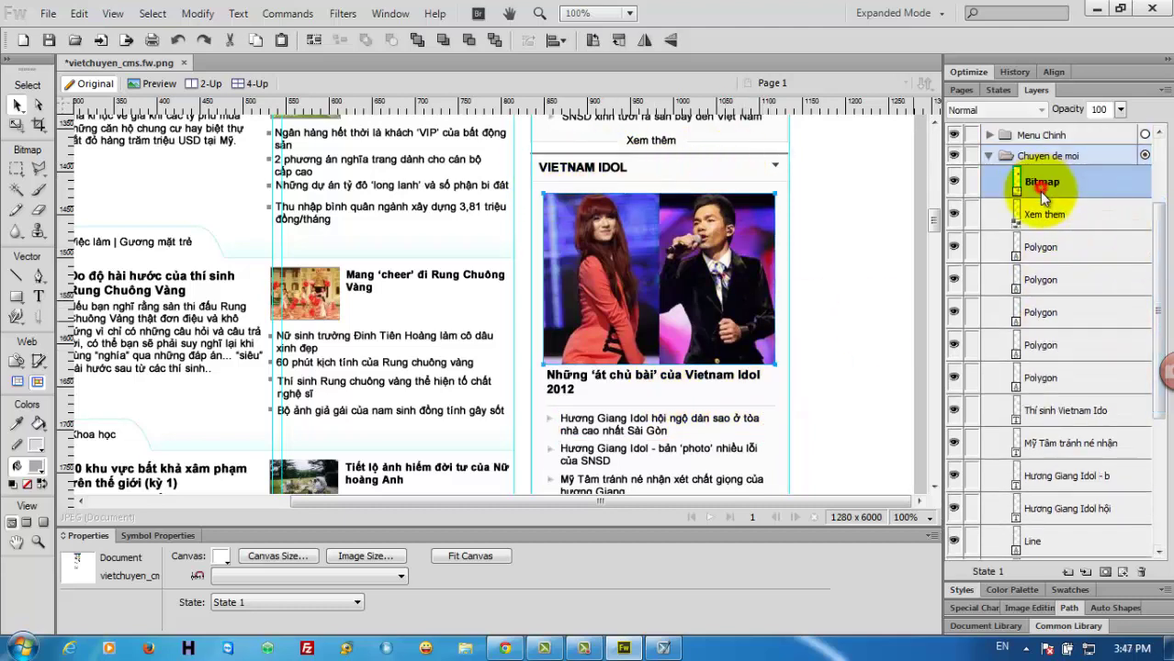
left_click(1047, 221, "shift")
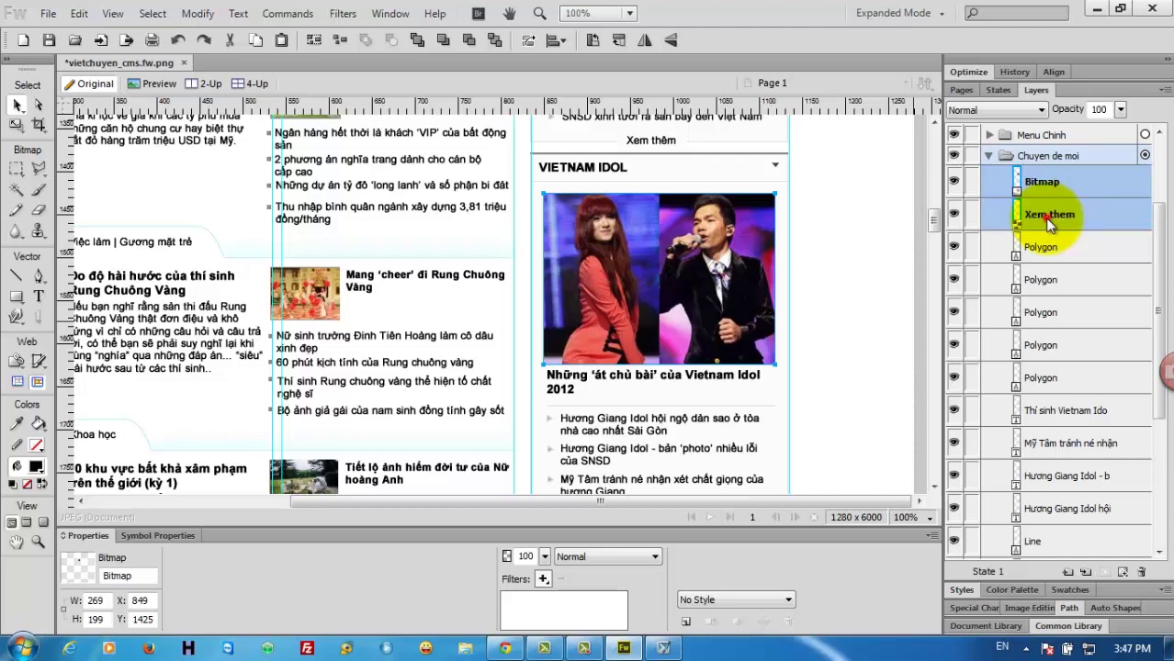
left_click(1051, 248, "shift")
left_click(1055, 280, "shift")
left_click(1065, 312, "shift")
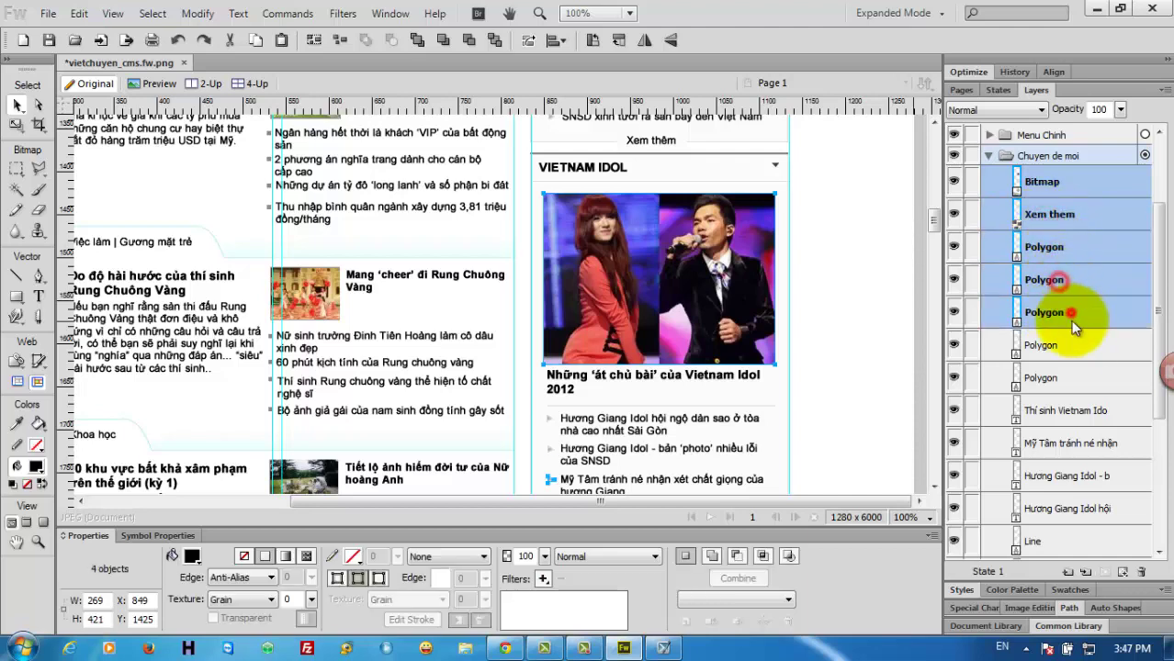
left_click(1070, 345, "shift")
left_click(1070, 377, "shift")
left_click(1069, 409, "shift")
left_click(1068, 438, "shift")
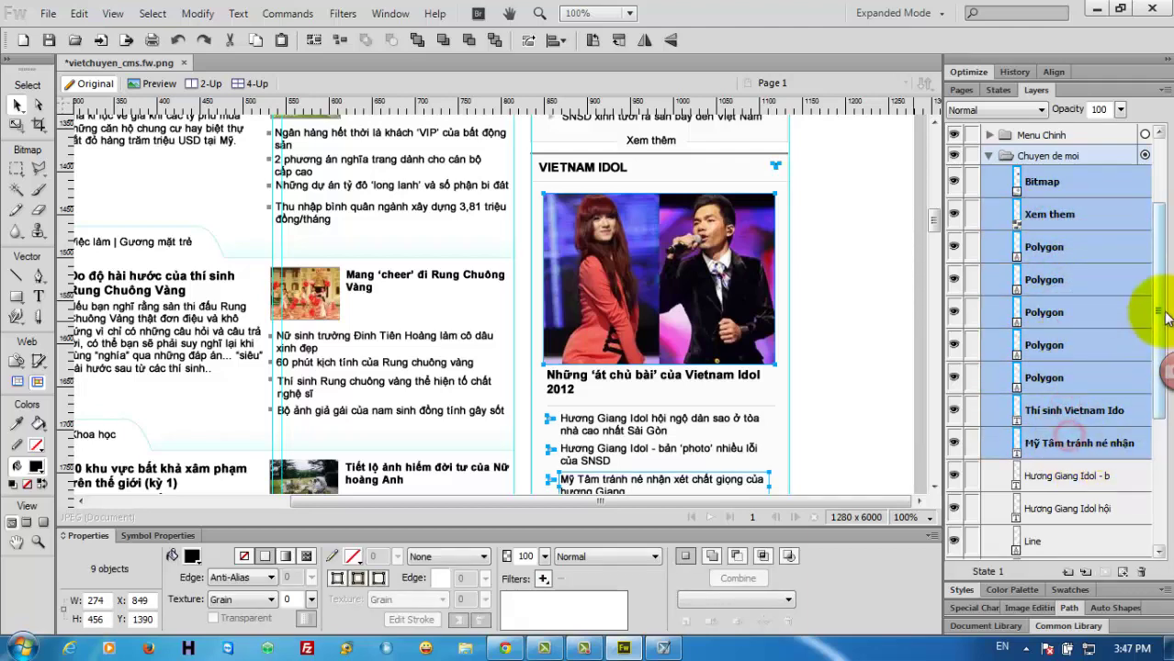
left_click_drag(1152, 310, 1152, 341)
Add the remaining headline, caption, Line and Rectangle layers to complete the 17-object selection
left_click(1092, 369, "shift")
left_click(1088, 404, "shift")
left_click(1065, 436, "shift")
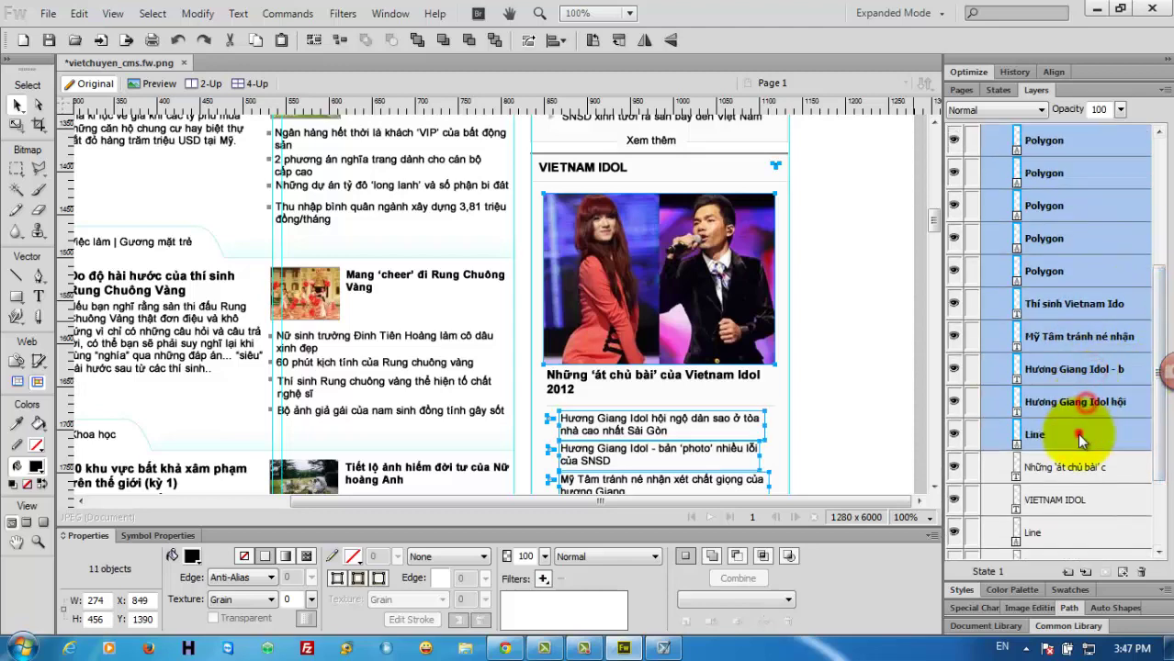
left_click(1065, 468, "shift")
left_click(1065, 501, "shift")
left_click(1069, 528, "shift")
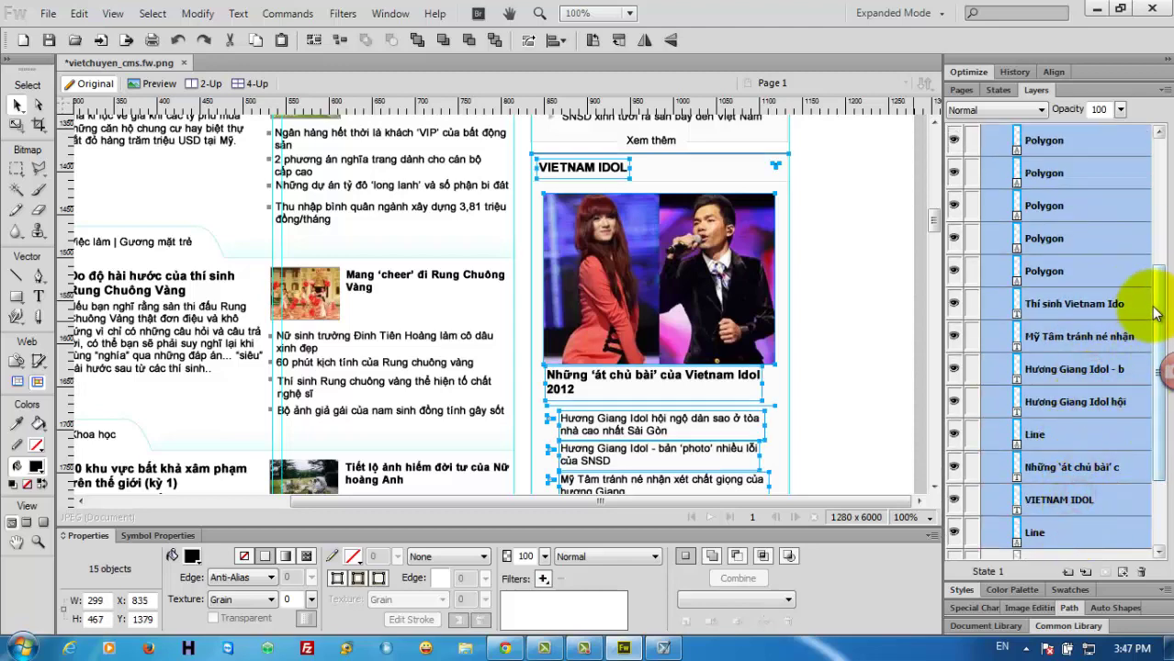
left_click_drag(1157, 367, 1157, 430)
left_click(1074, 427, "shift")
left_click(1071, 464, "shift")
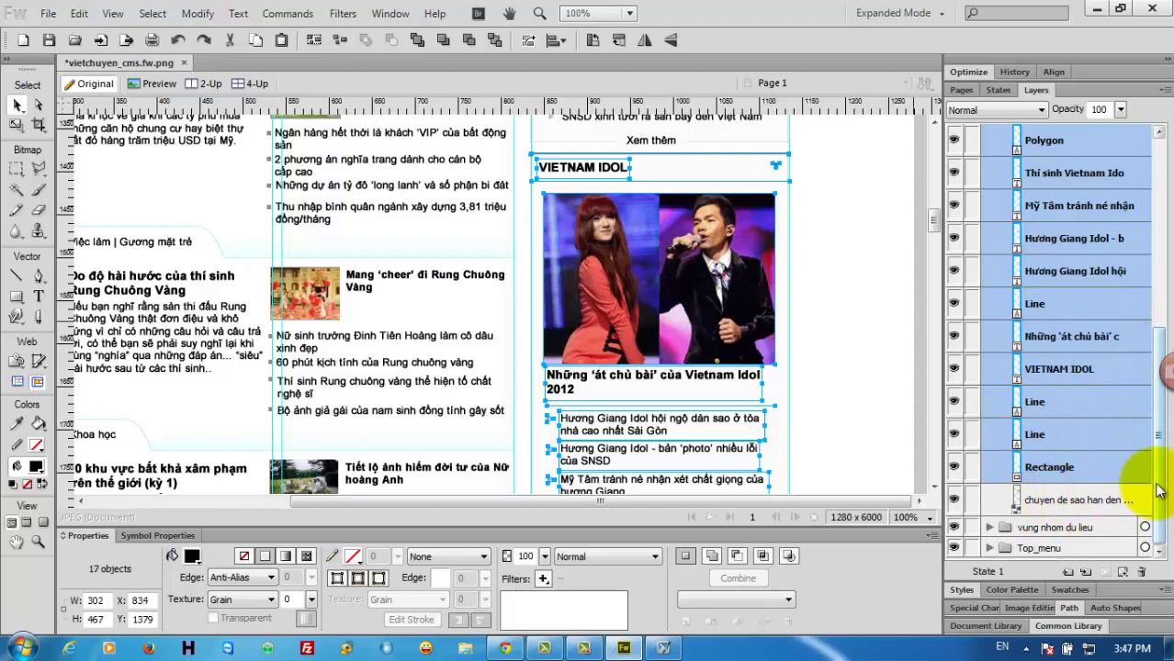
left_click_drag(1157, 467, 1157, 354)
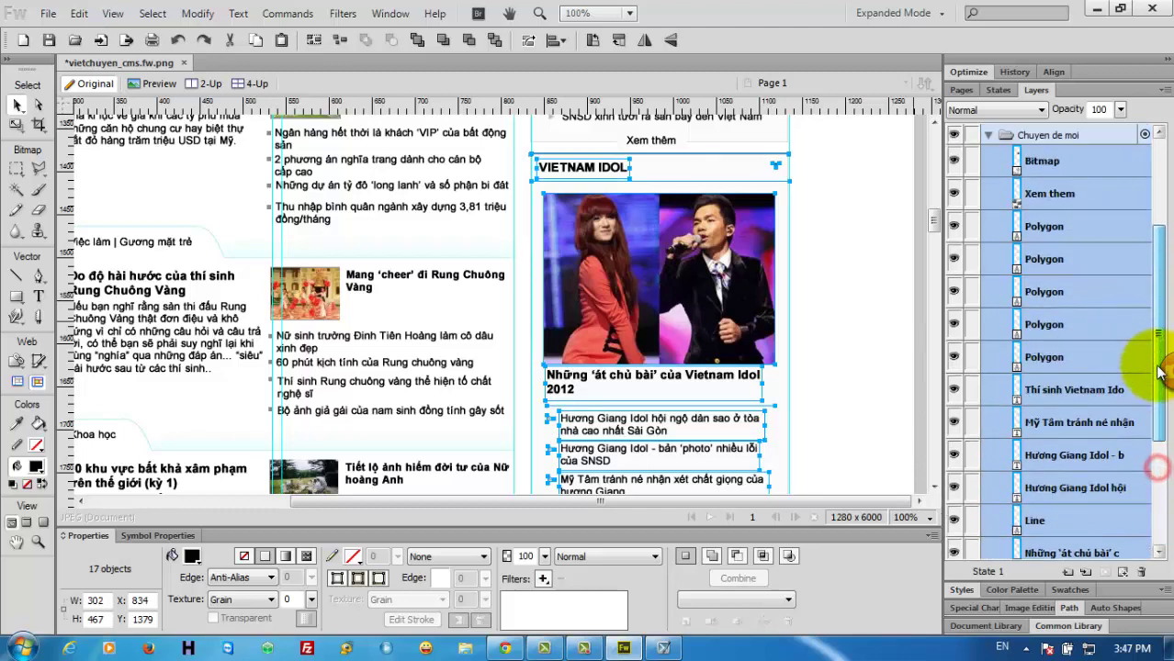
scroll(935, 260, "down", 5)
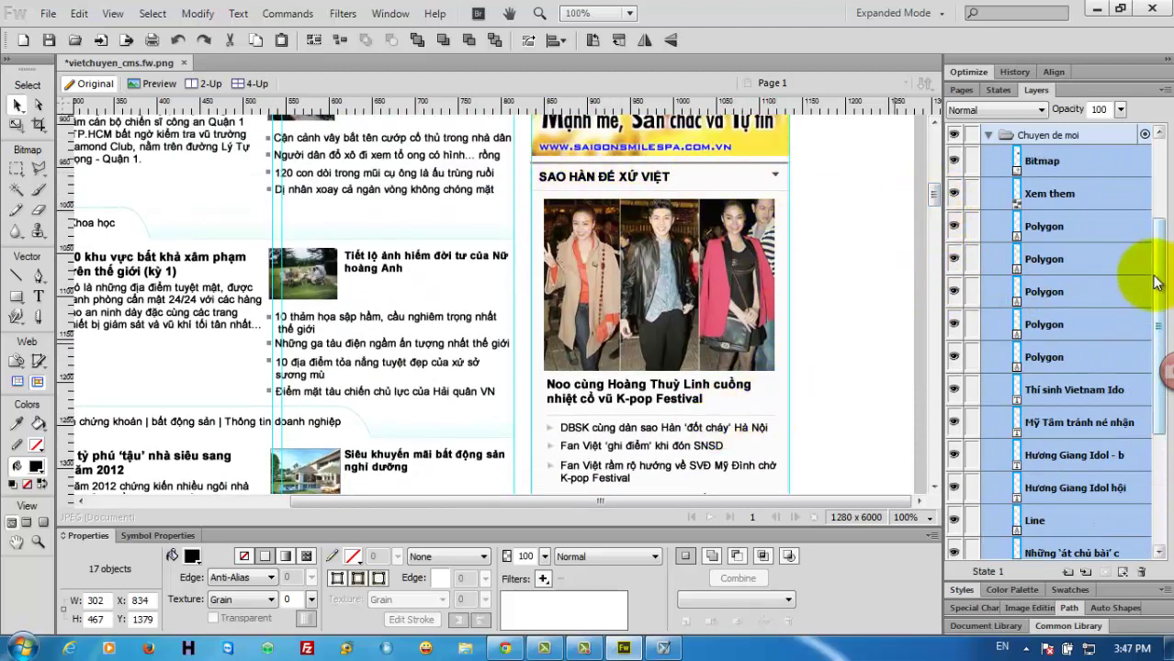
left_click_drag(1157, 277, 1153, 389)
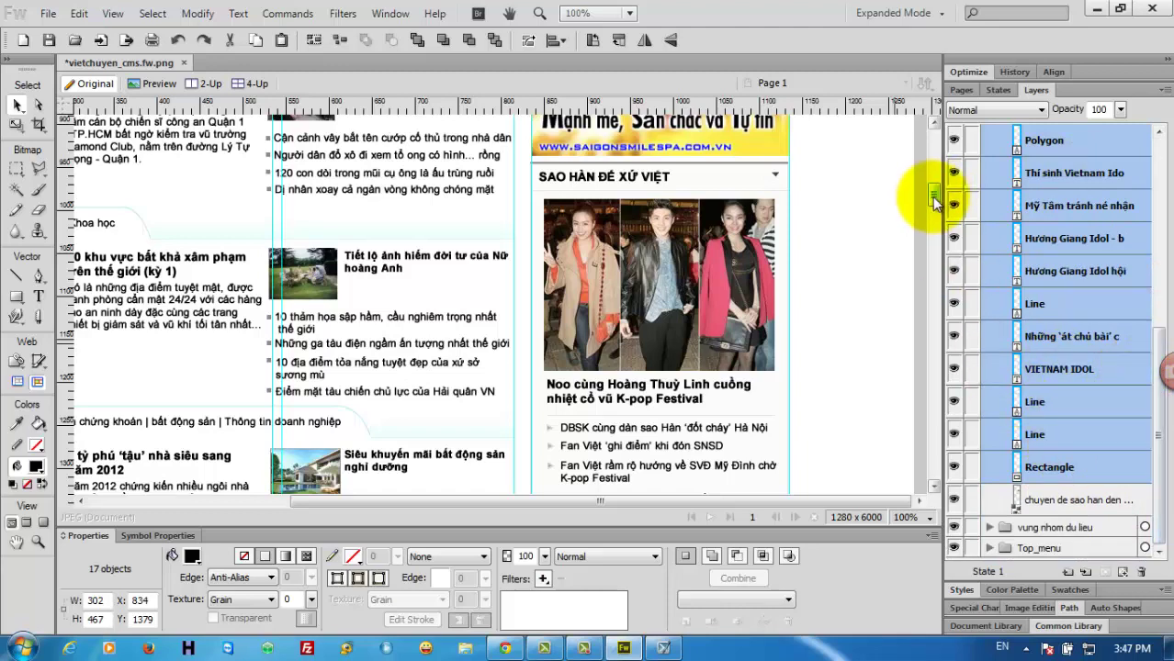
left_click_drag(935, 202, 933, 222)
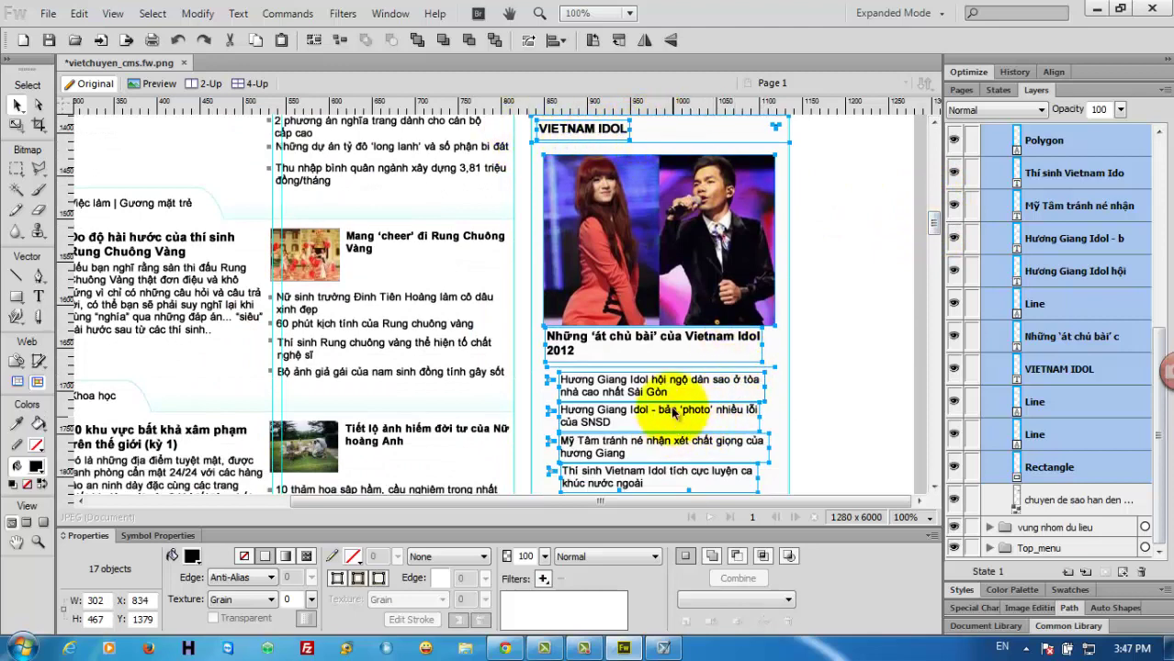
left_click(198, 13)
Group the 17 selected objects and name the group CHUYEN DE VIETNAM IDOL
left_click(240, 396)
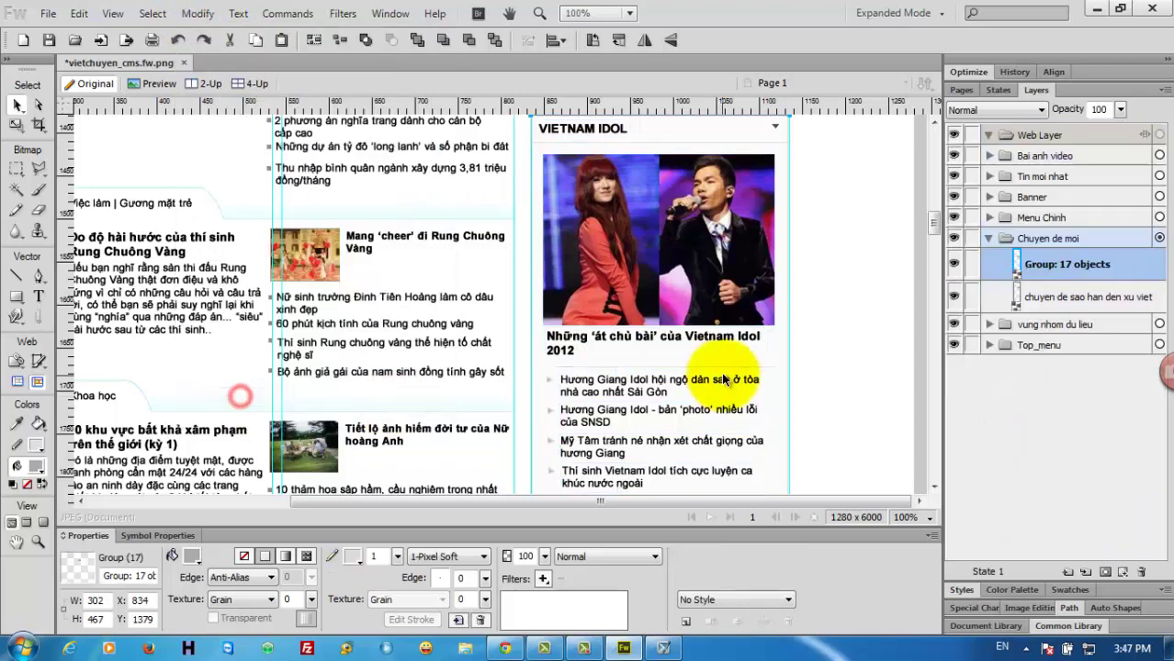
double_click(1036, 268)
type("CHUYEN DE VIETNAM IDOL")
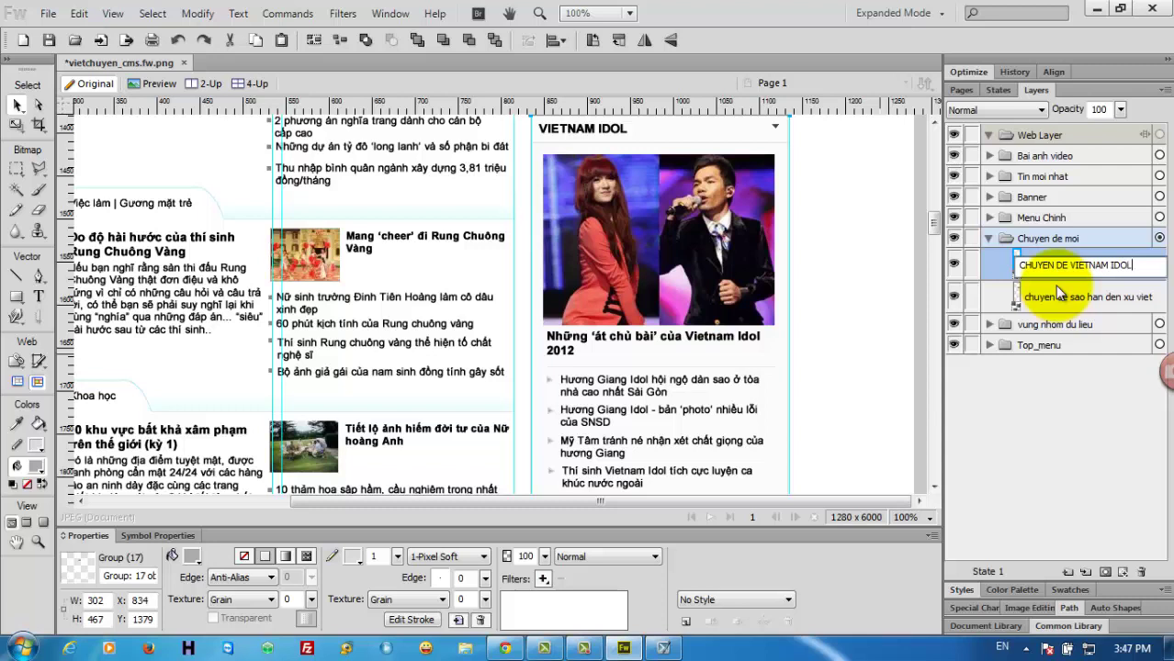
key("Return")
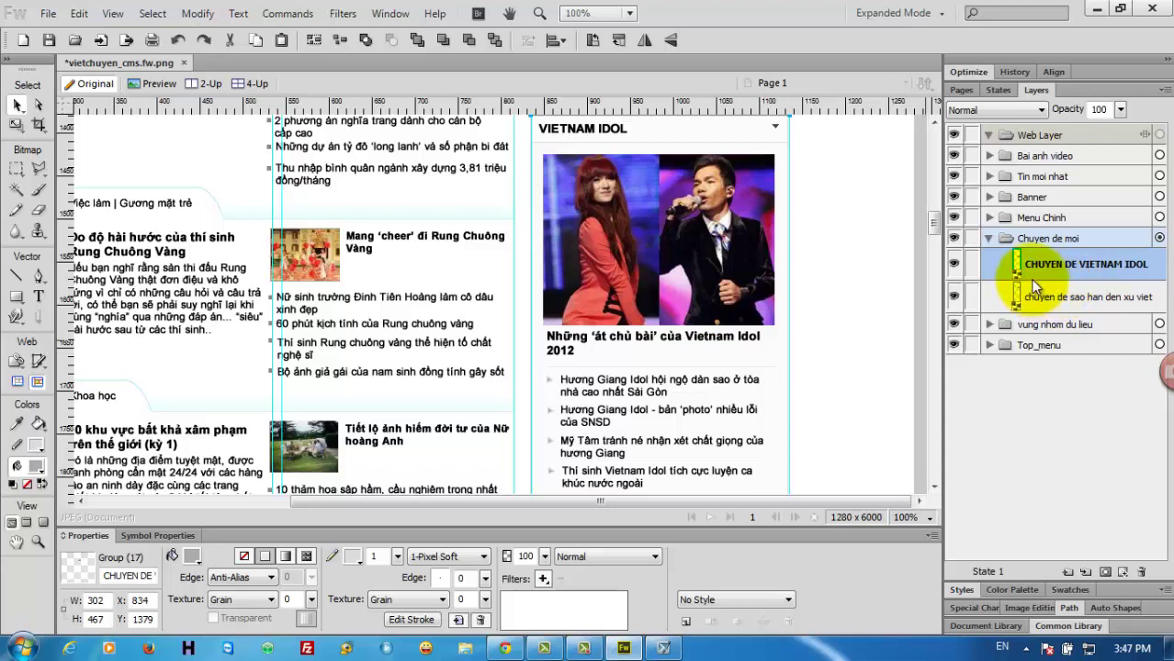
Toggle the CHUYEN DE VIETNAM IDOL group's visibility off and on to check it on the canvas
left_click(955, 266)
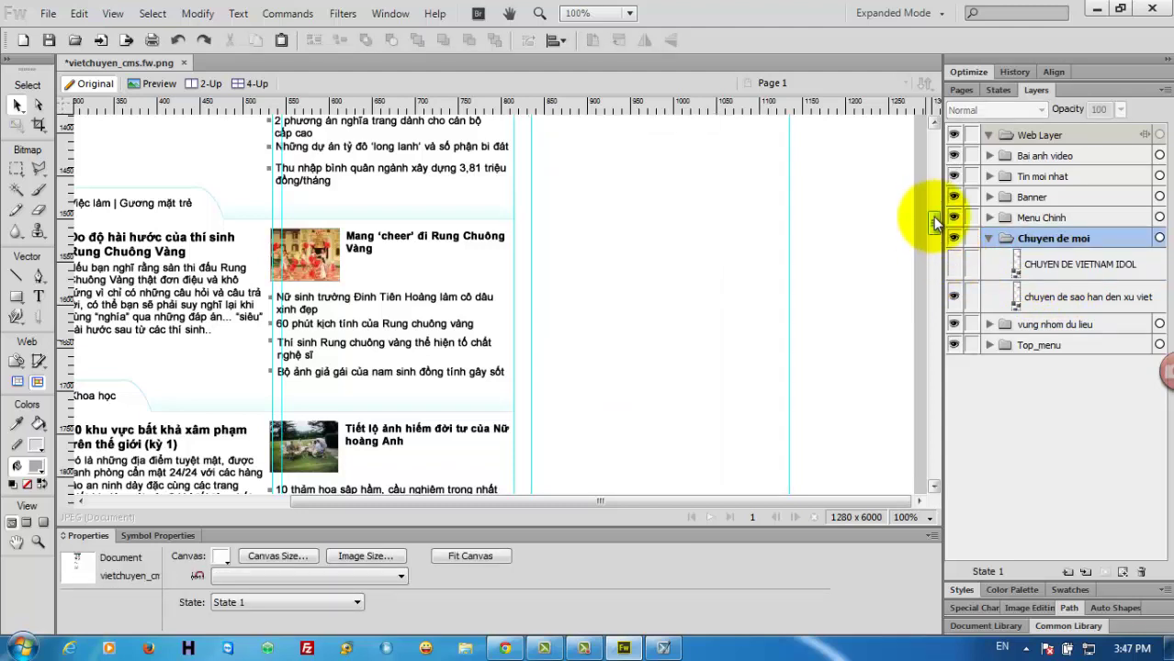
scroll(935, 221, "up", 3)
scroll(934, 220, "up", 1)
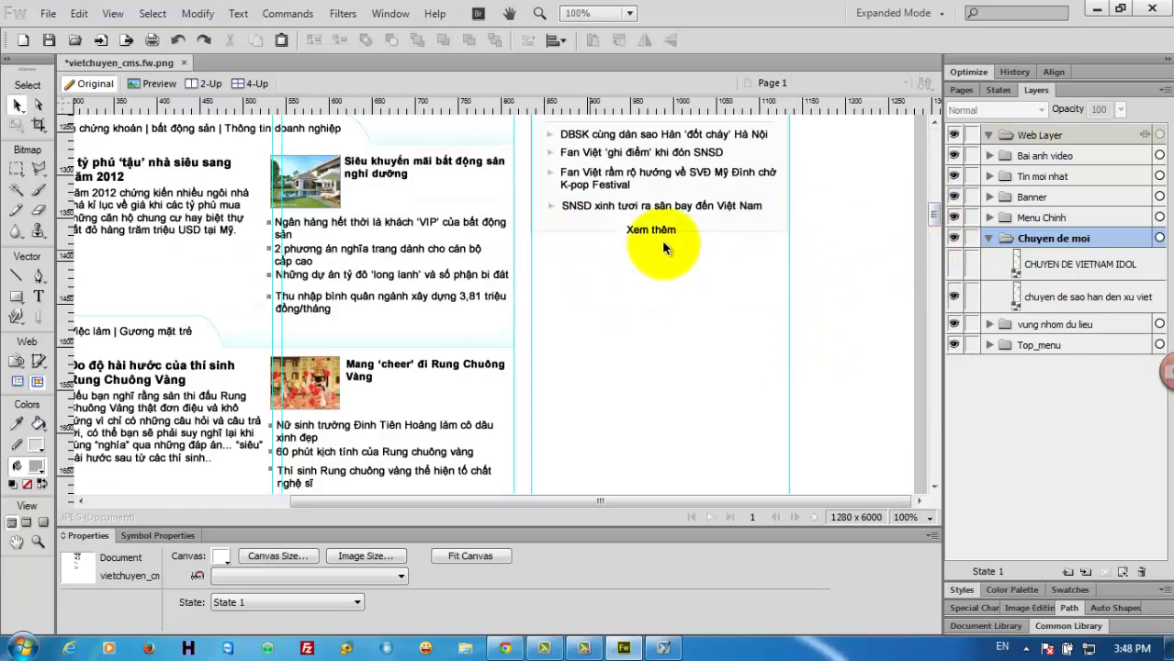
left_click(953, 266)
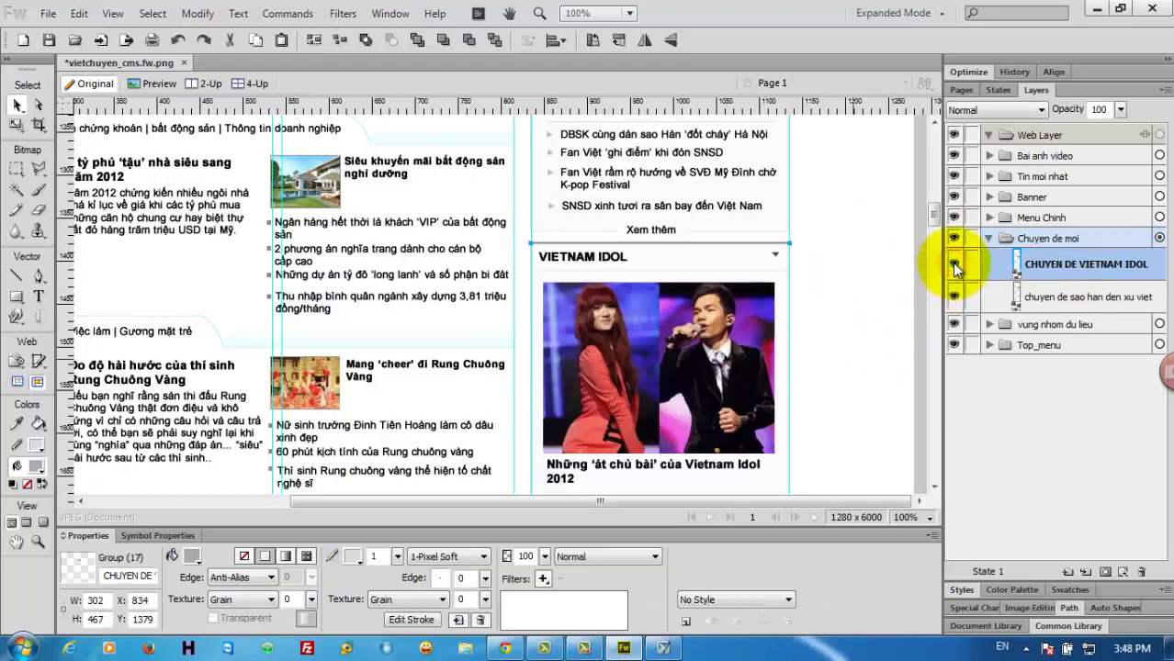
left_click(954, 266)
left_click(954, 266)
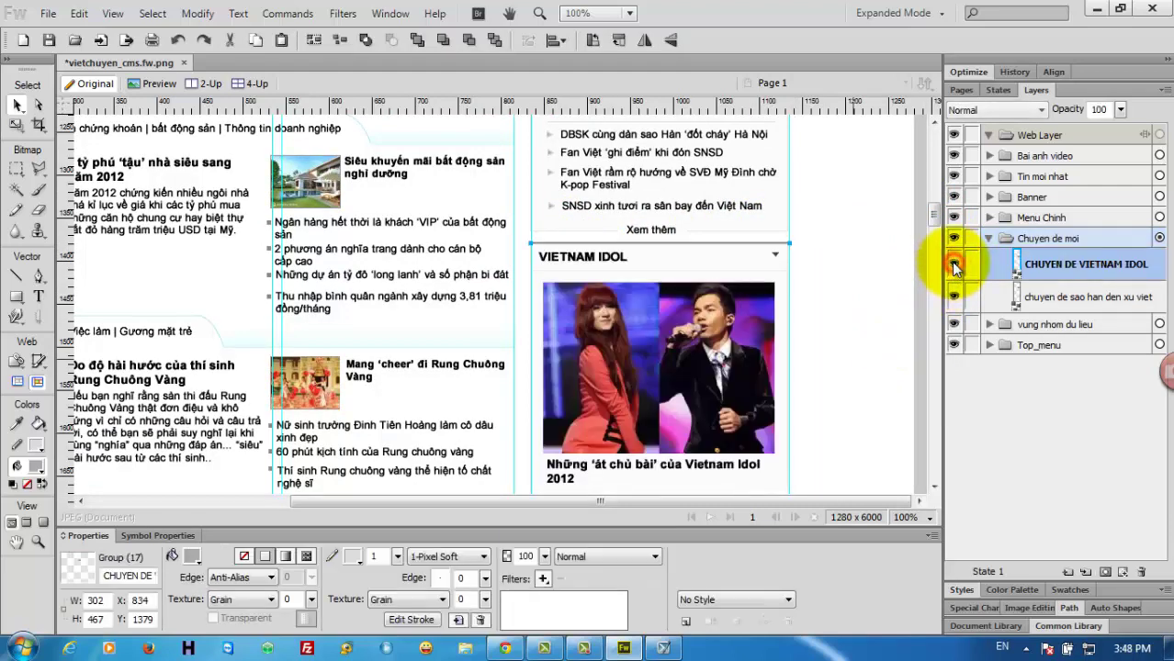
mouse_move(931, 213)
left_mouse_down()
mouse_move(934, 228)
mouse_move(935, 204)
mouse_move(945, 229)
left_mouse_up()
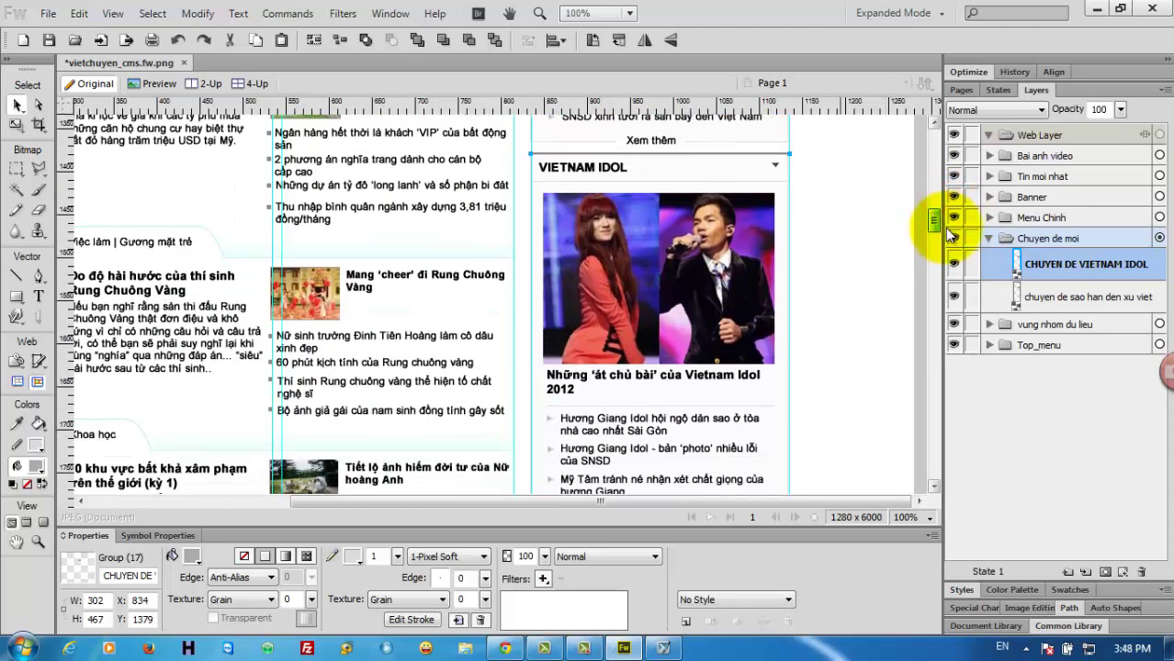
left_click(505, 649)
scroll(614, 442, "down", 3)
scroll(624, 417, "down", 1)
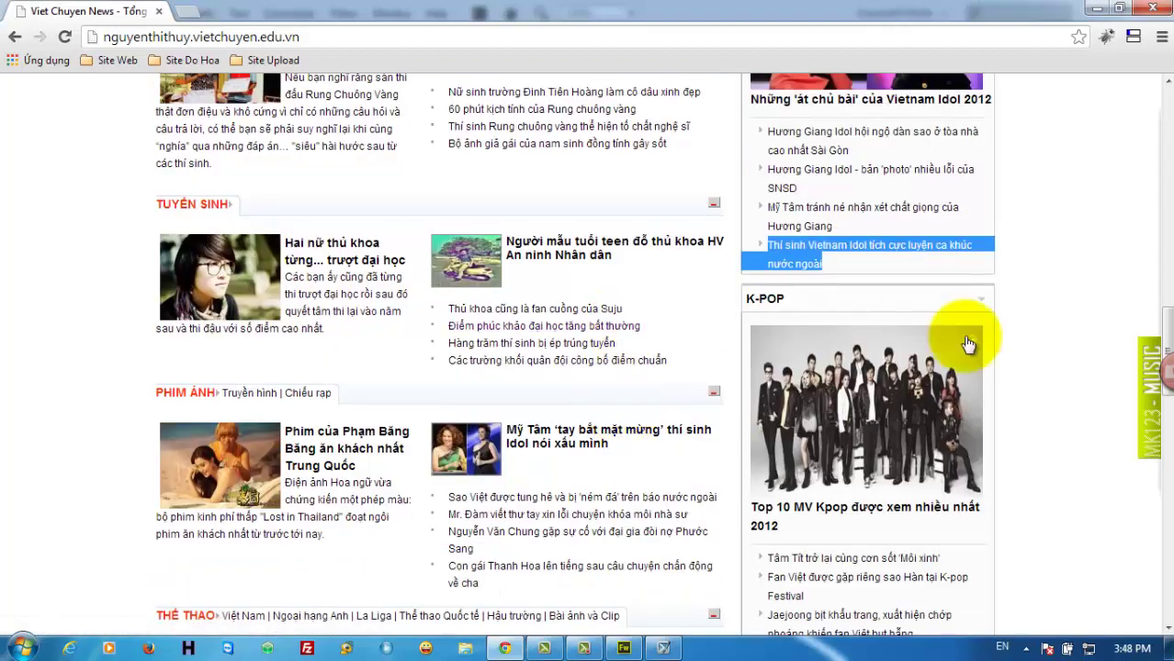
left_click(1060, 308)
scroll(1056, 342, "down", 1)
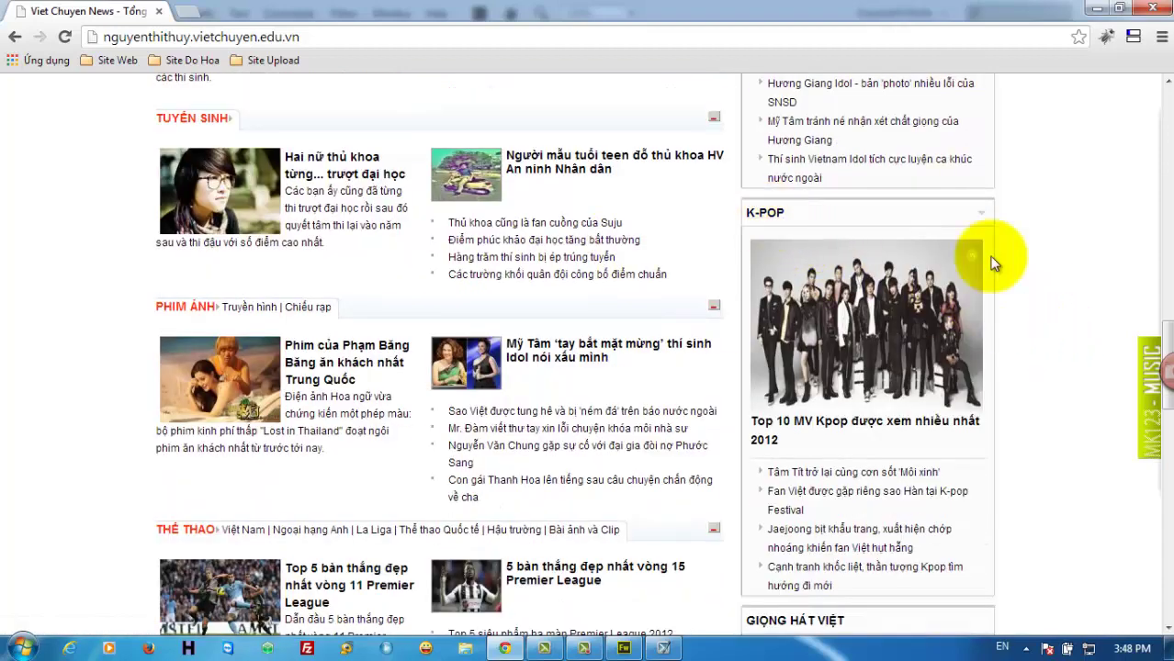
scroll(1005, 285, "down", 3)
scroll(976, 404, "down", 1)
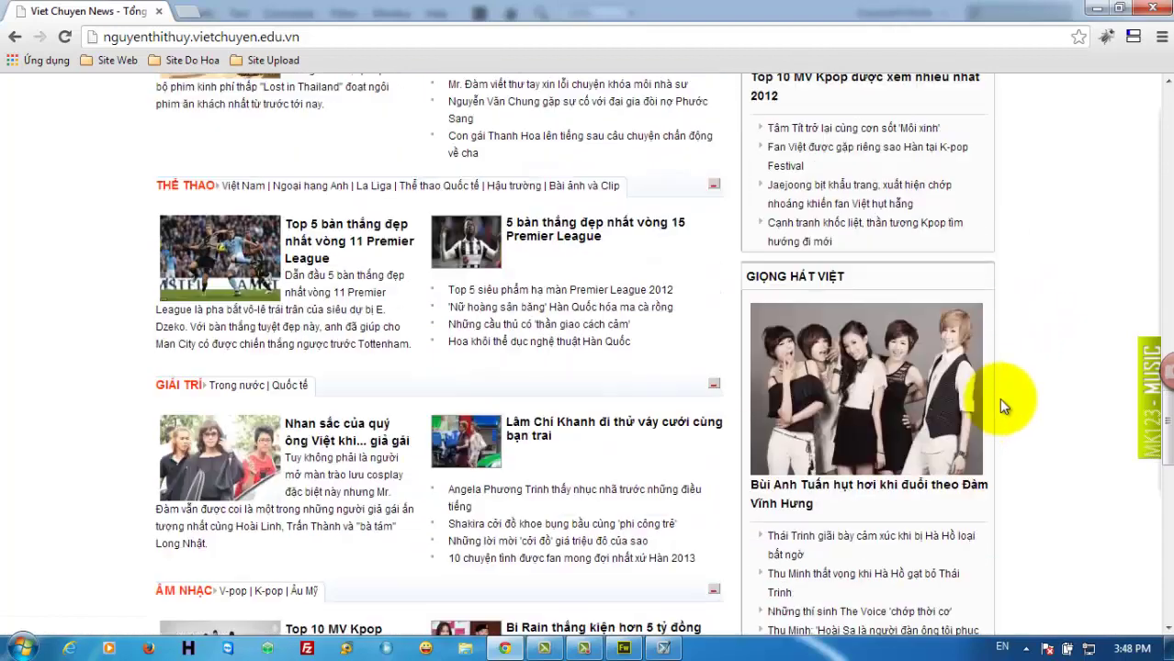
scroll(992, 390, "up", 4)
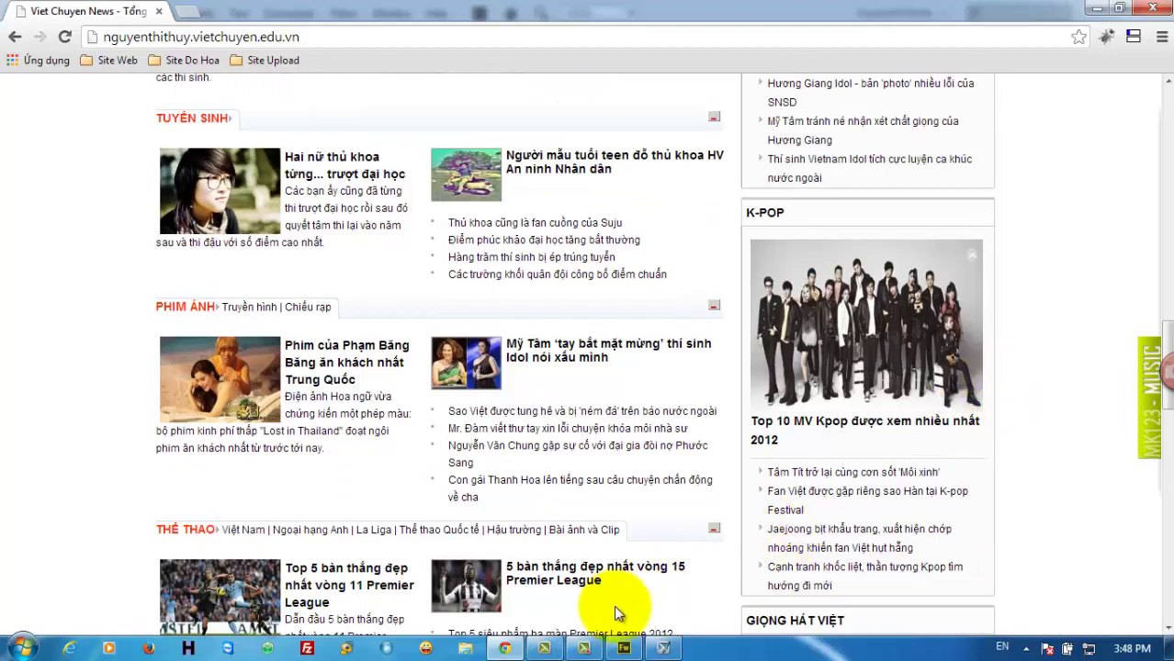
left_click(624, 647)
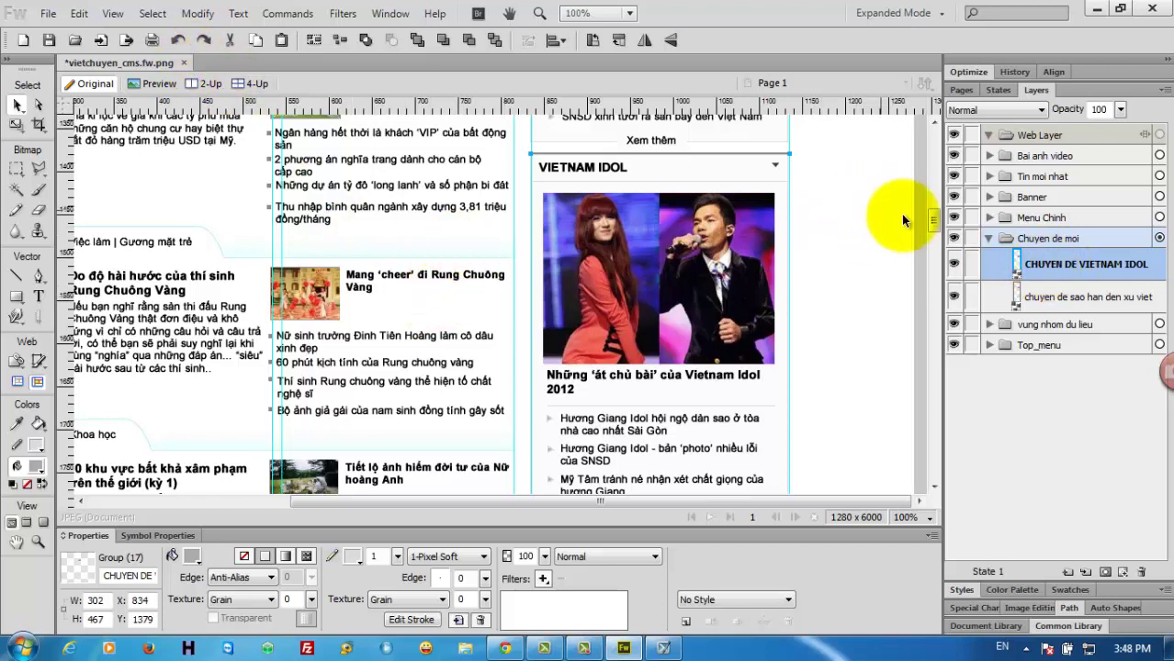
Duplicate the Vietnam Idol group and position the copy just below the original box
key("ctrl+shift+d")
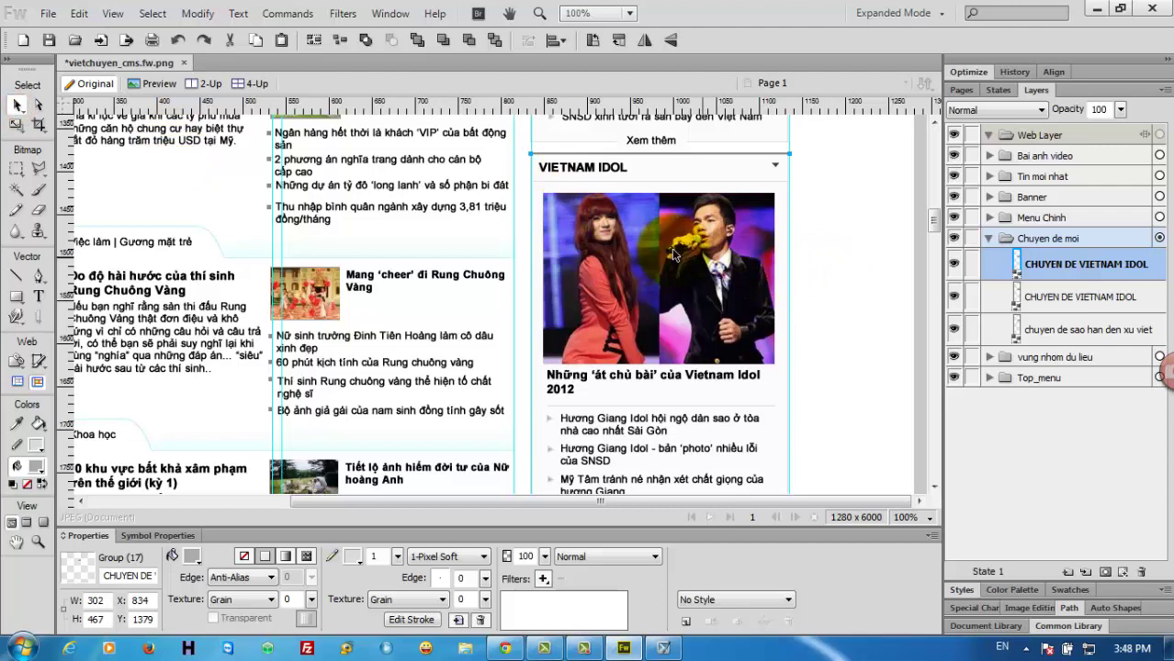
mouse_move(670, 249)
left_mouse_down()
mouse_move(730, 222)
mouse_move(791, 295)
left_mouse_up()
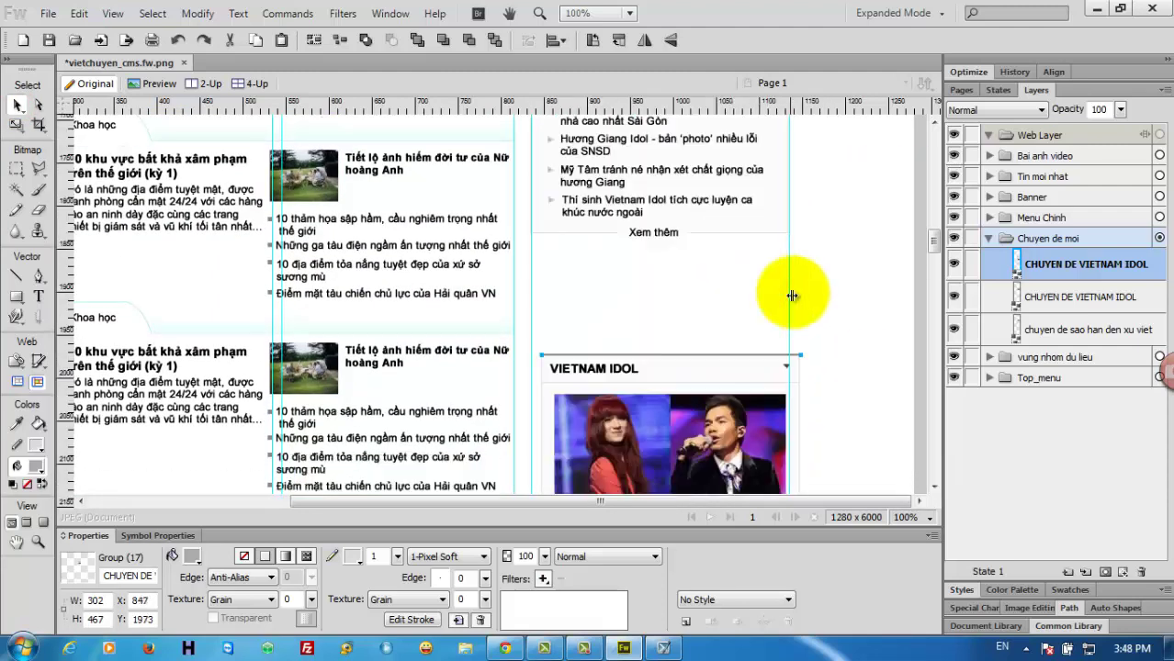
left_click_drag(792, 295, 693, 300)
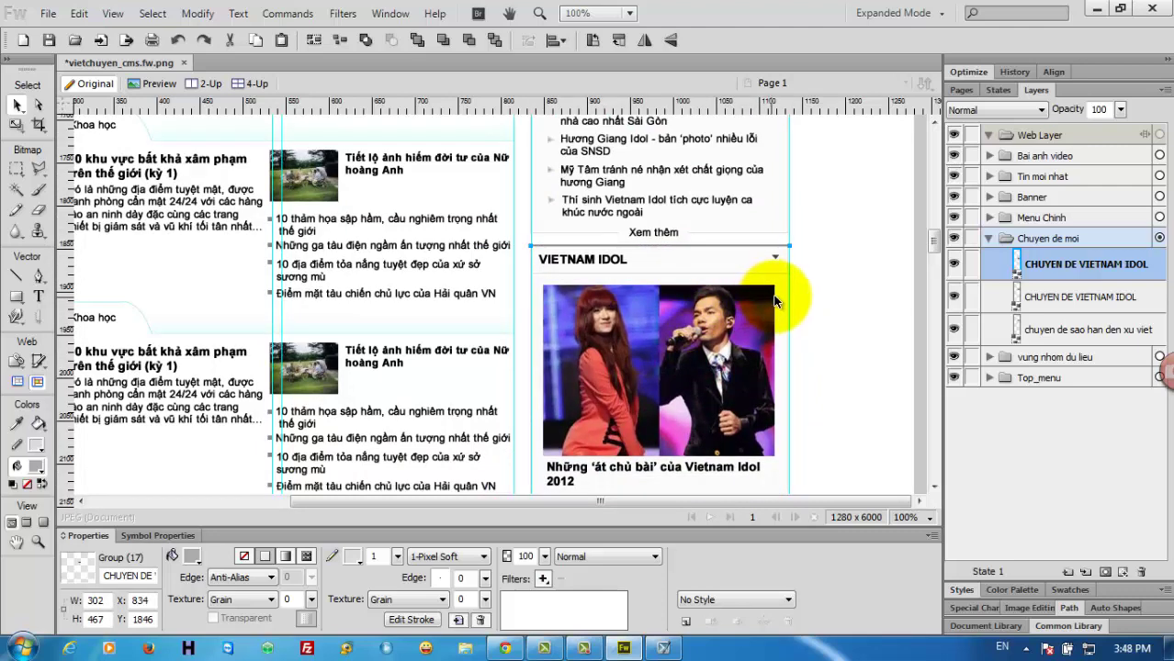
left_click(955, 264)
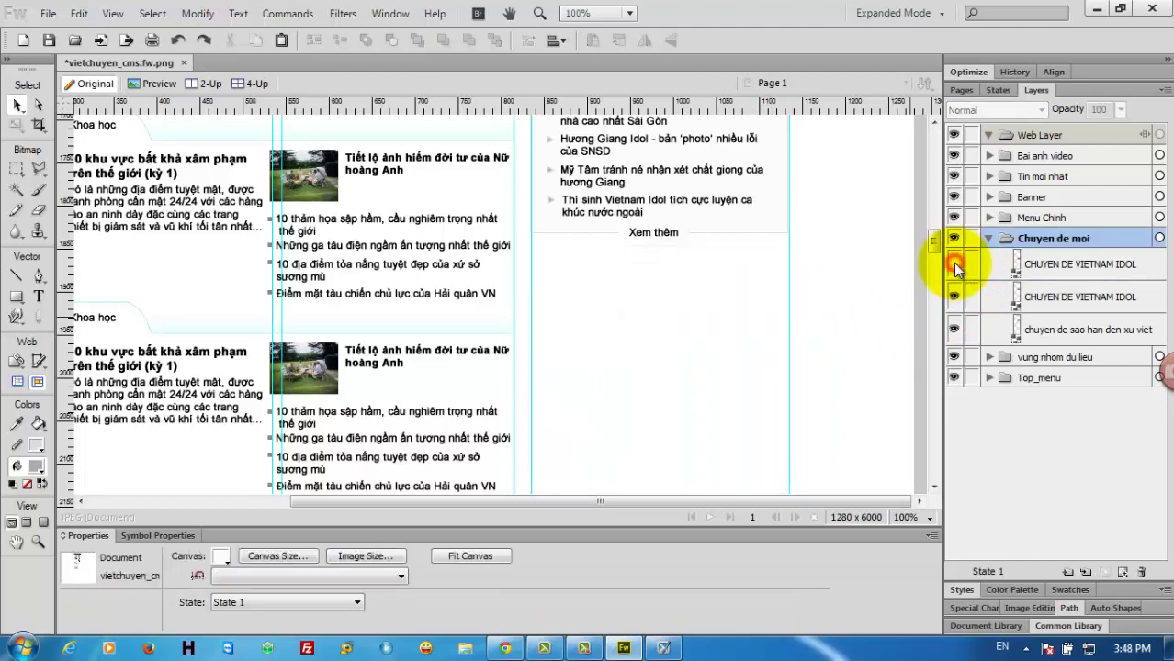
left_click(954, 264)
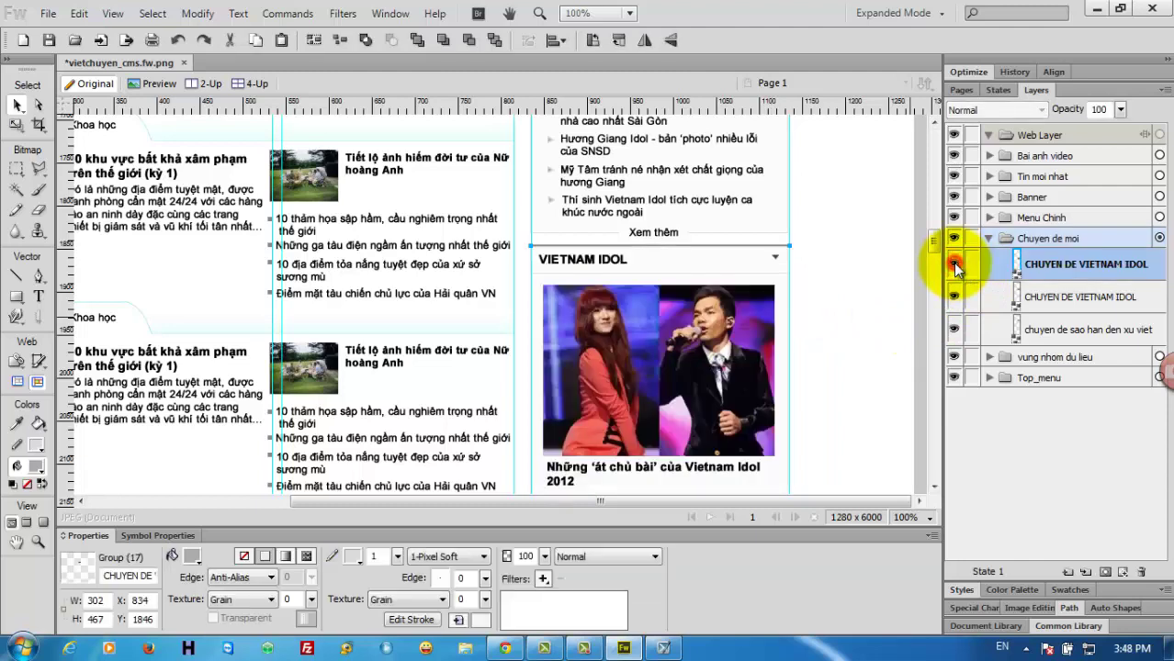
Compare against the live website, then begin renaming the copied group's layer
left_click(505, 647)
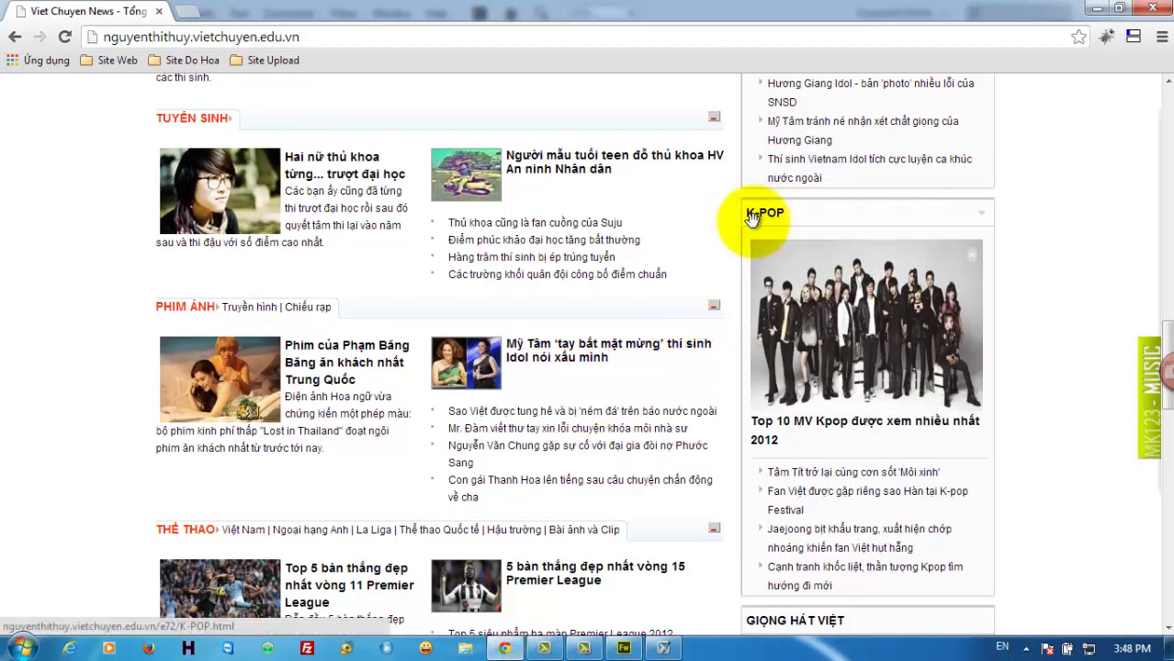
left_click(625, 650)
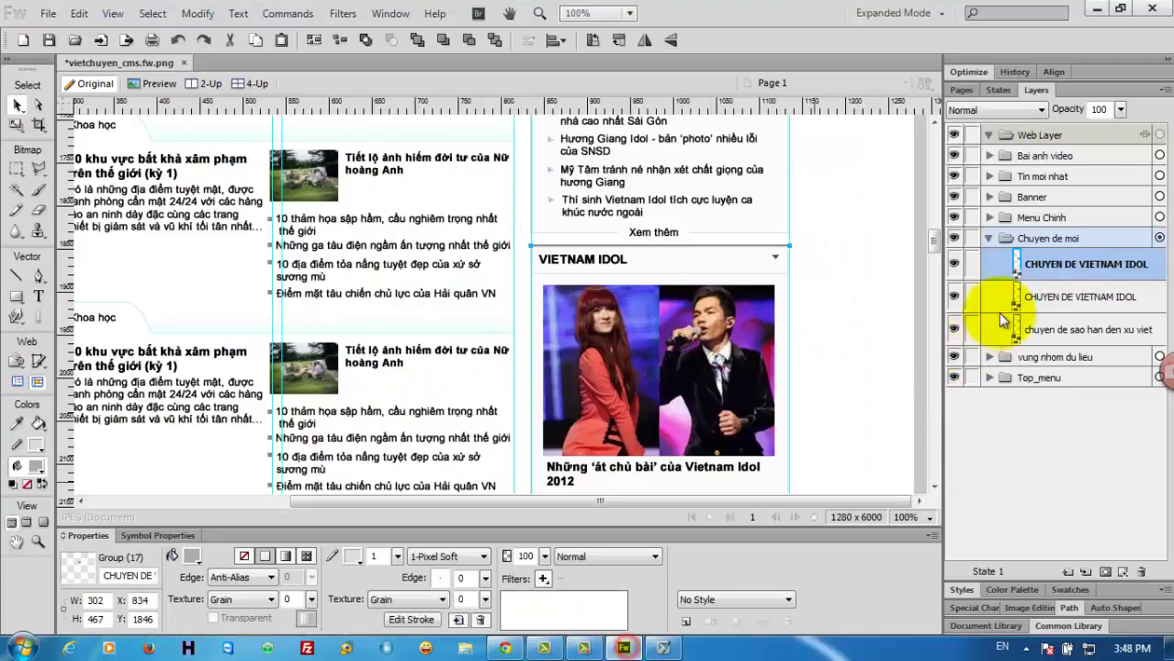
double_click(1041, 266)
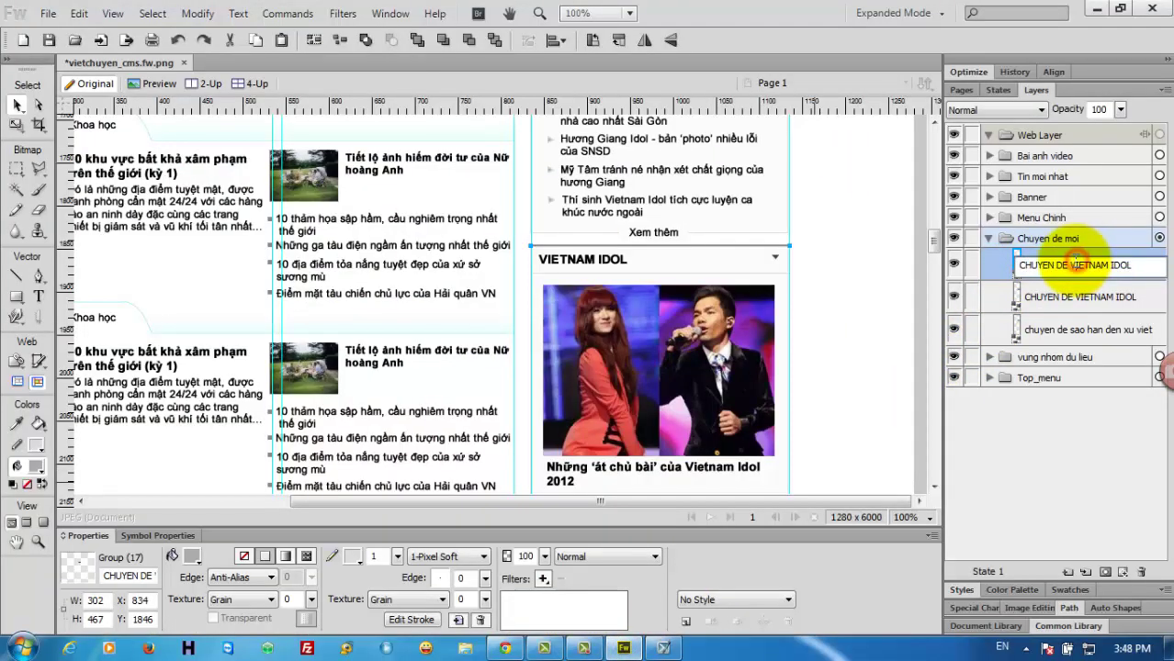
Rename the copied group's layer to CHUYEN DE KPOP
left_click_drag(1069, 264, 1163, 265)
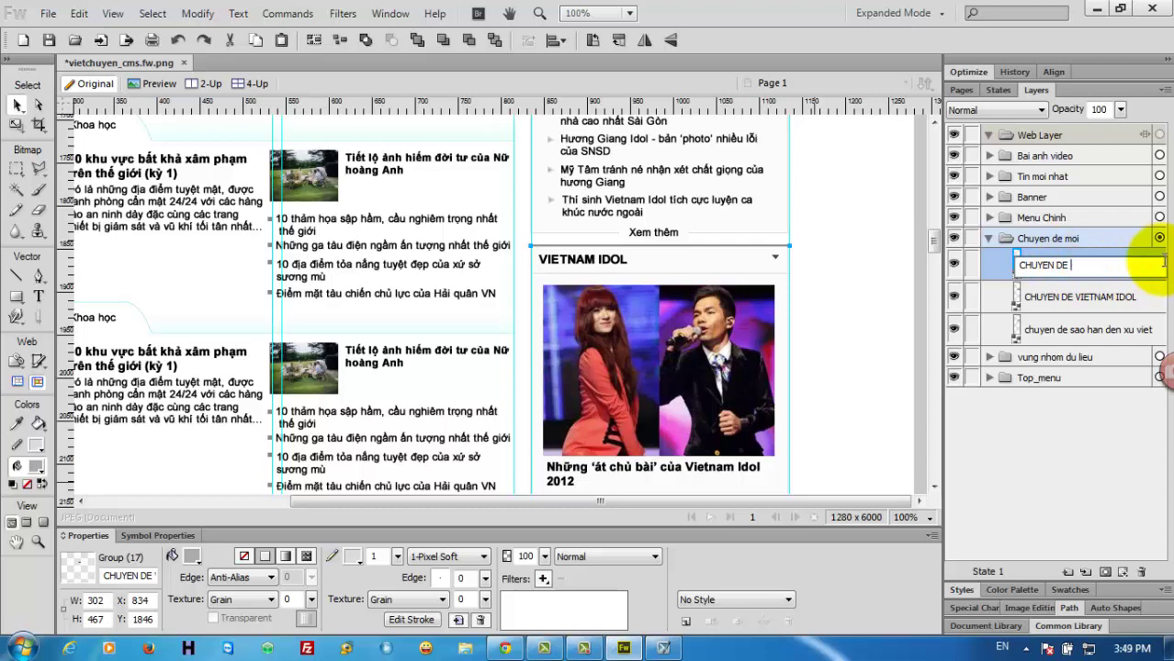
type("KPO")
key("Return")
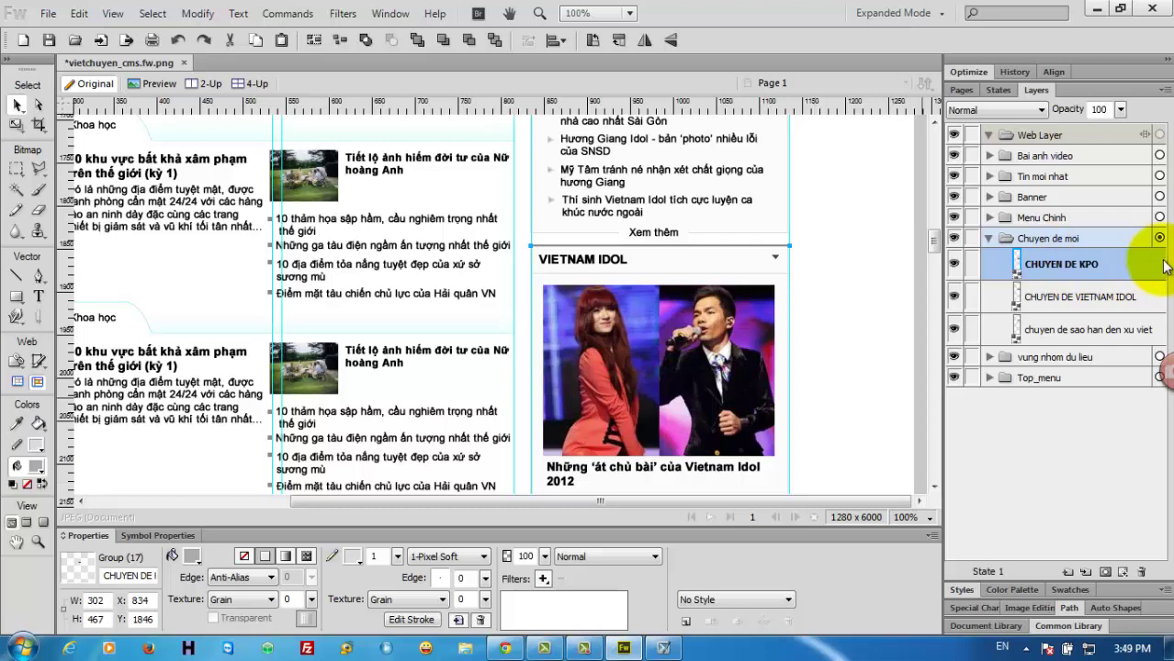
double_click(1108, 266)
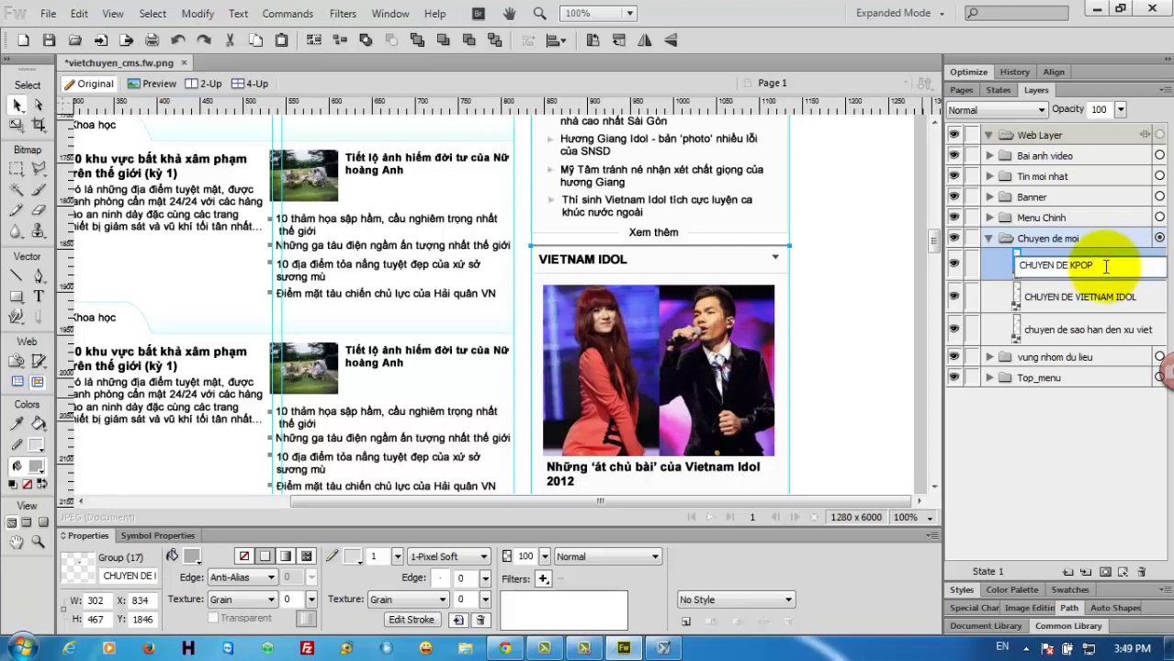
key("Return")
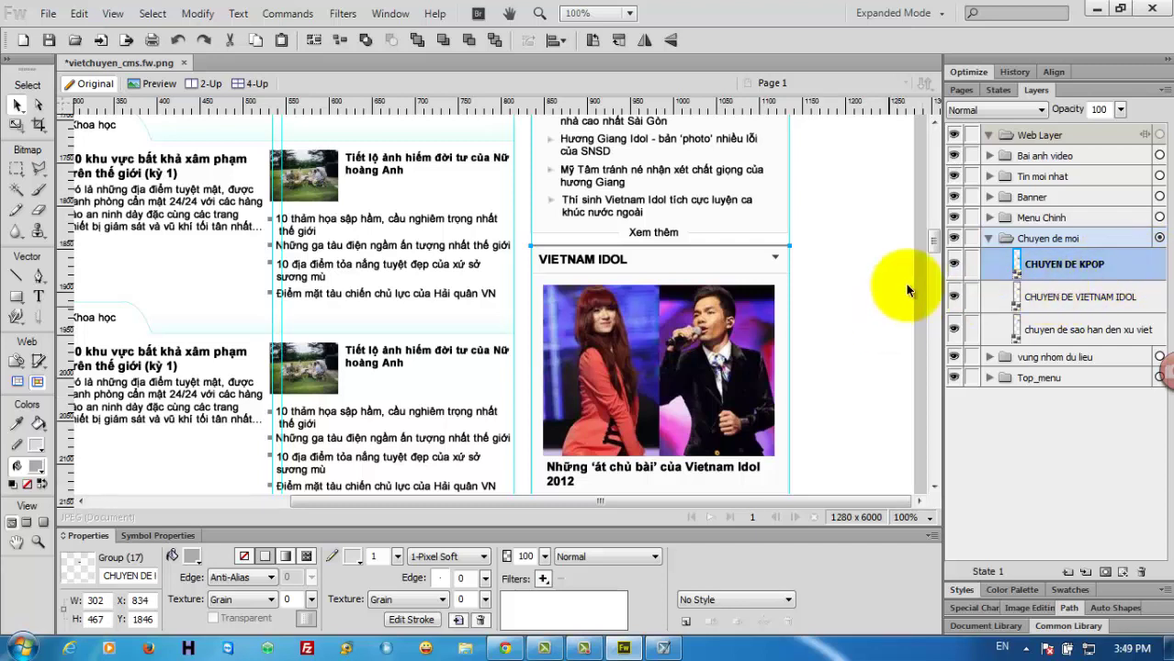
left_click_drag(930, 237, 882, 247)
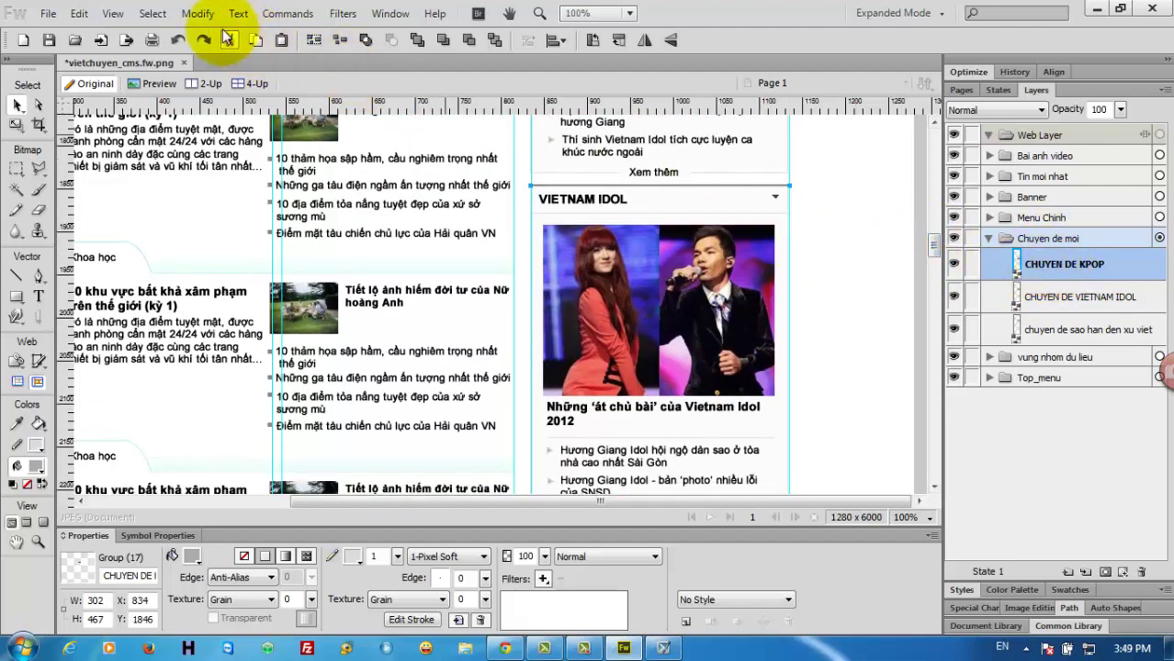
Ungroup the copied box and select the VIETNAM IDOL heading words to replace with K-POP
left_click(197, 13)
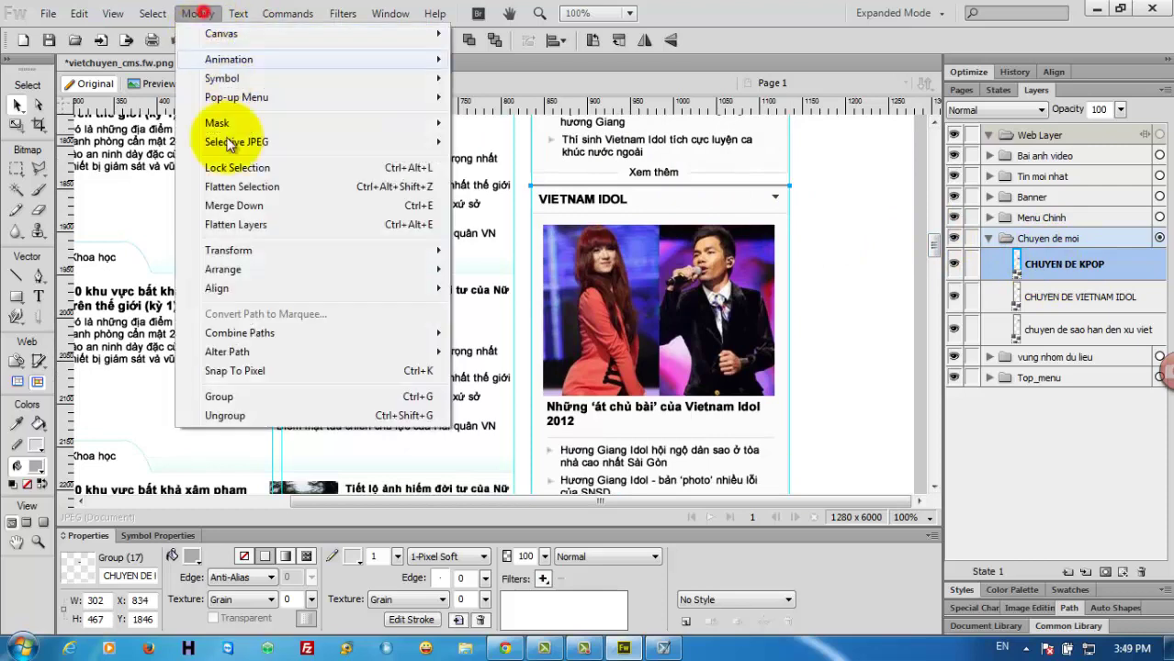
left_click(225, 416)
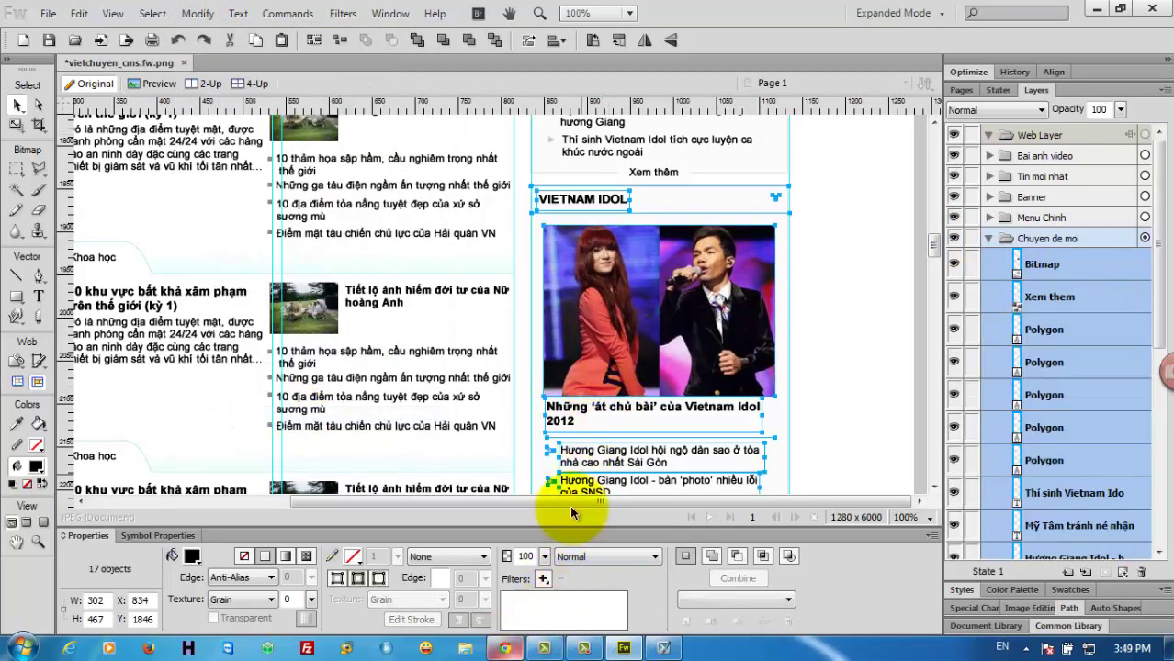
double_click(549, 198)
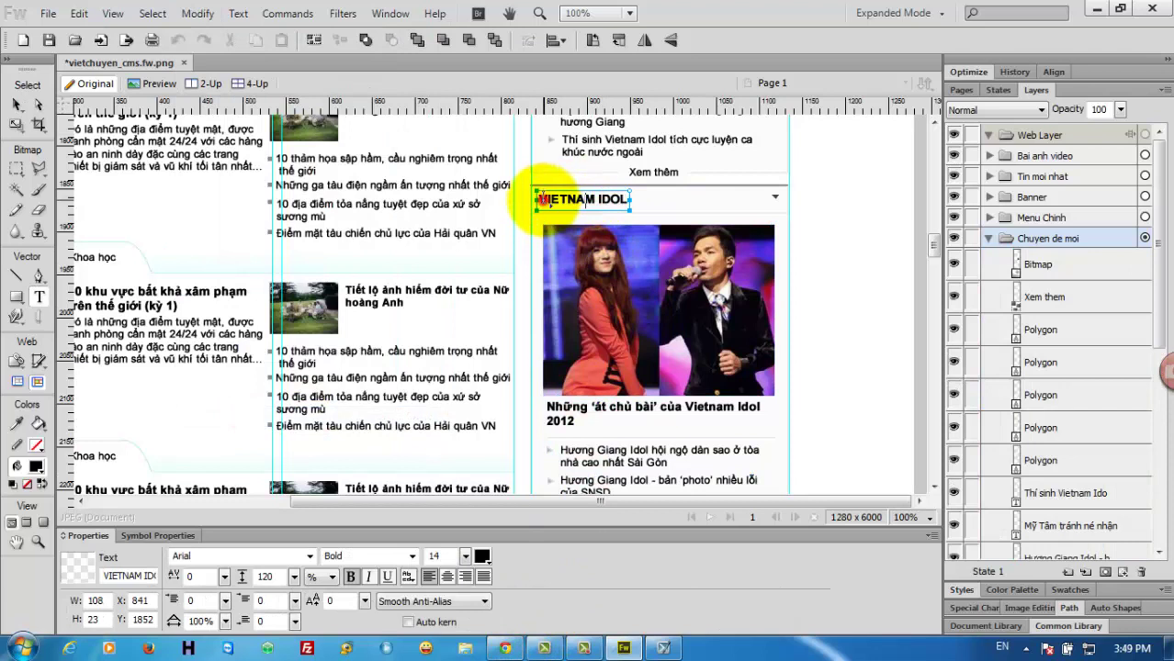
left_click_drag(542, 198, 621, 199)
type("K-POP")
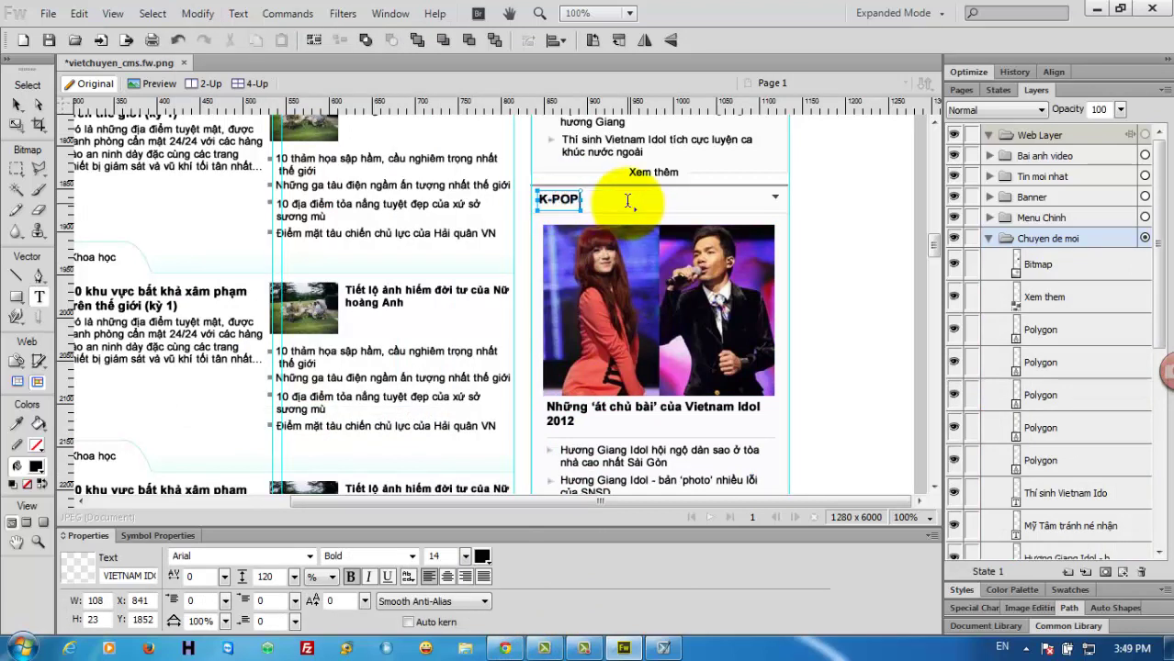
Capture the live site's 270×198 K-POP group photo with Snagit and copy it to the clipboard
left_click(514, 650)
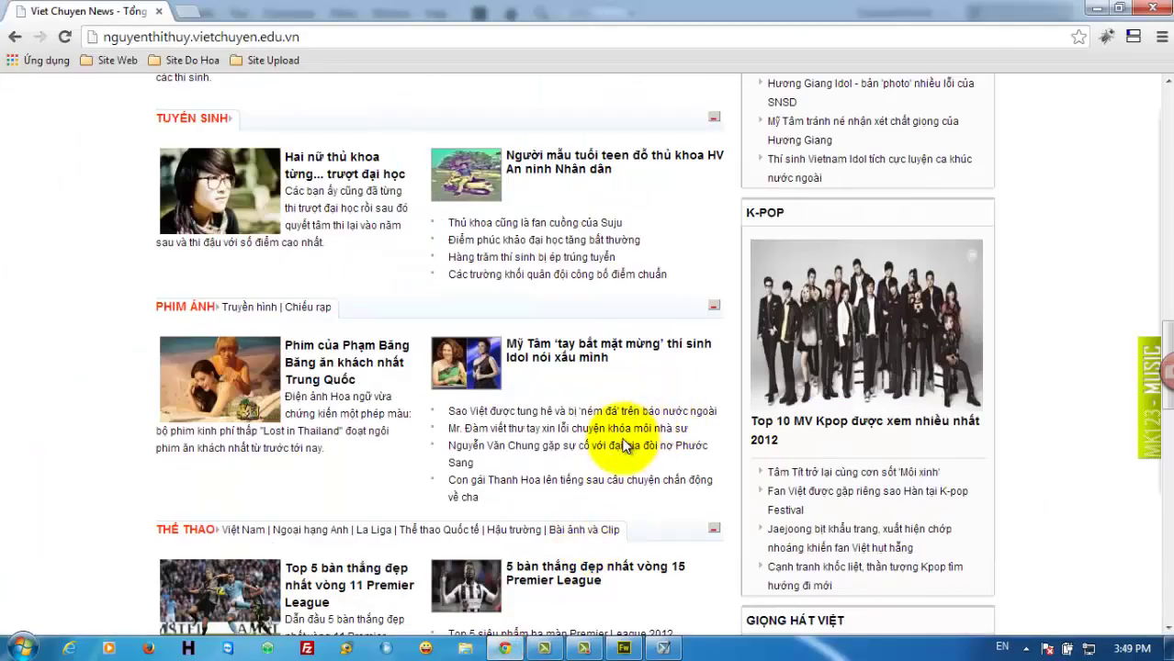
key("Print")
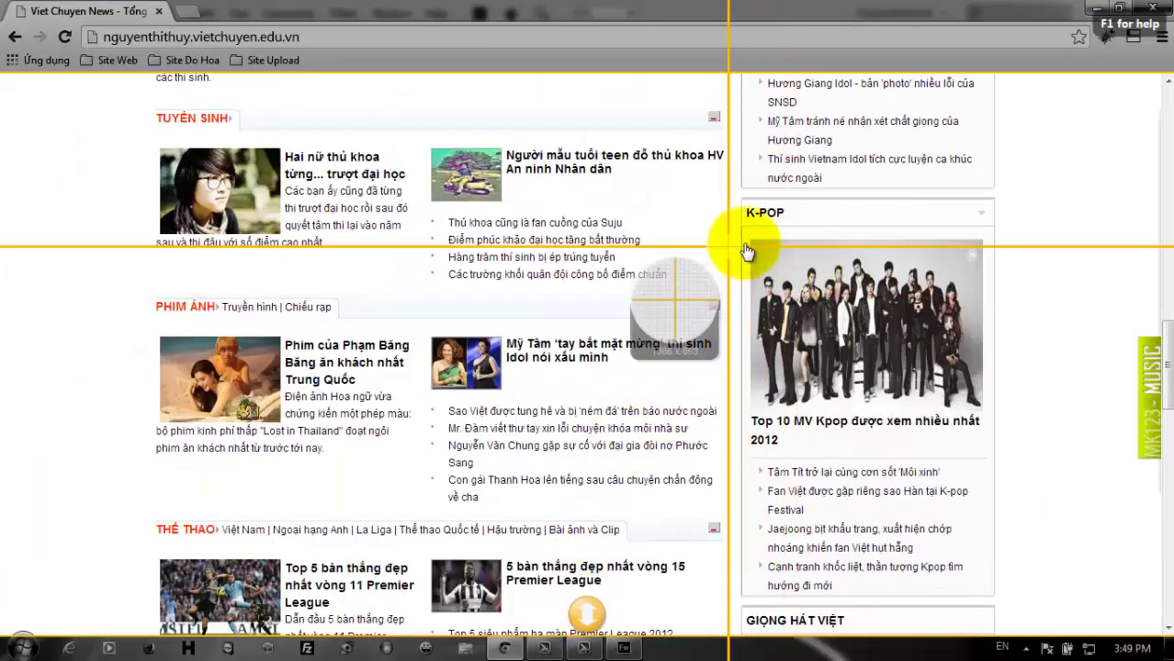
mouse_move(750, 240)
left_mouse_down()
mouse_move(814, 363)
mouse_move(983, 419)
left_mouse_up()
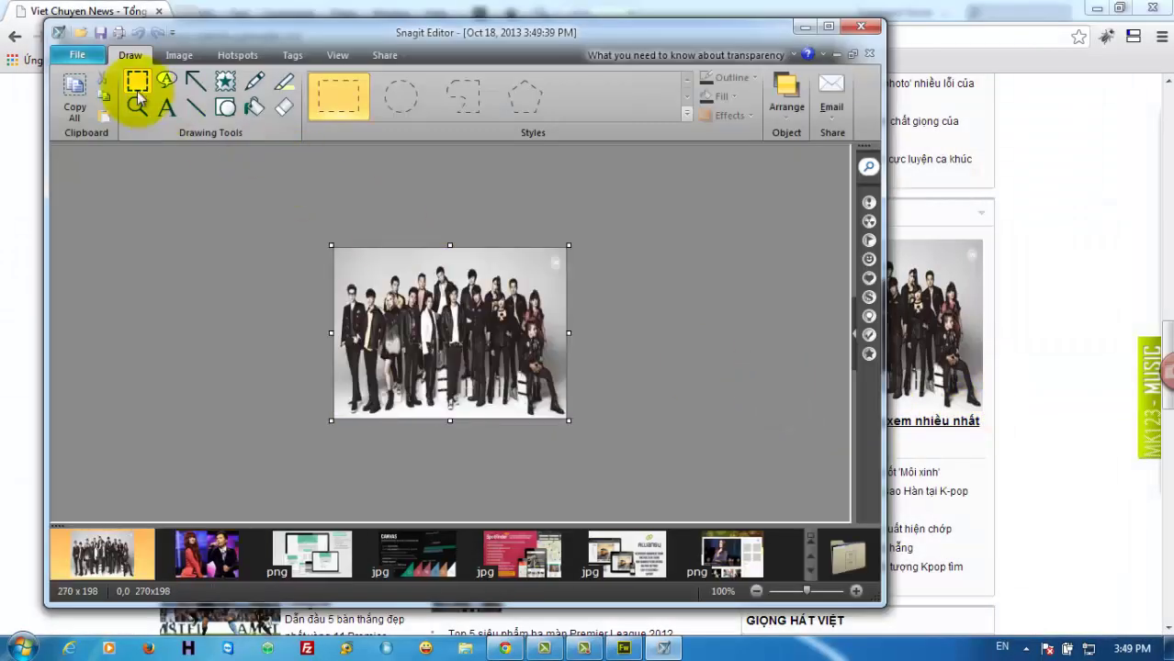
left_click(72, 94)
left_click(623, 649)
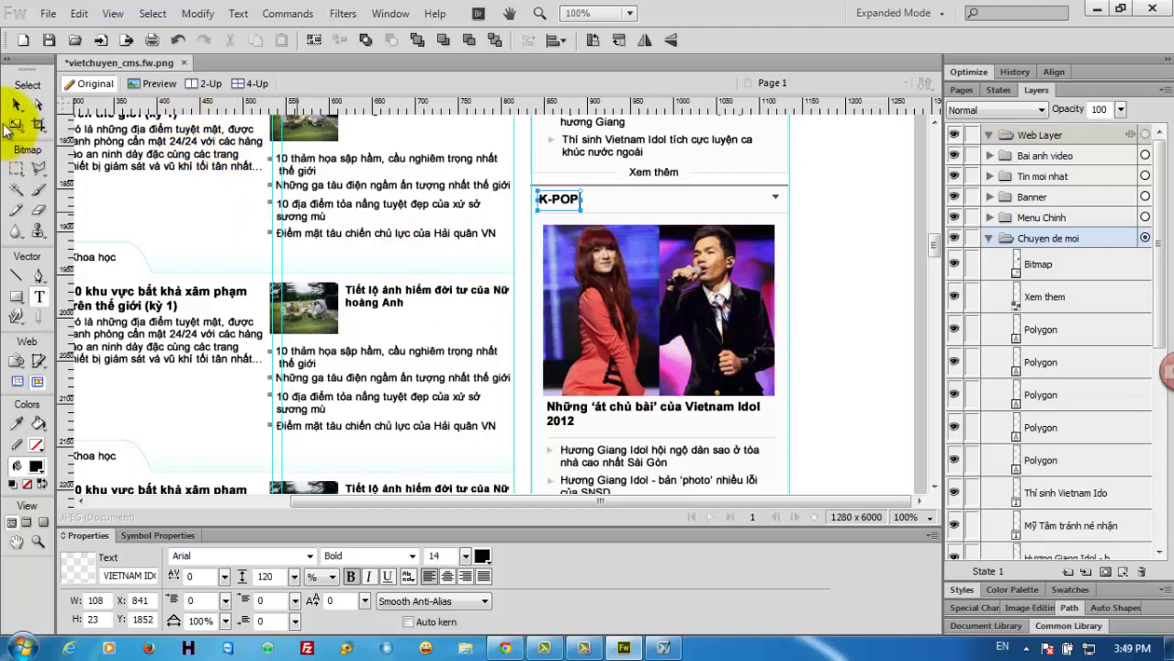
Paste the K-pop photo without resampling, delete the old Vietnam Idol photo, and place the new one
left_click(78, 13)
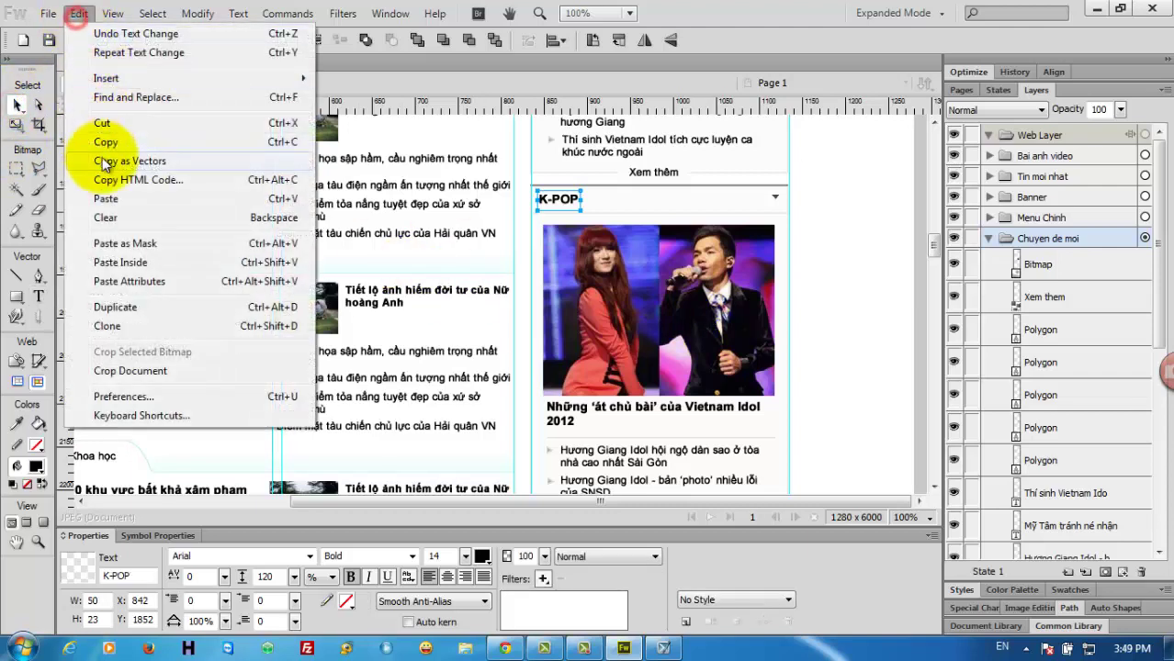
left_click(128, 198)
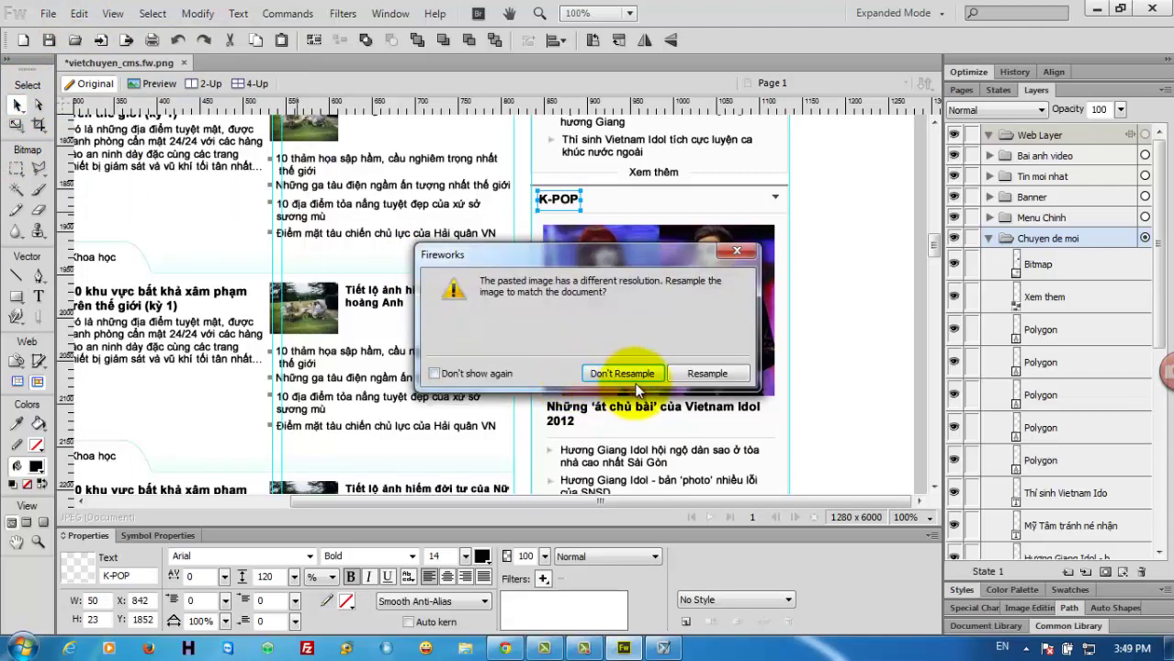
left_click(623, 374)
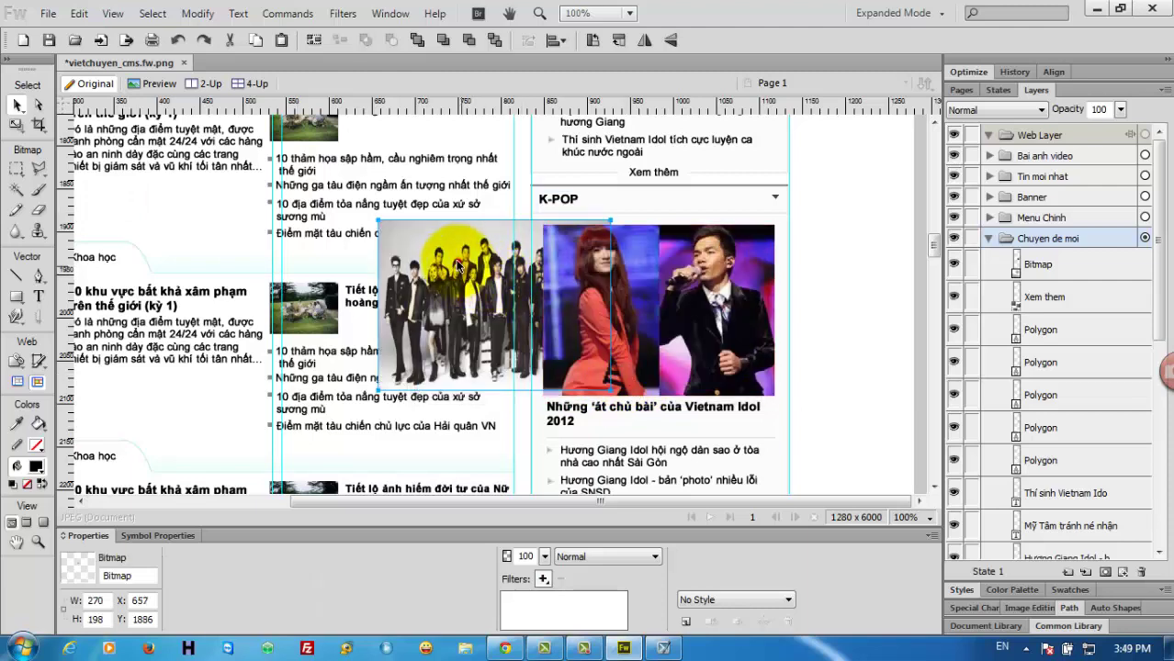
left_click_drag(459, 265, 372, 339)
left_click(663, 318)
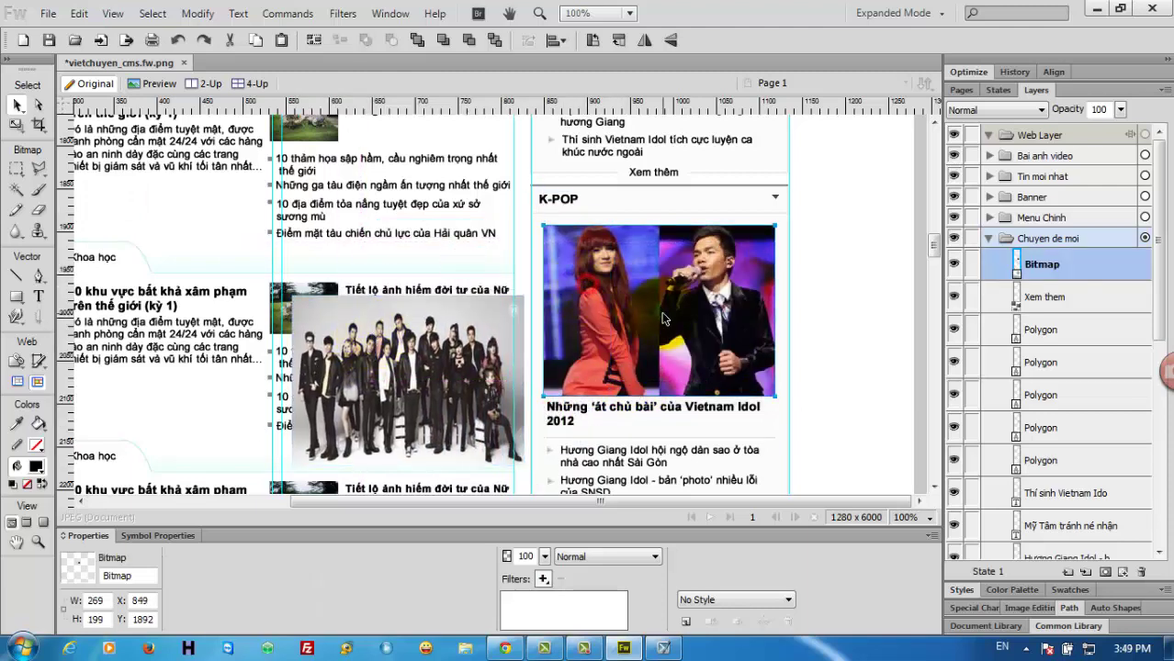
key("Delete")
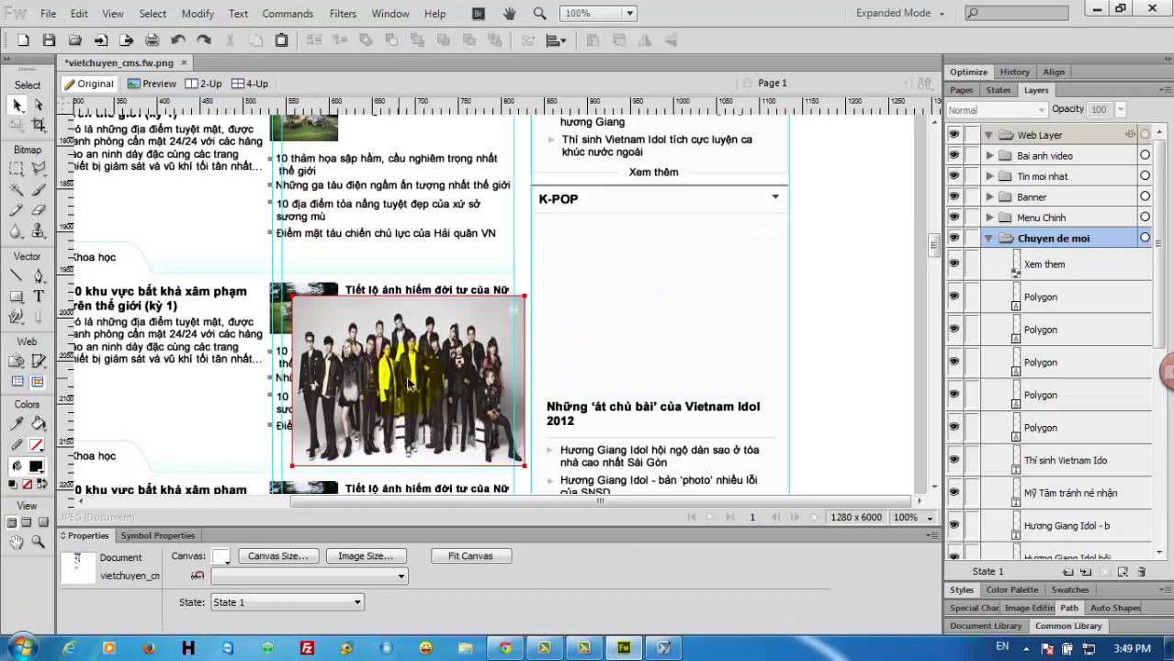
left_click_drag(409, 384, 658, 312)
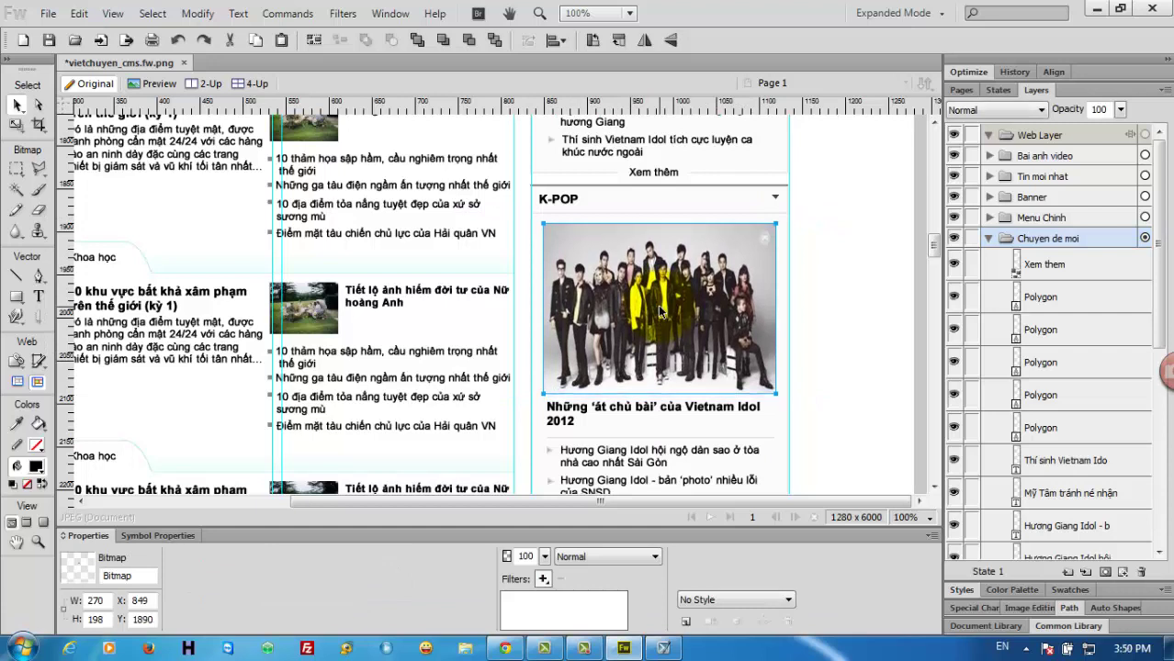
Replace the photo caption with 'Top 10 MV Kpop được xem nhiều nhất 2012', breaking before 2012
left_click(505, 648)
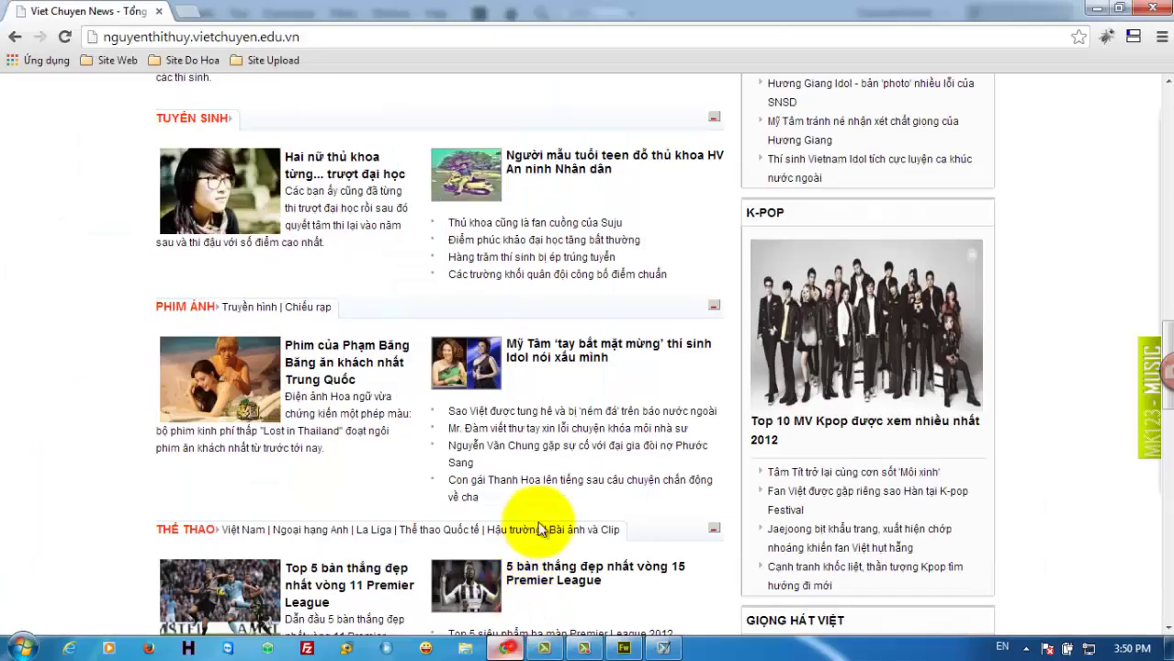
left_click_drag(790, 444, 751, 420)
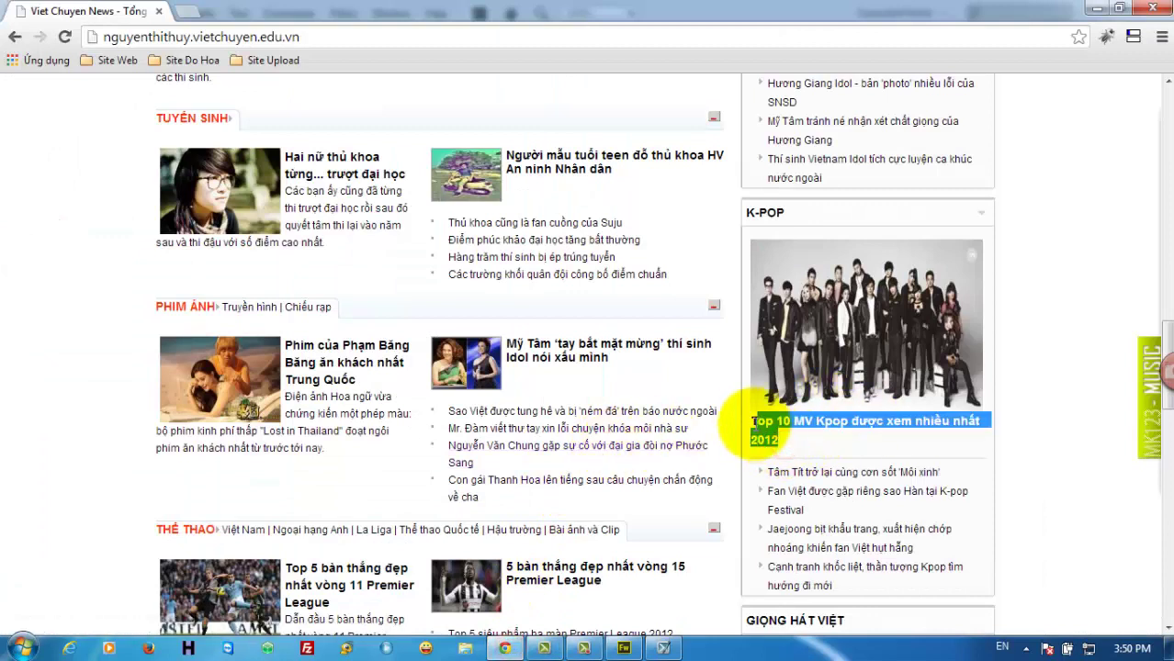
right_click(756, 425)
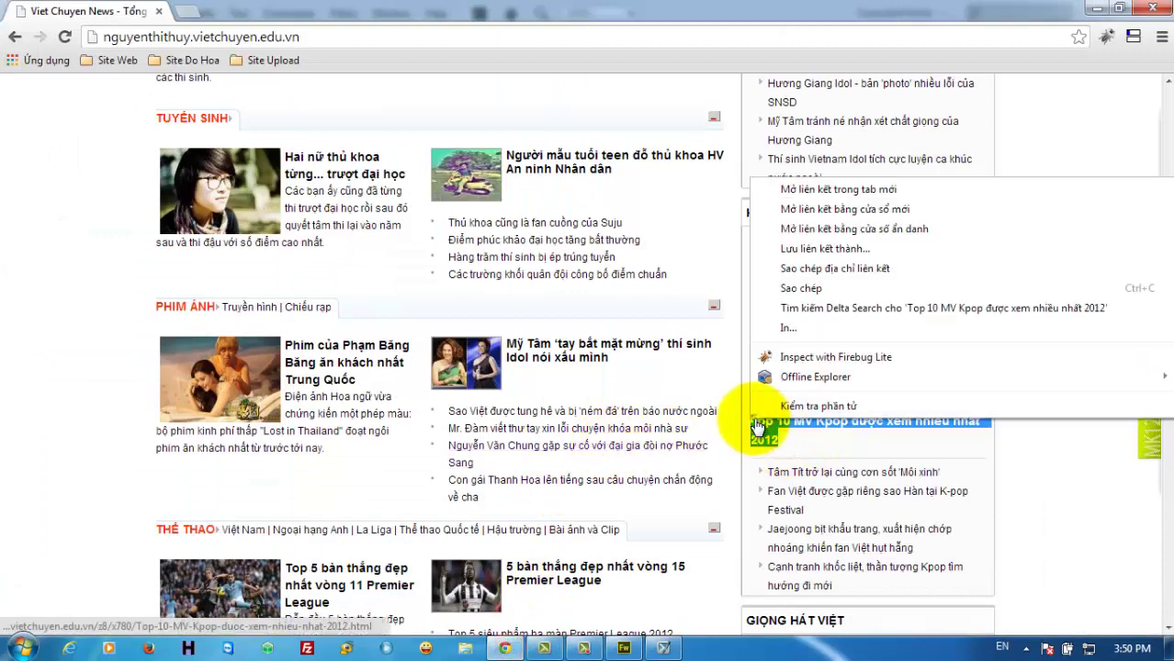
left_click(785, 286)
left_click(628, 647)
left_click(604, 418)
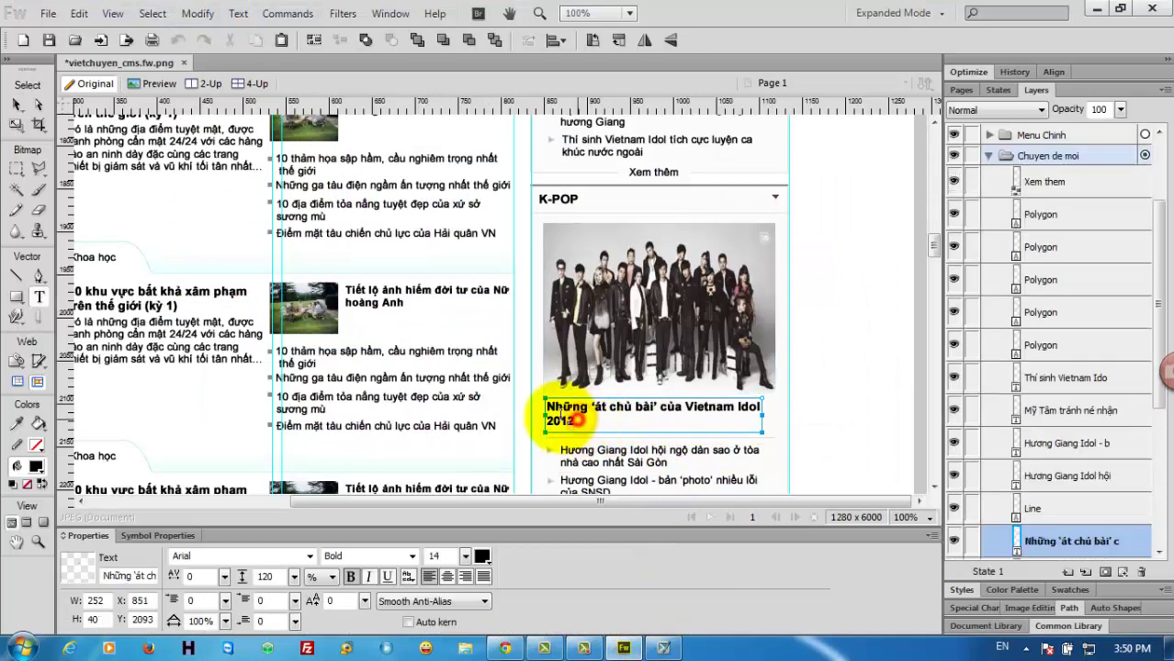
key("ctrl+a")
key("ctrl+v")
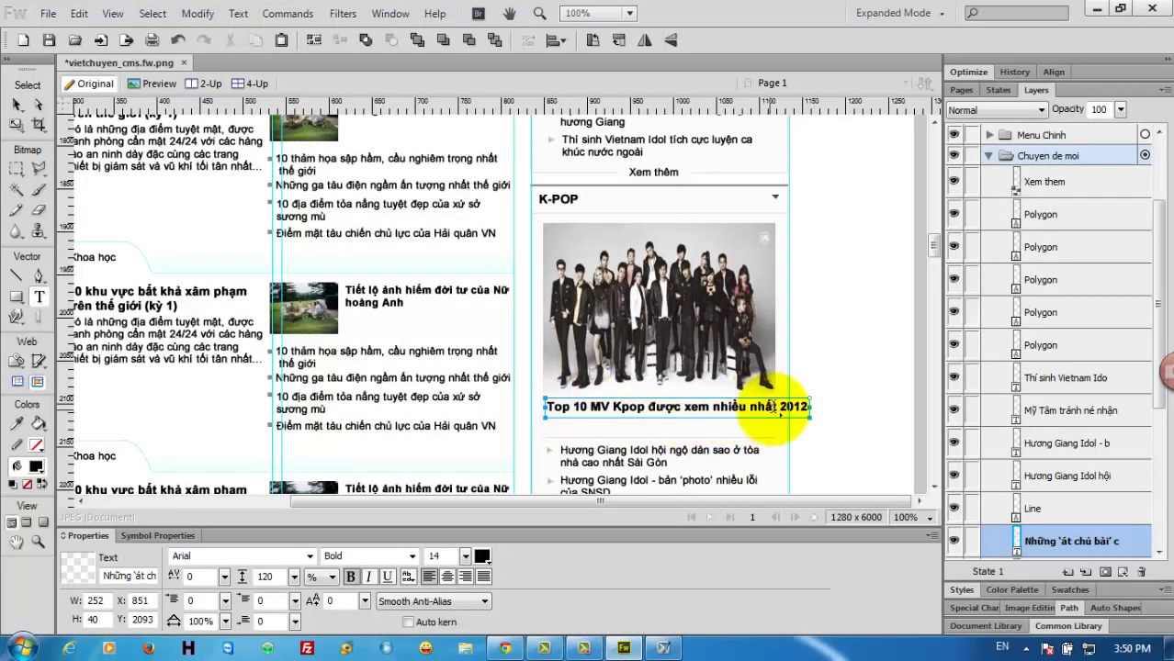
left_click(776, 407)
key("Return")
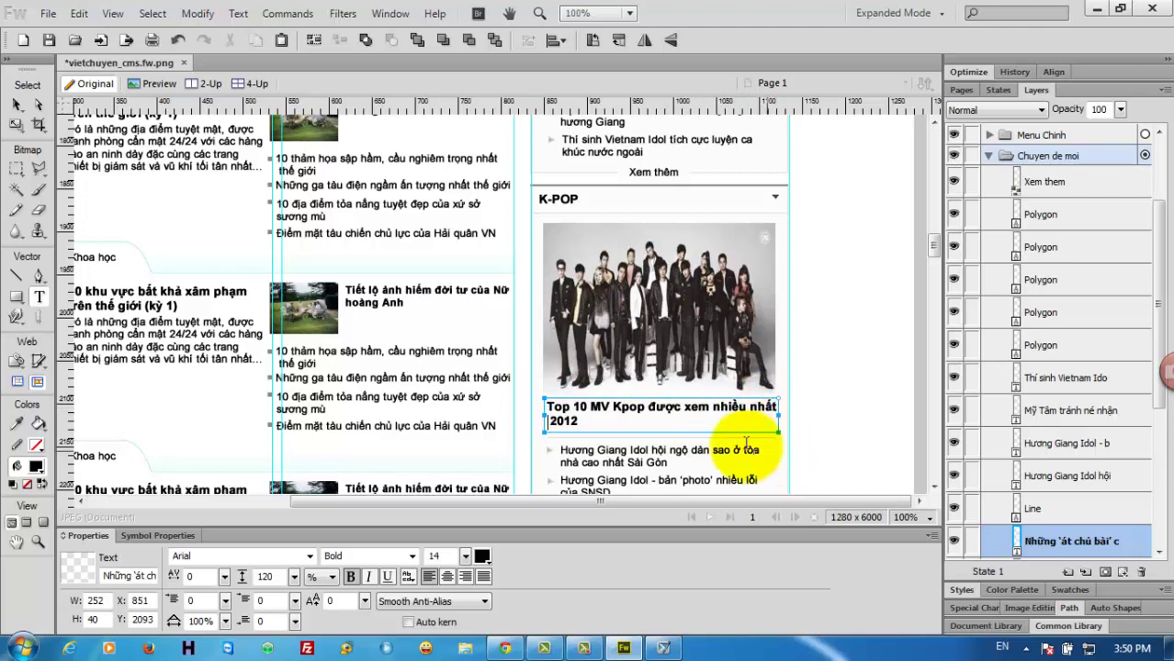
Copy the first K-POP headline from the live site and select the first headline under the image
left_click(505, 649)
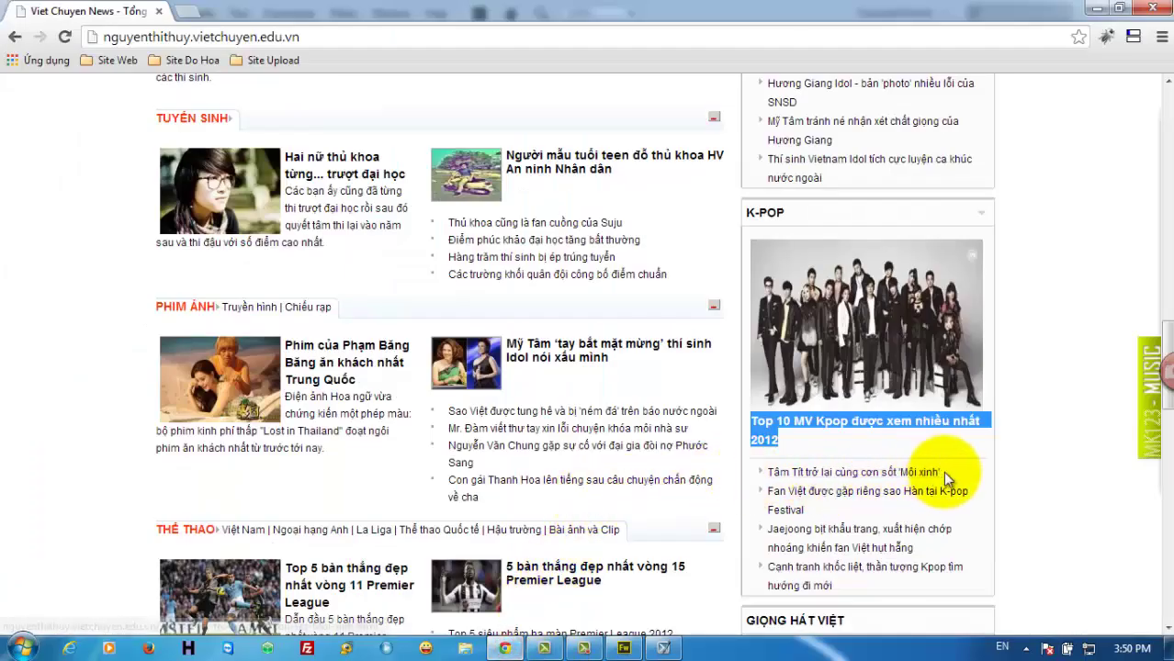
mouse_move(939, 472)
left_mouse_down()
mouse_move(805, 490)
mouse_move(769, 474)
left_mouse_up()
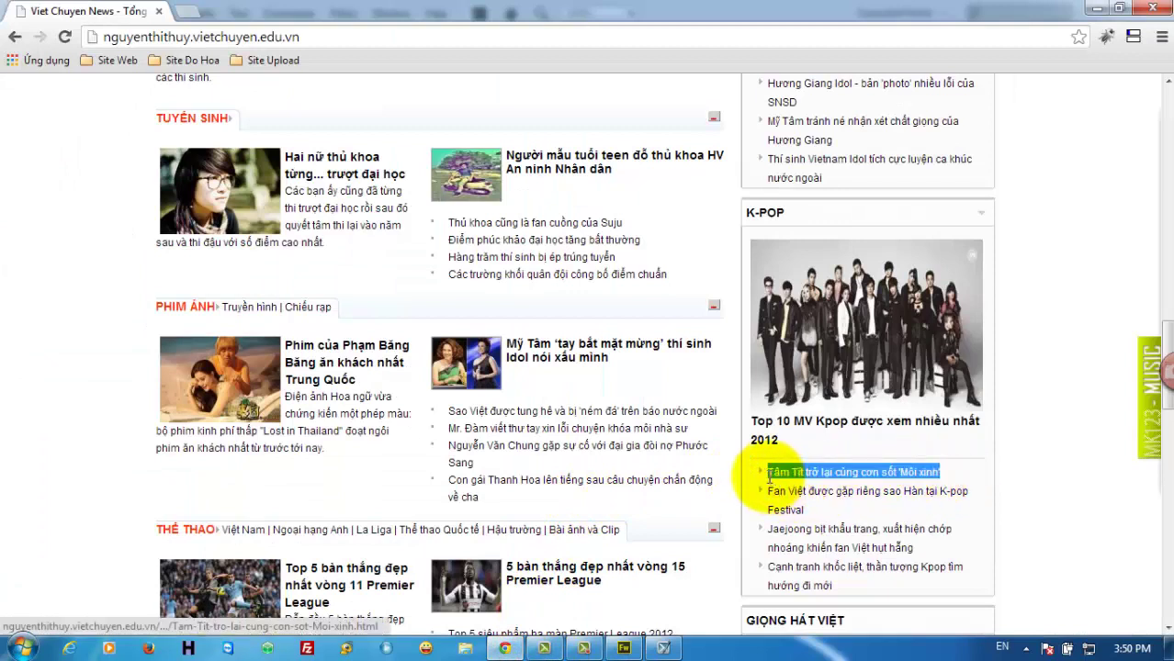
right_click(773, 473)
left_click(825, 342)
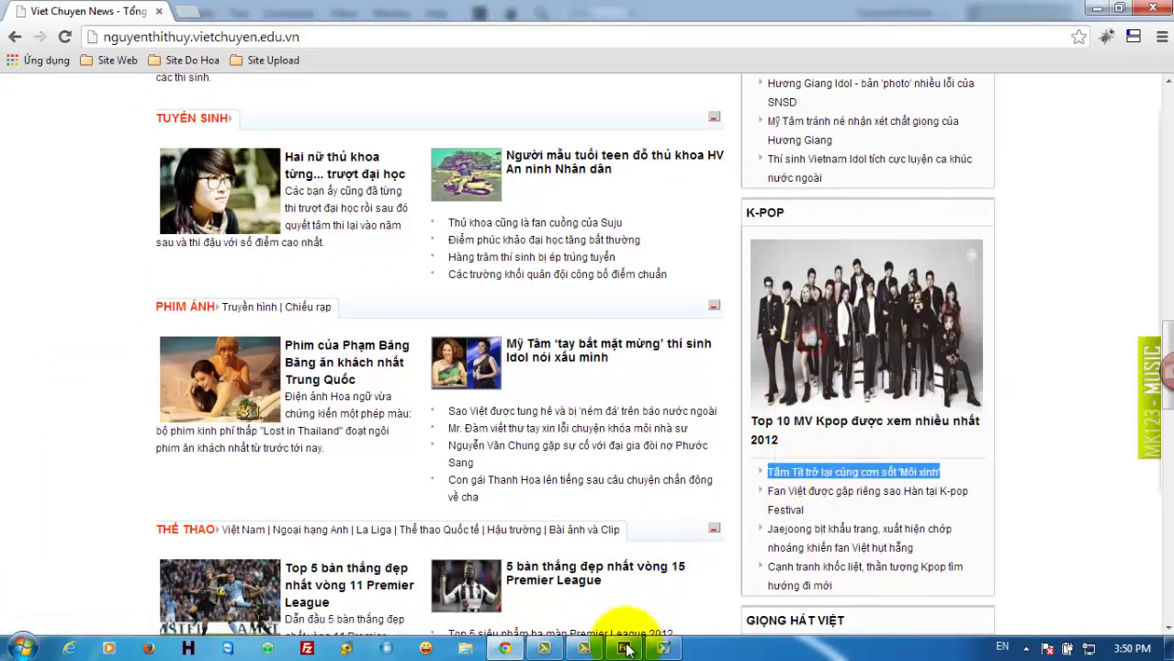
left_click(624, 648)
left_click(599, 451)
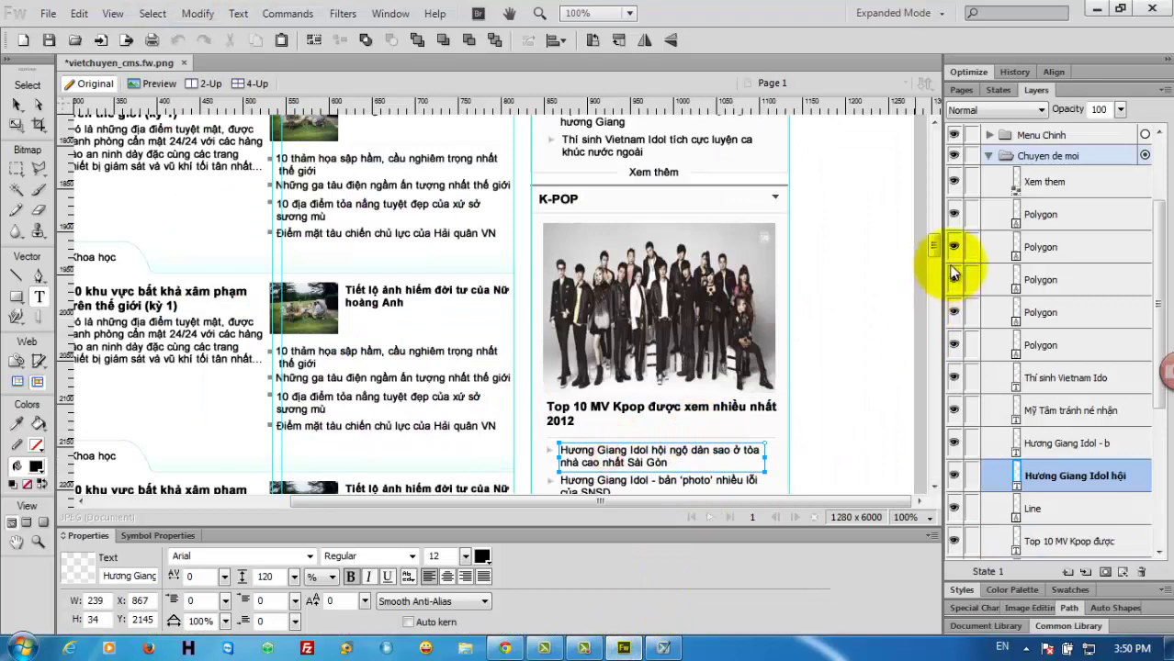
Paste the Tâm Tít and Fan Việt headlines over the first two list items
left_click_drag(933, 249, 936, 263)
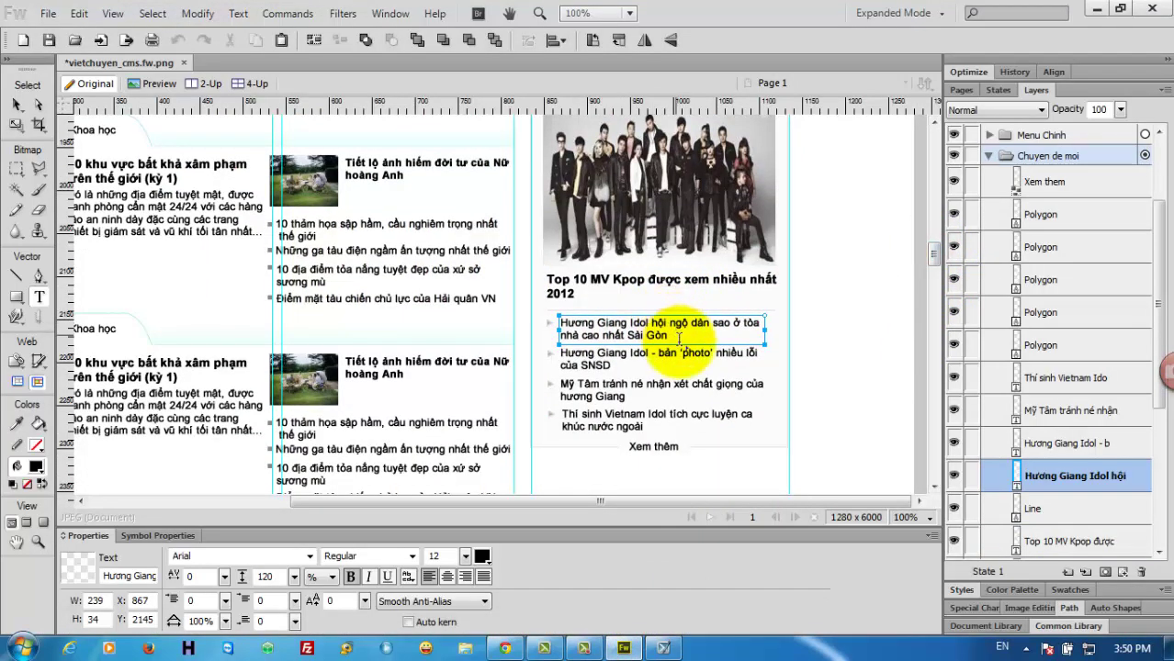
left_click_drag(668, 337, 544, 322)
key("ctrl+v")
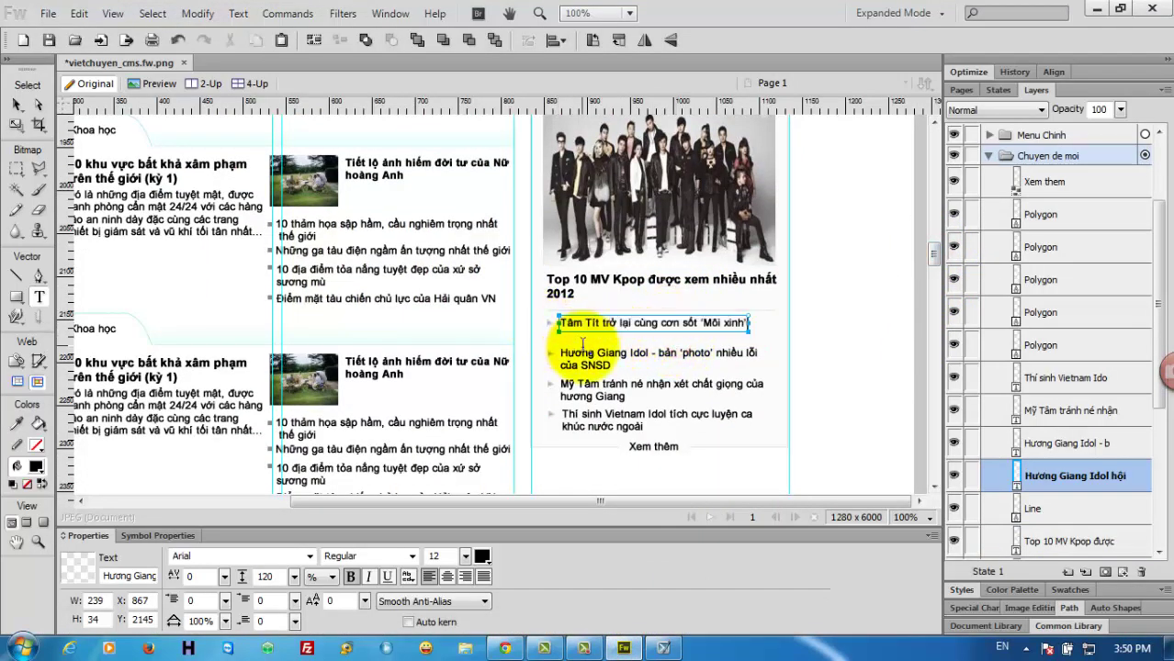
left_click(505, 646)
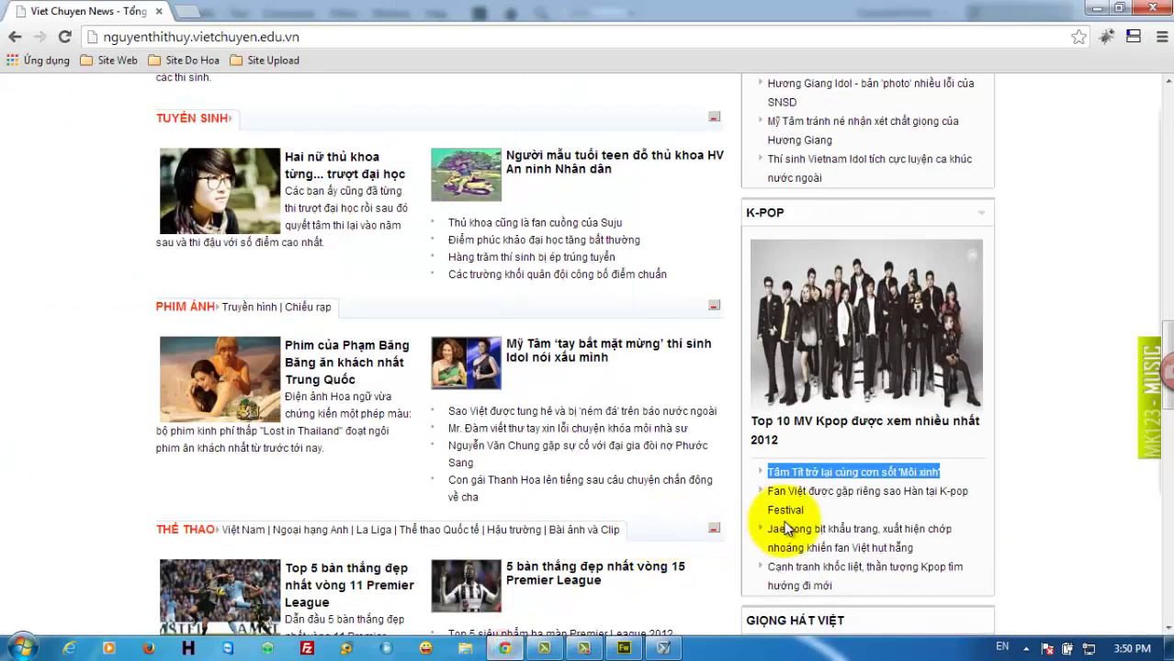
mouse_move(779, 509)
left_mouse_down()
mouse_move(817, 509)
mouse_move(767, 493)
left_mouse_up()
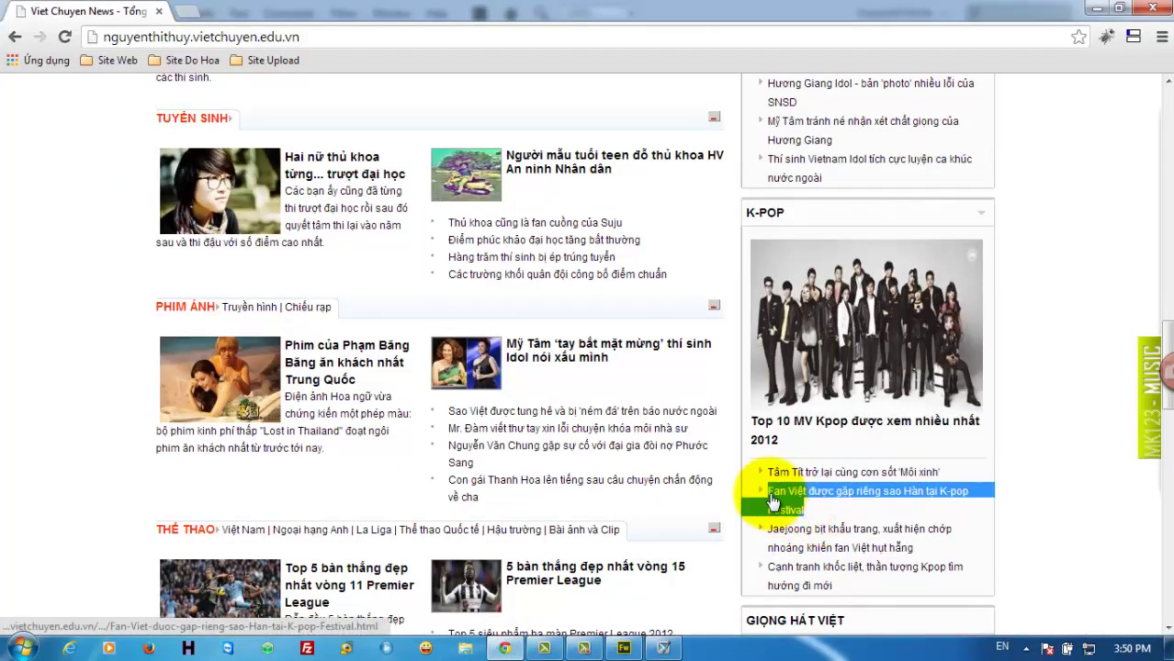
right_click(774, 503)
left_click(780, 361)
left_click(623, 647)
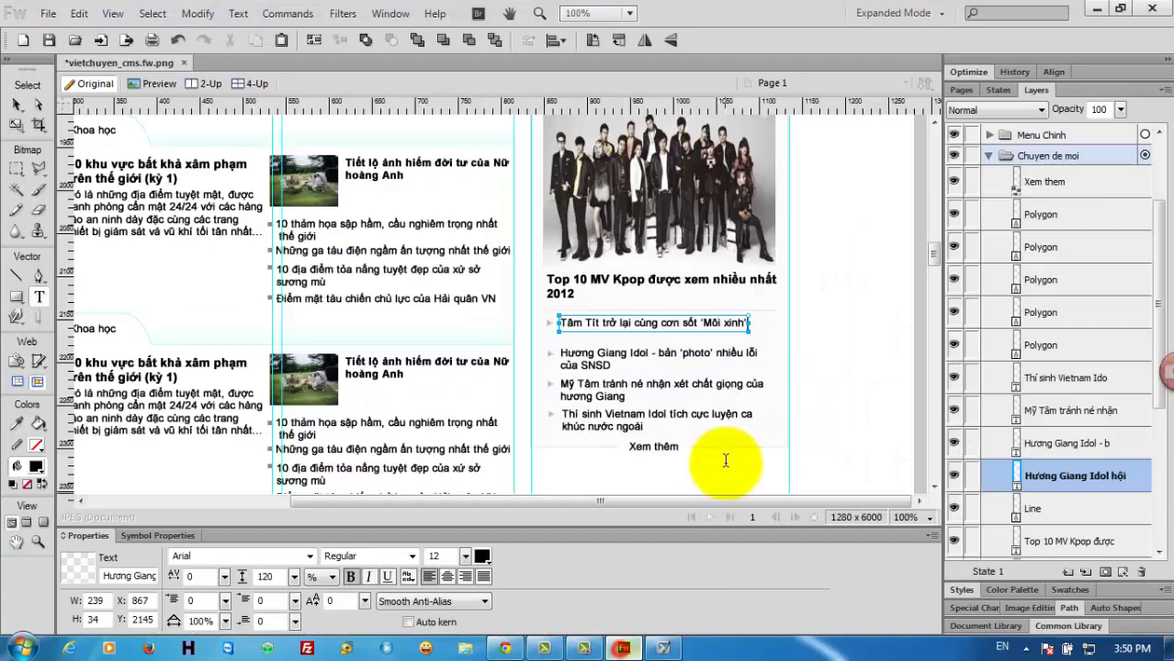
left_click(614, 359)
left_click_drag(613, 366, 556, 352)
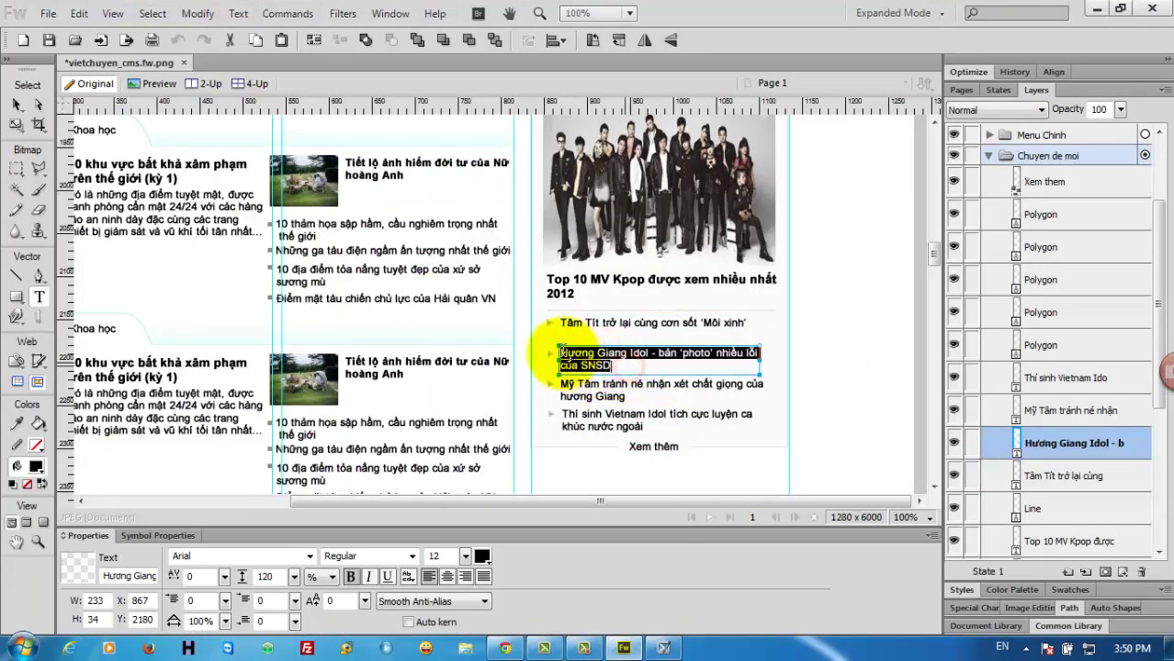
key("ctrl+v")
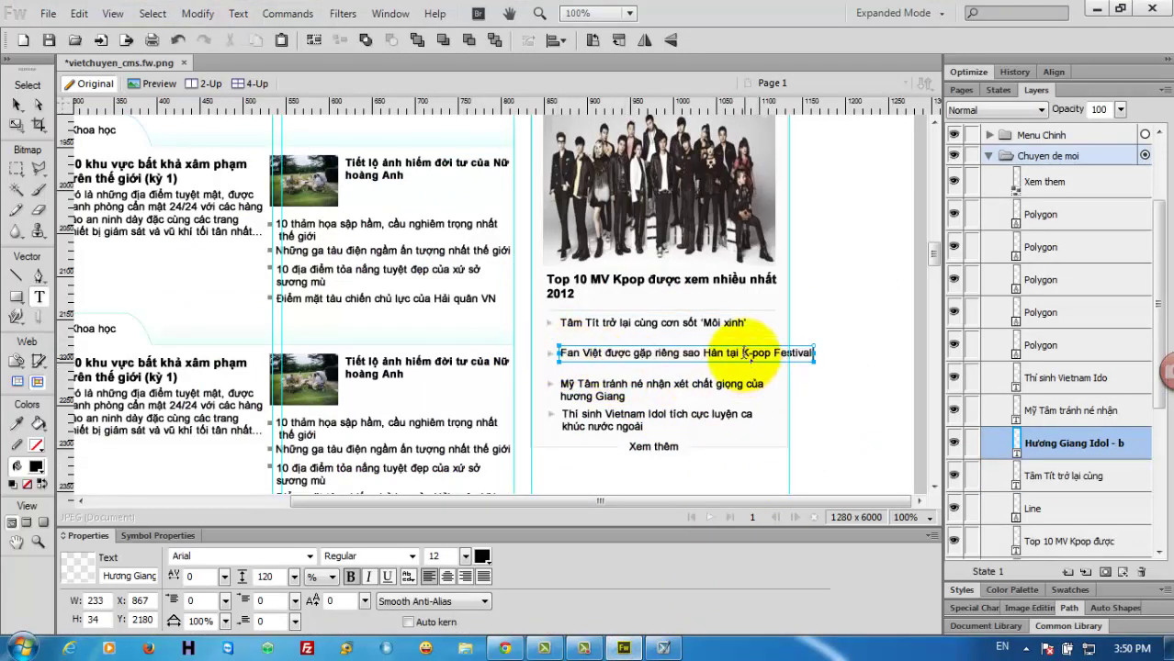
left_click(770, 355)
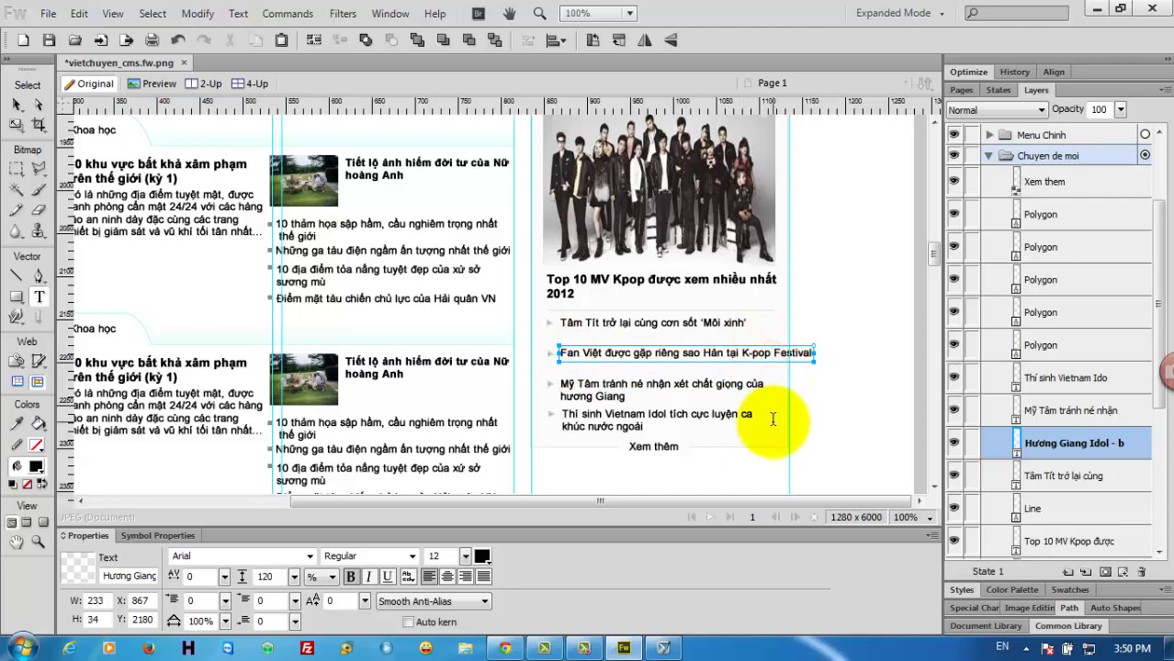
Replace the third list item with the Jaejoong headline copied from the live site
left_click(505, 649)
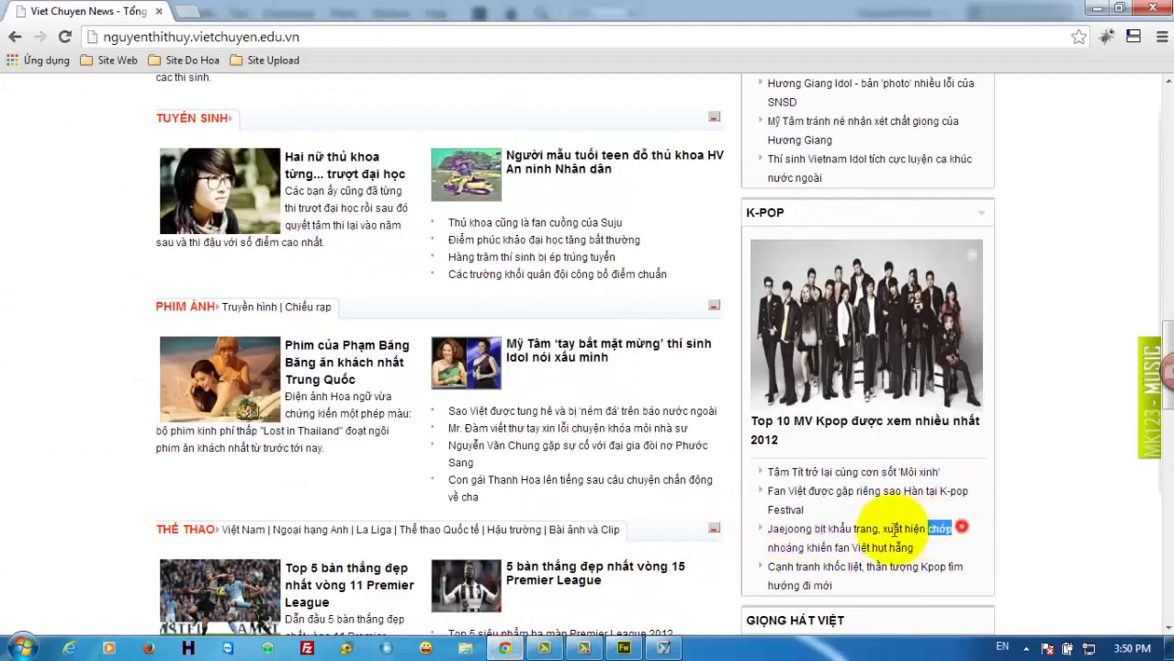
left_click_drag(959, 525, 820, 548)
left_click_drag(927, 554, 770, 531)
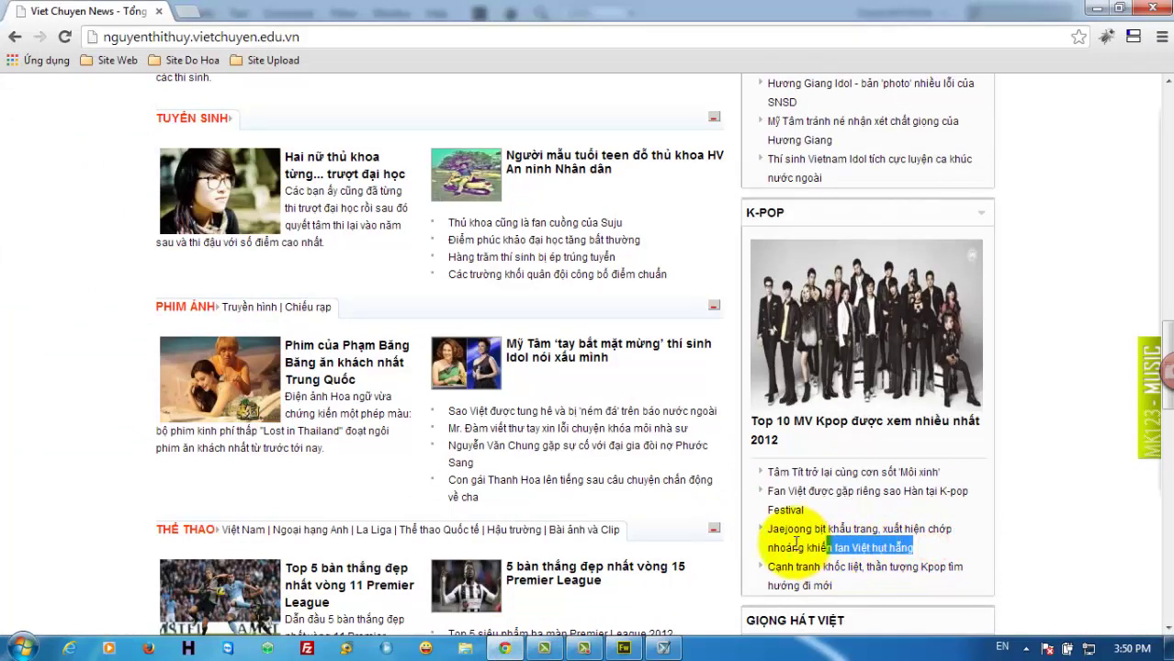
right_click(790, 537)
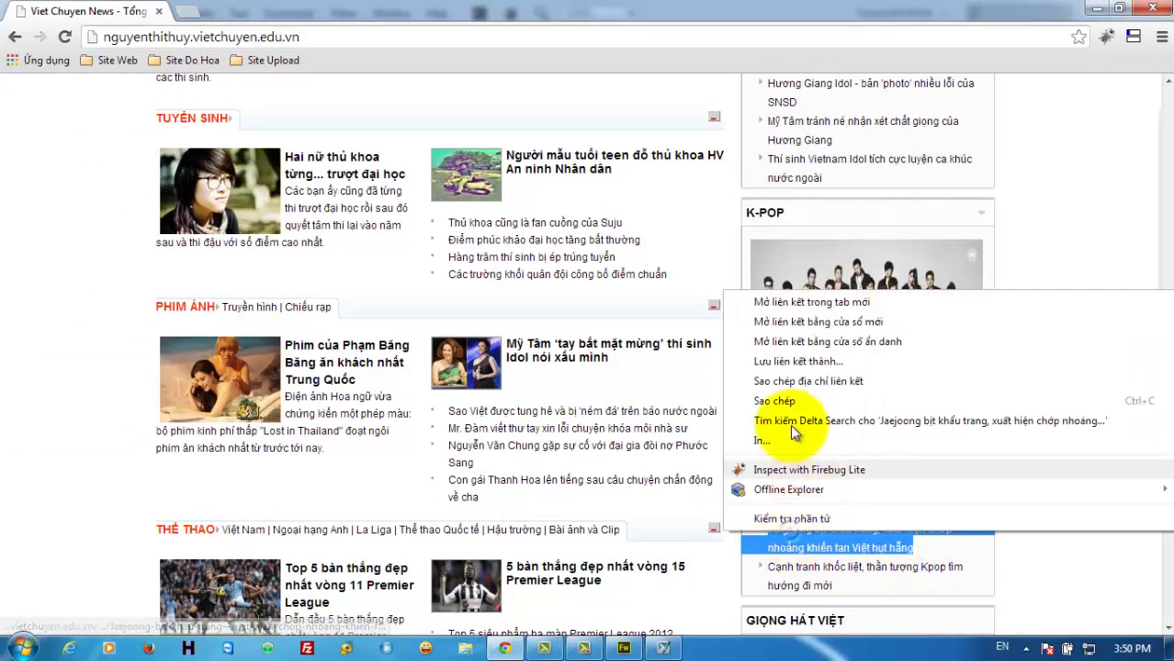
left_click(790, 401)
left_click(624, 648)
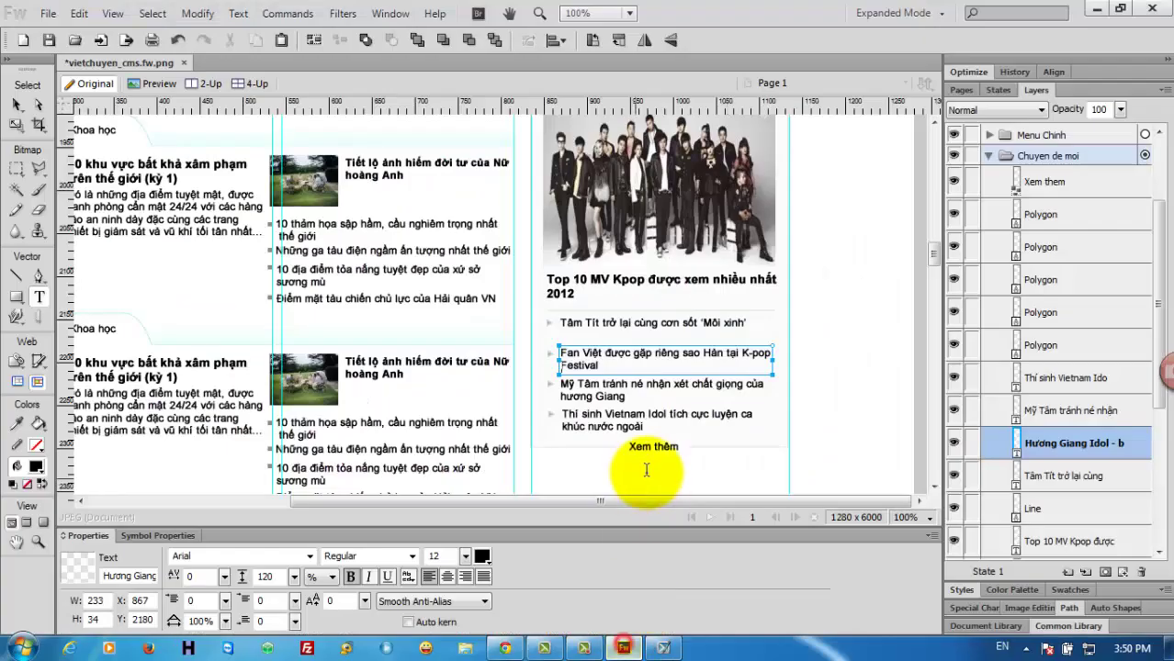
double_click(632, 396)
left_click_drag(640, 397, 542, 380)
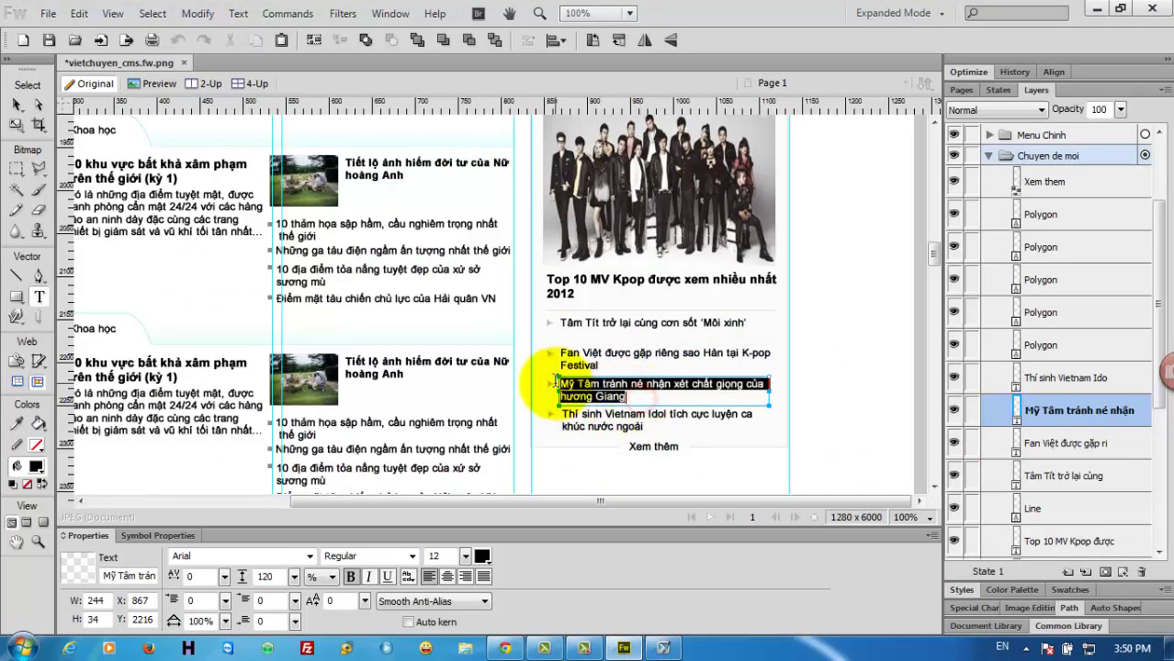
key("ctrl+v")
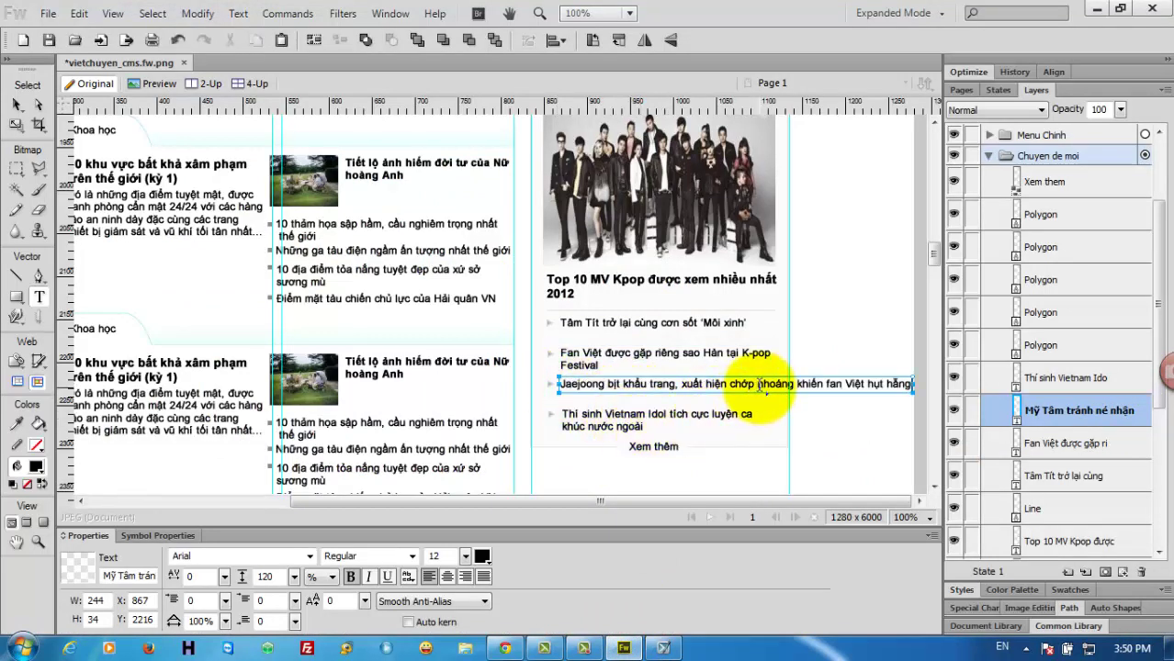
left_click(758, 387)
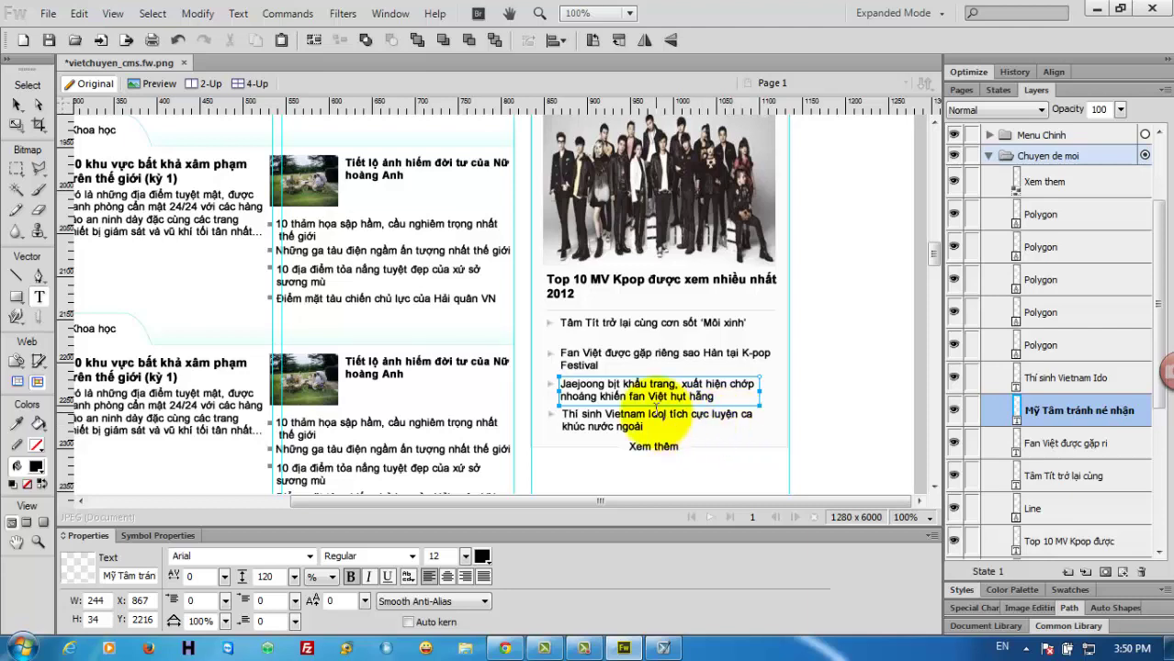
Replace the fourth item with 'Cạnh tranh khốc liệt, thần tượng Kpop tìm hướng đi mới'
left_click(617, 648)
left_click_drag(847, 588, 770, 577)
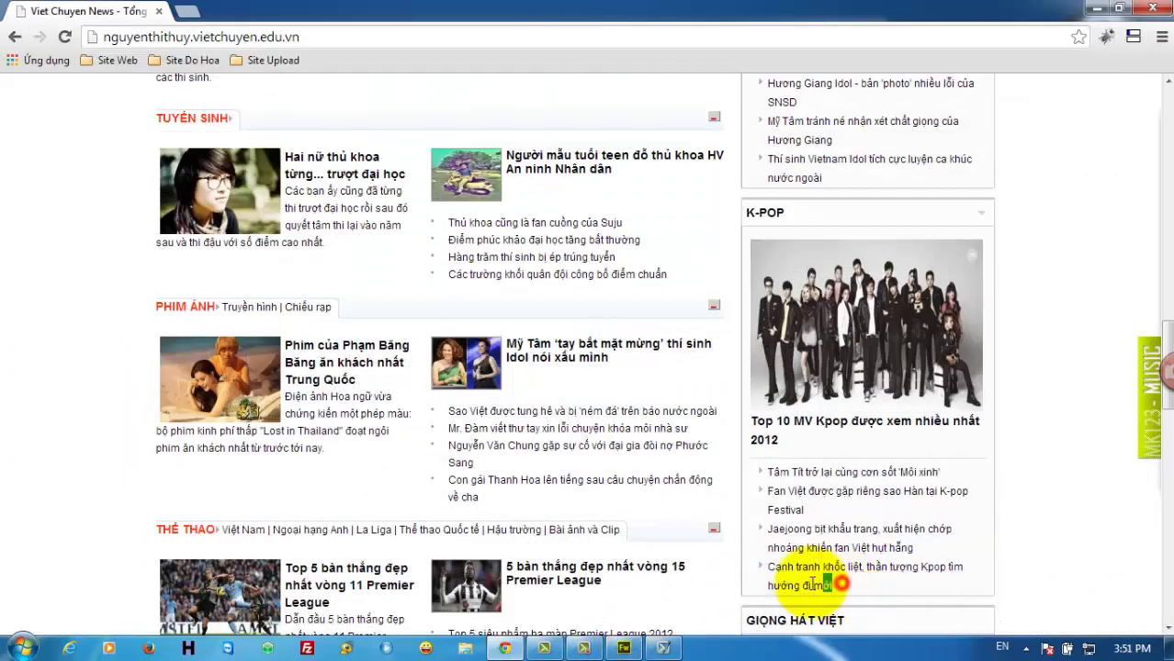
right_click(779, 577)
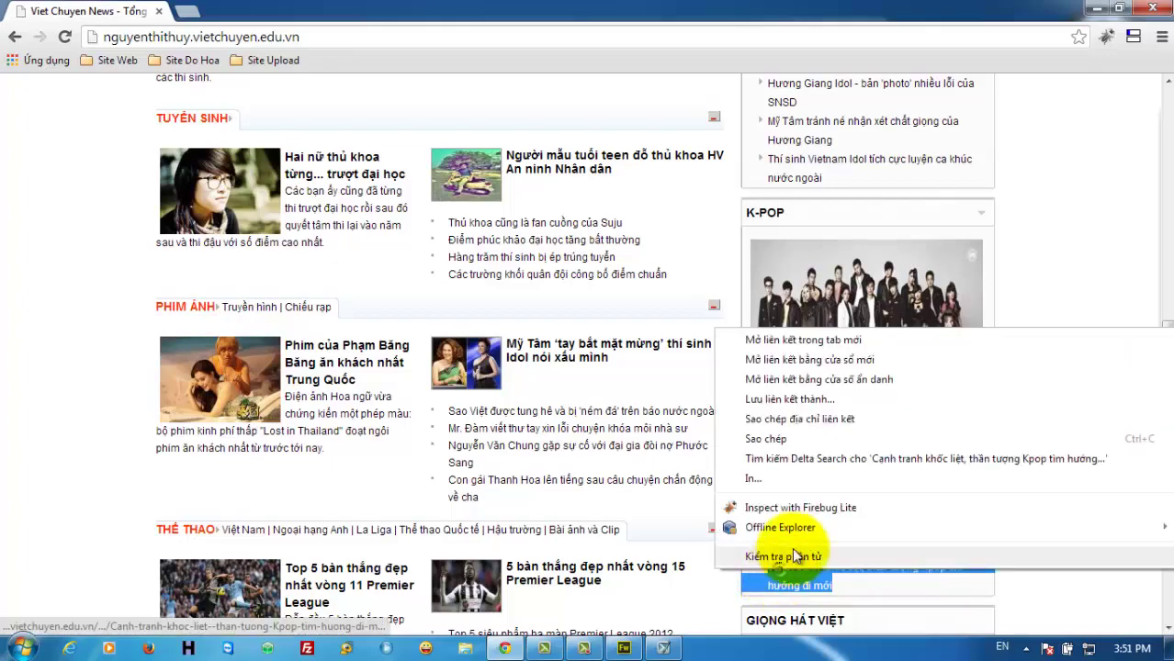
left_click(775, 436)
left_click(624, 647)
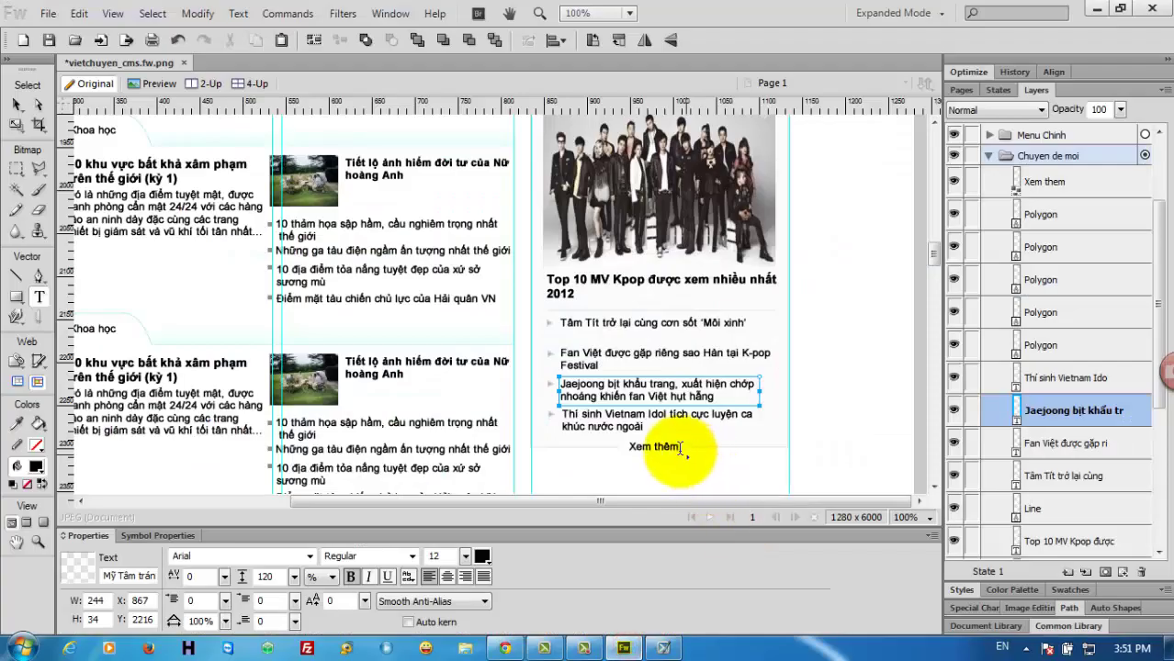
double_click(654, 428)
left_click_drag(663, 428, 559, 415)
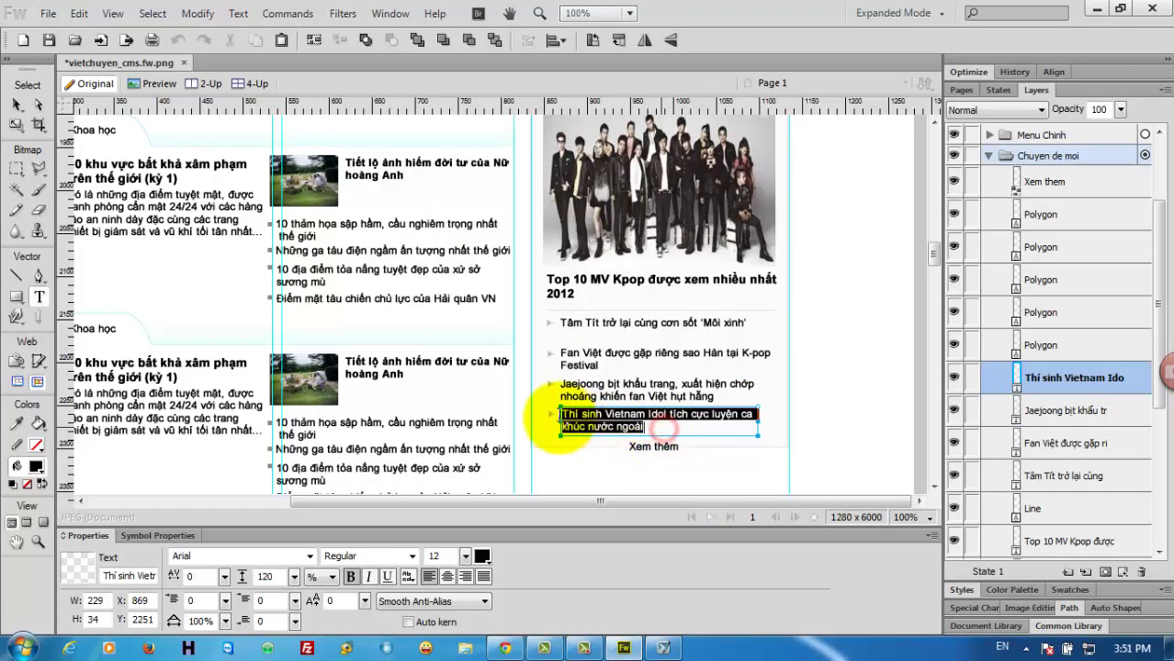
key("ctrl+v")
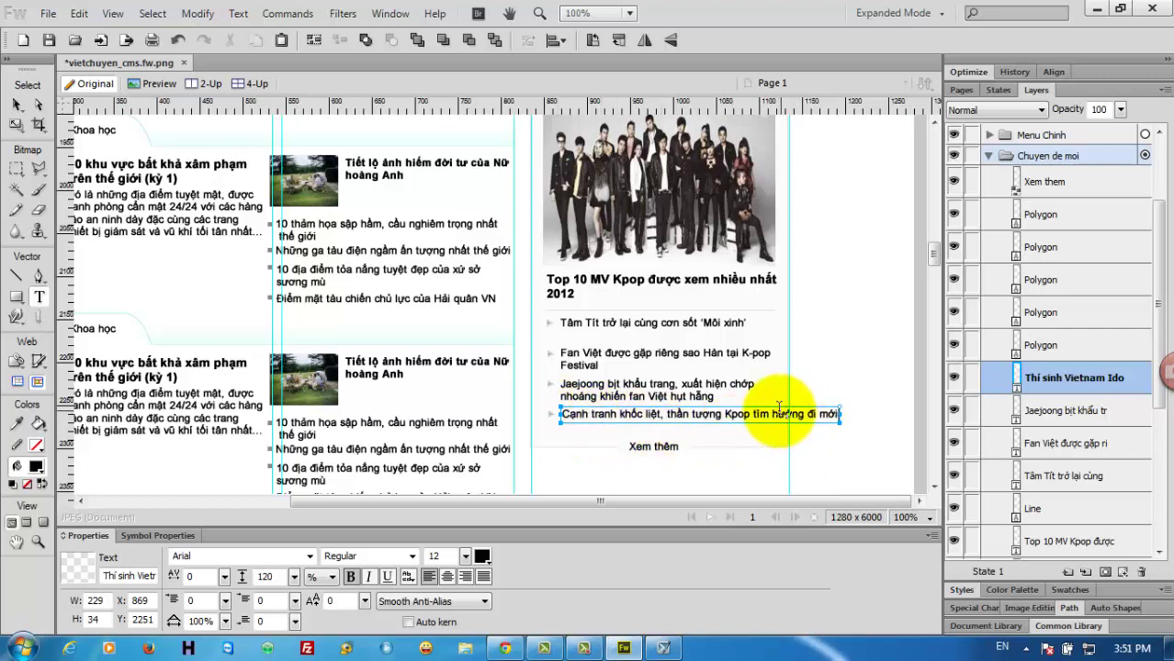
left_click(774, 413)
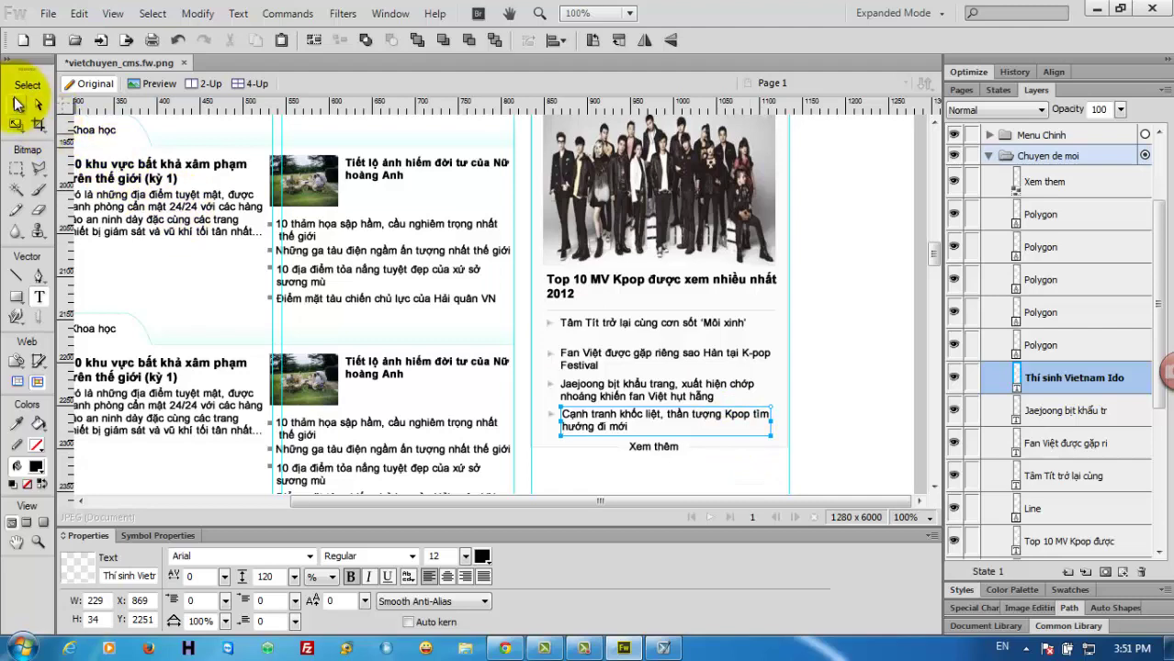
left_click(17, 104)
Nudge the Fan Việt and Jaejoong headlines up slightly to even out the list
left_click(594, 354)
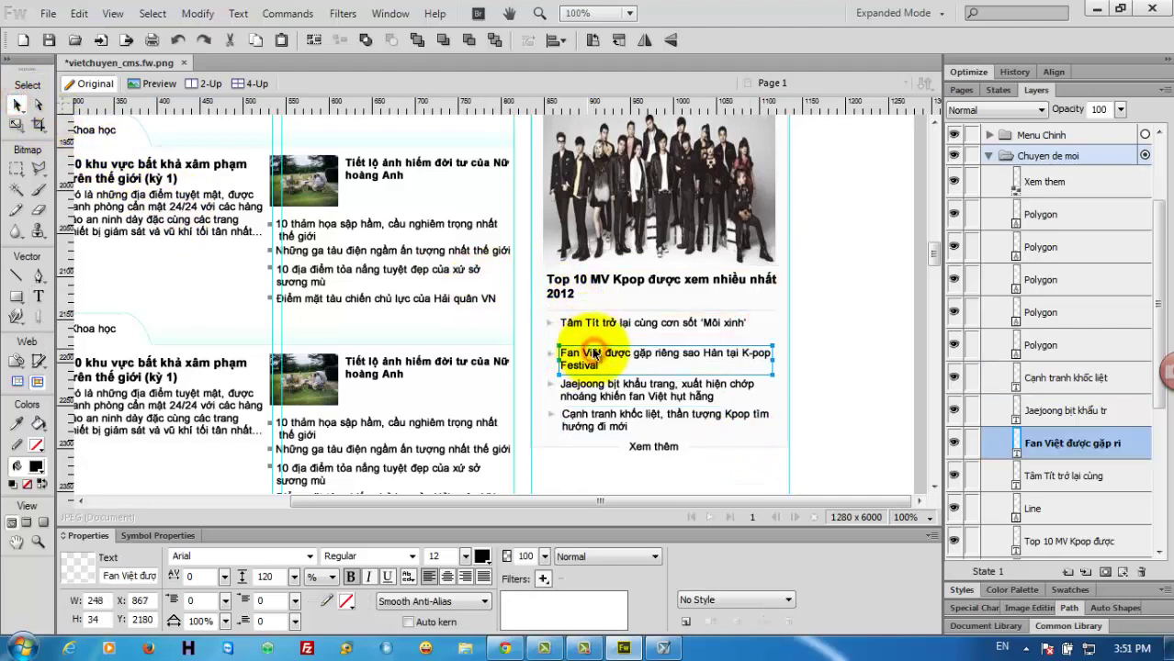
left_click_drag(603, 355, 603, 350)
left_click(632, 392)
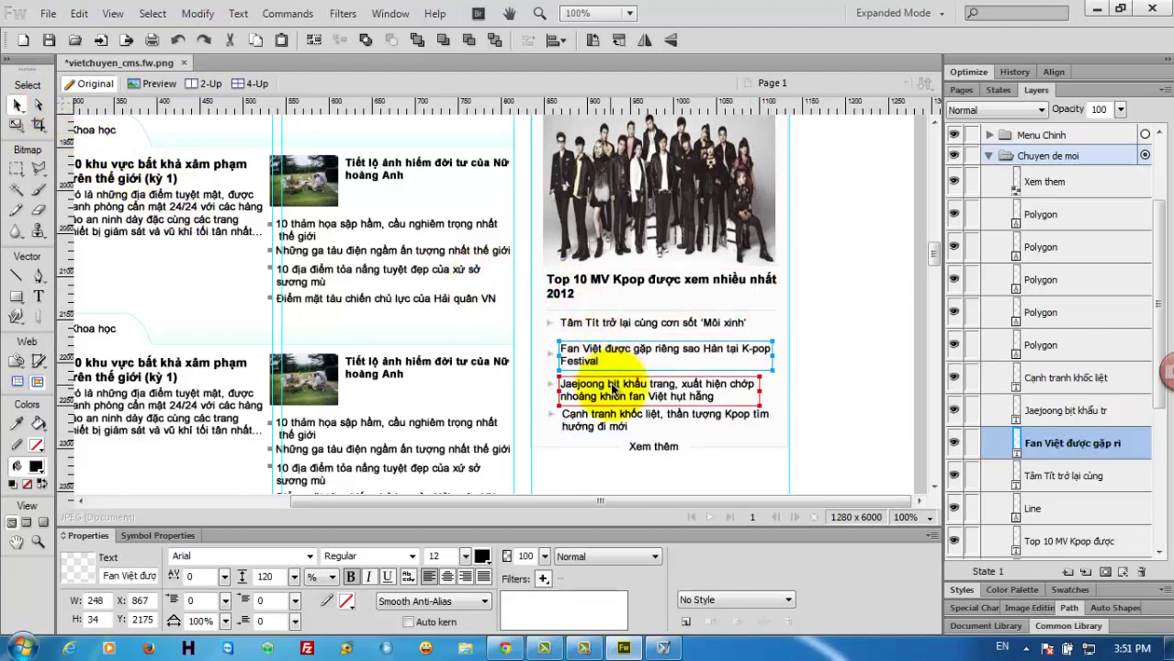
left_click_drag(632, 392, 633, 388)
left_click(634, 418)
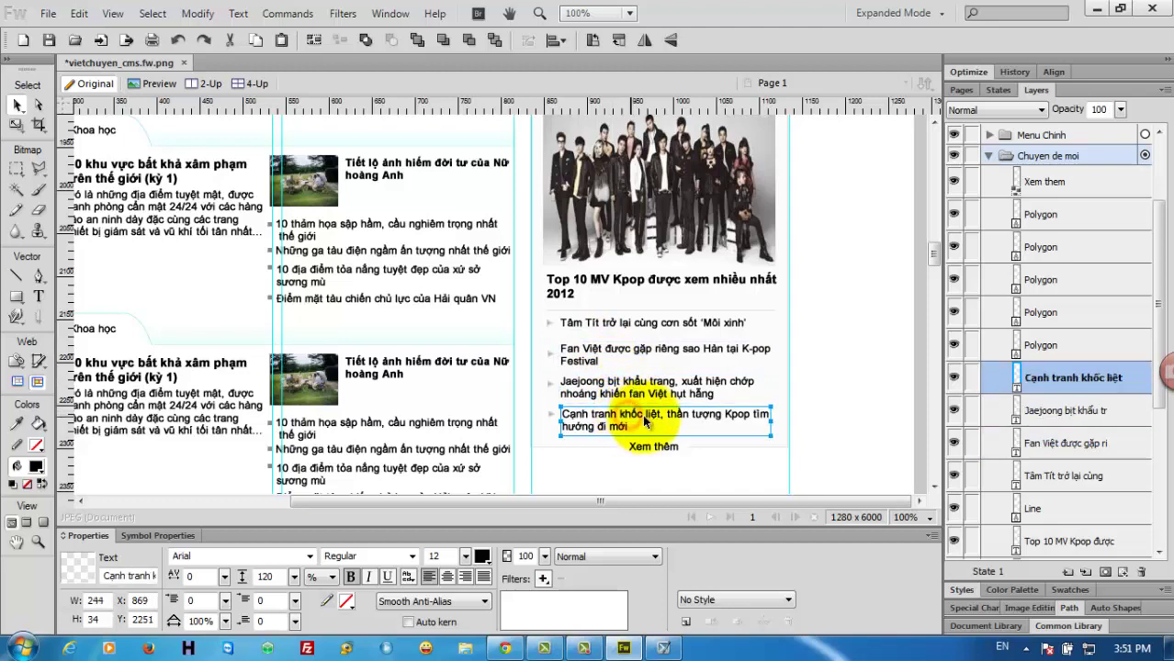
left_click(643, 399)
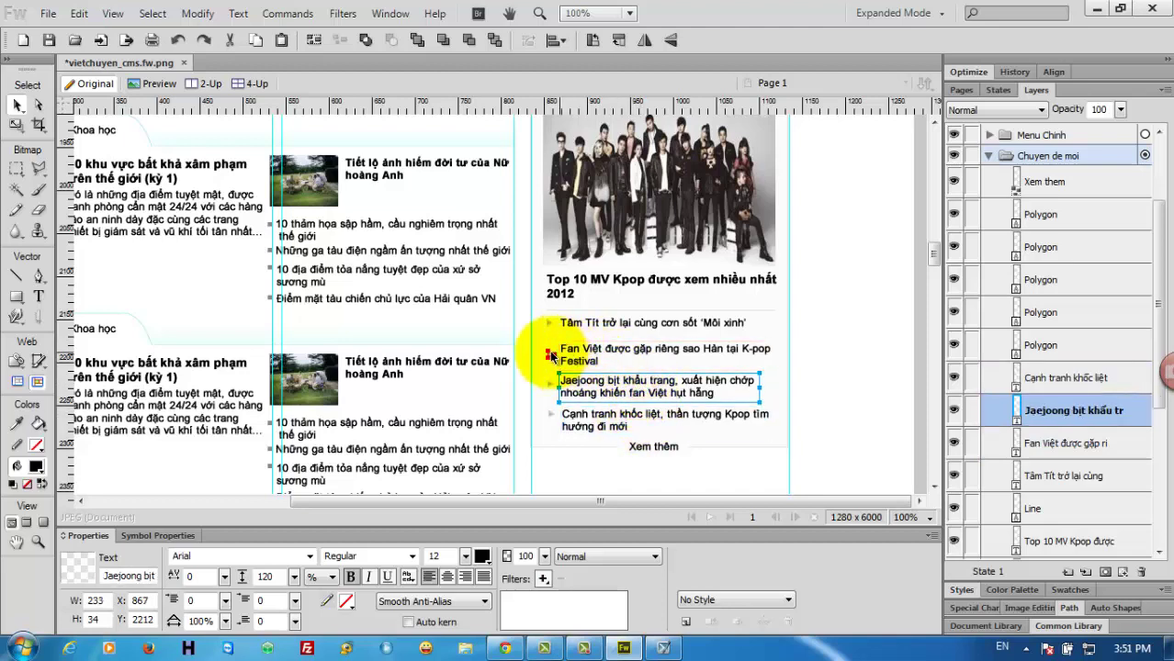
Align the arrow bullets beside the headlines, moving the Fan Việt bullet up 2px
left_click(549, 354)
left_click_drag(550, 358, 550, 356)
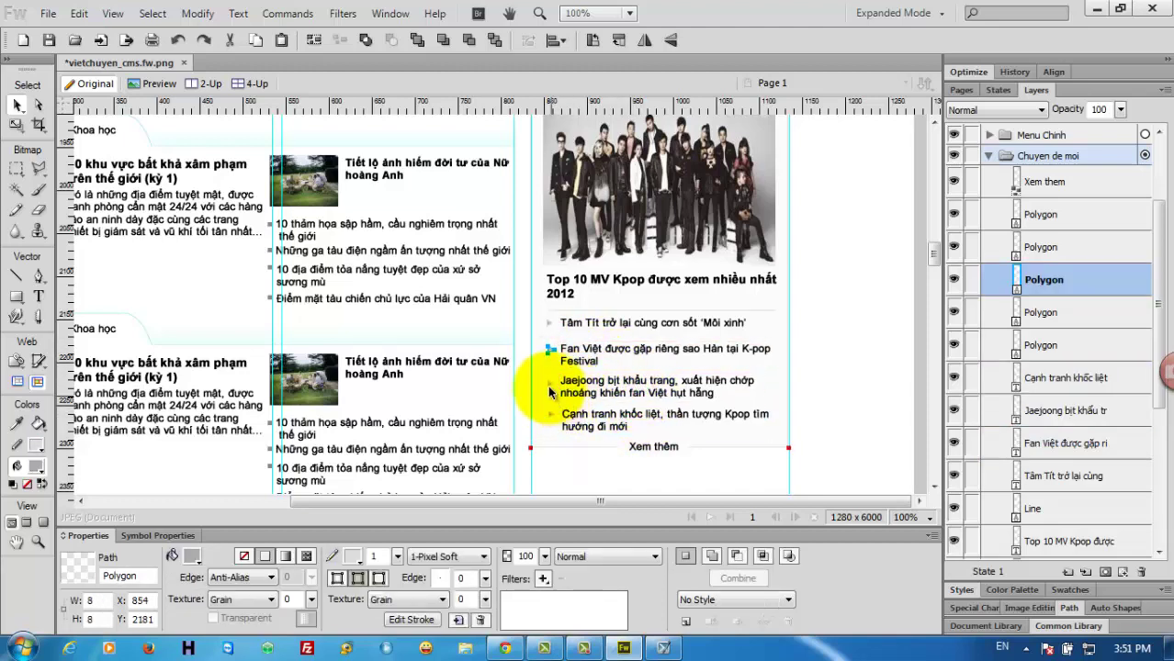
left_click(549, 381)
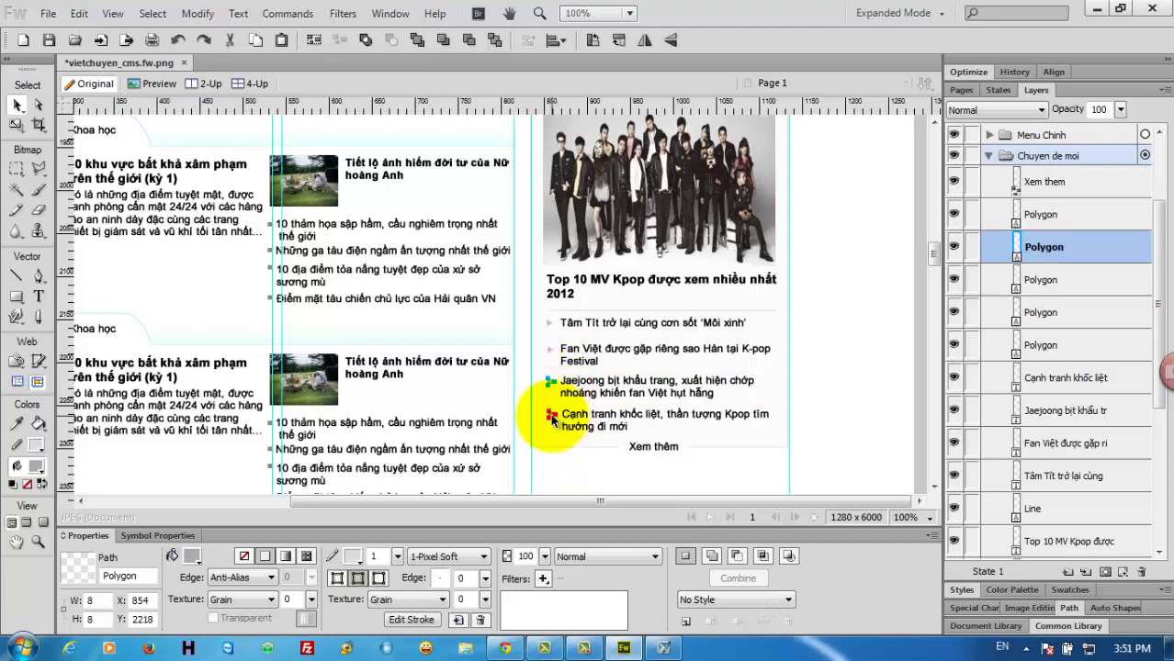
left_click(551, 416)
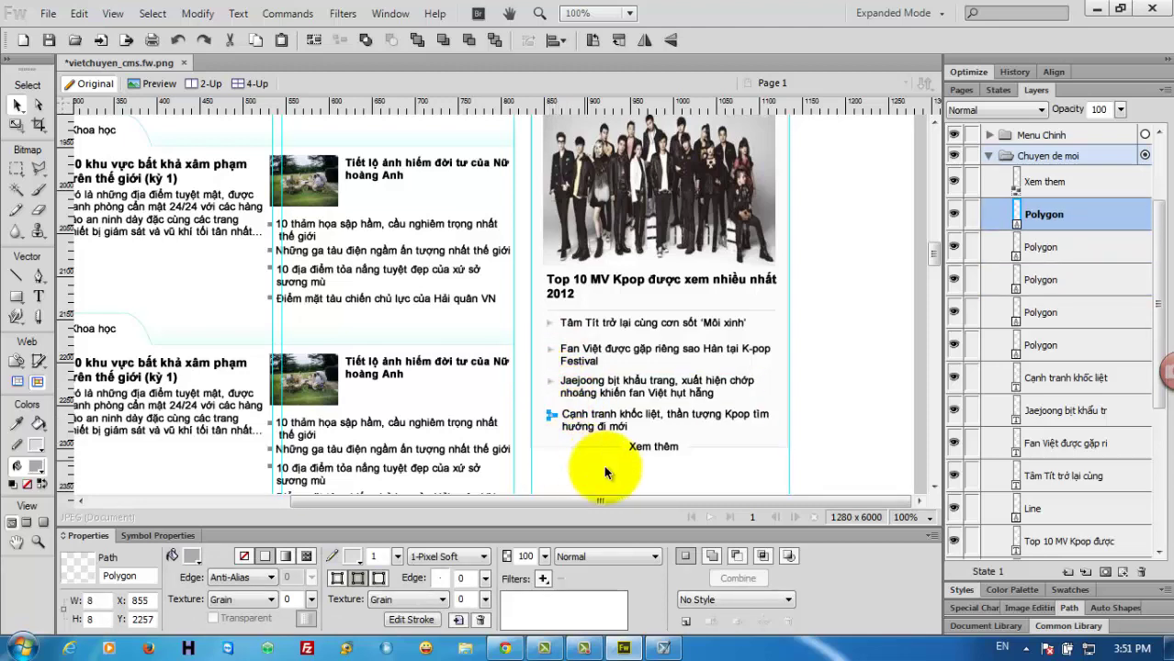
left_click(643, 468)
left_click(698, 448)
left_click(829, 404)
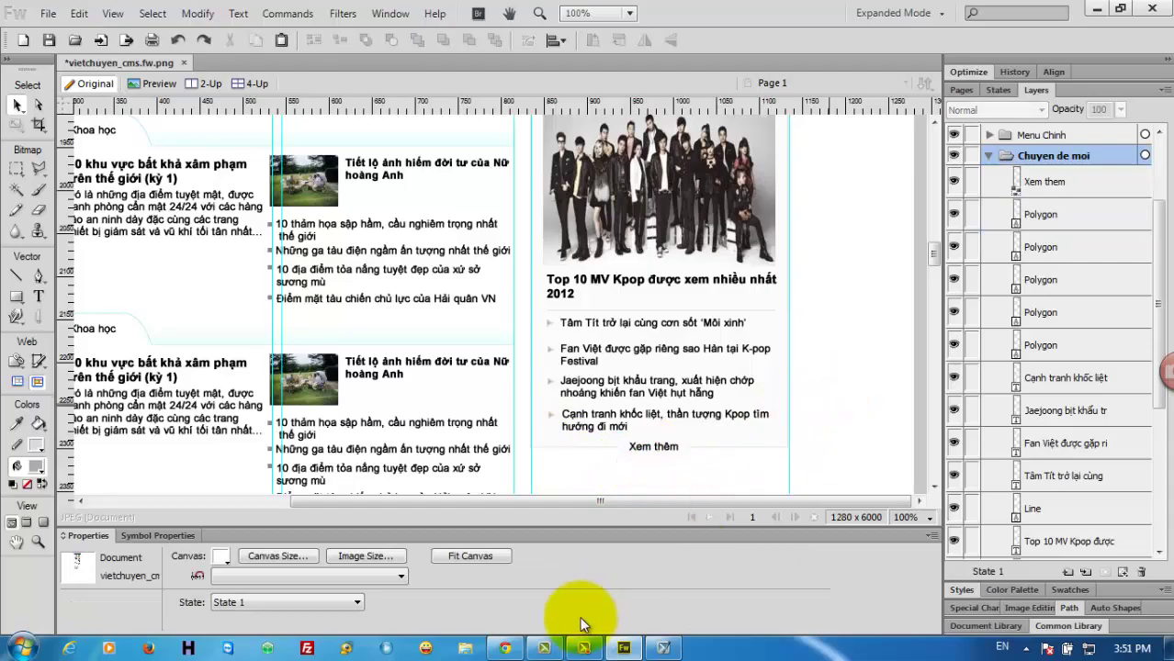
Compare the mockup's K-POP box against the live site's K-POP box
left_click(505, 648)
scroll(843, 482, "down", 1)
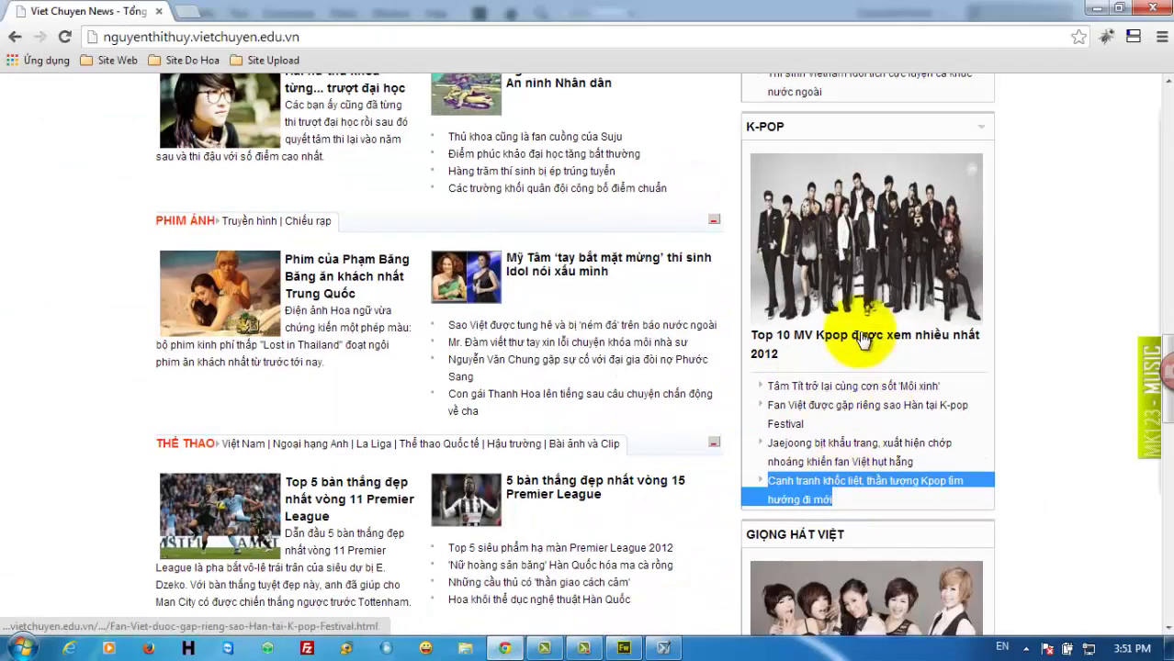
left_click(1011, 379)
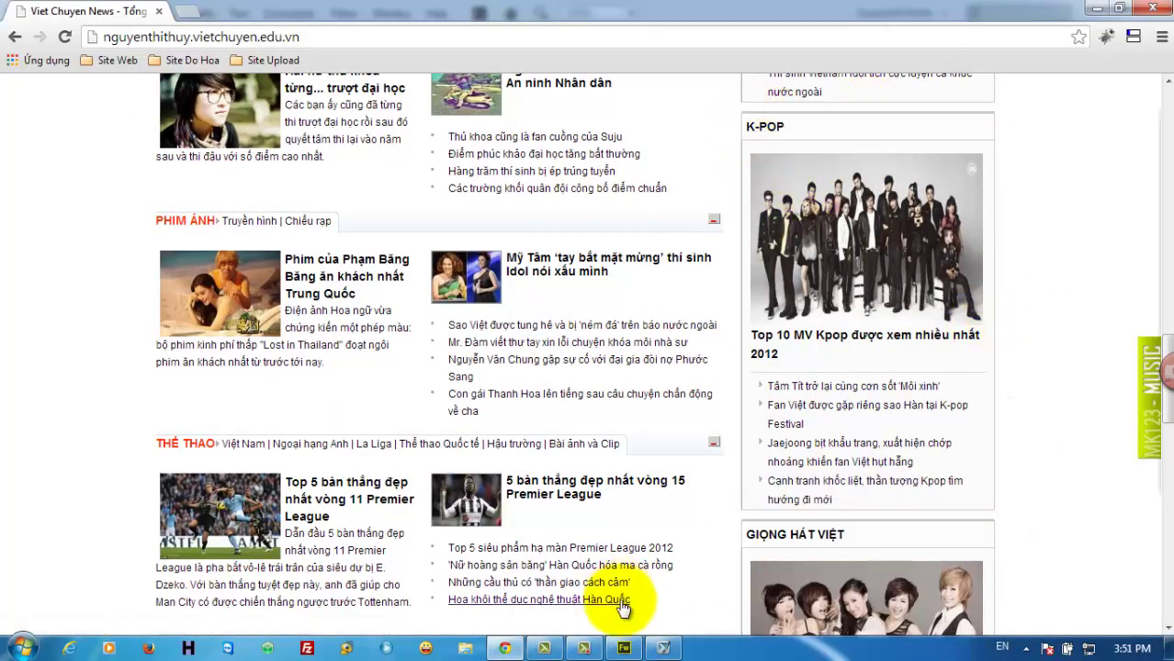
left_click(623, 648)
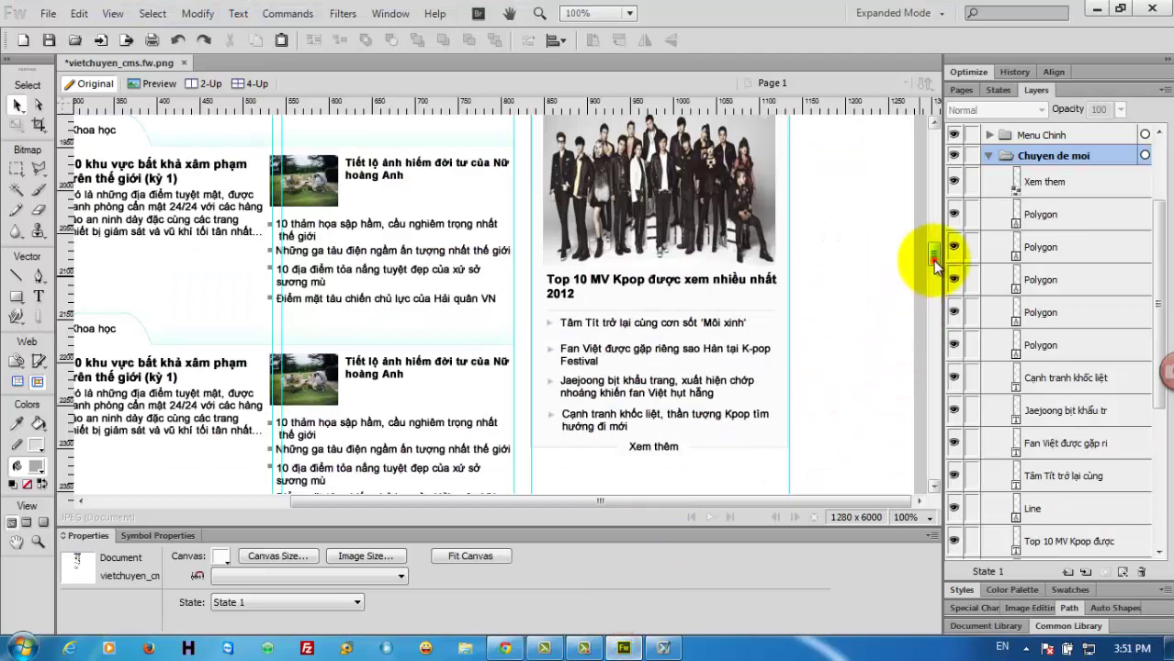
scroll(932, 257, "up", 1)
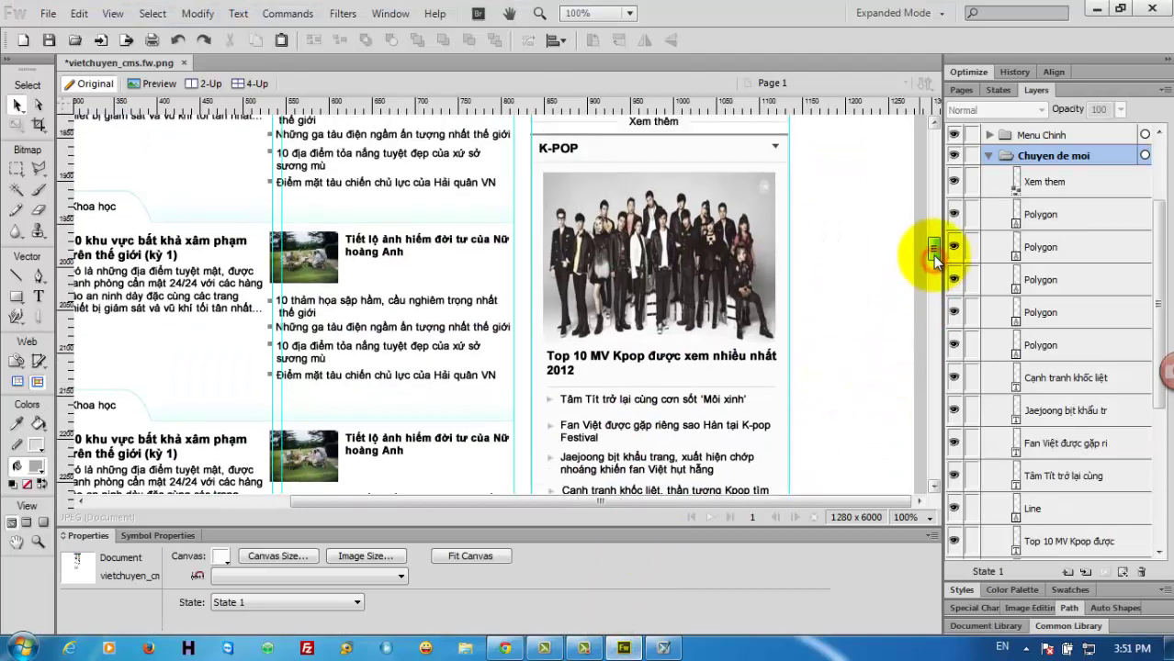
Select Xem them, the five bullets, and the Cạnh tranh and Jaejoong headlines in Layers
left_click(1045, 186)
left_click(1047, 210, "shift")
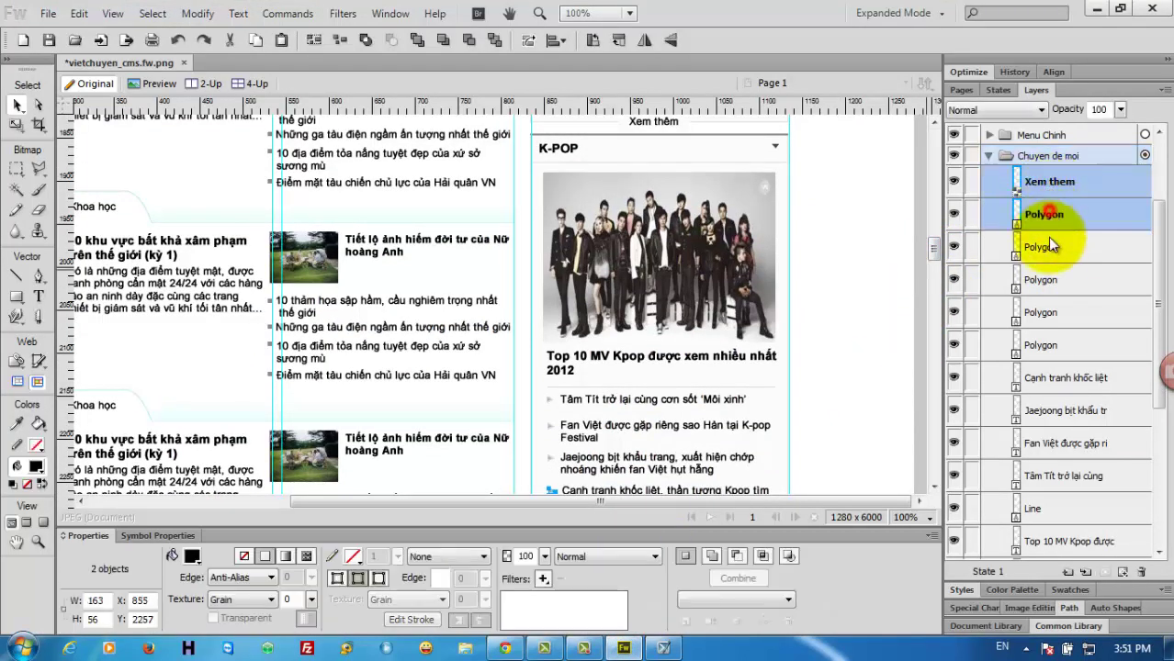
left_click(1048, 246, "shift")
left_click(1054, 279, "shift")
left_click(1054, 312, "shift")
left_click(1054, 345, "shift")
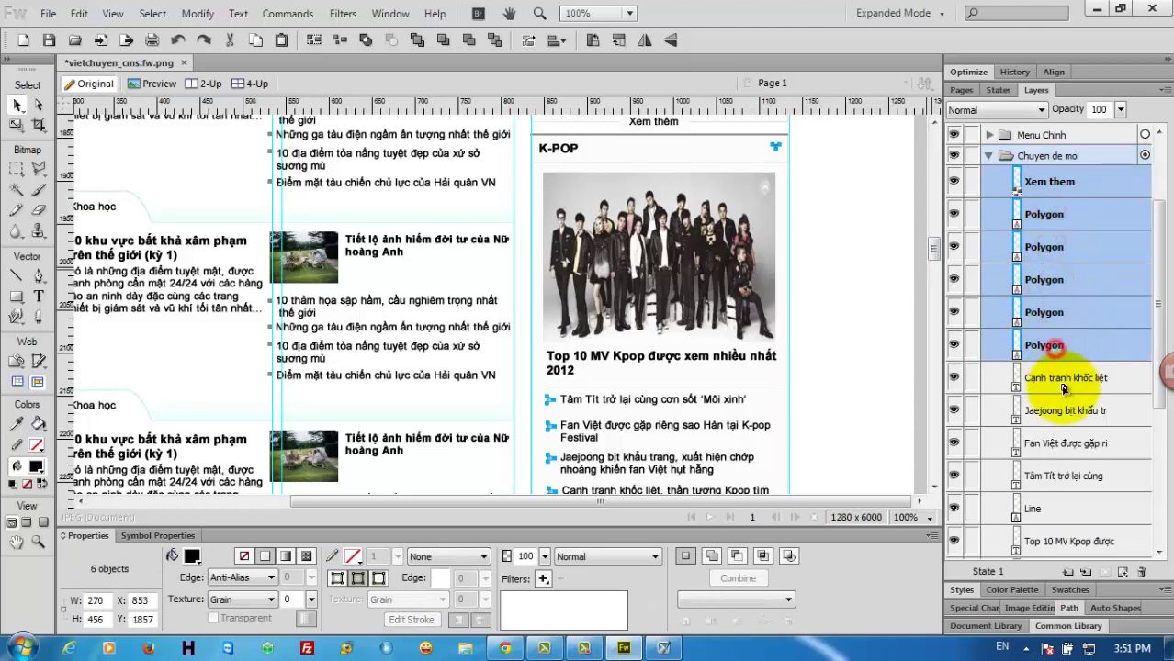
left_click(1062, 385, "shift")
left_click(1061, 410, "shift")
Add the other headlines, divider, caption, photo, title, lines and Rectangle, then group all 17
scroll(1121, 303, "down", 3)
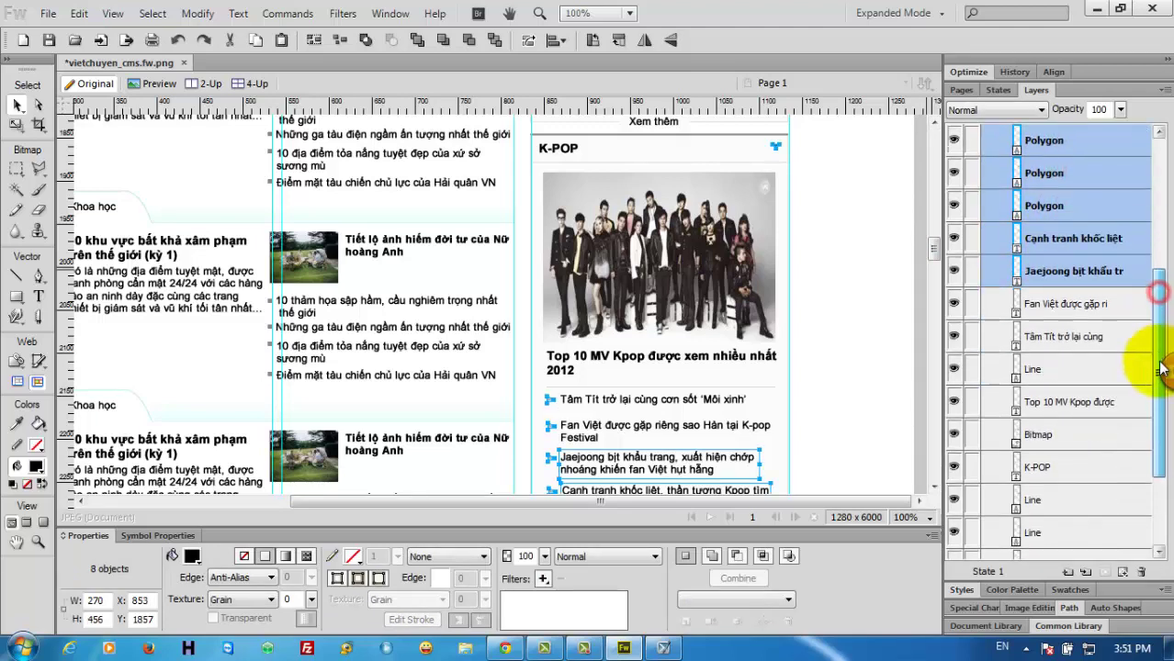
left_click(1076, 305, "shift")
left_click(1078, 338, "shift")
left_click(1074, 369, "shift")
left_click(1074, 402, "shift")
left_click(1074, 433, "shift")
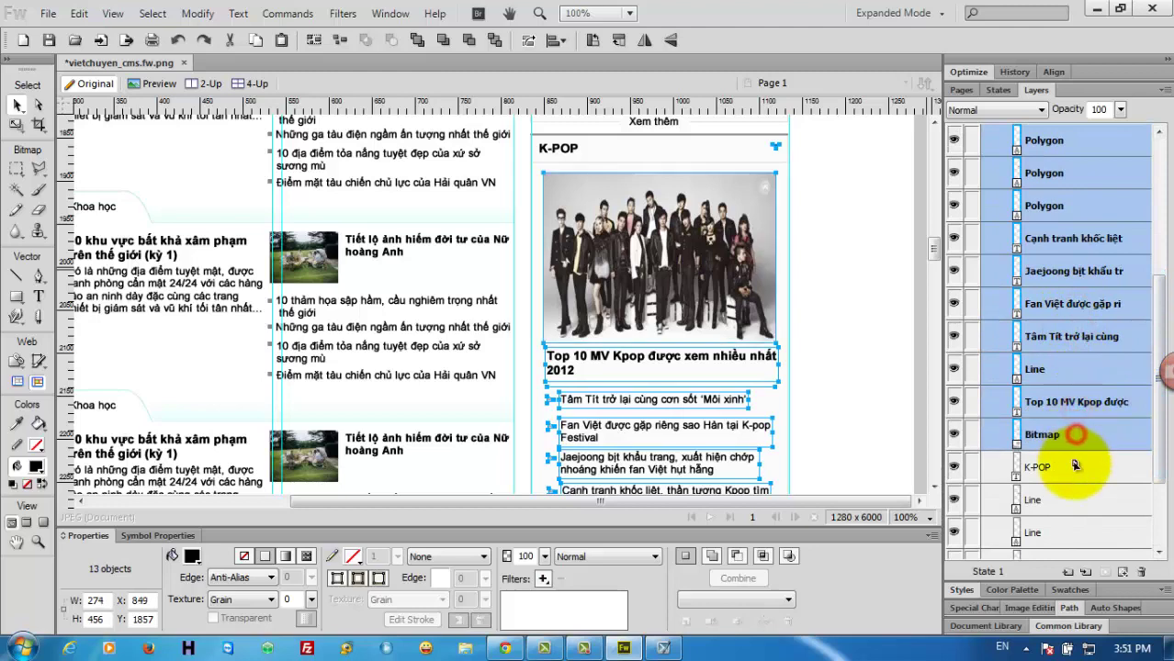
left_click(1075, 467, "shift")
left_click(1070, 499, "shift")
left_click_drag(1157, 326, 1158, 401)
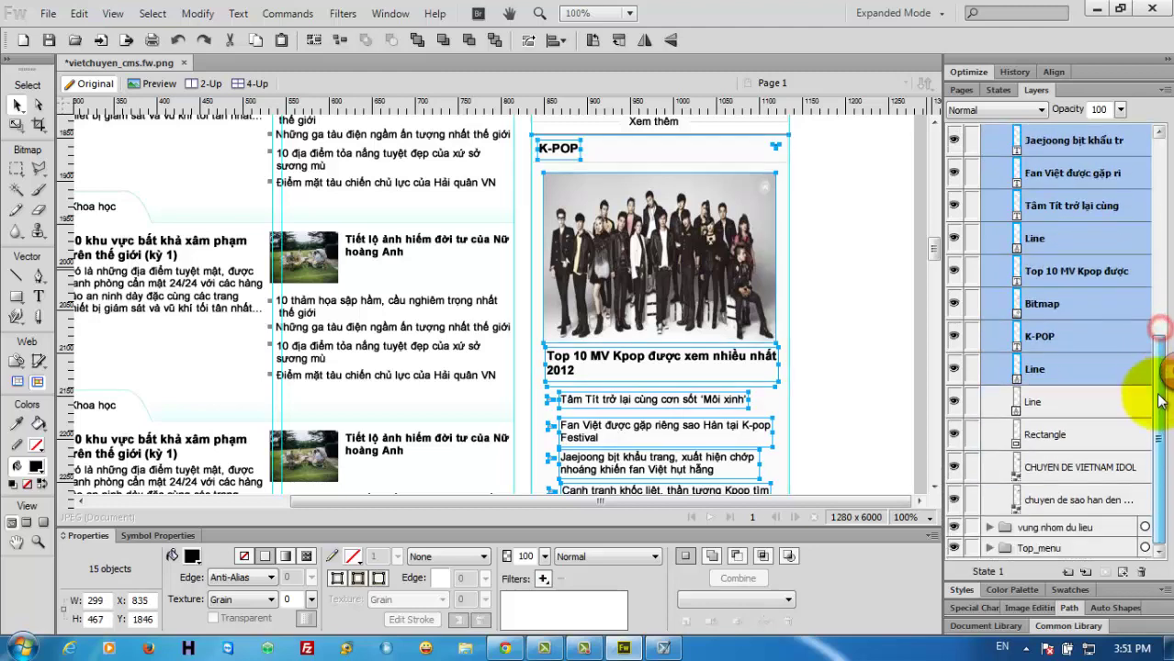
left_click(1069, 401, "shift")
left_click(1074, 435, "shift")
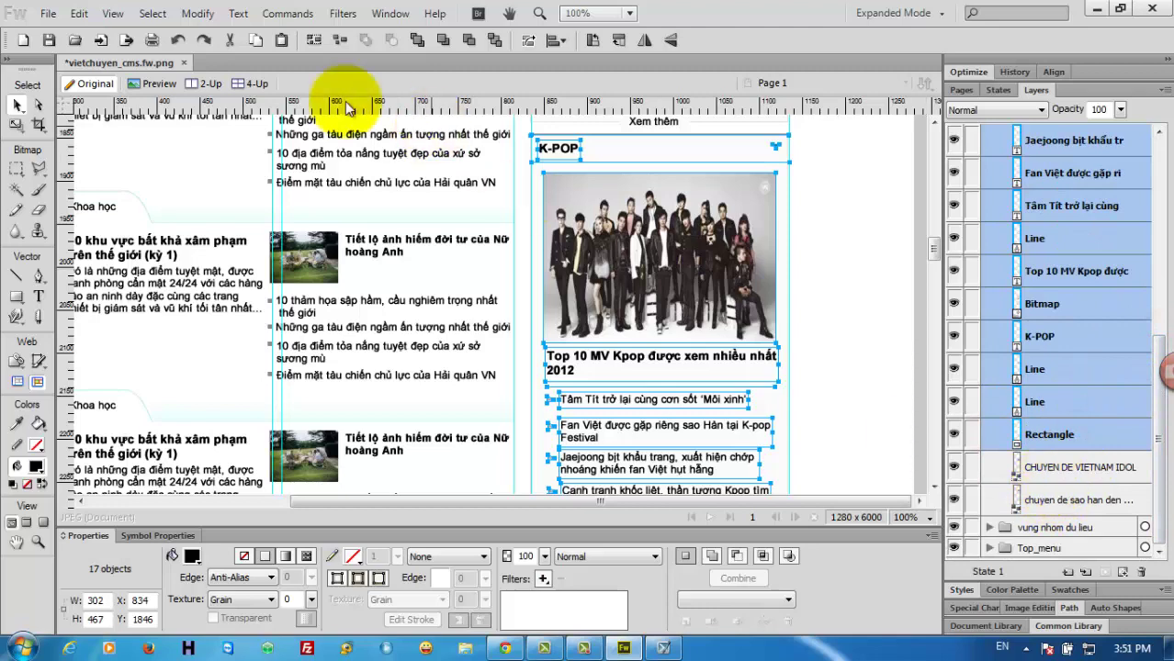
left_click(197, 13)
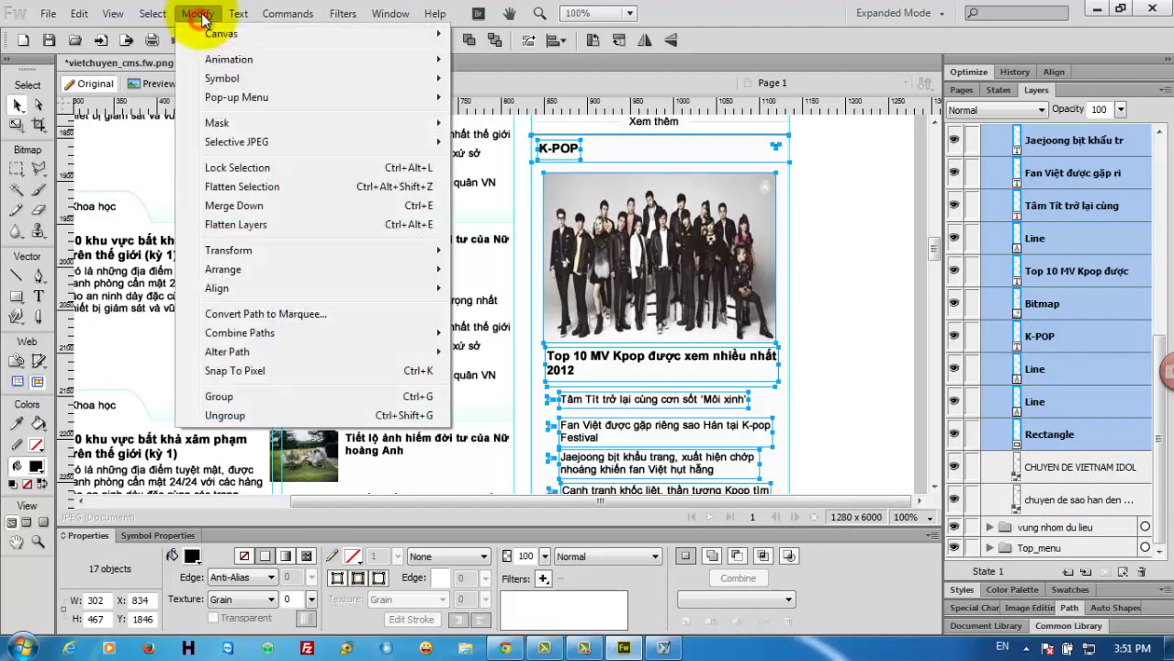
left_click(219, 396)
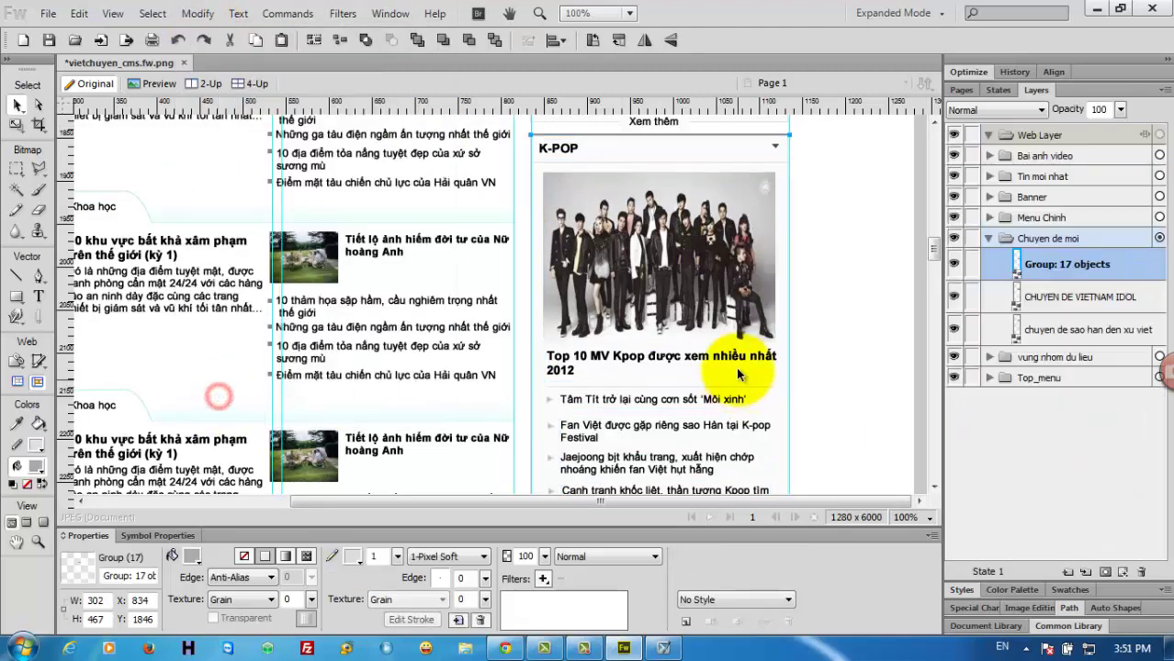
Name the group CHUYEN DE K-POP and toggle its visibility to check it sits below Vietnam Idol
double_click(1047, 265)
type("CHUYEN DE K-POP")
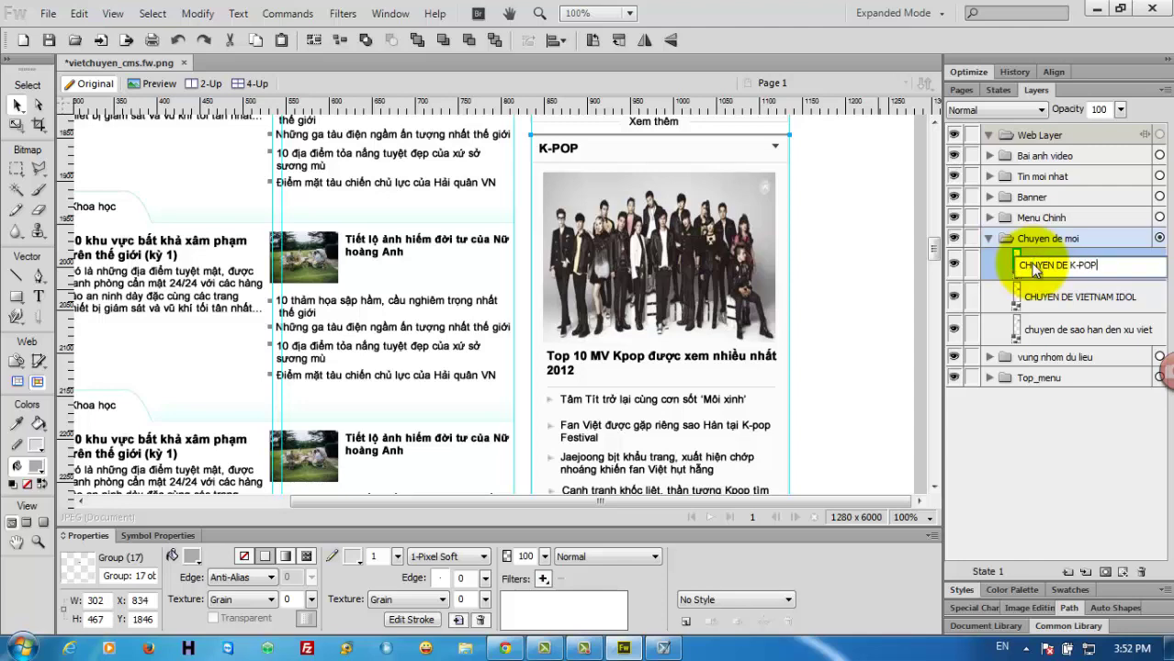
key("Return")
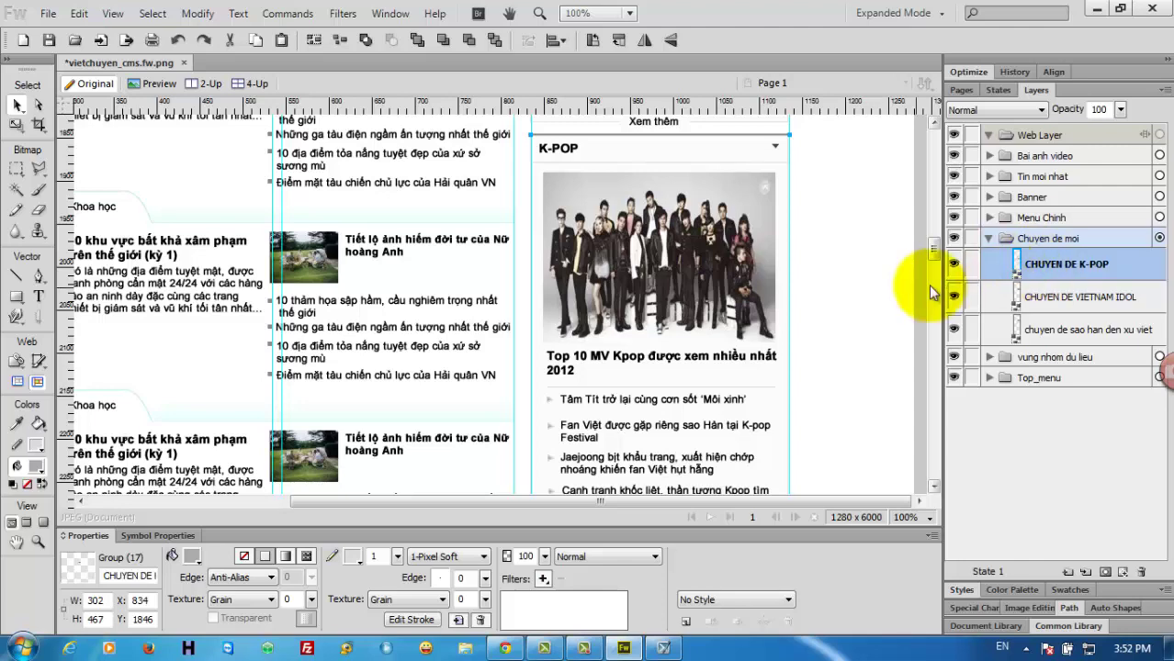
left_click(955, 267)
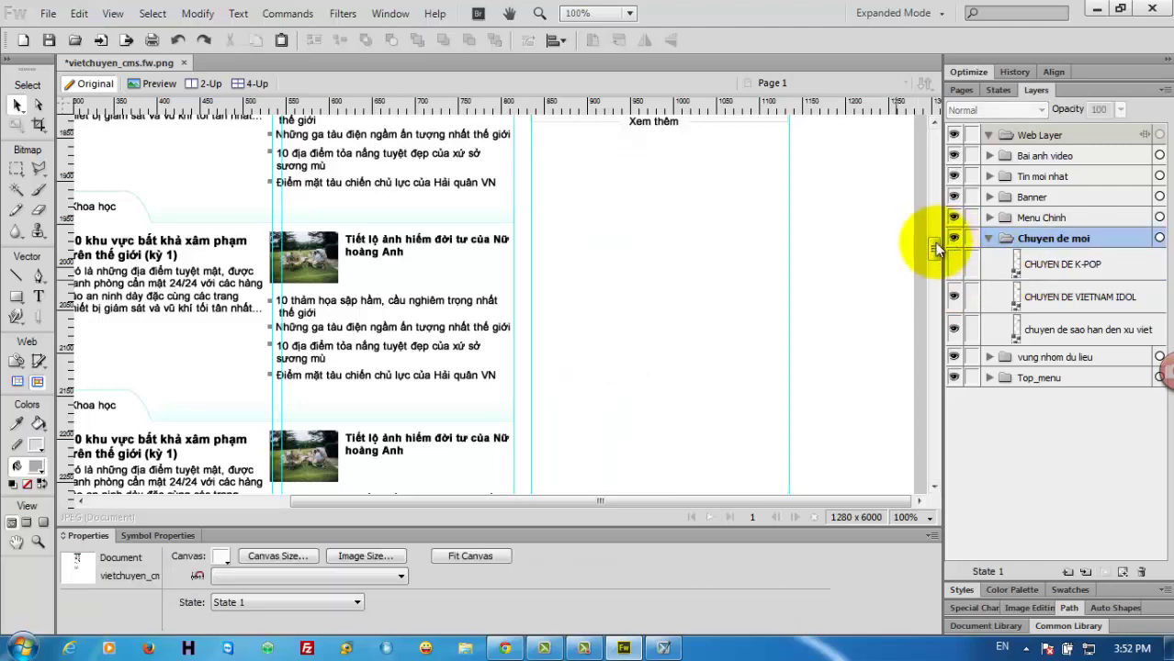
scroll(934, 246, "down", 2)
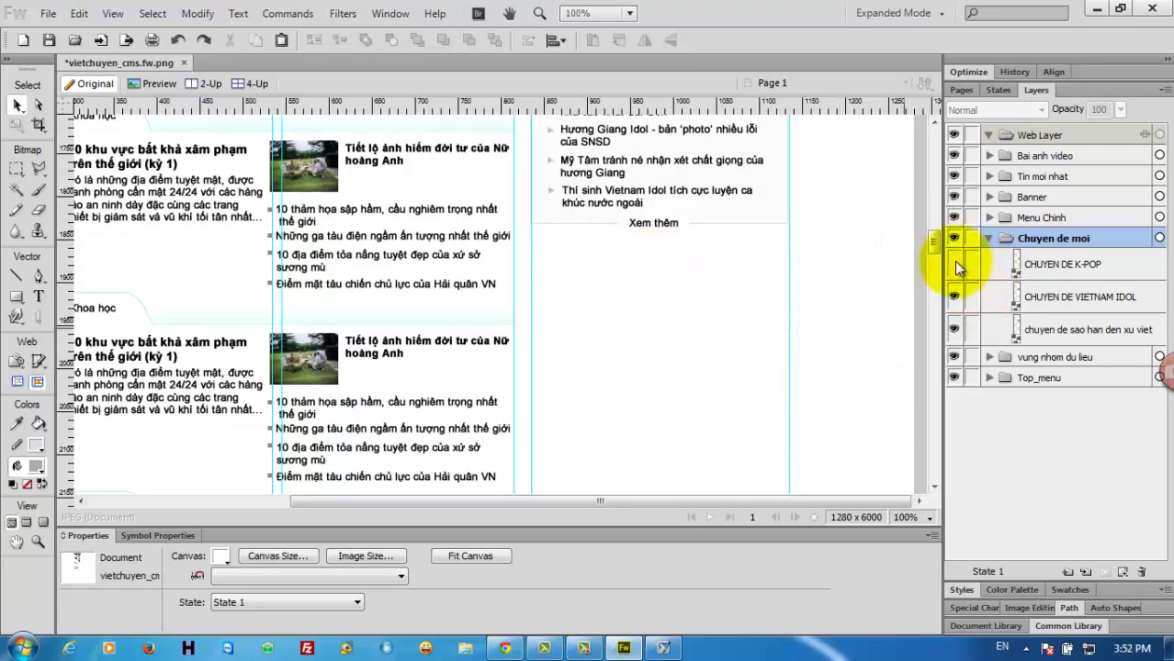
left_click(955, 264)
left_click(955, 265)
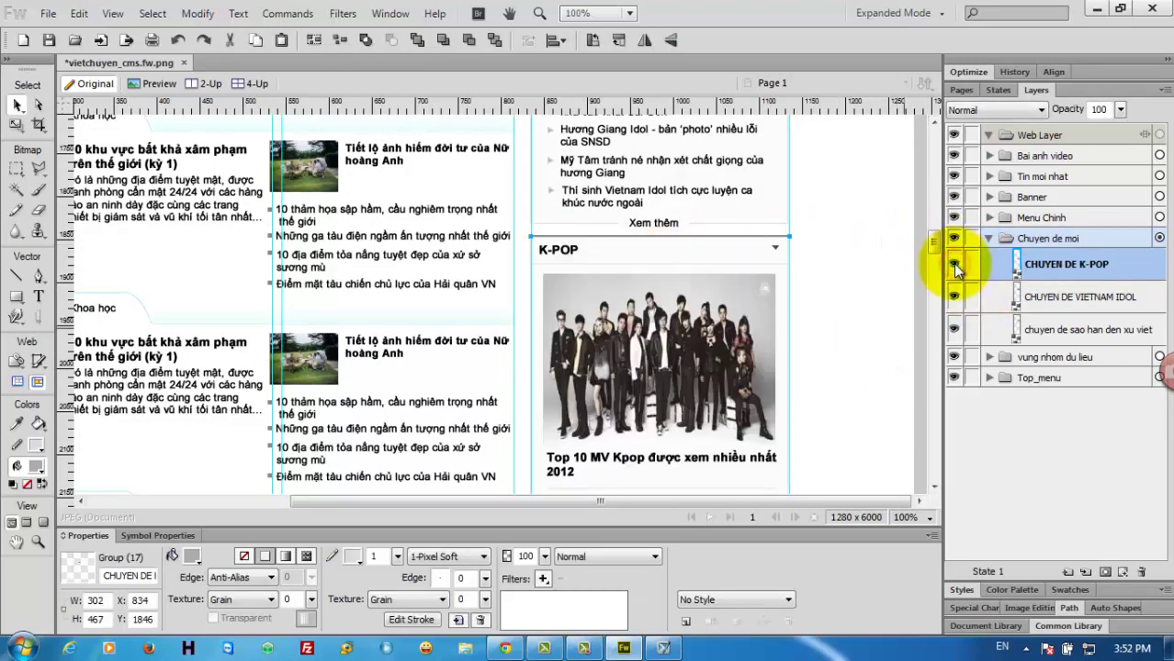
left_click_drag(938, 247, 937, 261)
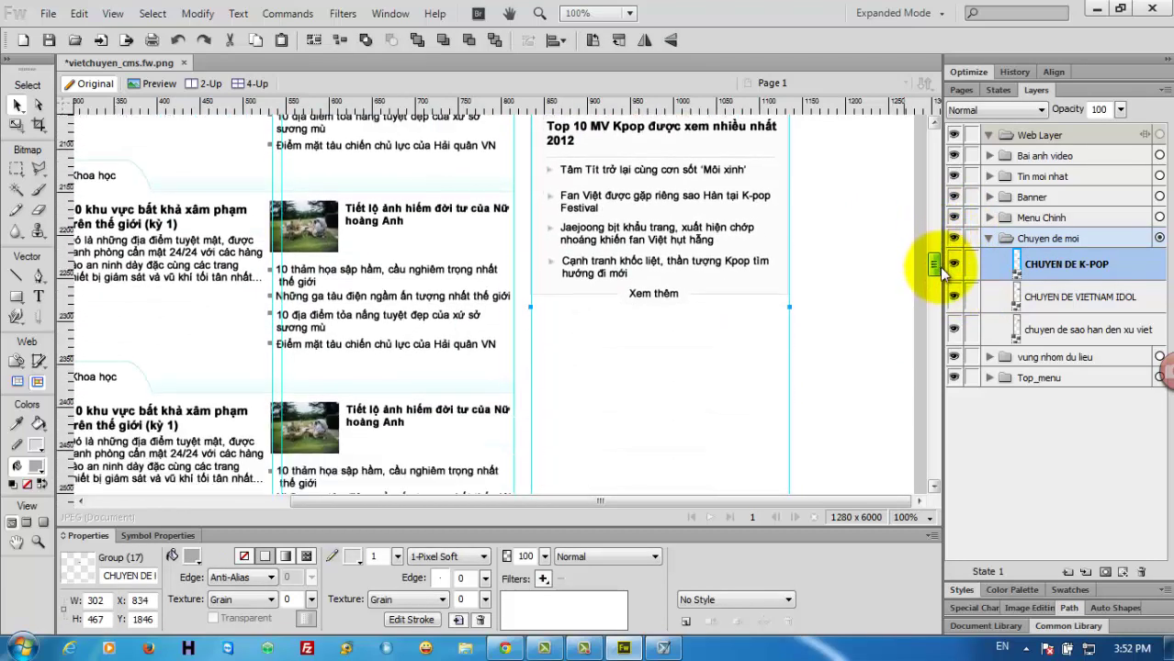
left_click_drag(937, 261, 944, 263)
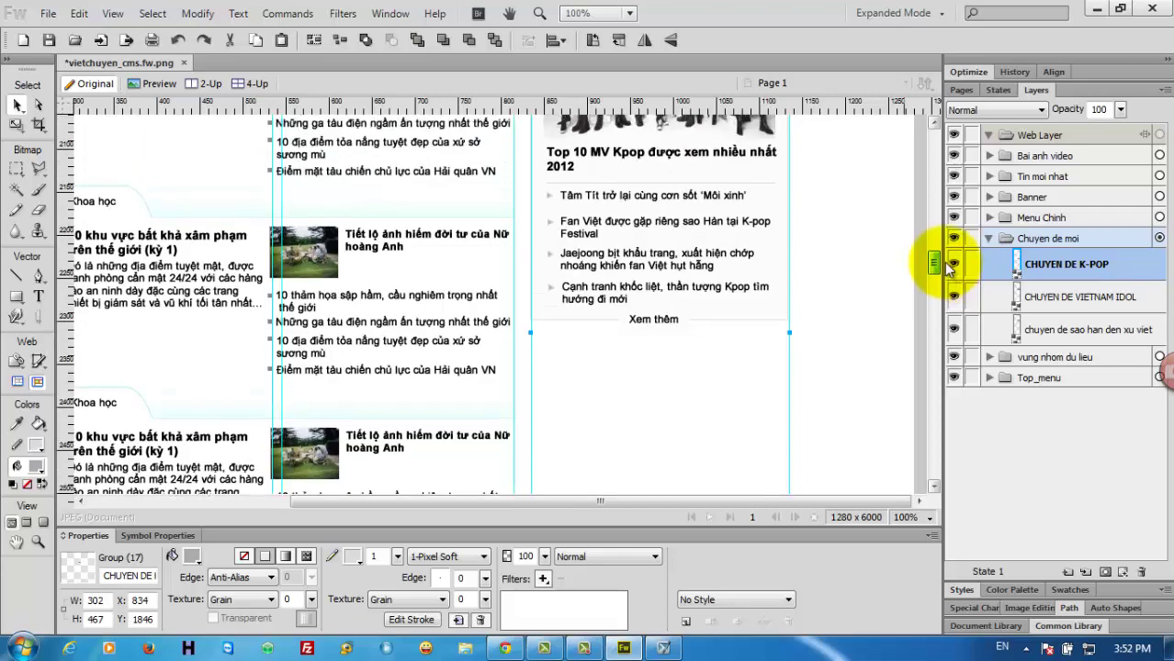
left_click_drag(944, 274, 933, 261)
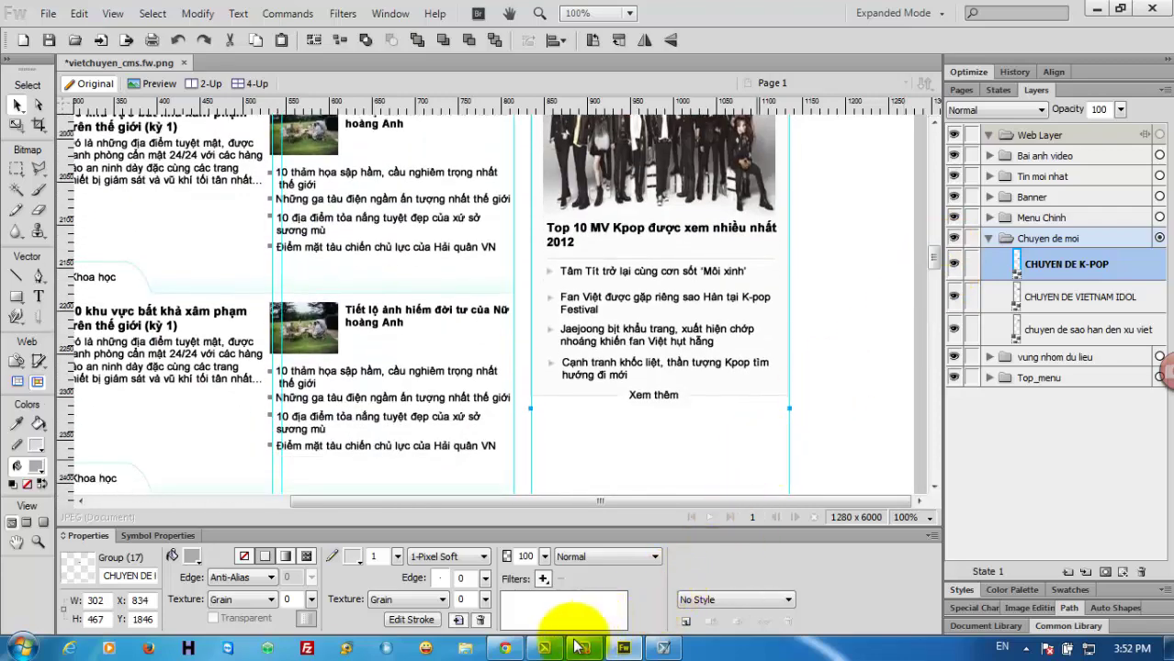
left_click(505, 648)
scroll(846, 454, "down", 2)
scroll(846, 464, "down", 1)
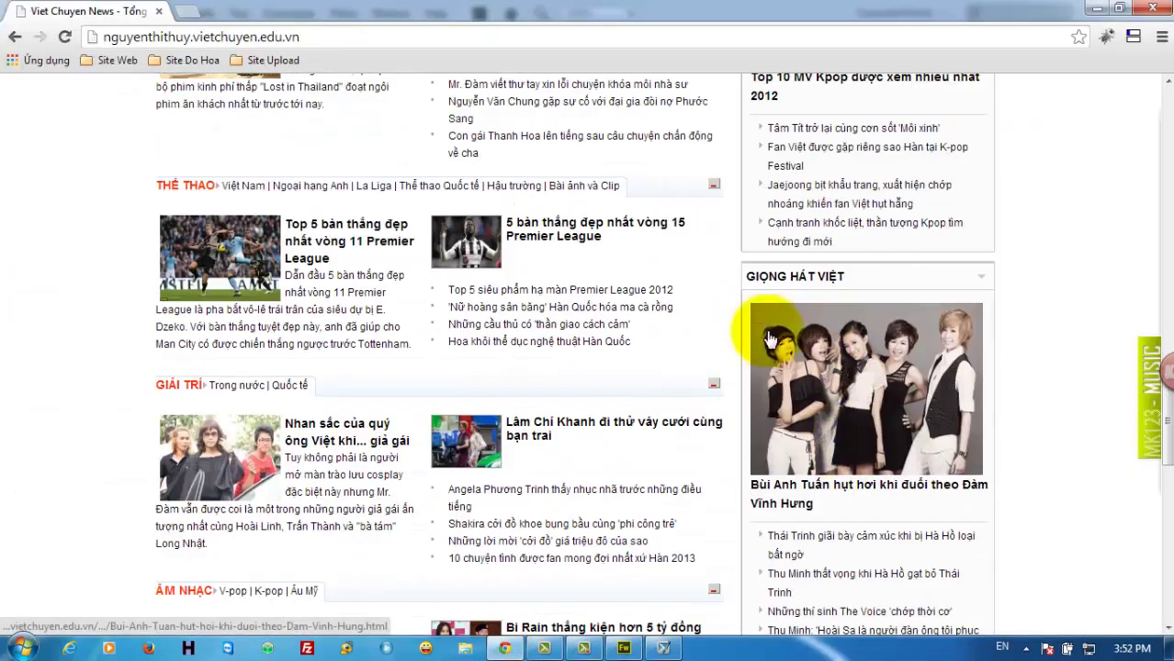
scroll(852, 372, "down", 1)
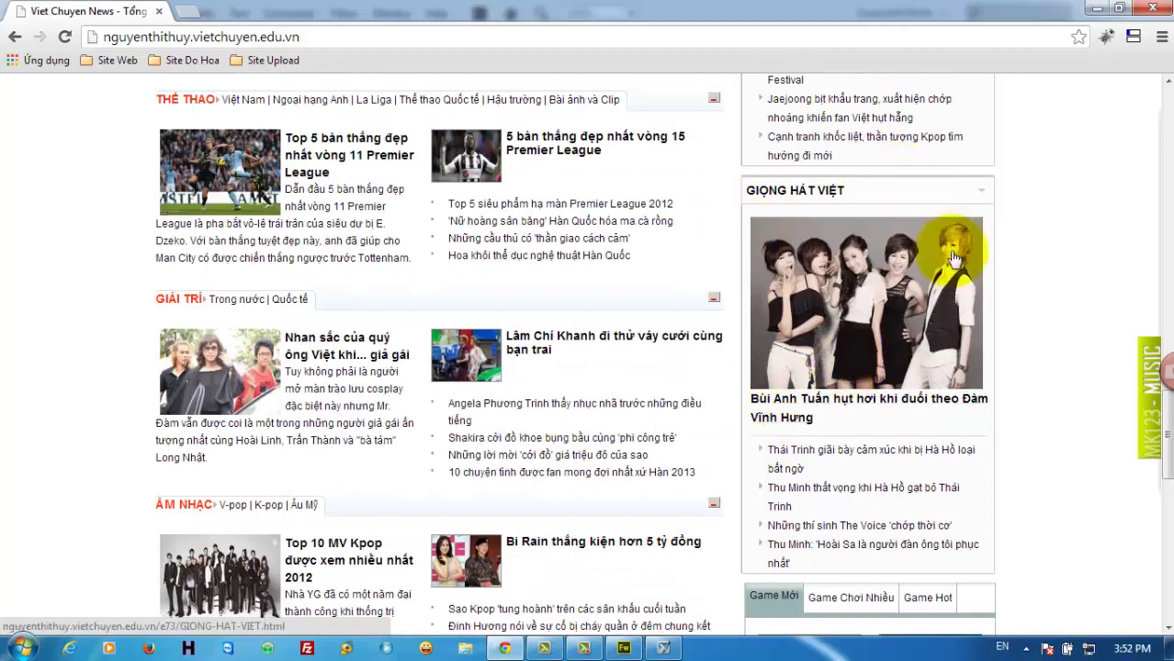
left_click(627, 649)
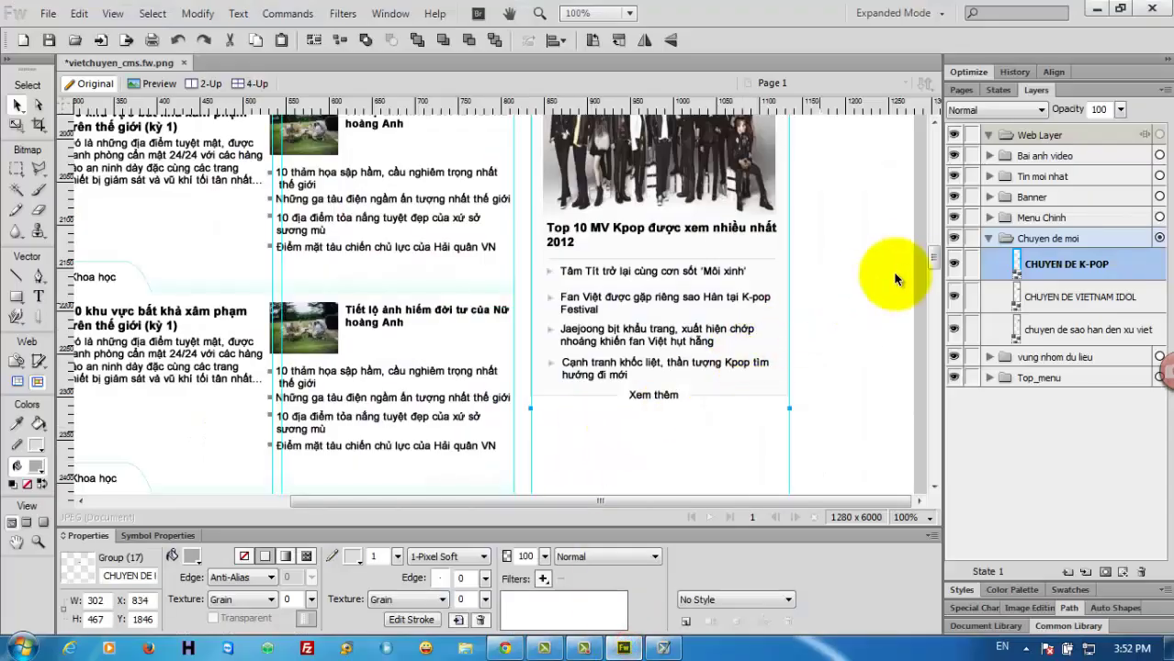
scroll(934, 253, "up", 3)
left_click_drag(935, 249, 935, 222)
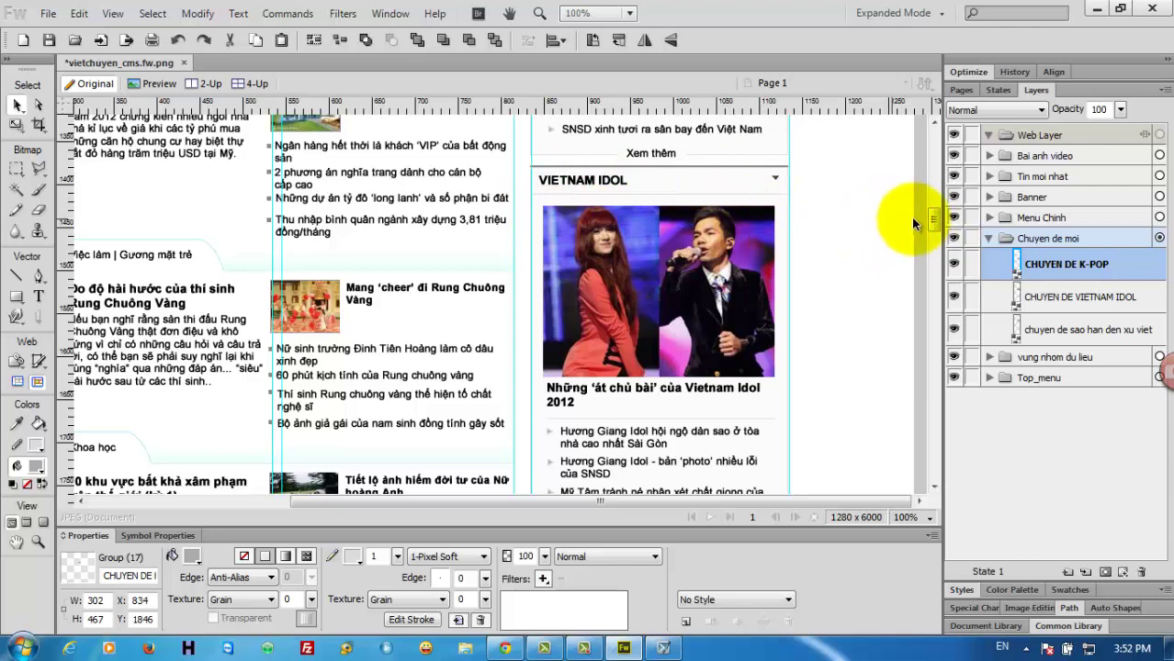
left_click_drag(934, 220, 933, 253)
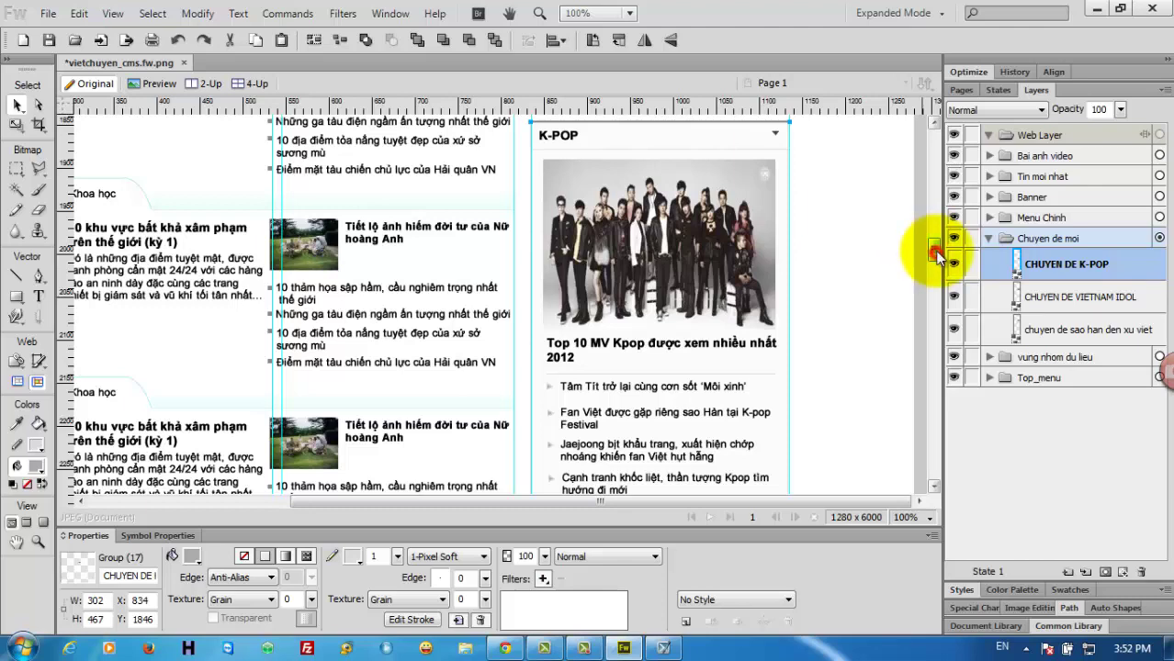
left_click_drag(937, 260, 937, 256)
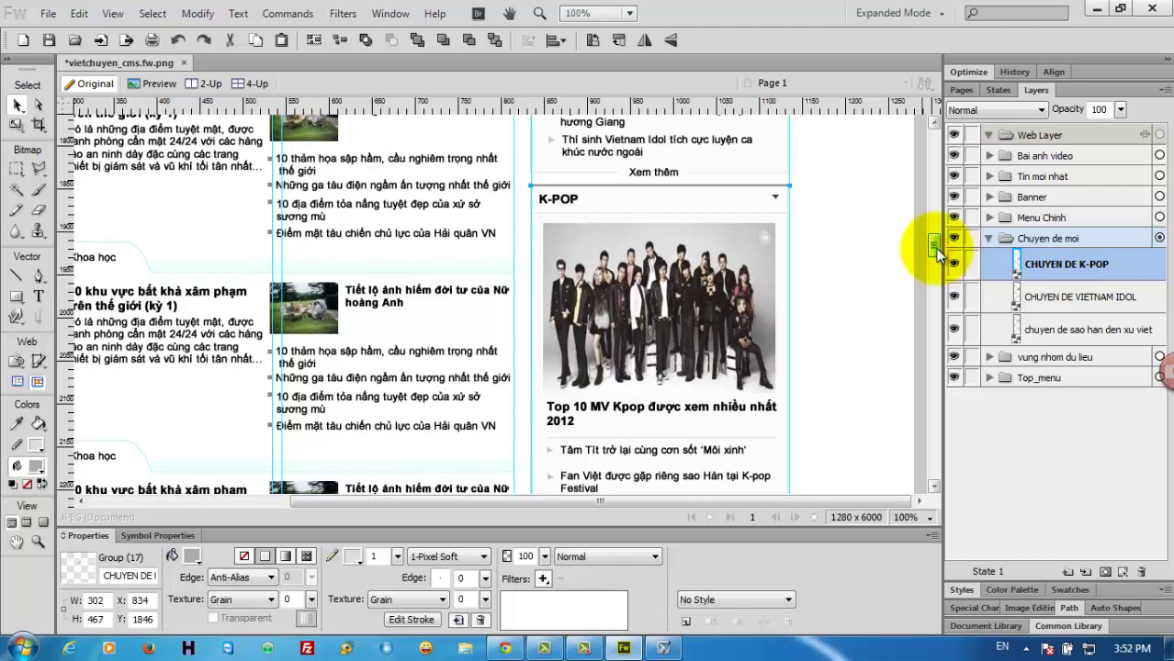